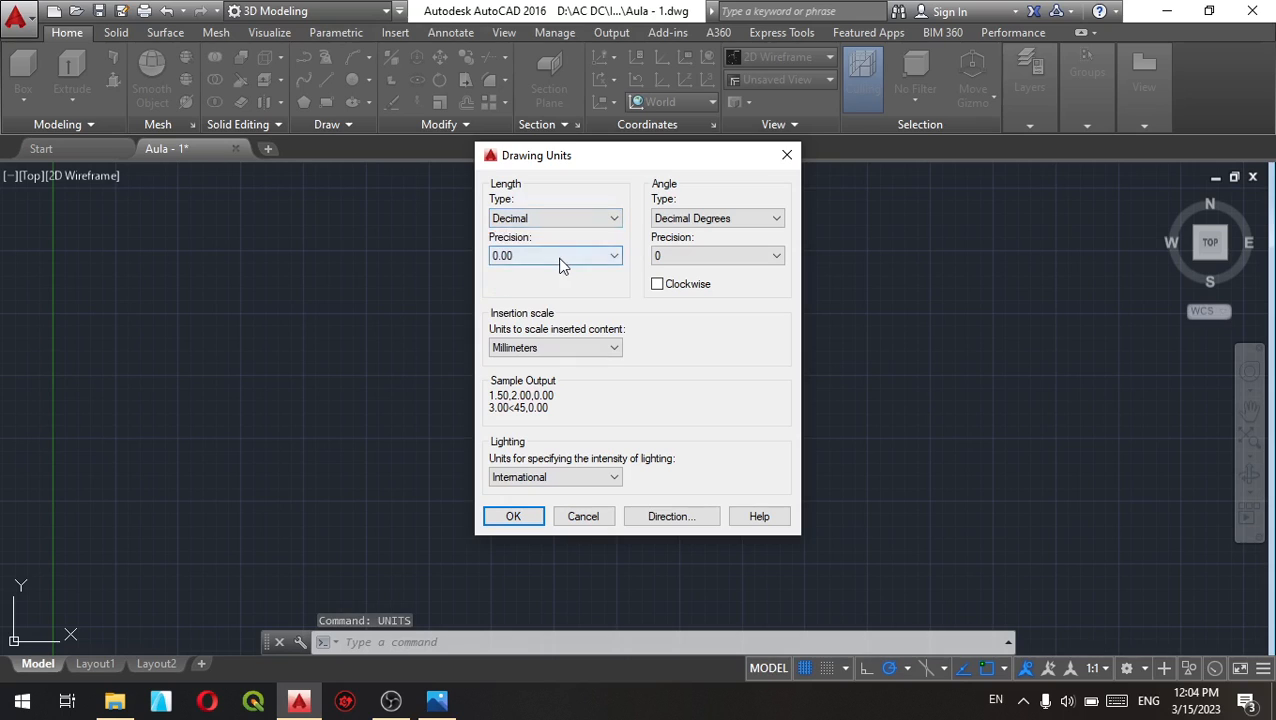
Step: Configure the drawing units with a length precision of 0.00 and an insertion scale in millimeters
left_click(568, 258)
left_click(560, 298)
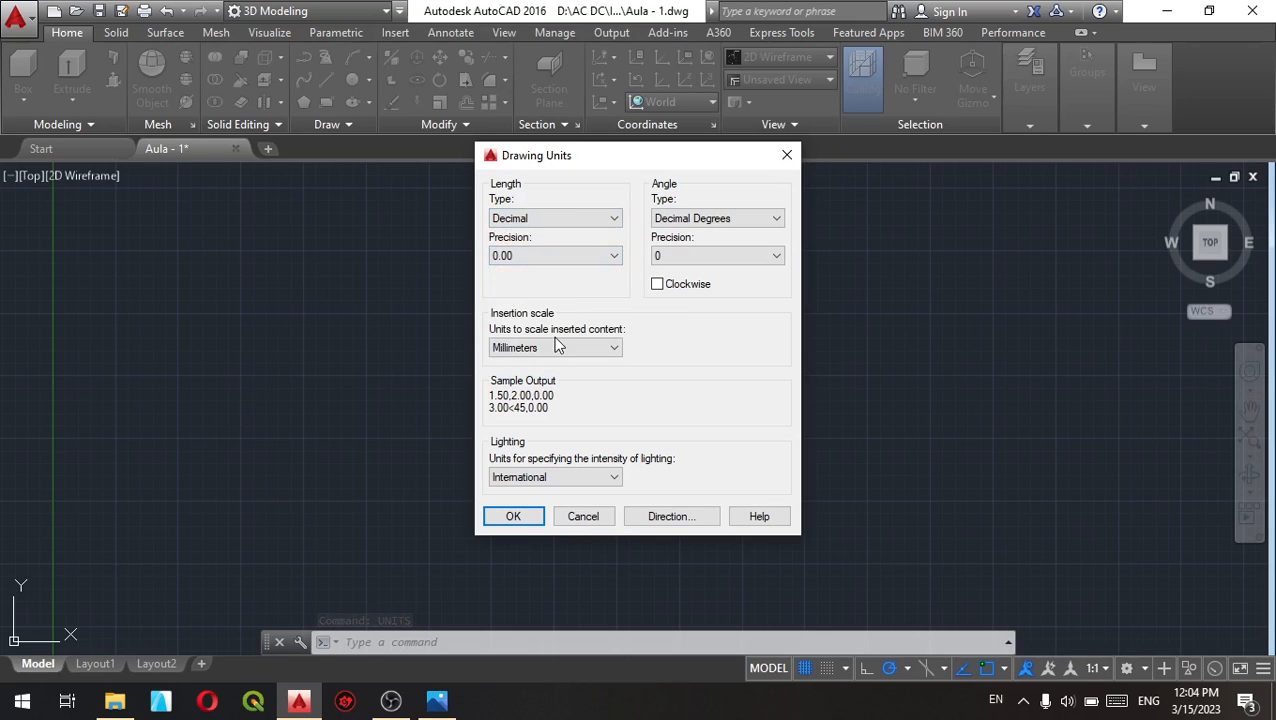
left_click(558, 347)
left_click(545, 420)
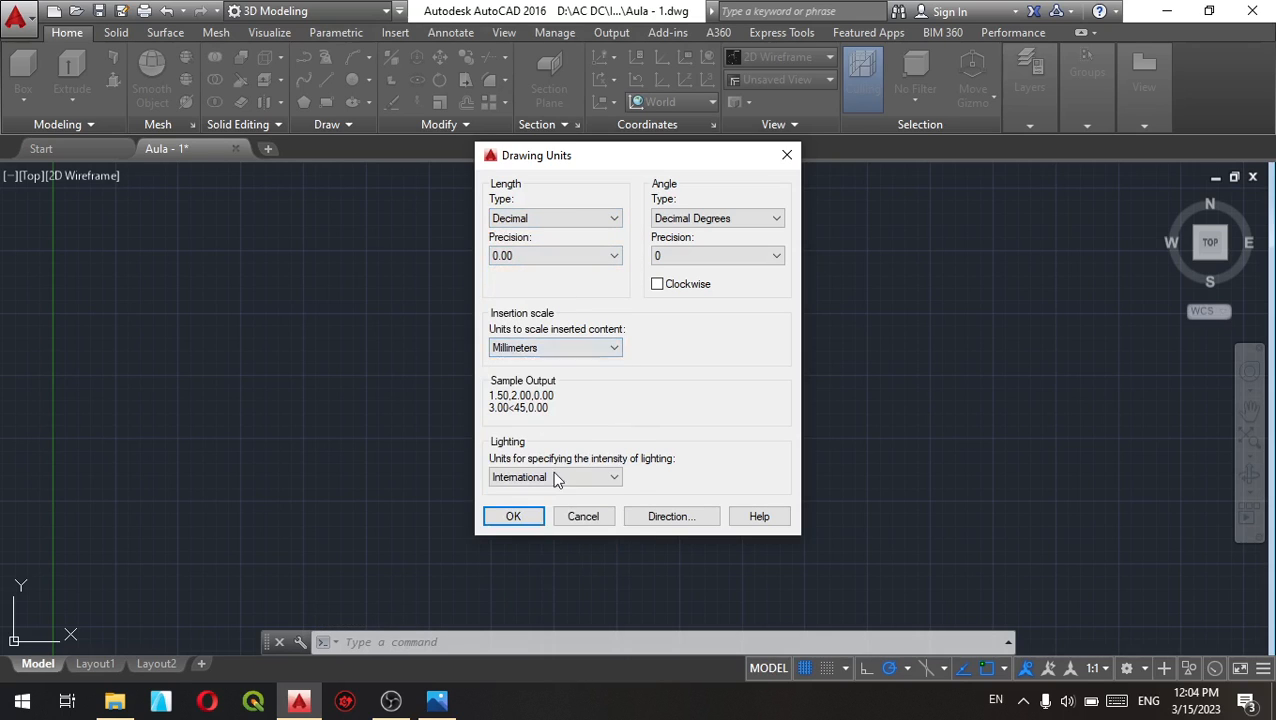
key("Return")
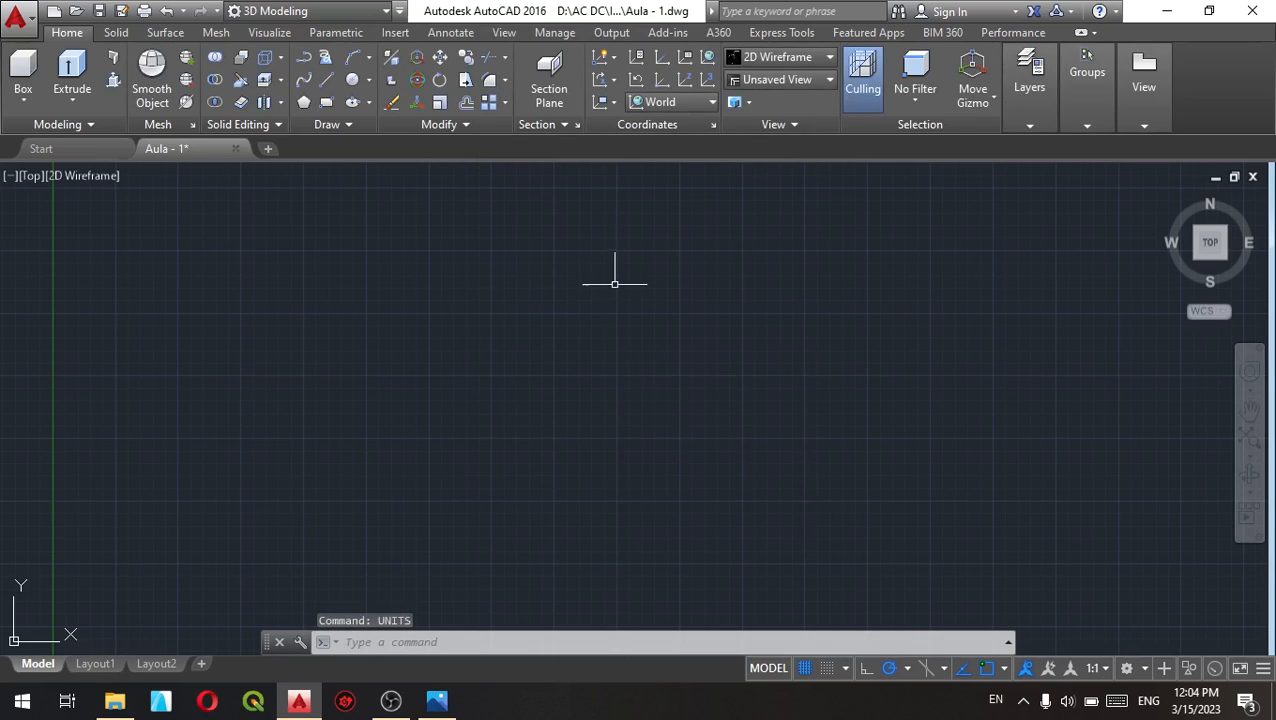
Step: Draw a vertical line 60 mm long, running straight down from a point in the upper middle of the drawing
type("L")
key("Return")
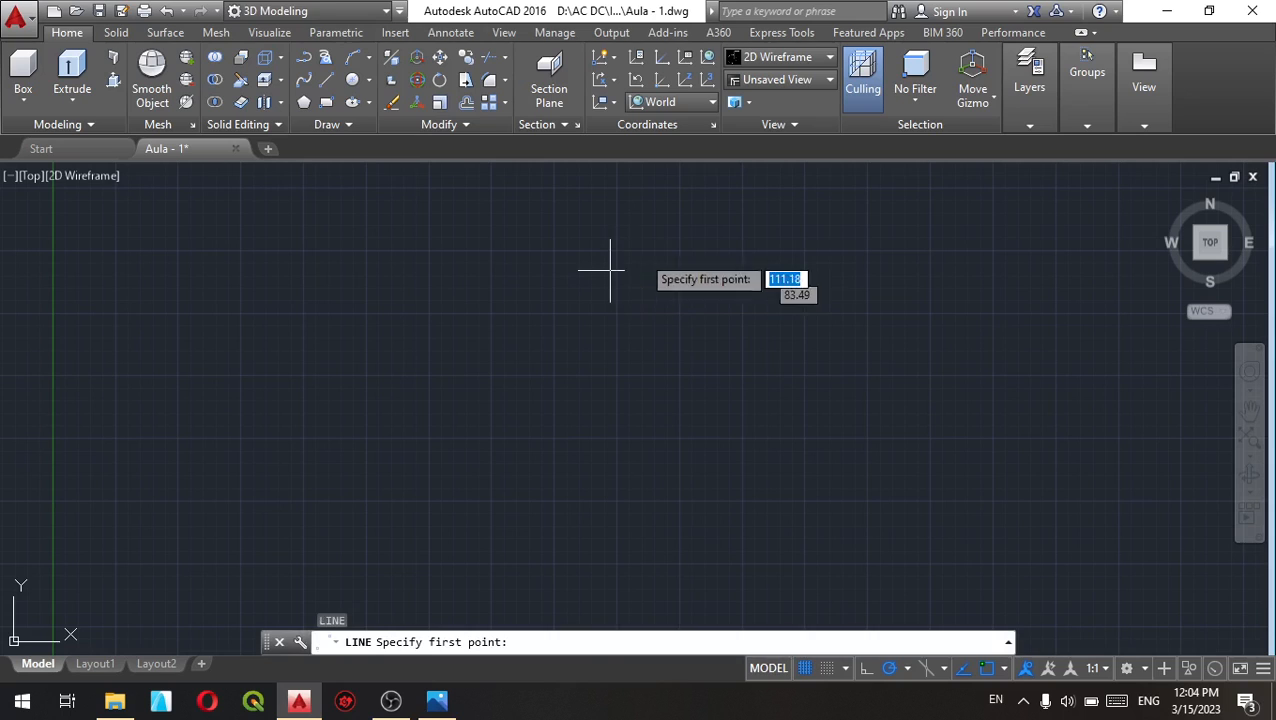
left_click(650, 241)
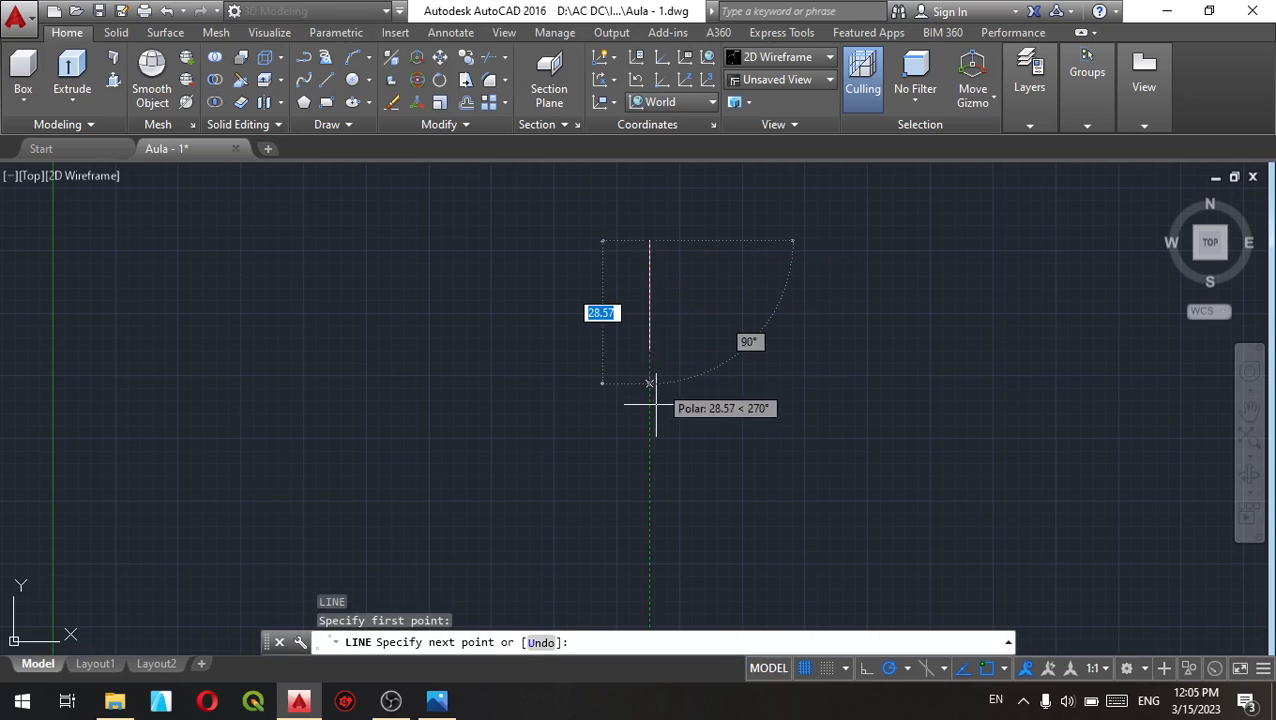
type("60")
key("Return")
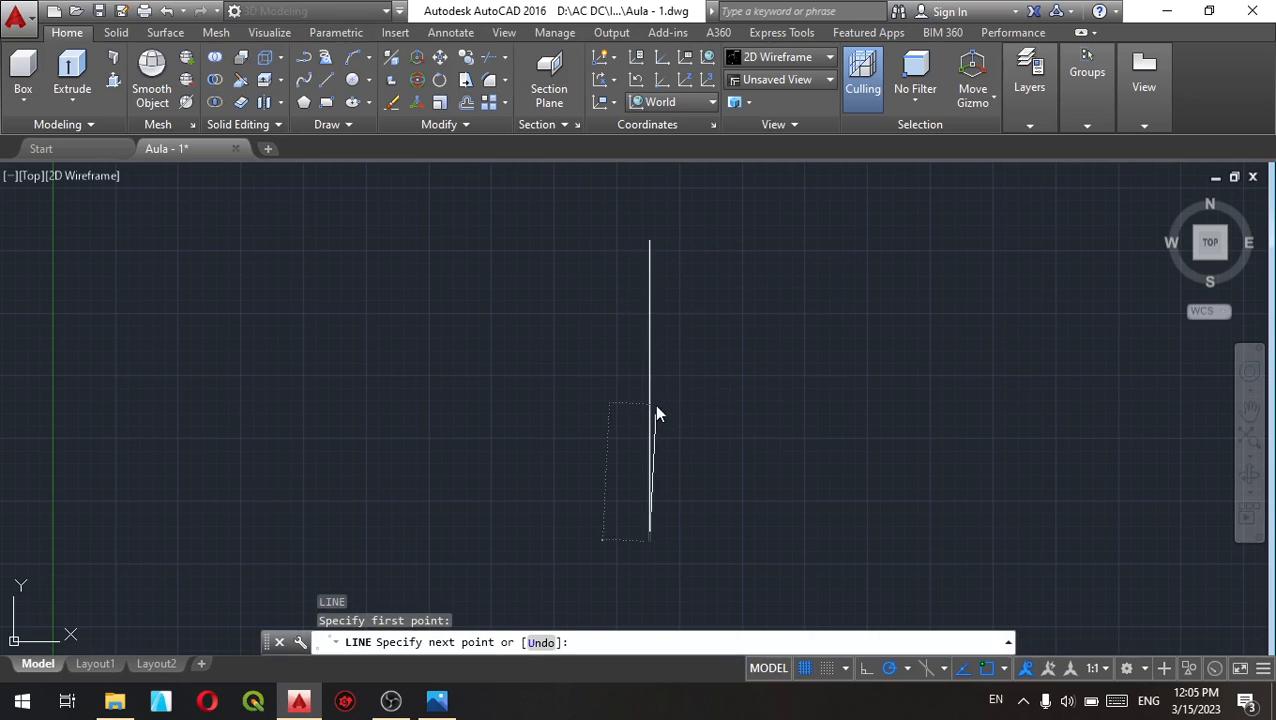
key("Return")
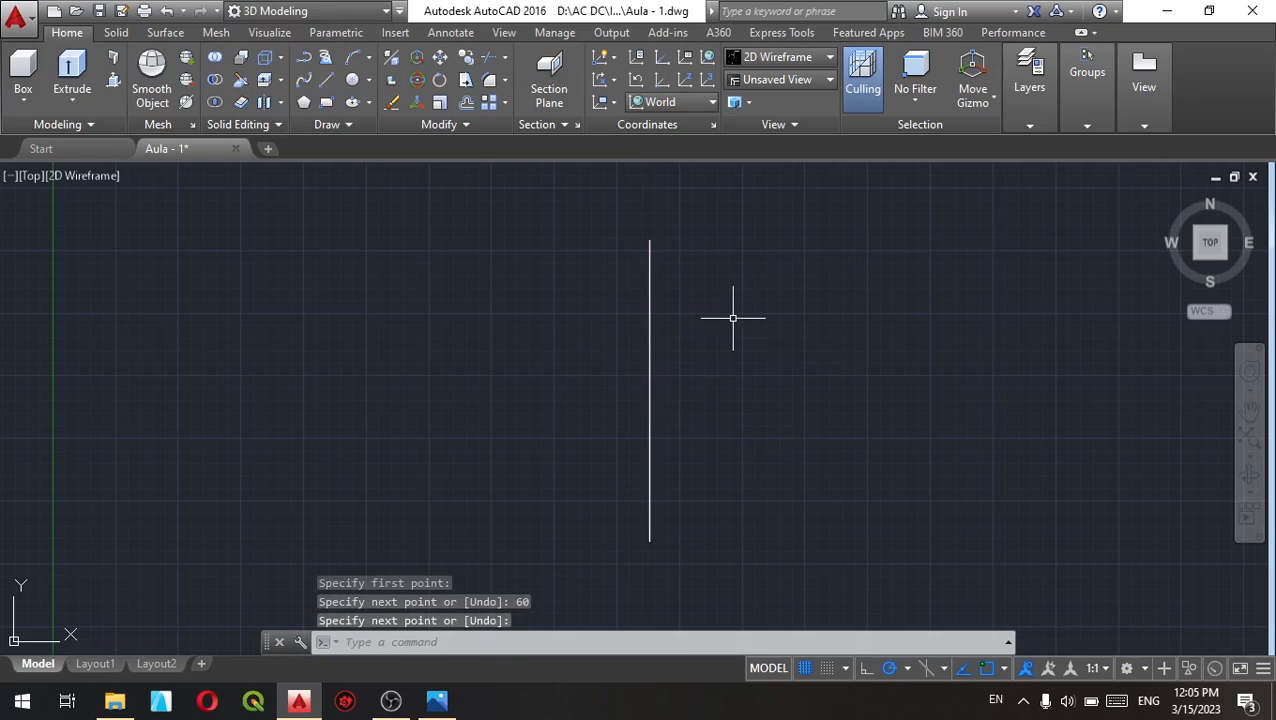
Step: Draw a circle with a diameter of 18 mm beside the upper half of the vertical line, on its right
left_click(369, 80)
left_click(378, 147)
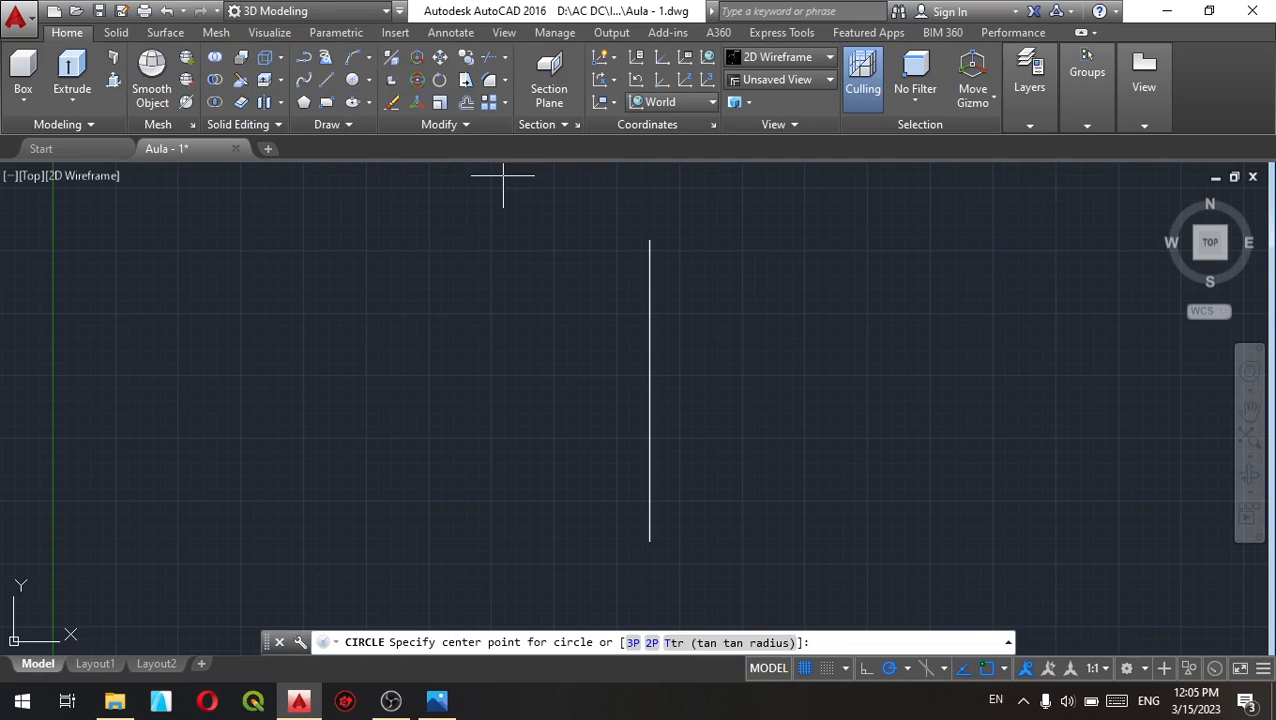
left_click(761, 325)
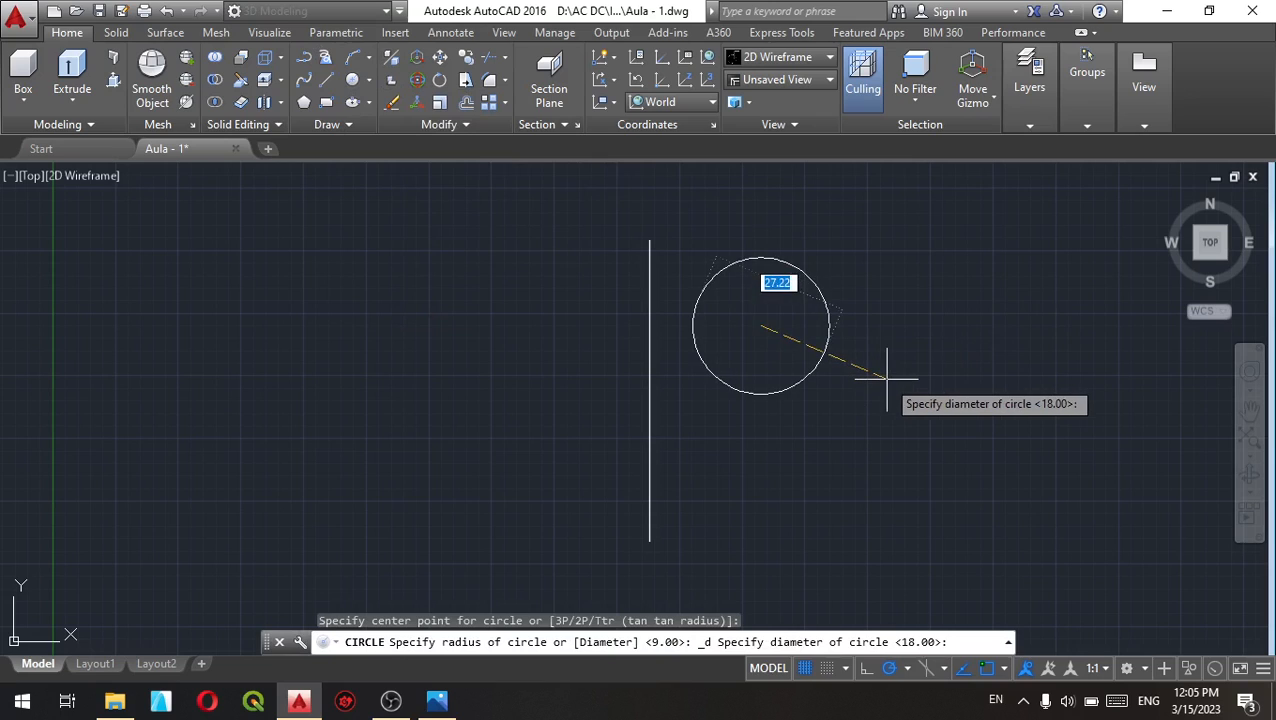
type("18")
key("Return")
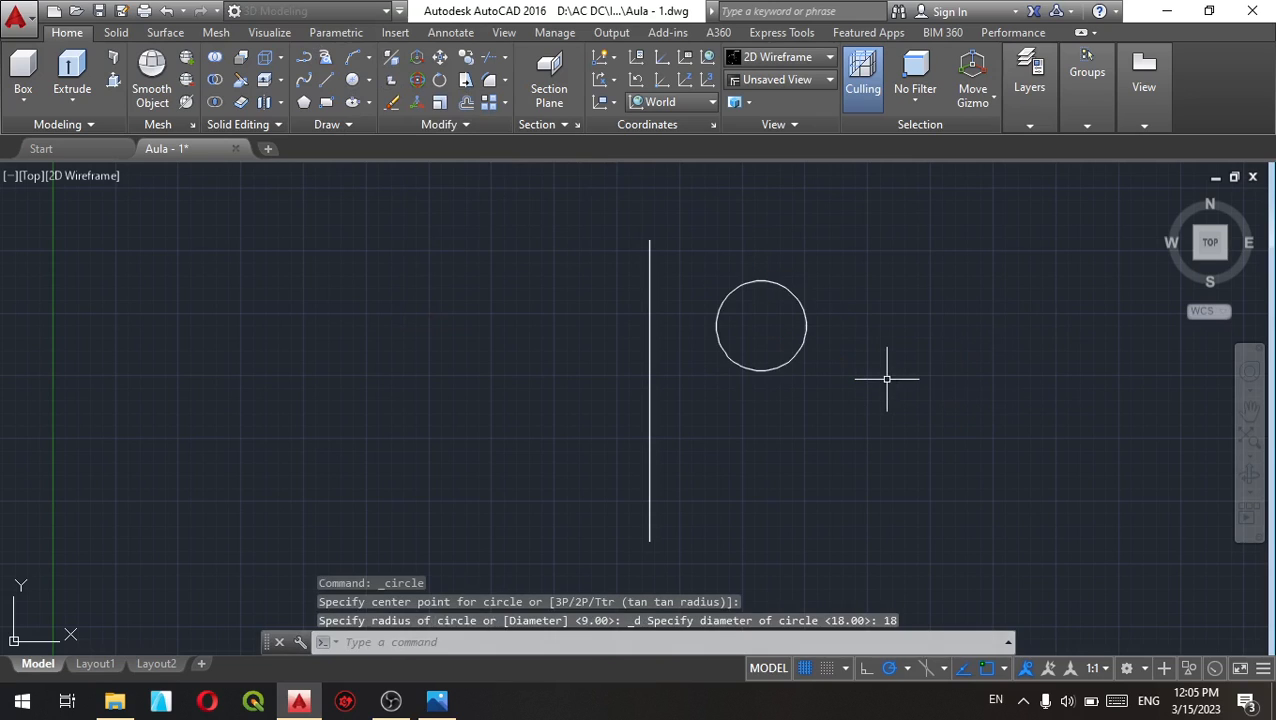
Step: Move the circle from its top quadrant point onto the upper endpoint of the vertical line
left_click(745, 283)
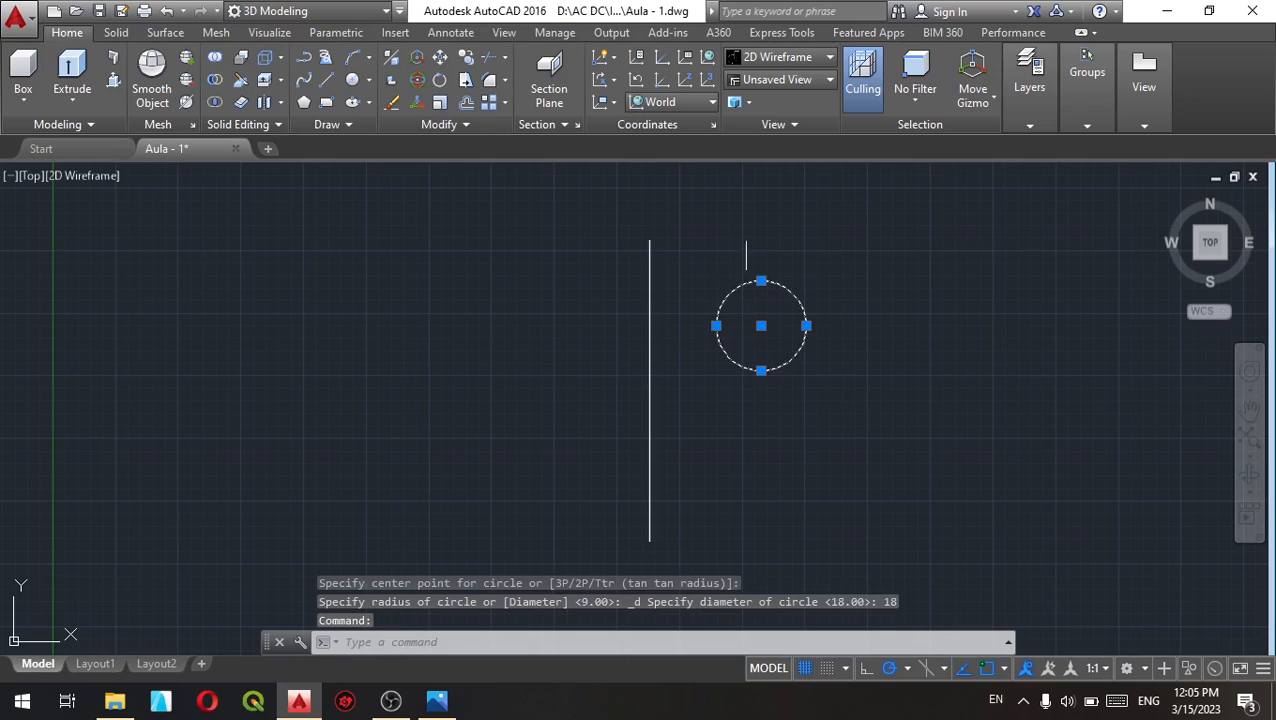
right_click(737, 251)
left_click(777, 359)
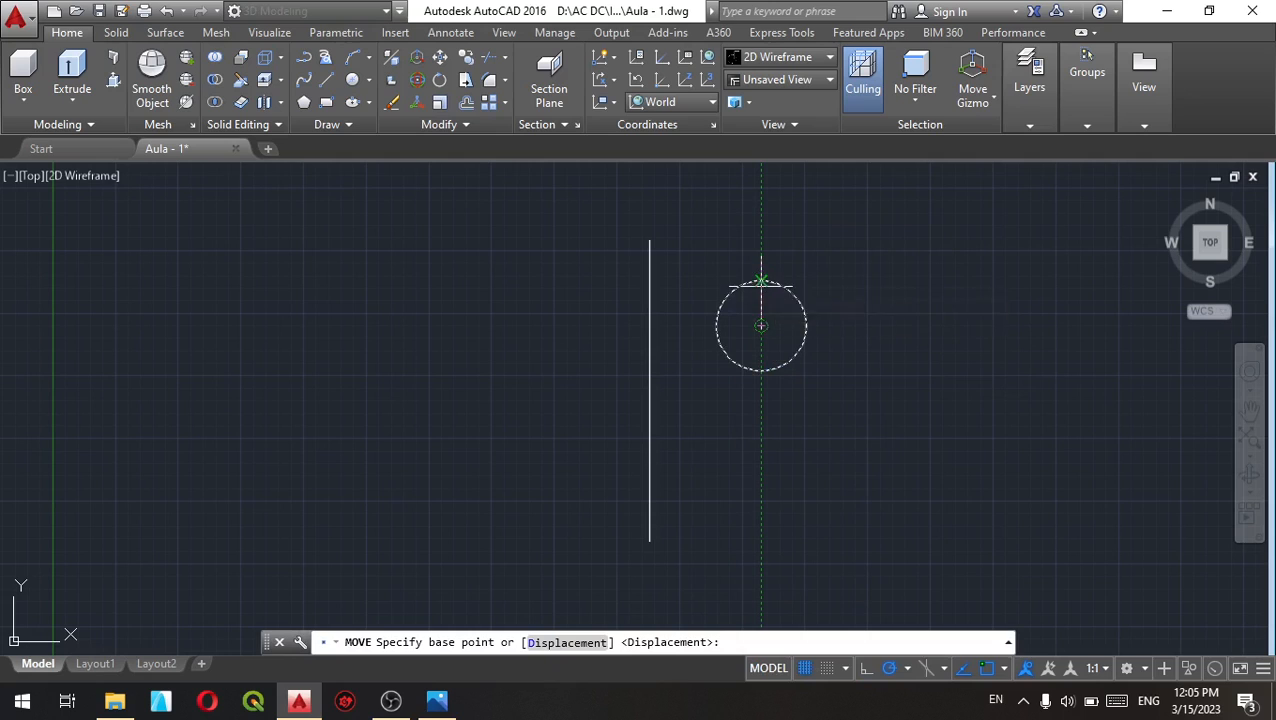
left_click(761, 281)
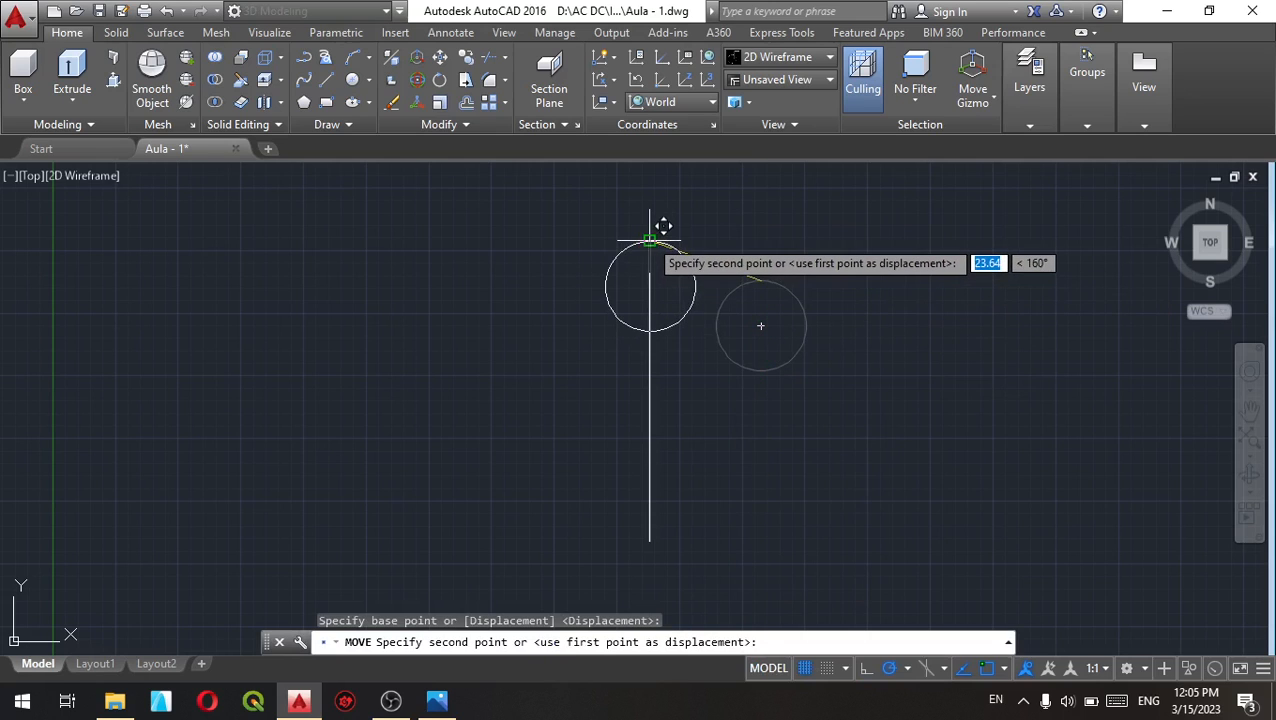
left_click(650, 240)
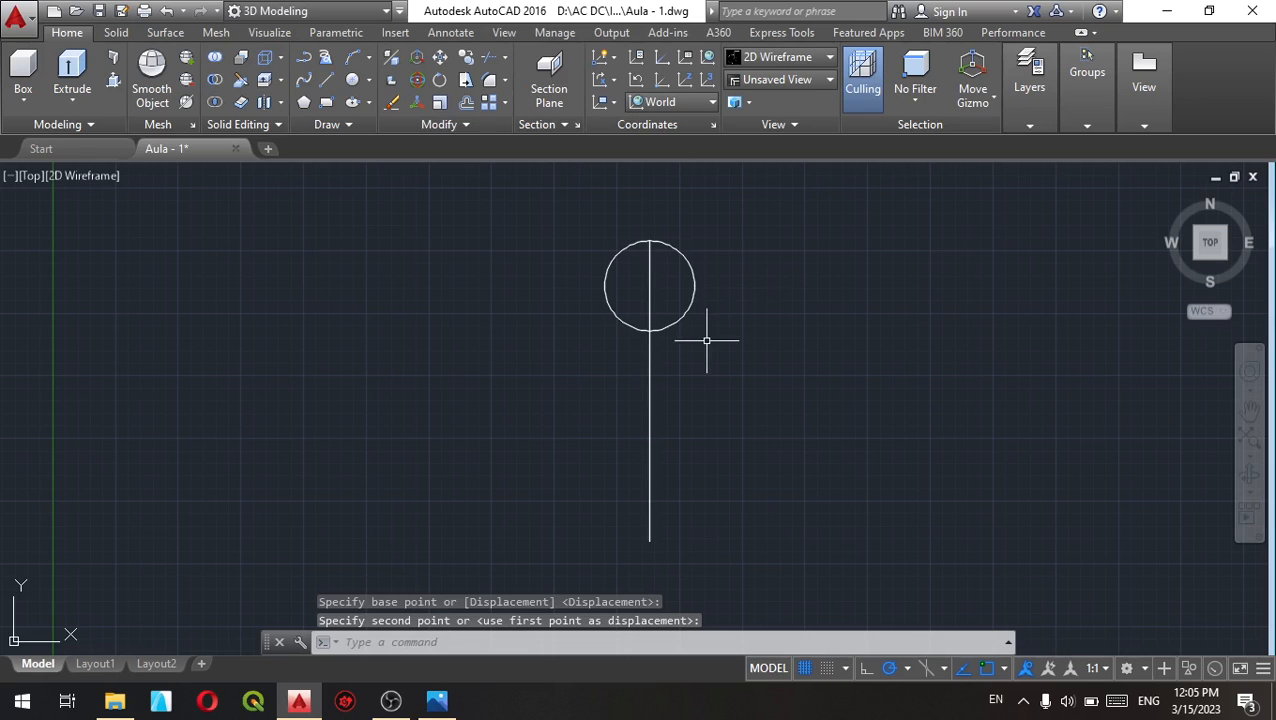
scroll(684, 366, "up", 2)
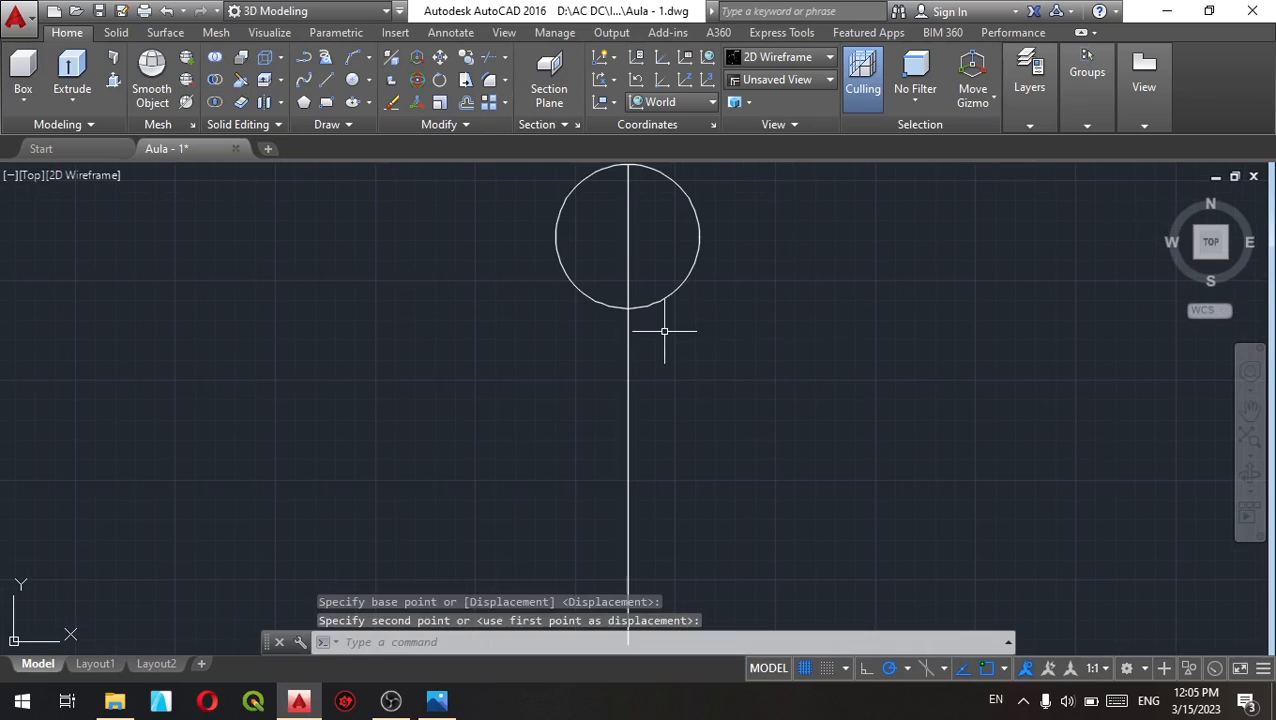
type("l")
key("Return")
left_click(750, 378)
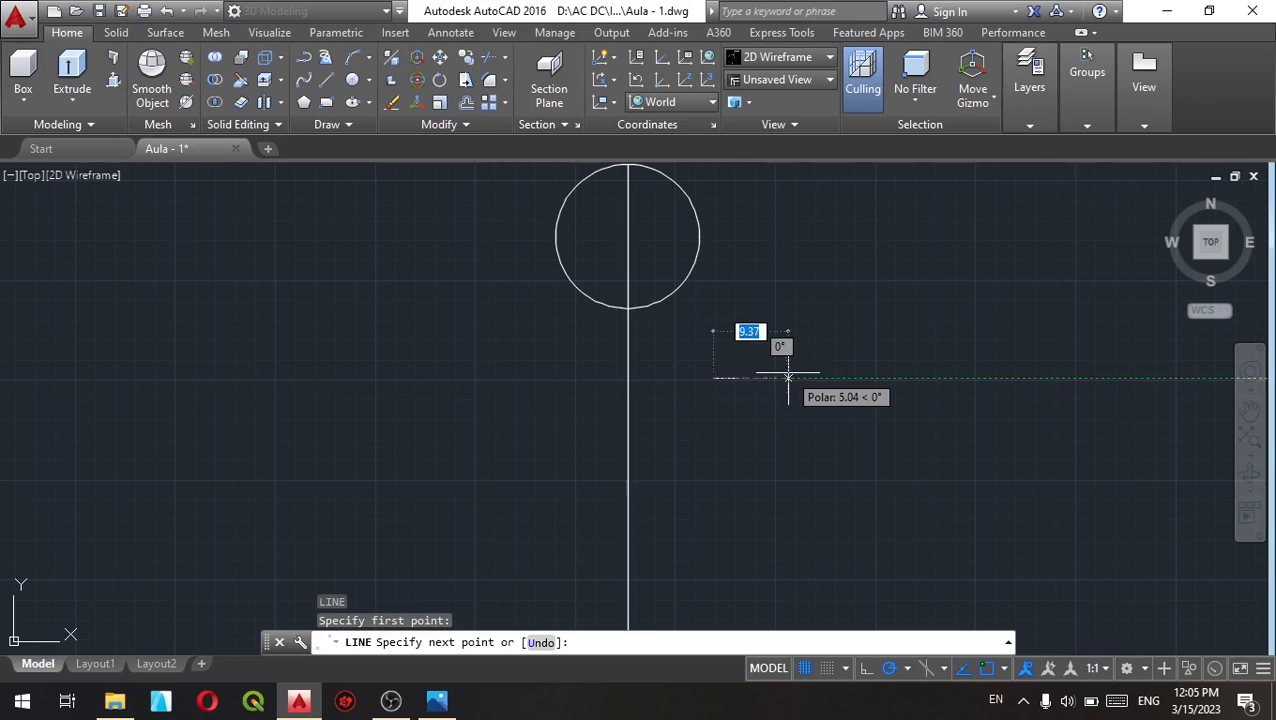
type("12")
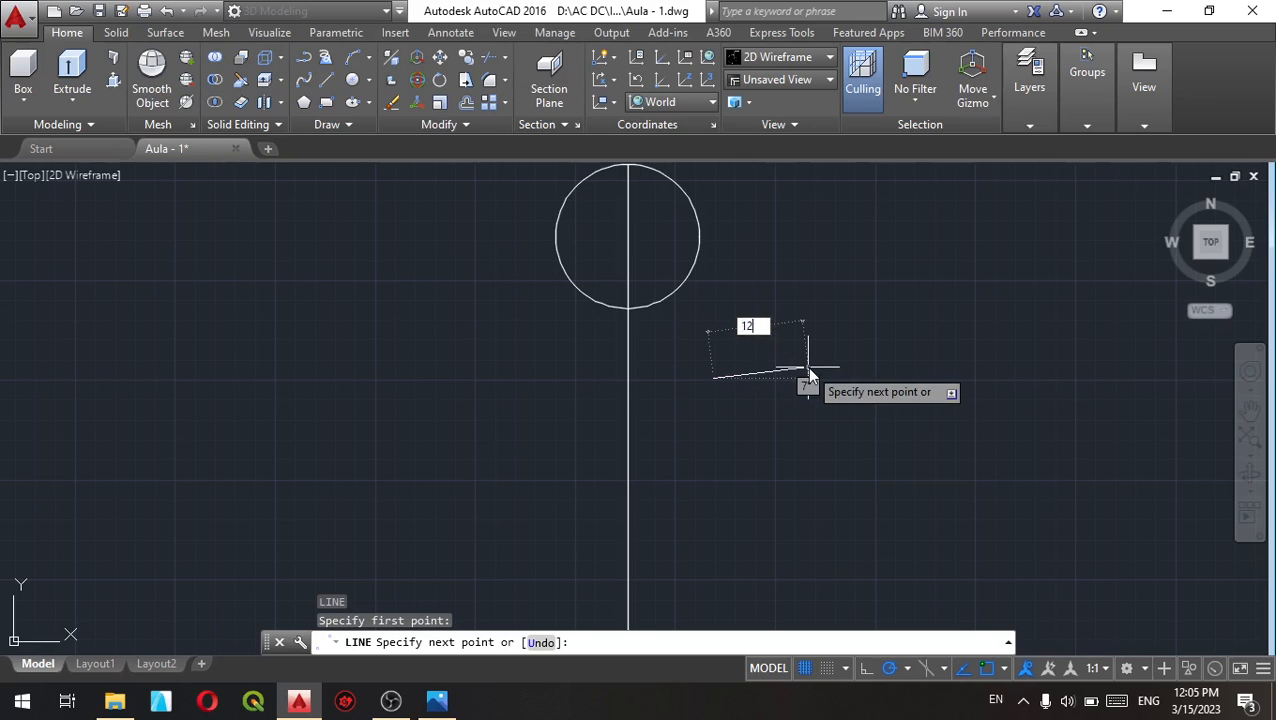
type("0")
key("Return")
key("Escape")
key("Escape")
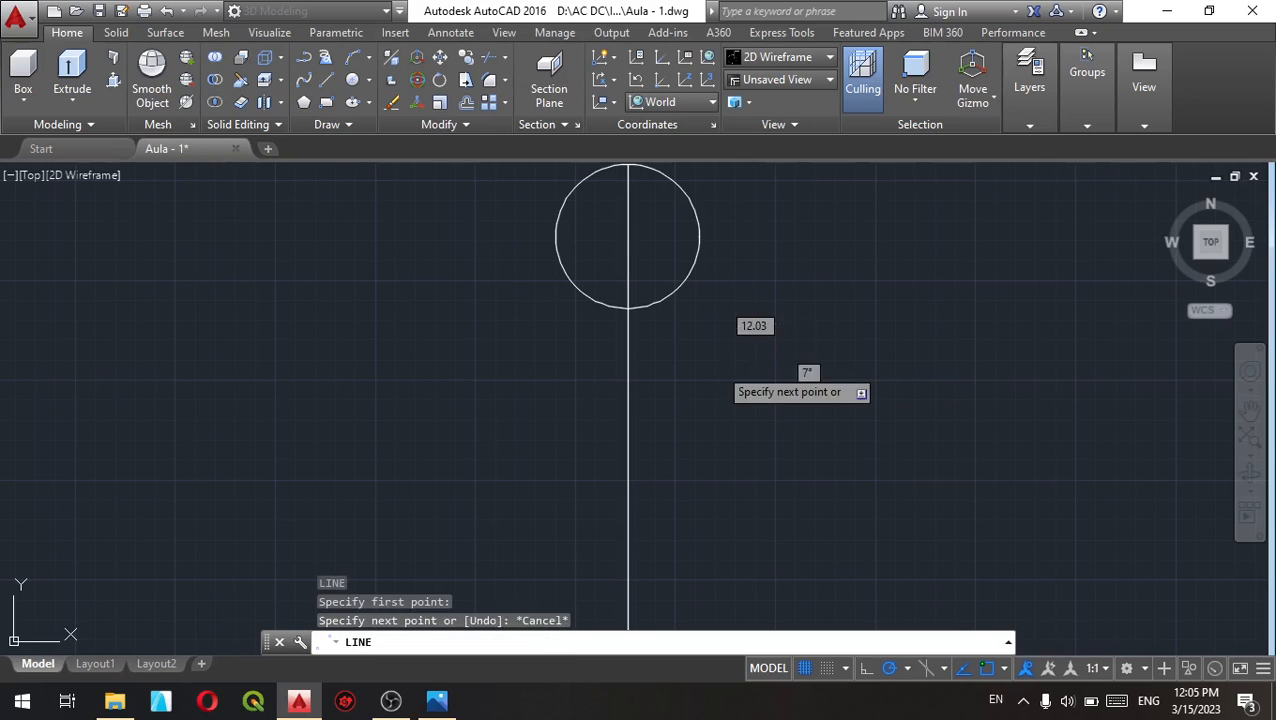
Step: Draw a horizontal line 12 mm long to the right of the vertical line, just below the circle
type("l")
key("Return")
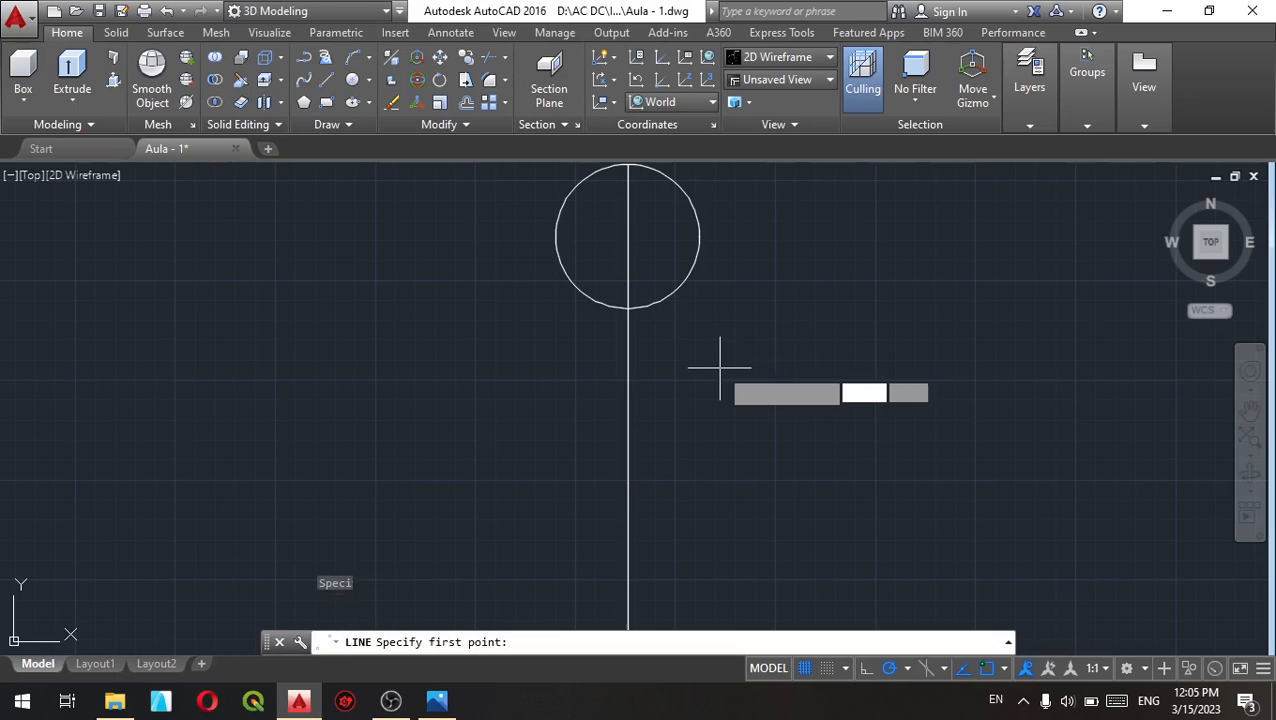
left_click(763, 366)
type("12")
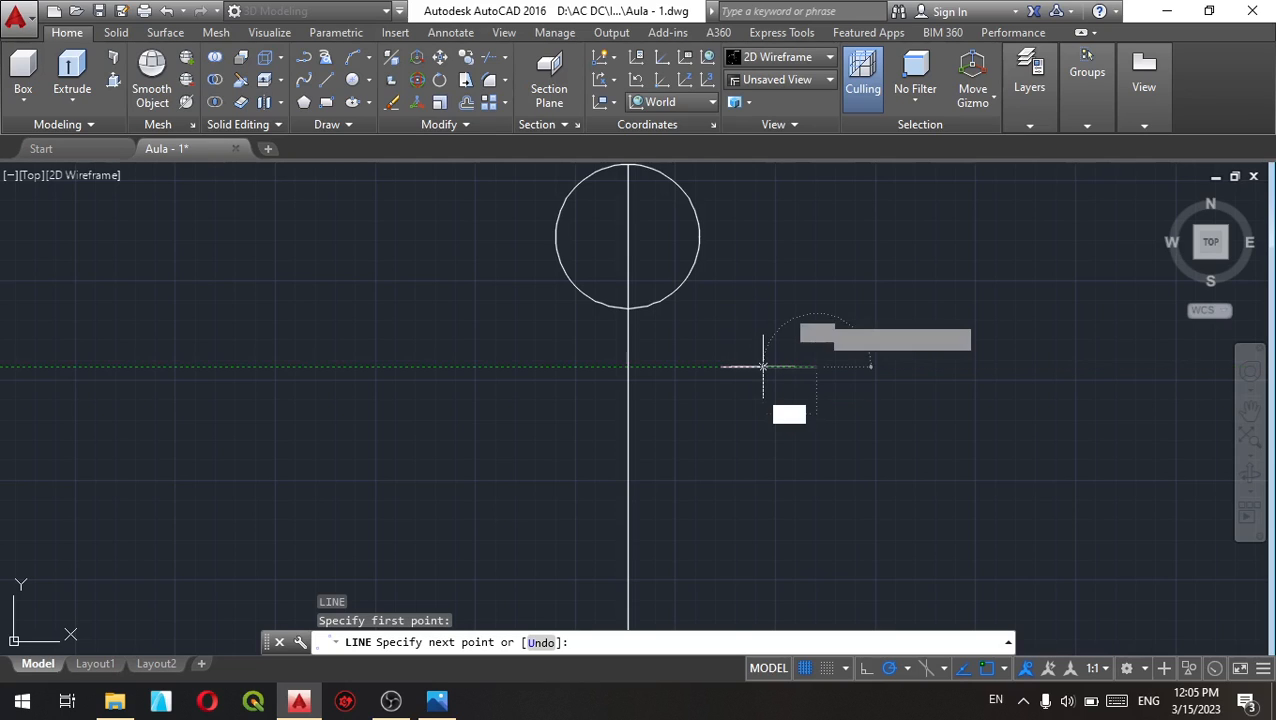
key("Return")
key("Return")
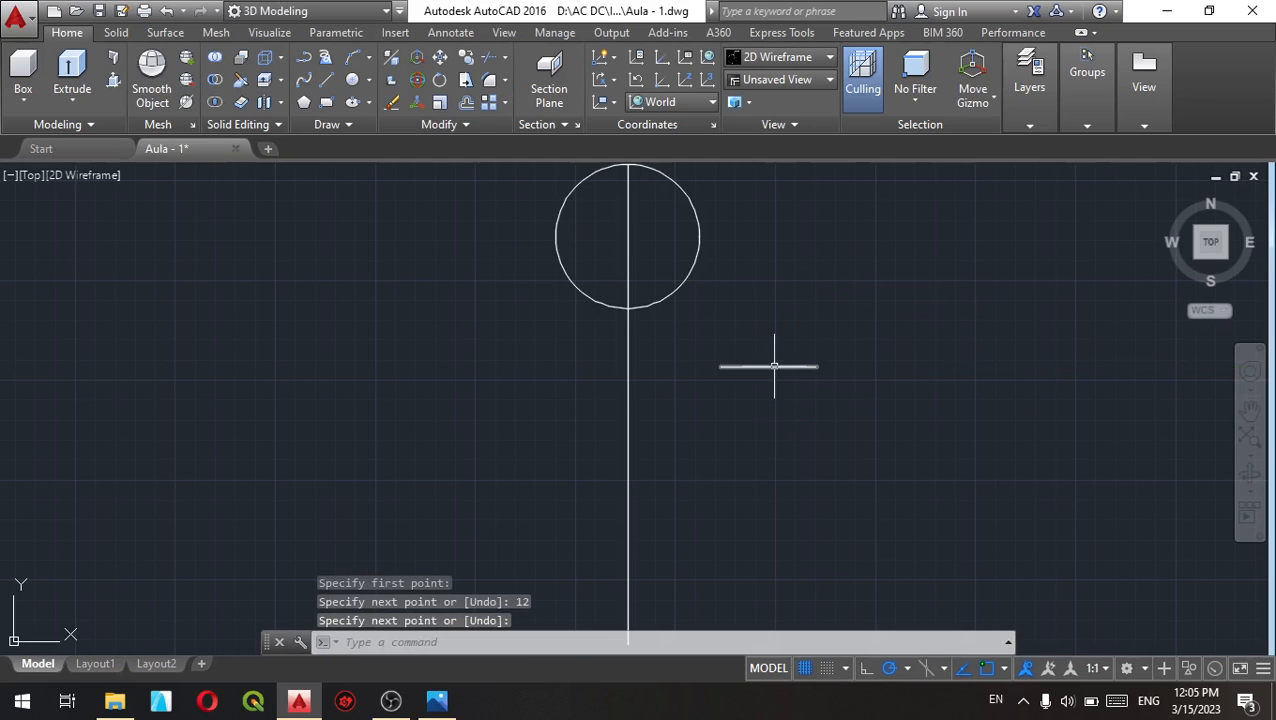
Step: Move the 12 mm line from its midpoint onto the top of the circle, at the vertical line's upper endpoint
left_click(768, 366)
right_click(755, 328)
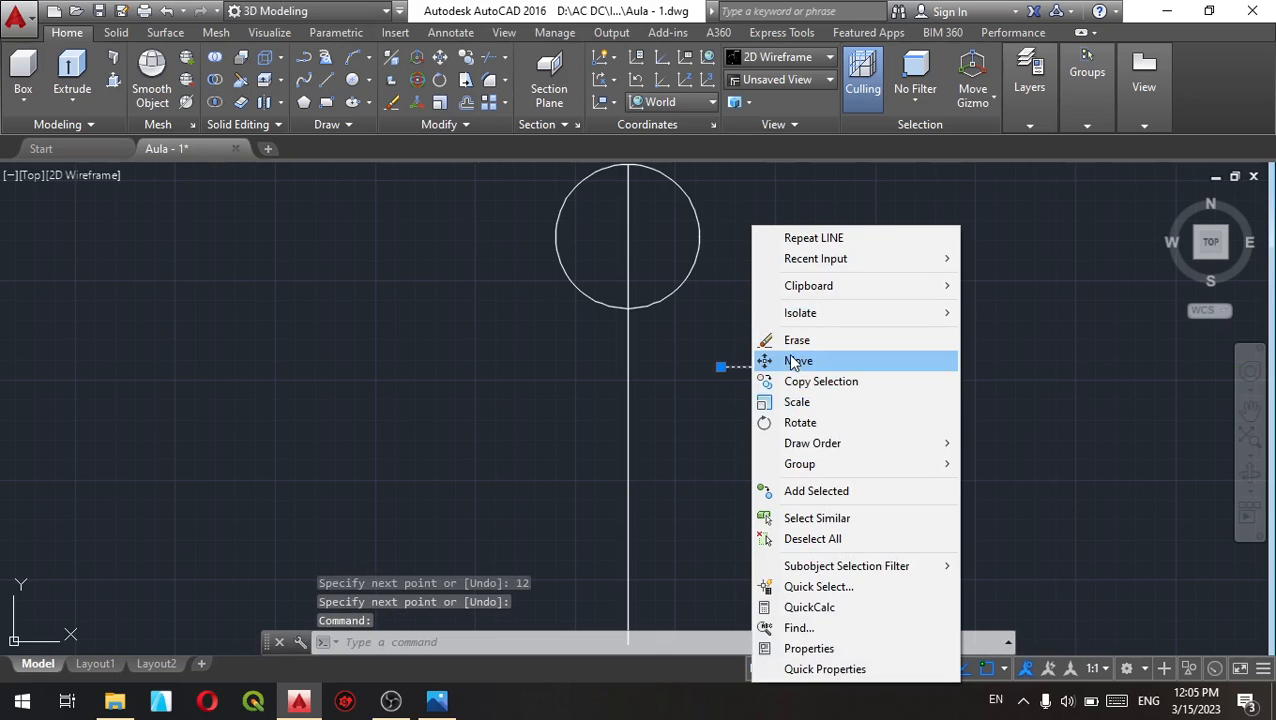
left_click(803, 362)
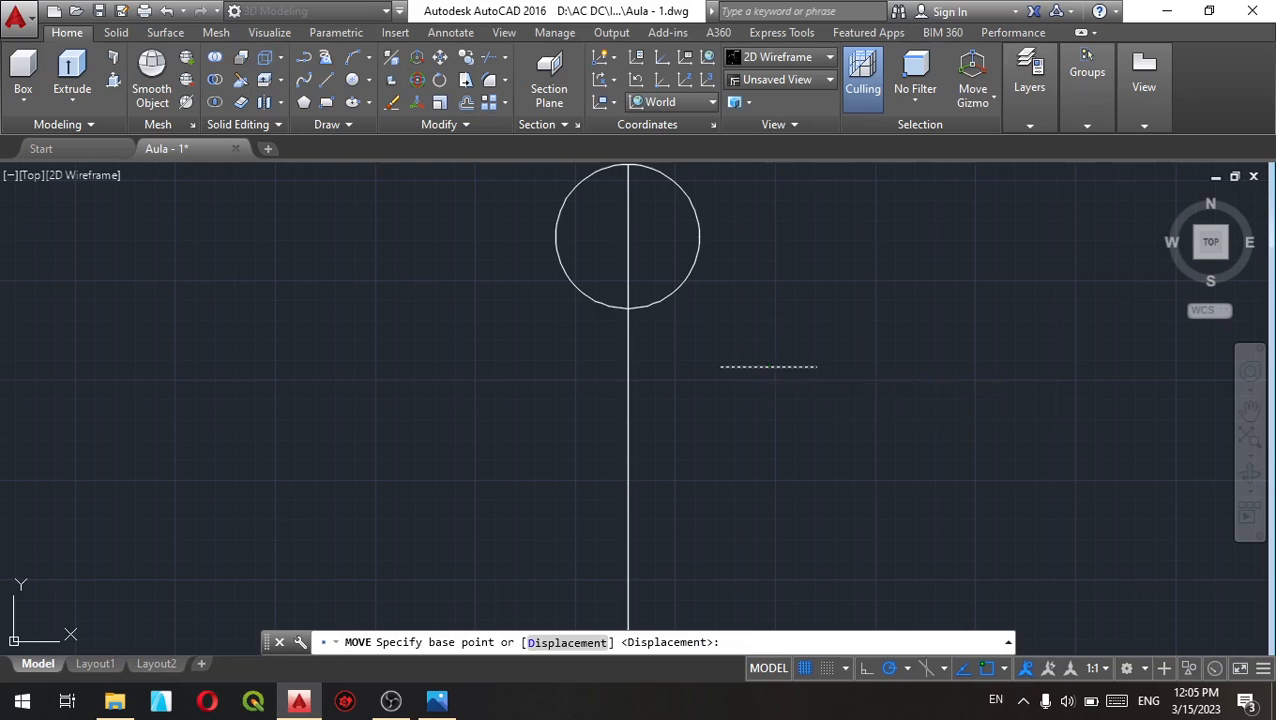
left_click(768, 366)
middle_click_drag(705, 335, 741, 427)
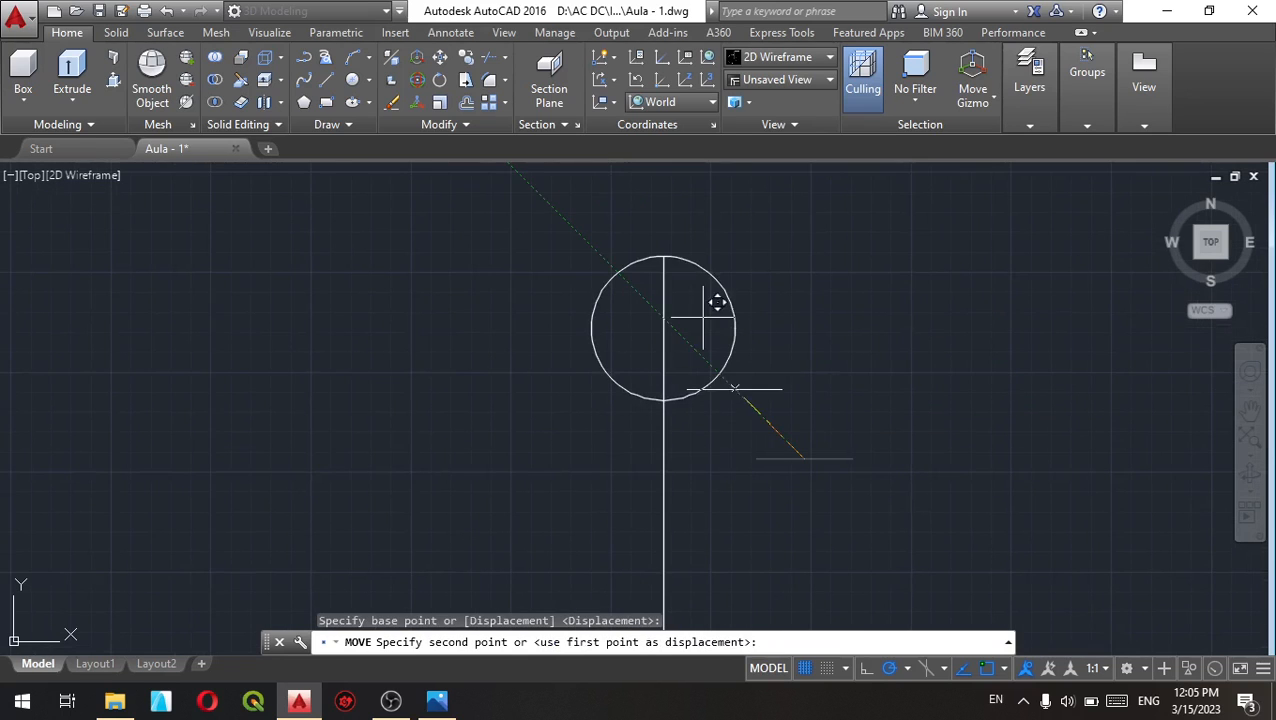
left_click(677, 241)
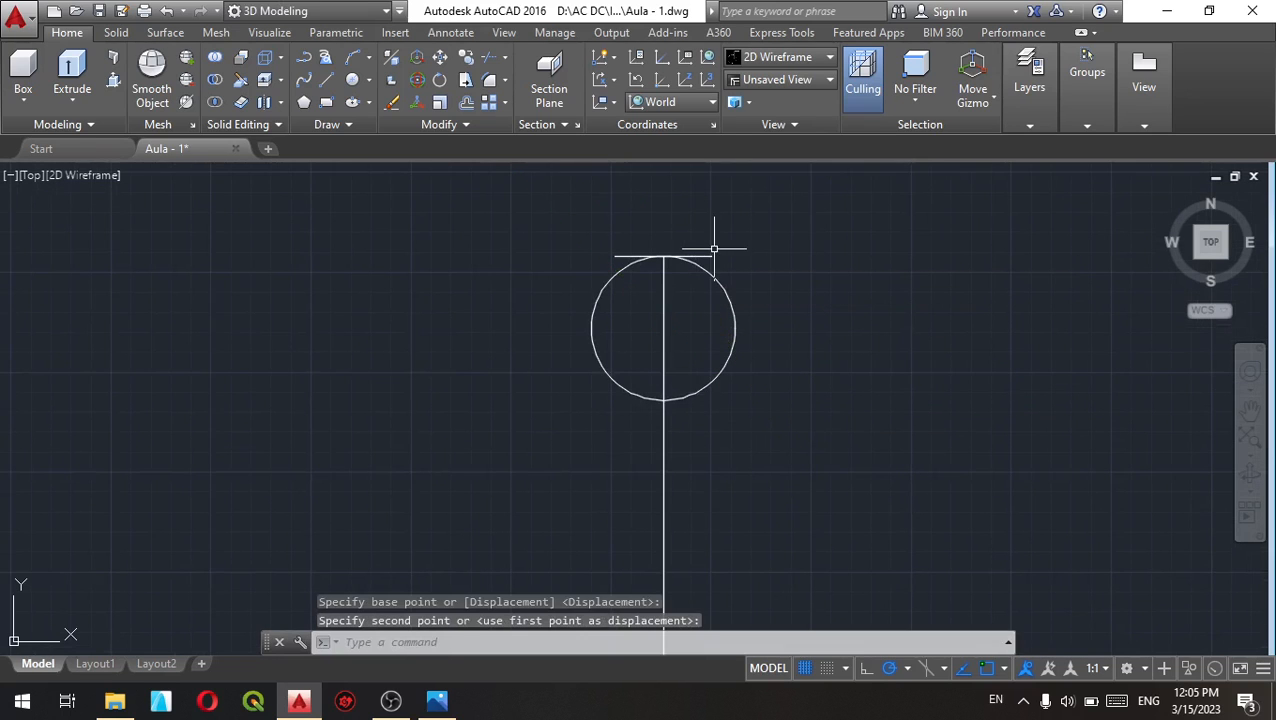
Step: Move the 12 mm horizontal line straight down by 15.71 mm from its right endpoint
left_click(708, 252)
left_click(703, 256)
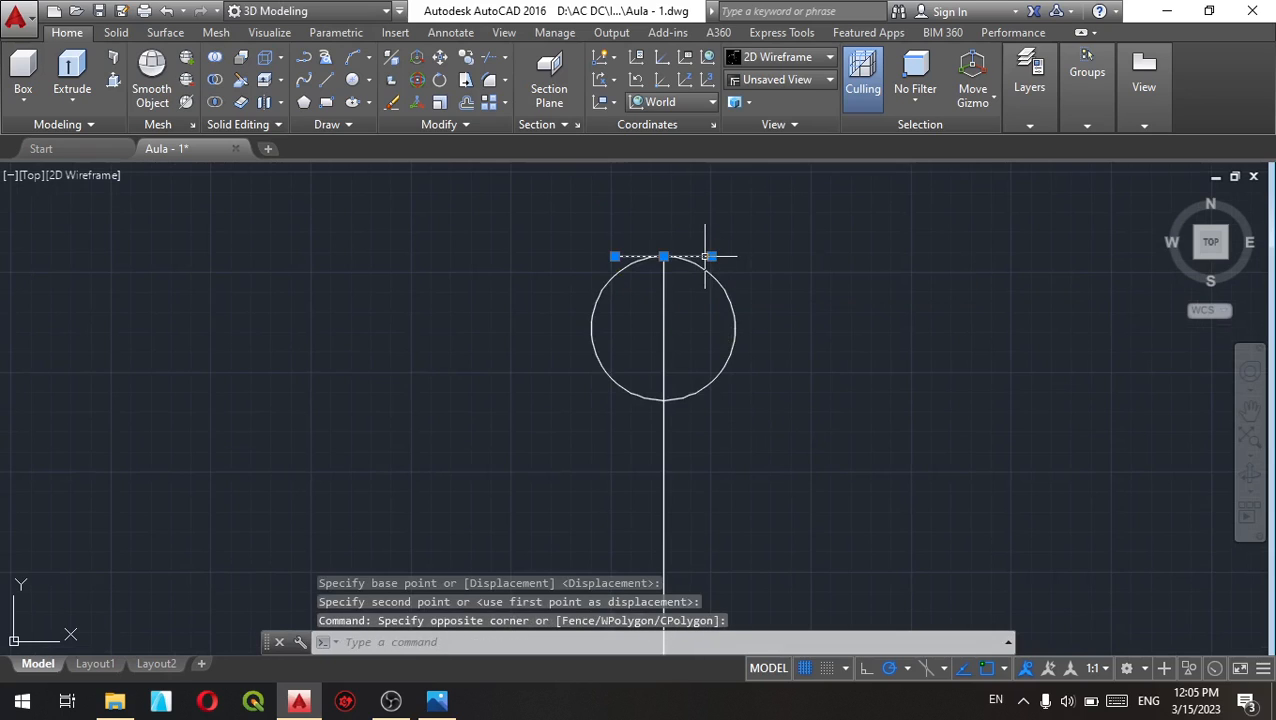
right_click(681, 227)
left_click(726, 361)
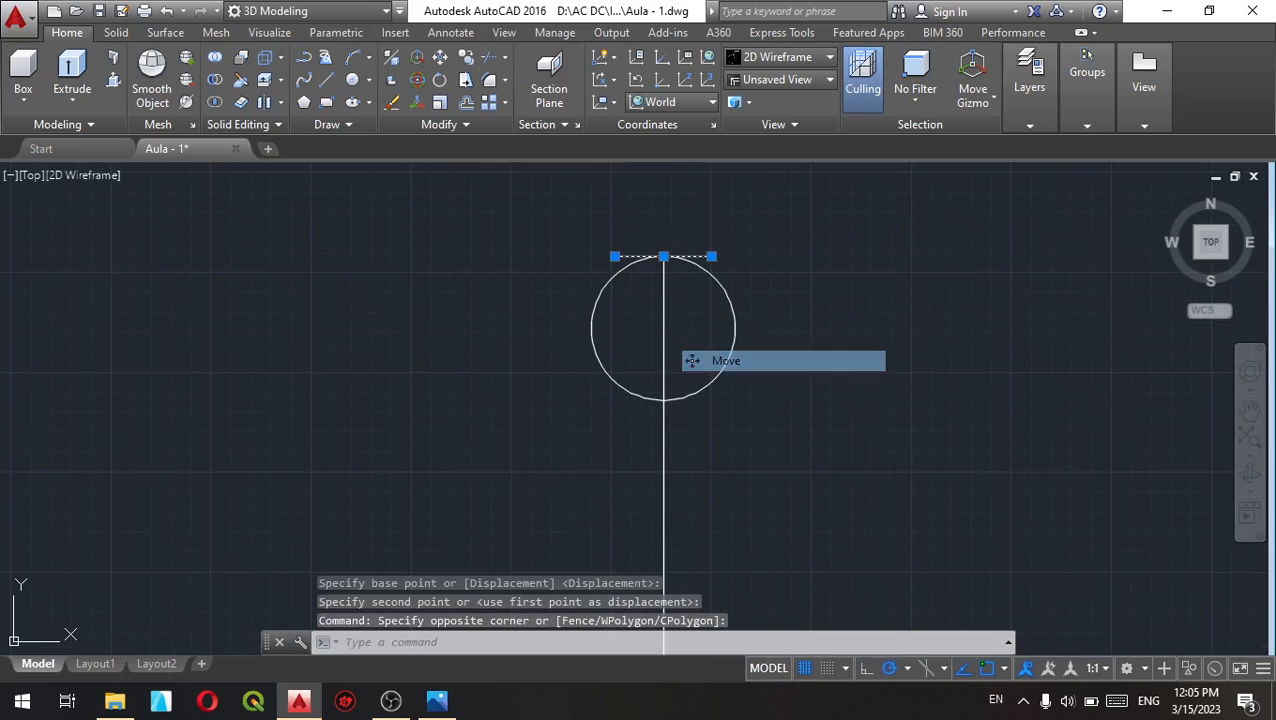
left_click(711, 256)
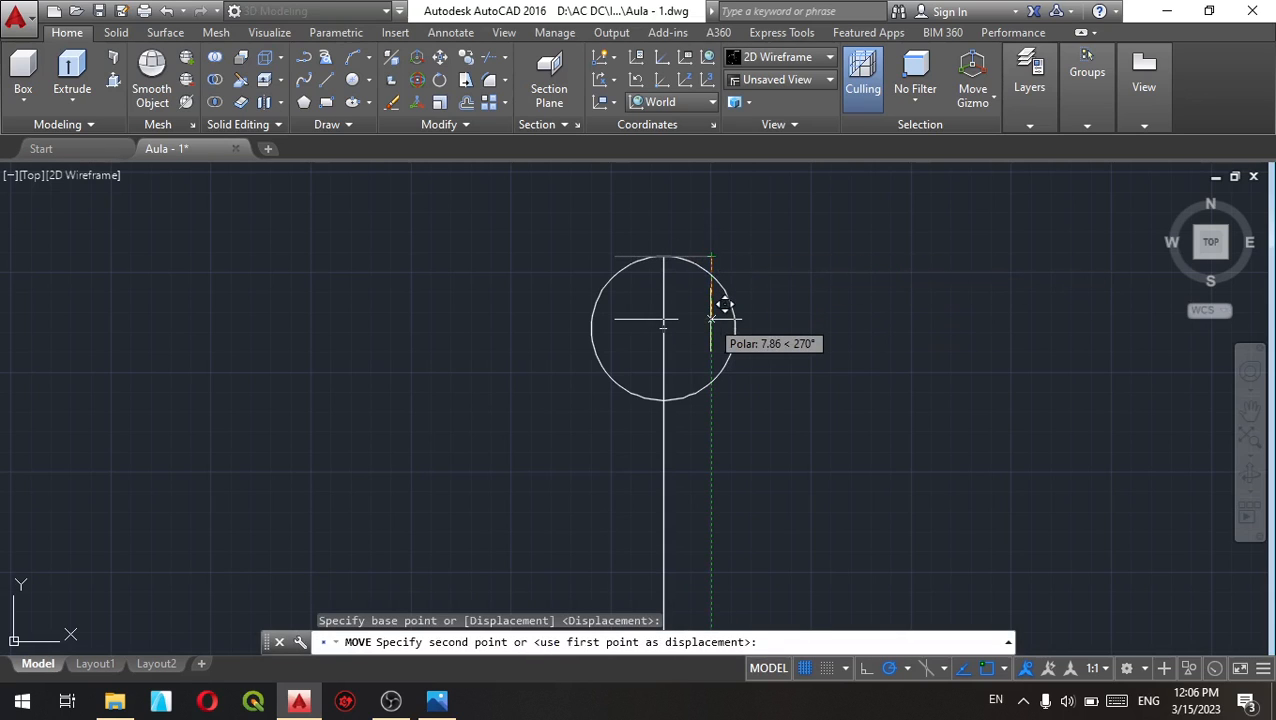
type("15.71")
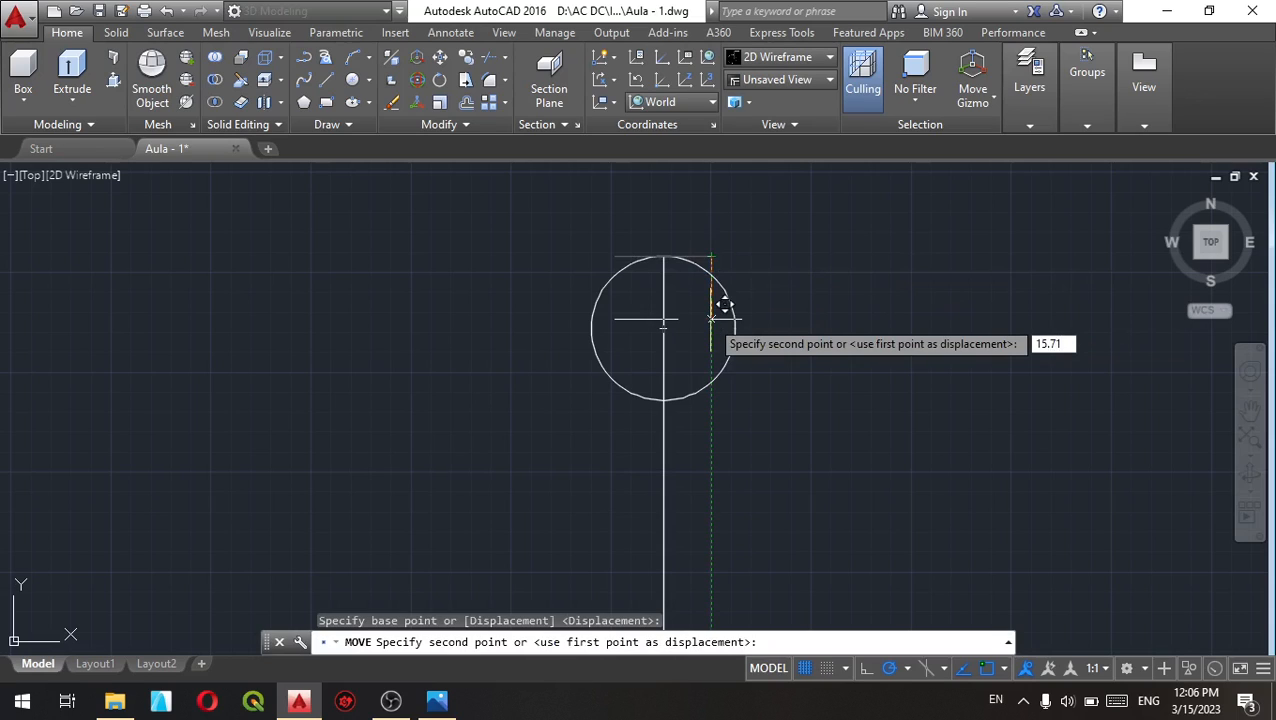
key("Return")
Step: Draw a horizontal line 10 mm long below the circle, to the right of the vertical line
middle_click_drag(705, 425, 731, 354)
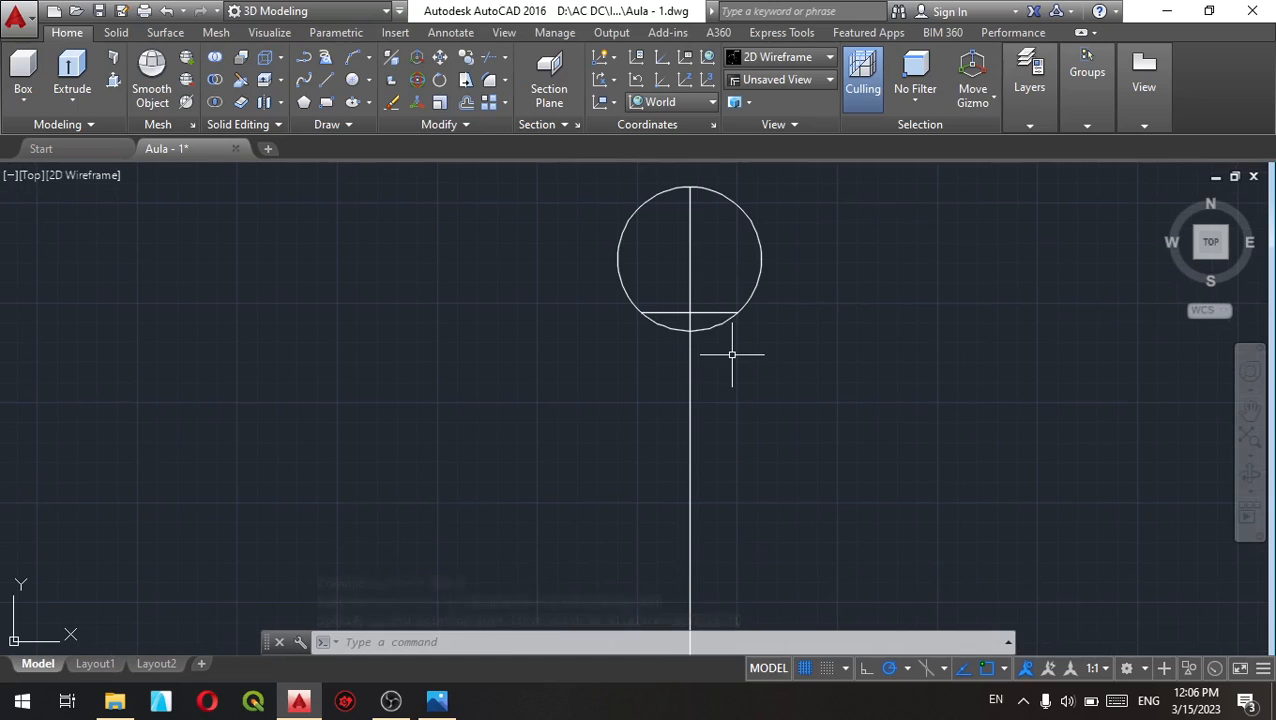
scroll(731, 354, "up", 2)
type("l")
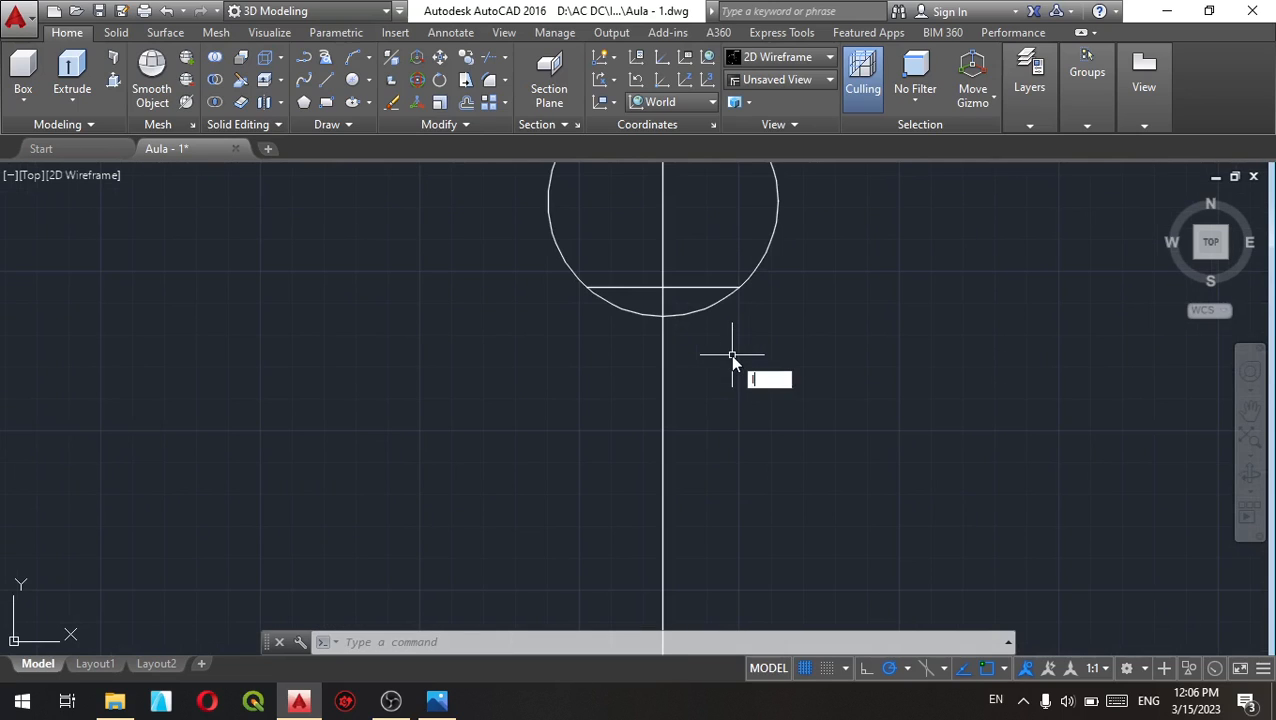
key("Return")
left_click(730, 401)
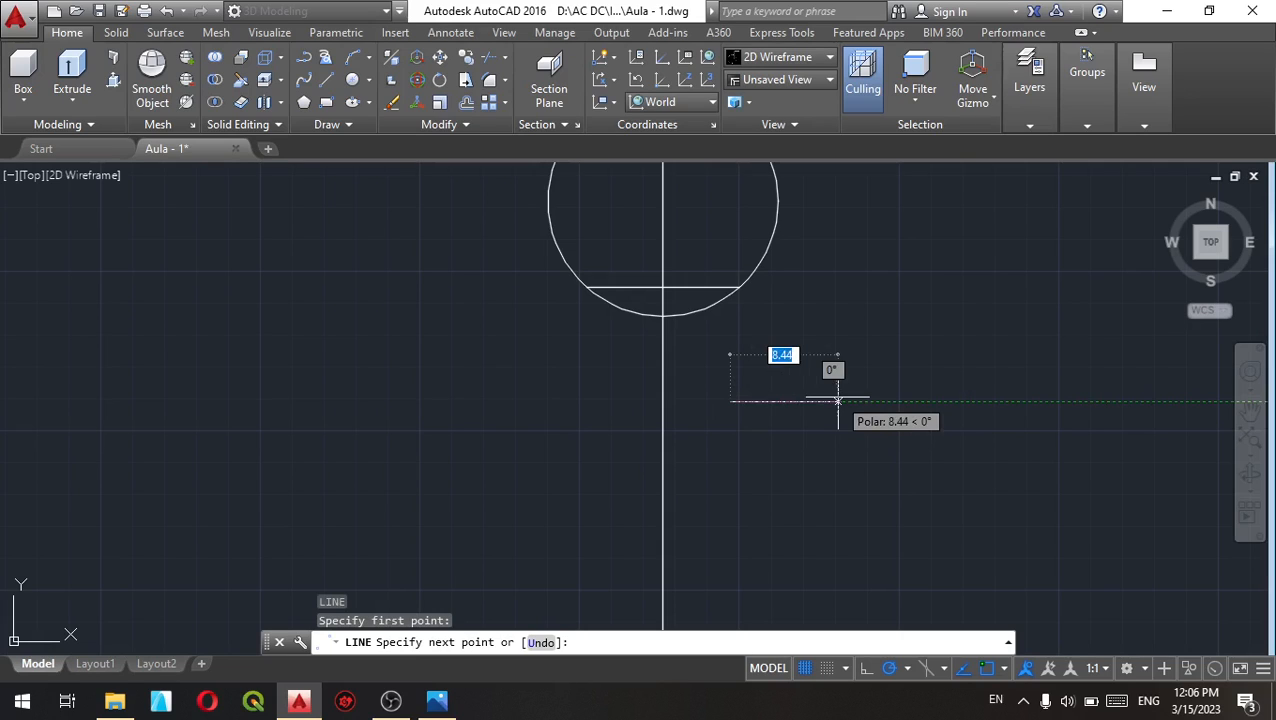
type("1")
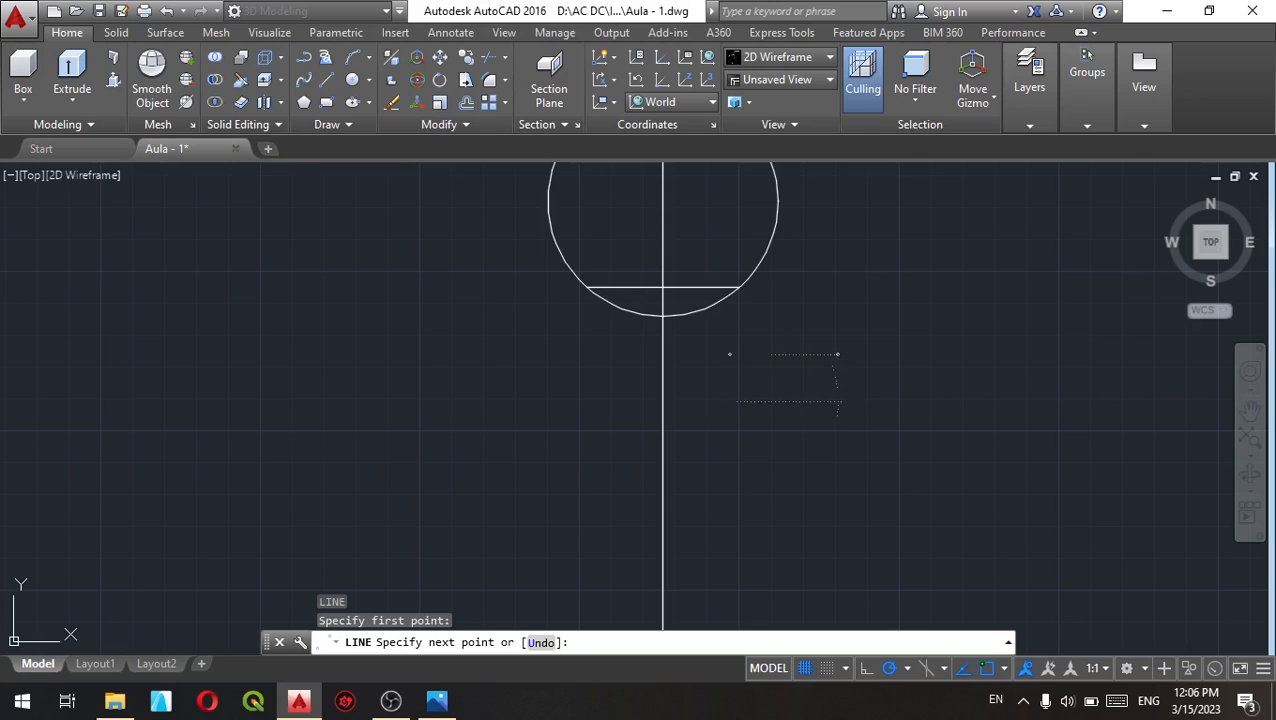
key("Return")
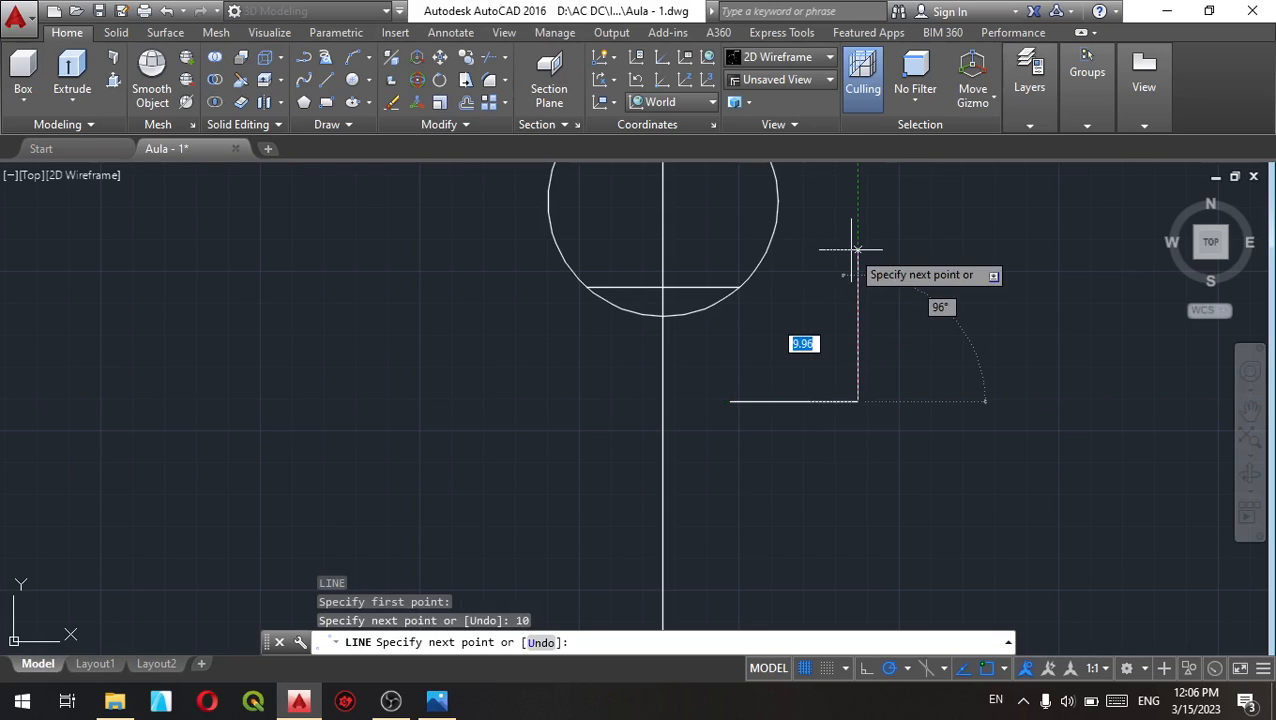
key("Return")
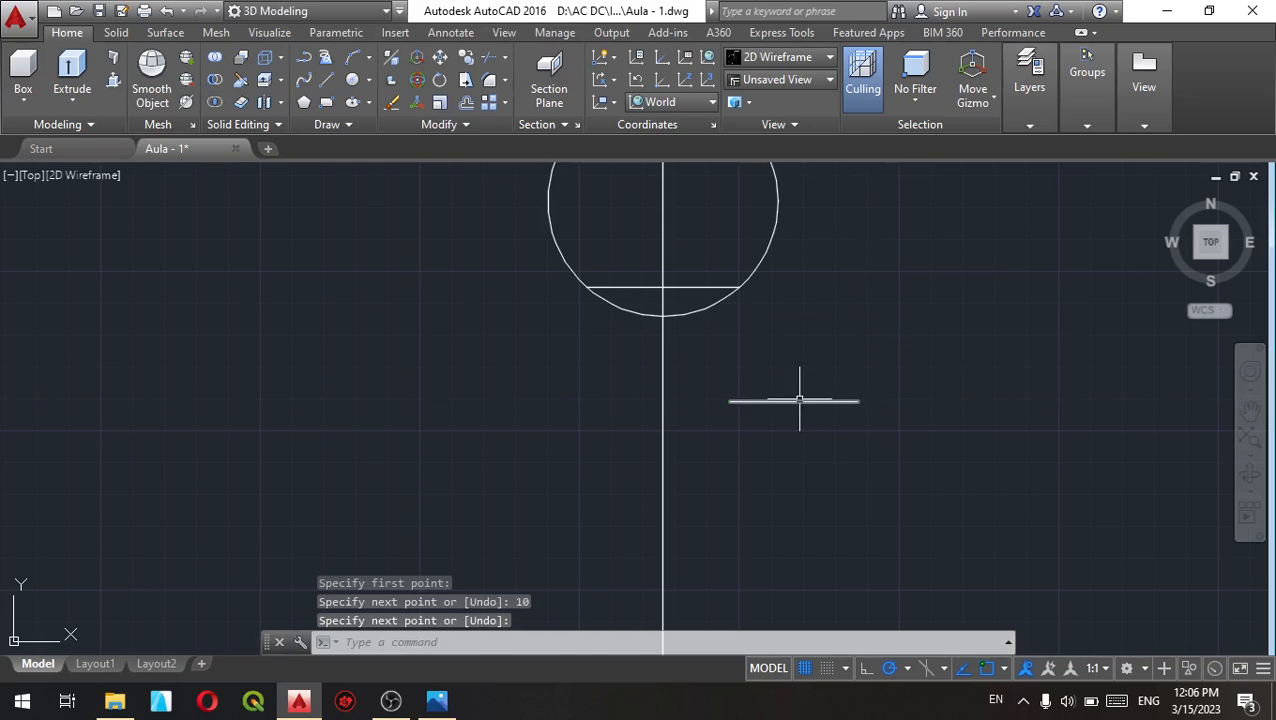
Step: Move the 10 mm horizontal line from its midpoint onto the midpoint of the 12 mm line inside the circle
left_click(799, 389)
left_click(800, 397)
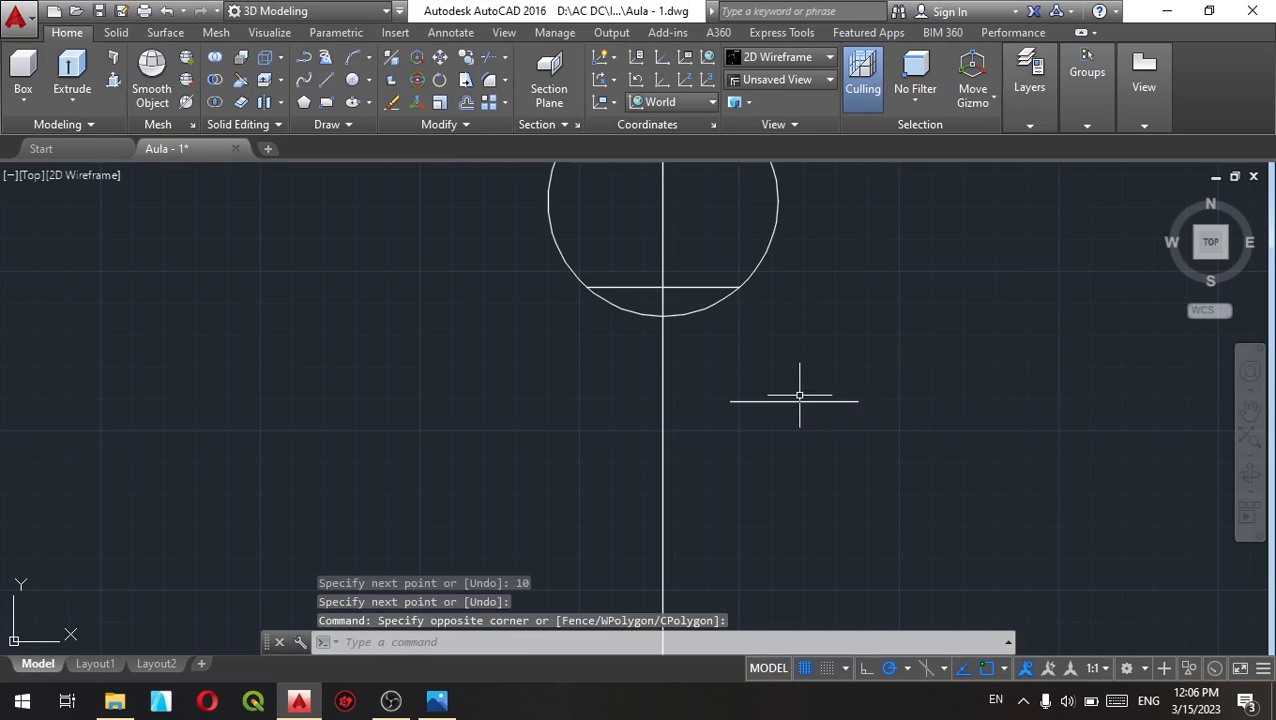
right_click(800, 365)
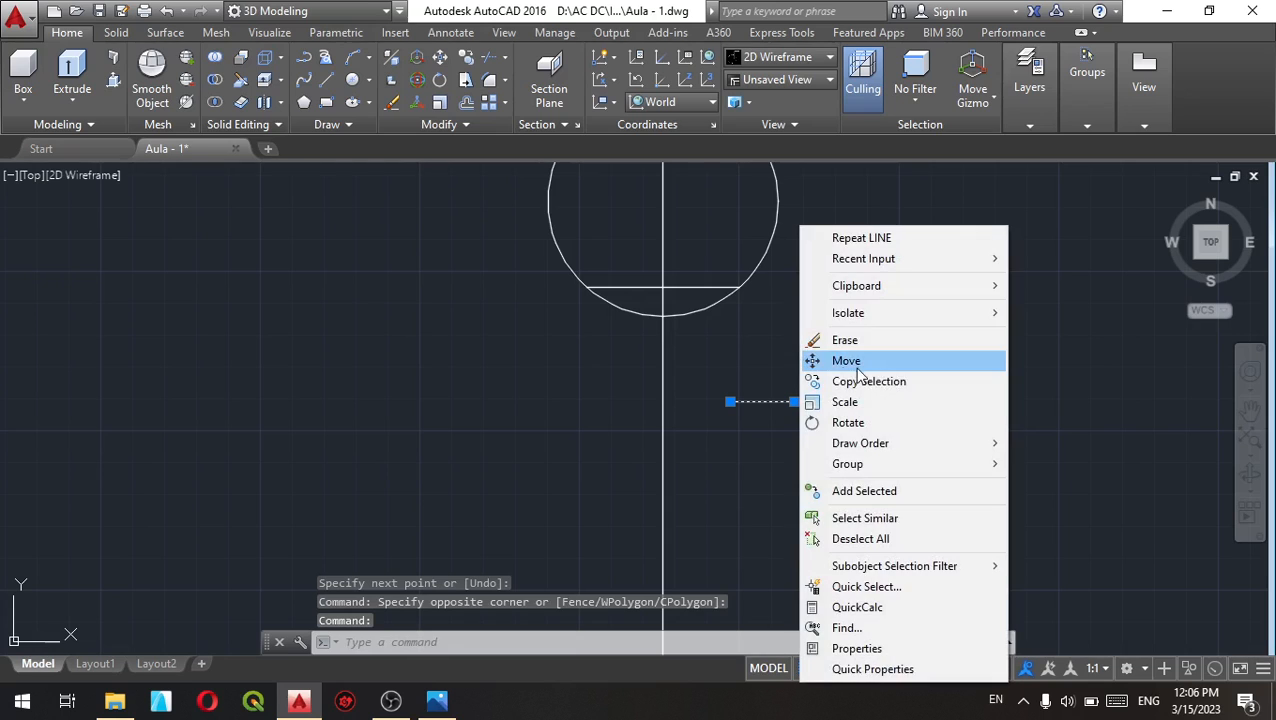
left_click(858, 362)
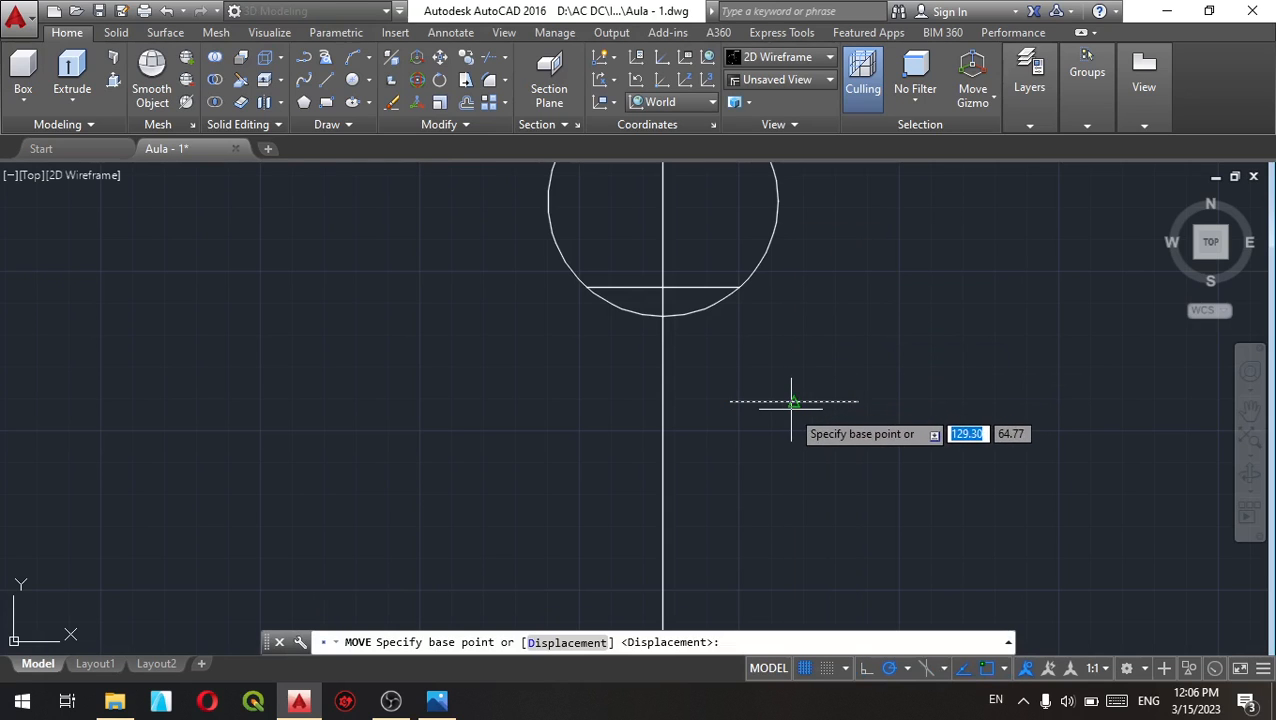
left_click(794, 401)
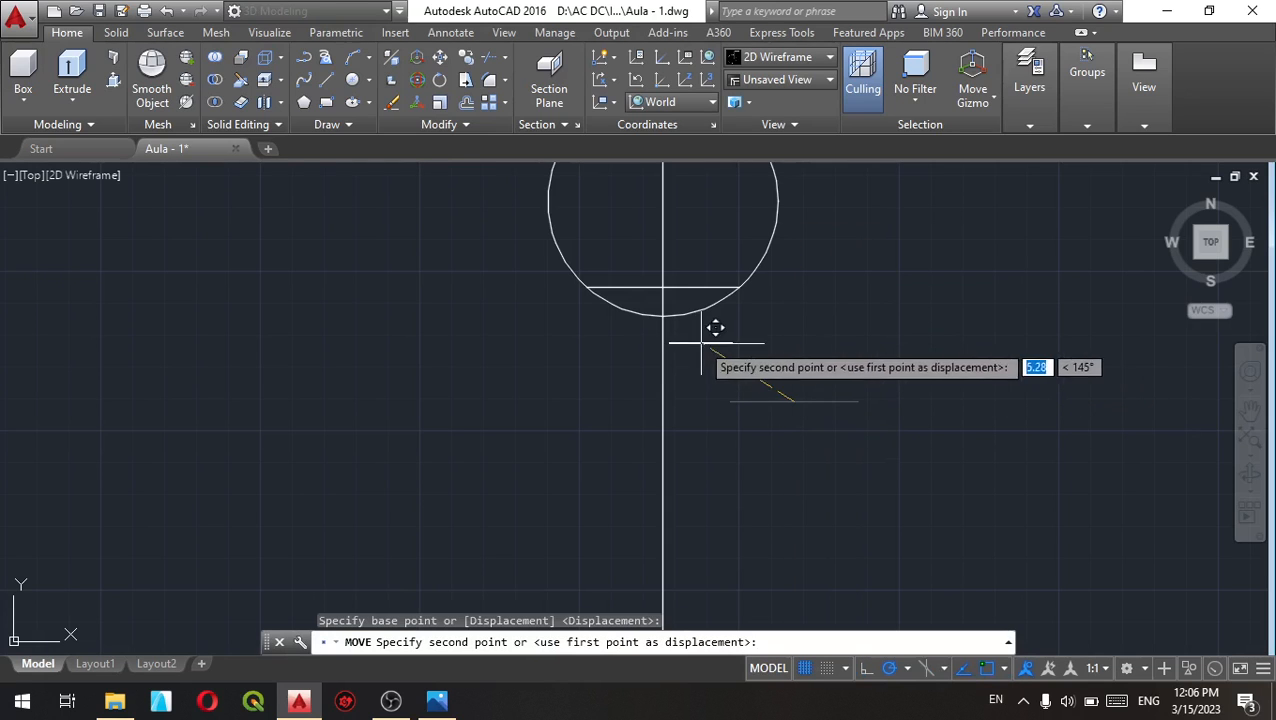
left_click(677, 272)
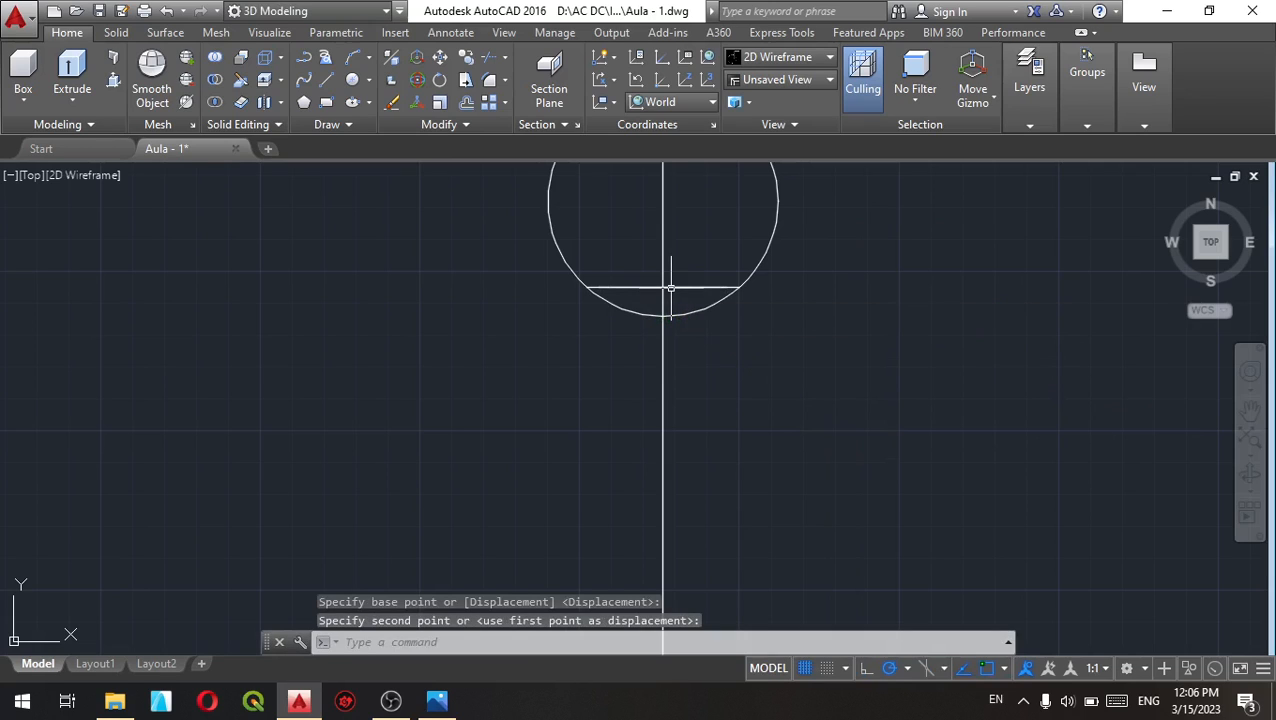
Step: Move the 10 mm horizontal line straight down by 3.26 mm from its midpoint
left_click(670, 287)
left_click(680, 279)
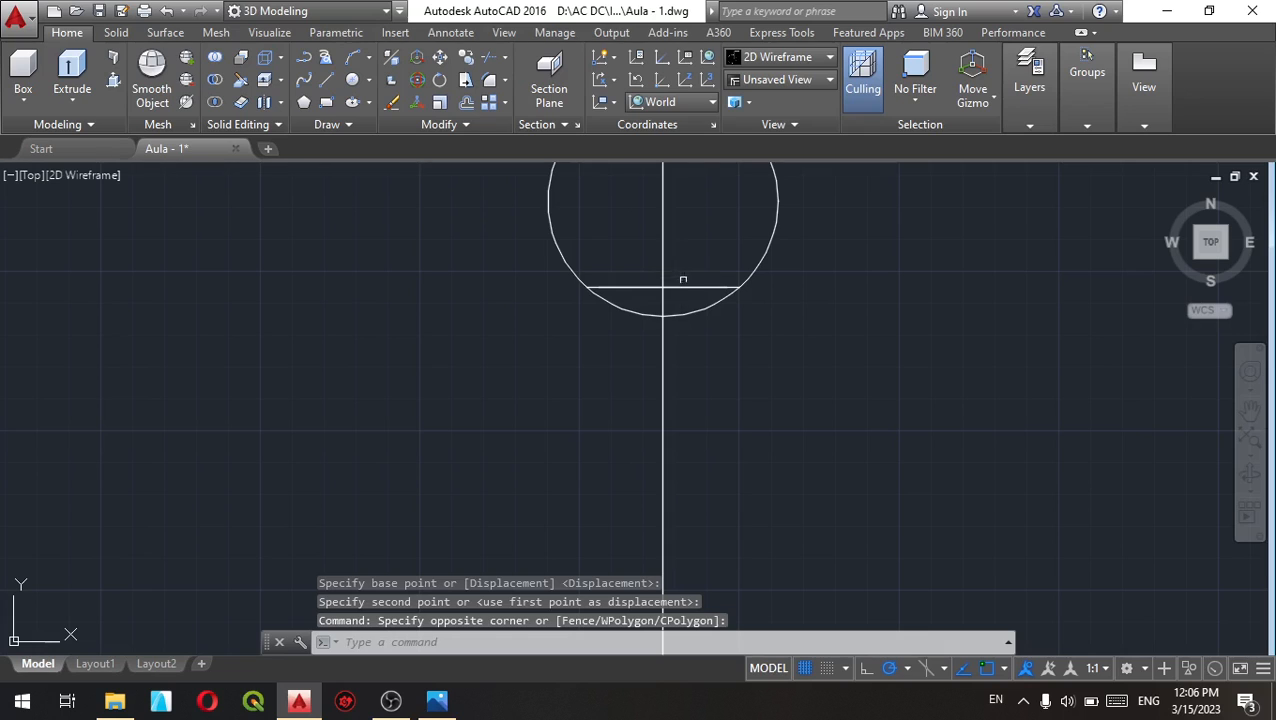
left_click(683, 286)
right_click(690, 287)
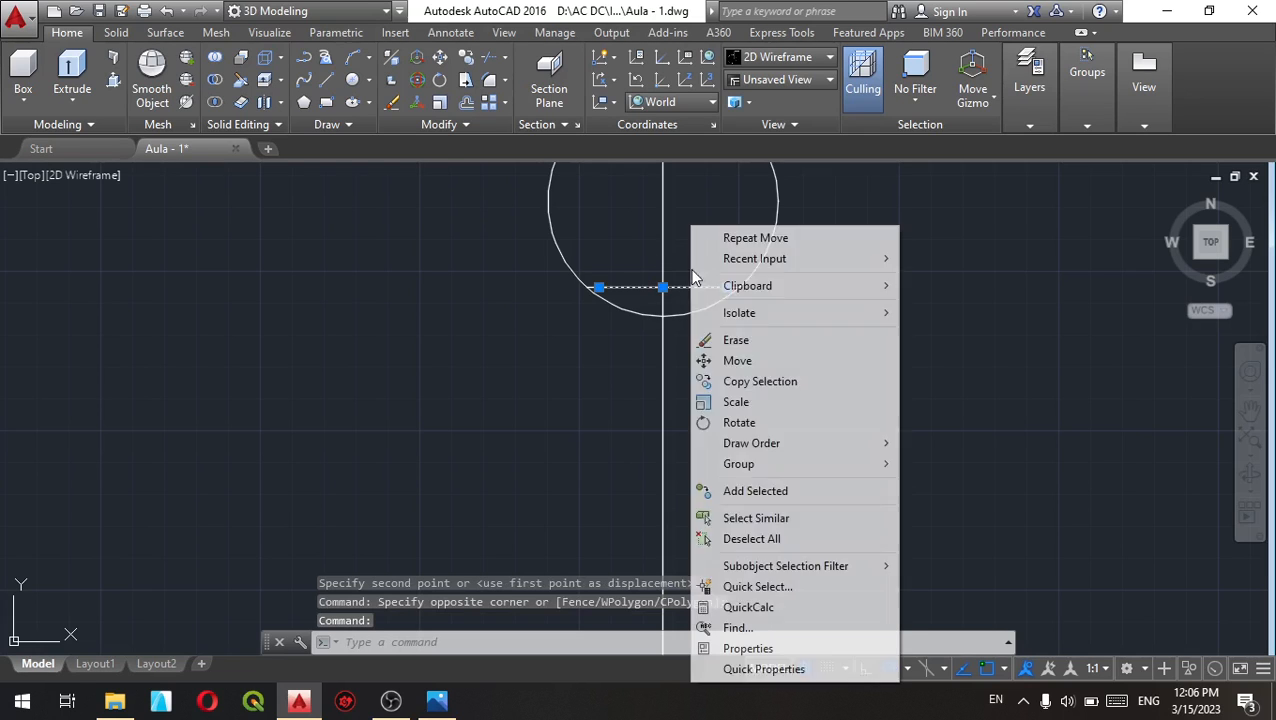
left_click(712, 360)
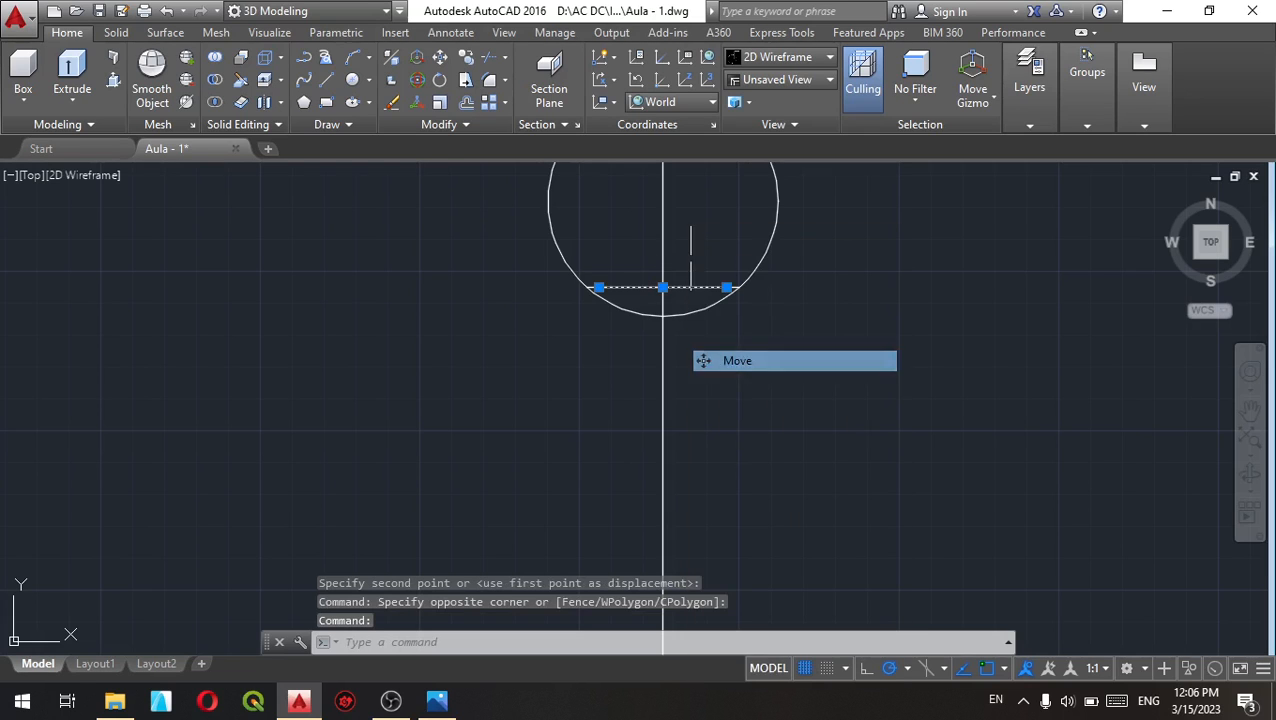
left_click(663, 288)
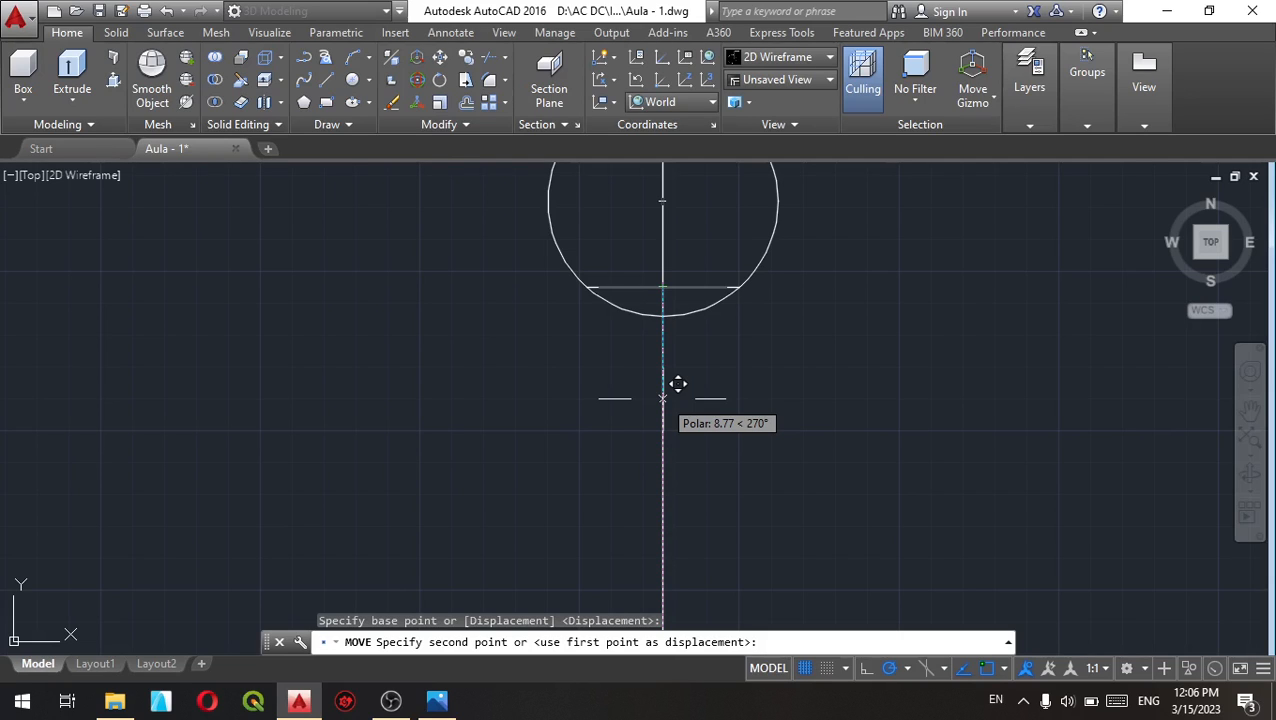
type("3")
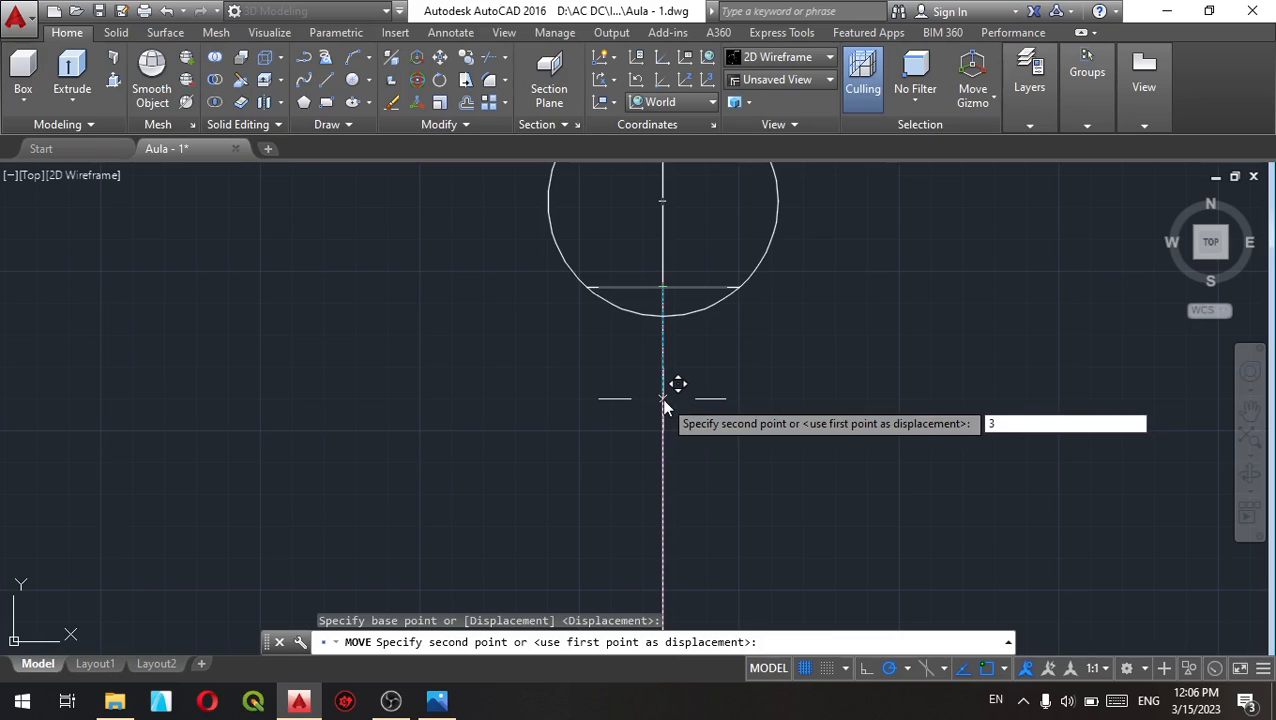
type(".26")
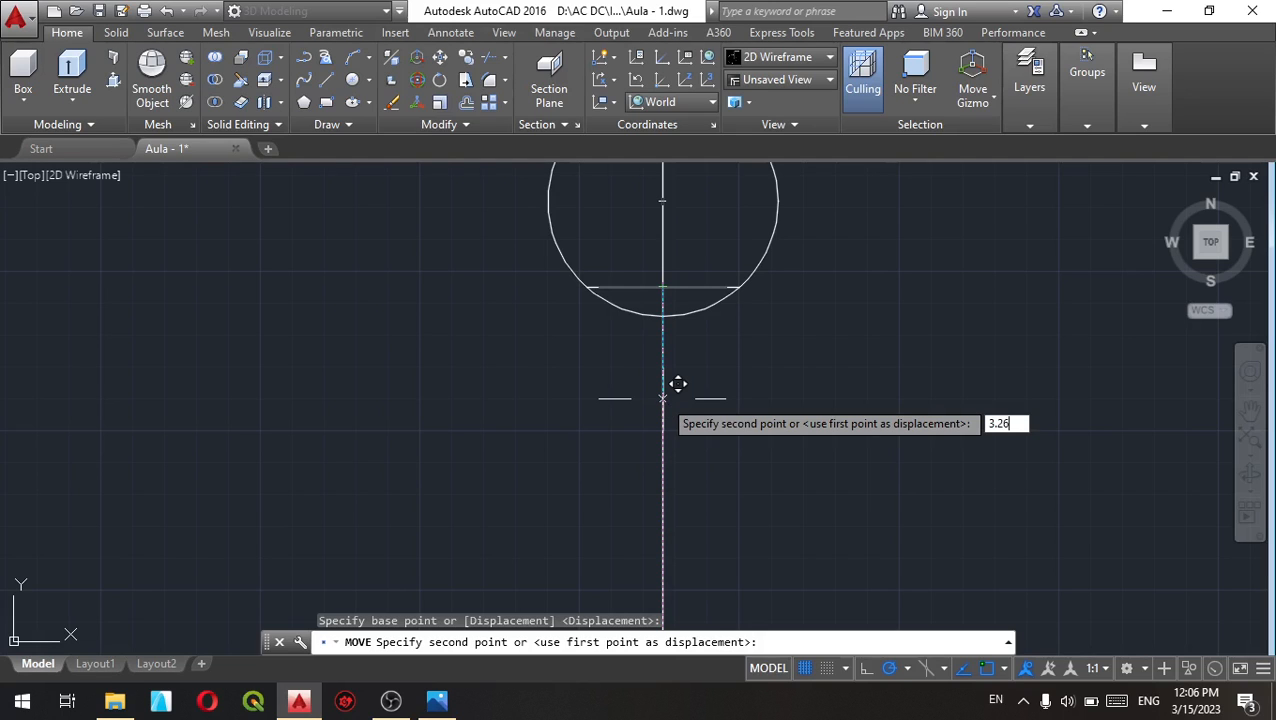
key("Return")
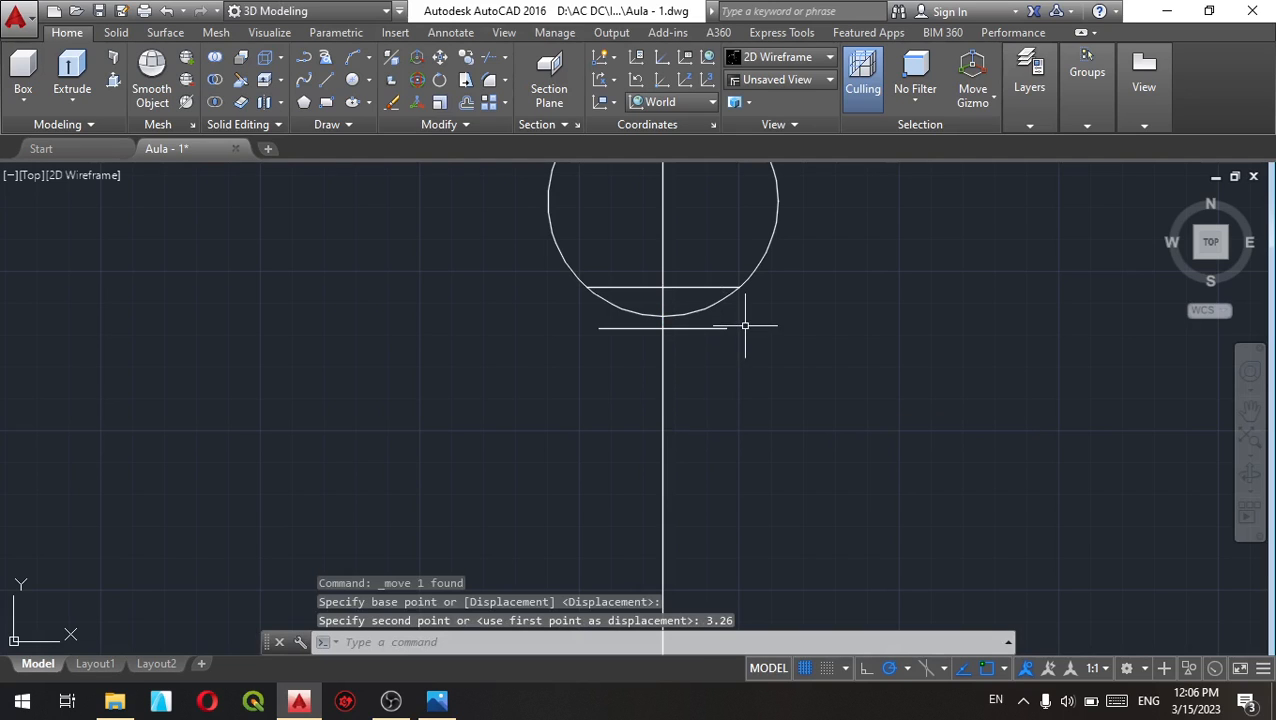
key("Escape")
key("Escape")
mouse_move(746, 322)
middle_mouse_down()
mouse_move(748, 364)
mouse_move(729, 379)
mouse_move(775, 367)
middle_mouse_up()
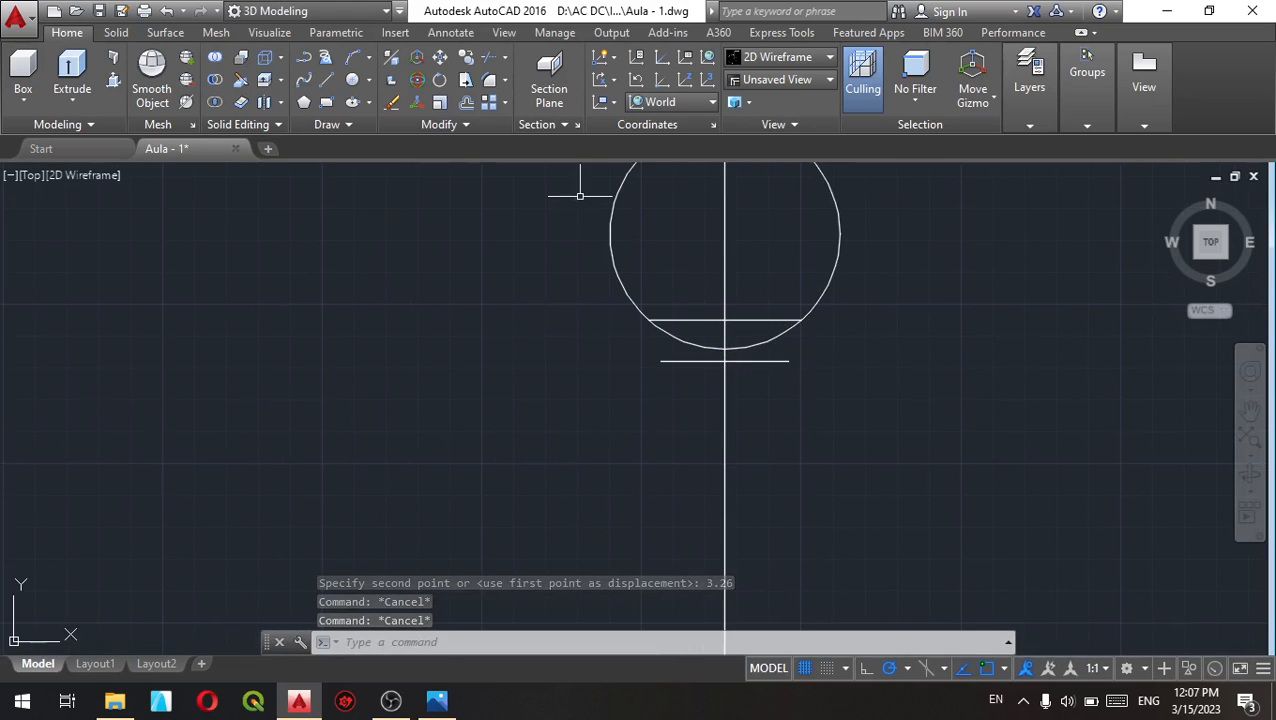
left_click(370, 80)
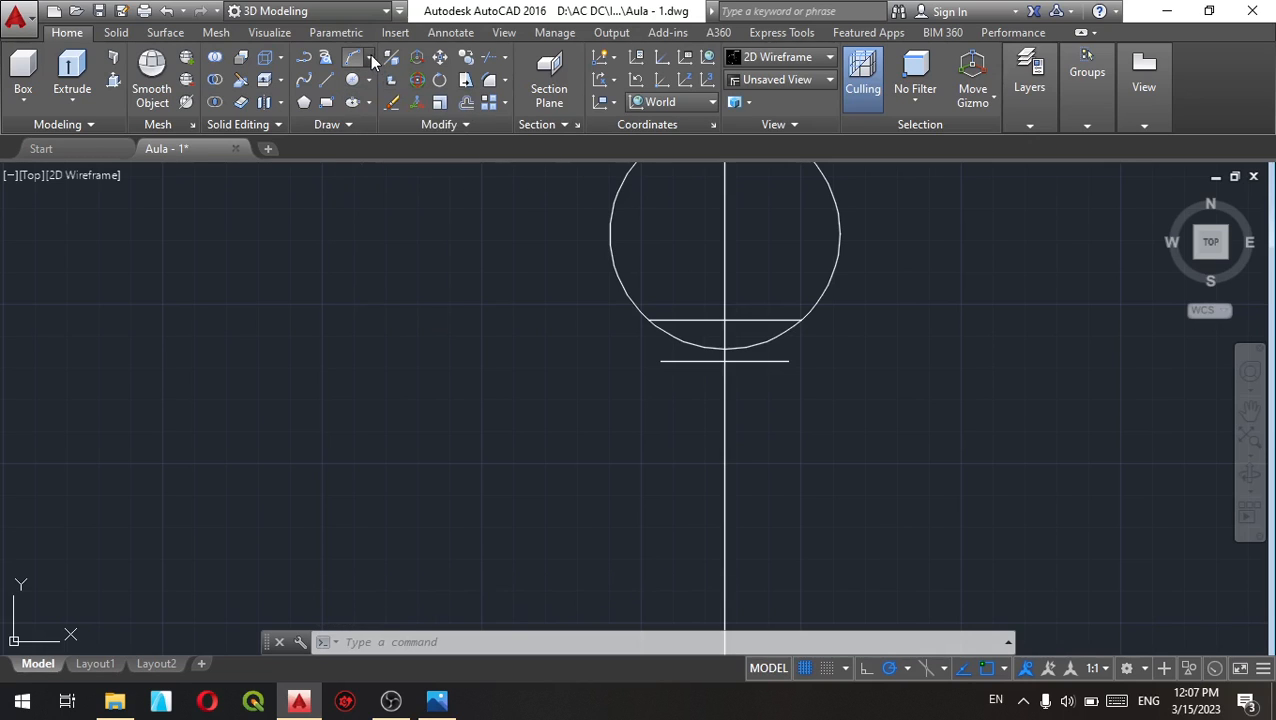
left_click(370, 58)
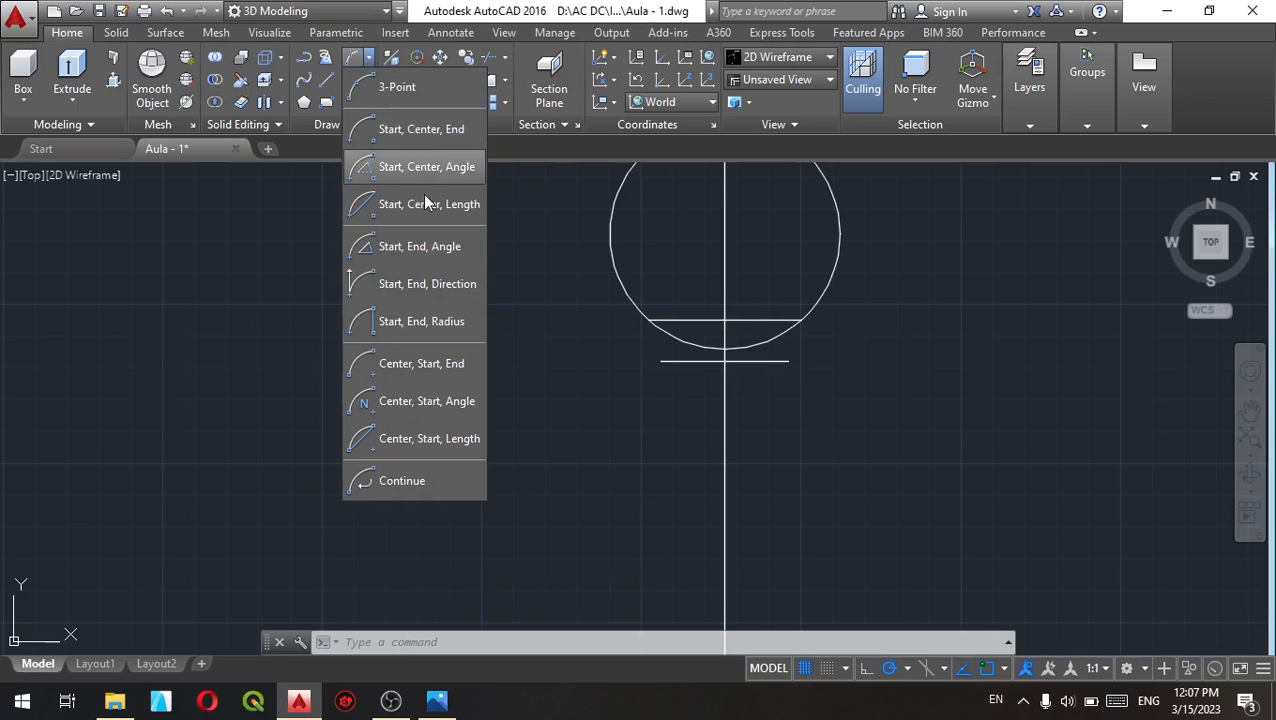
left_click(443, 247)
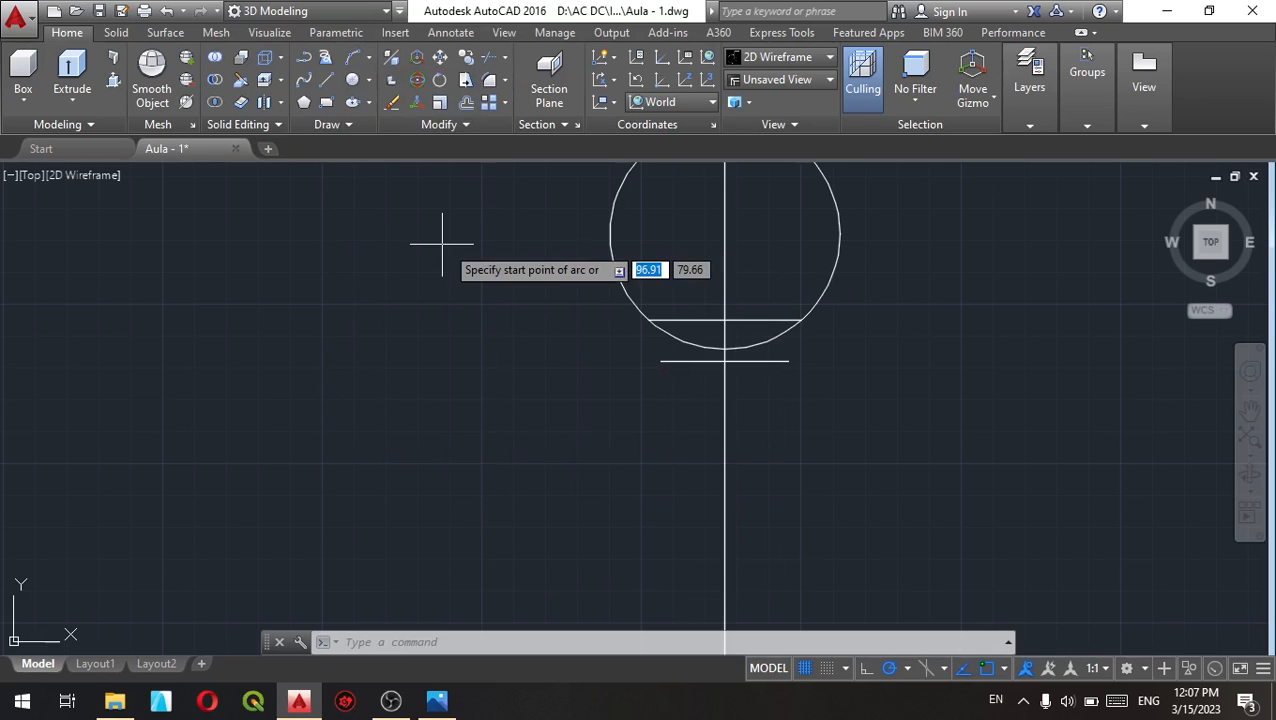
left_click(788, 360)
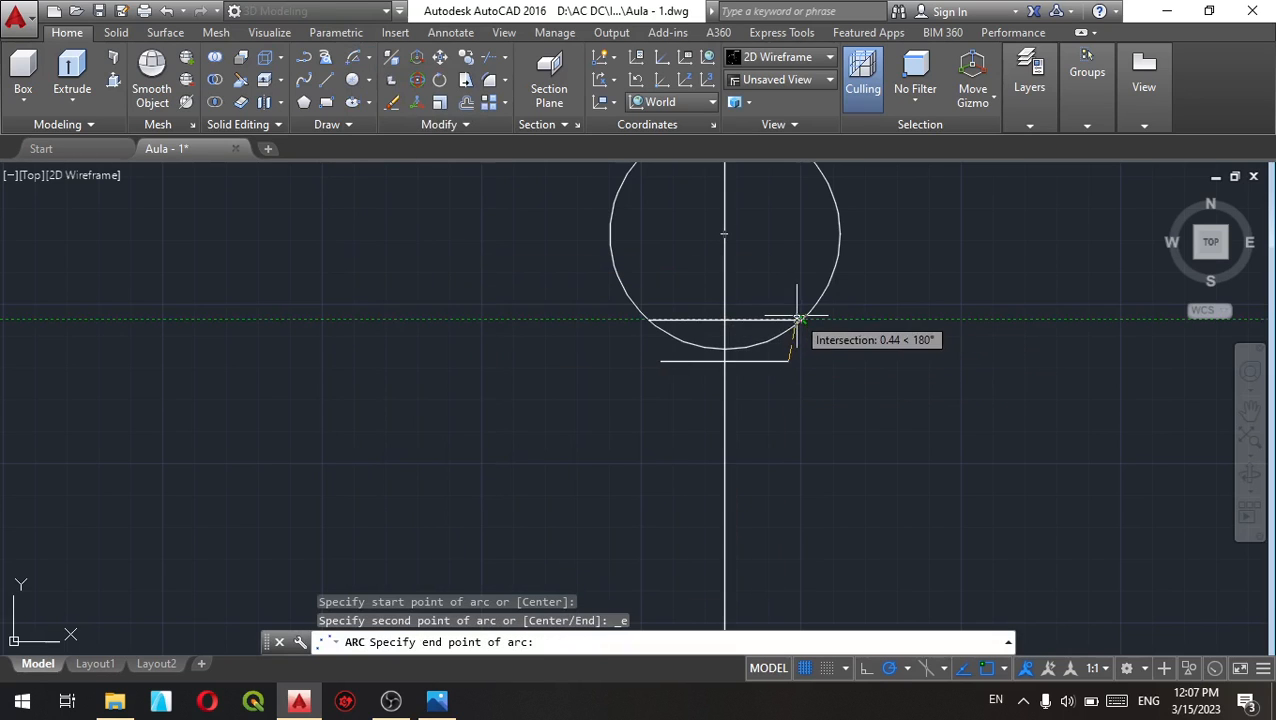
left_click(800, 321)
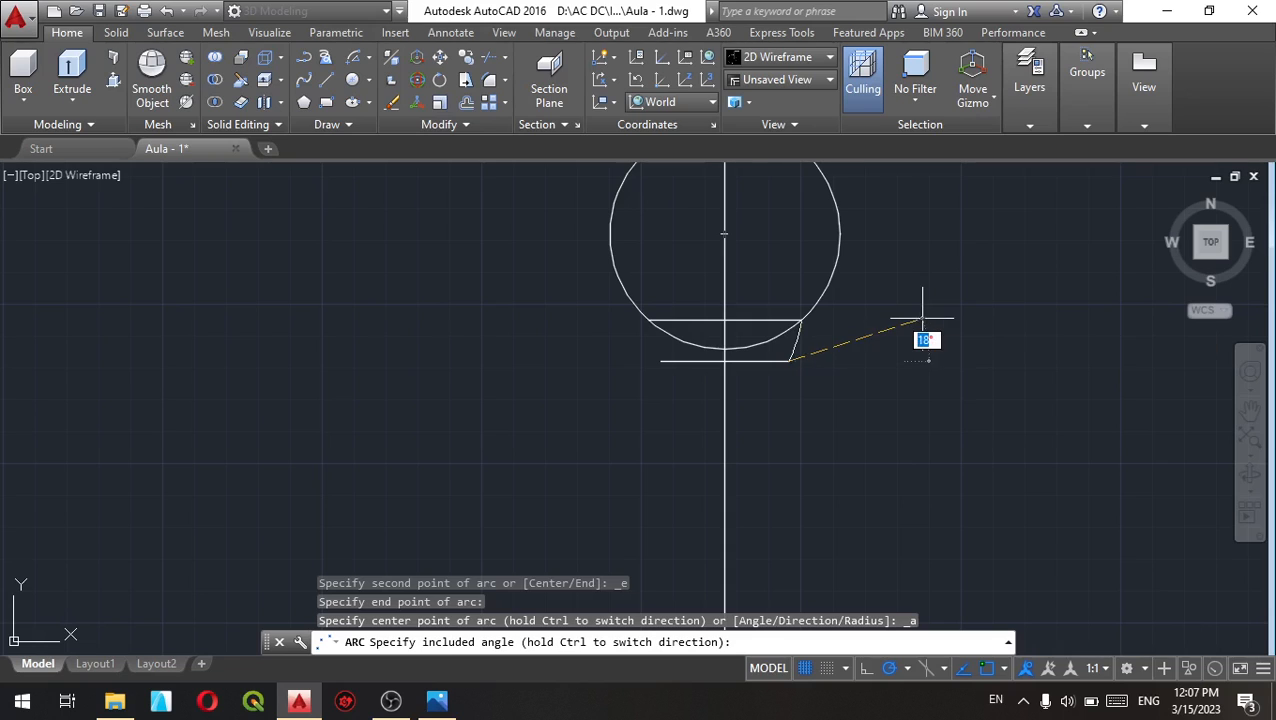
key("Escape")
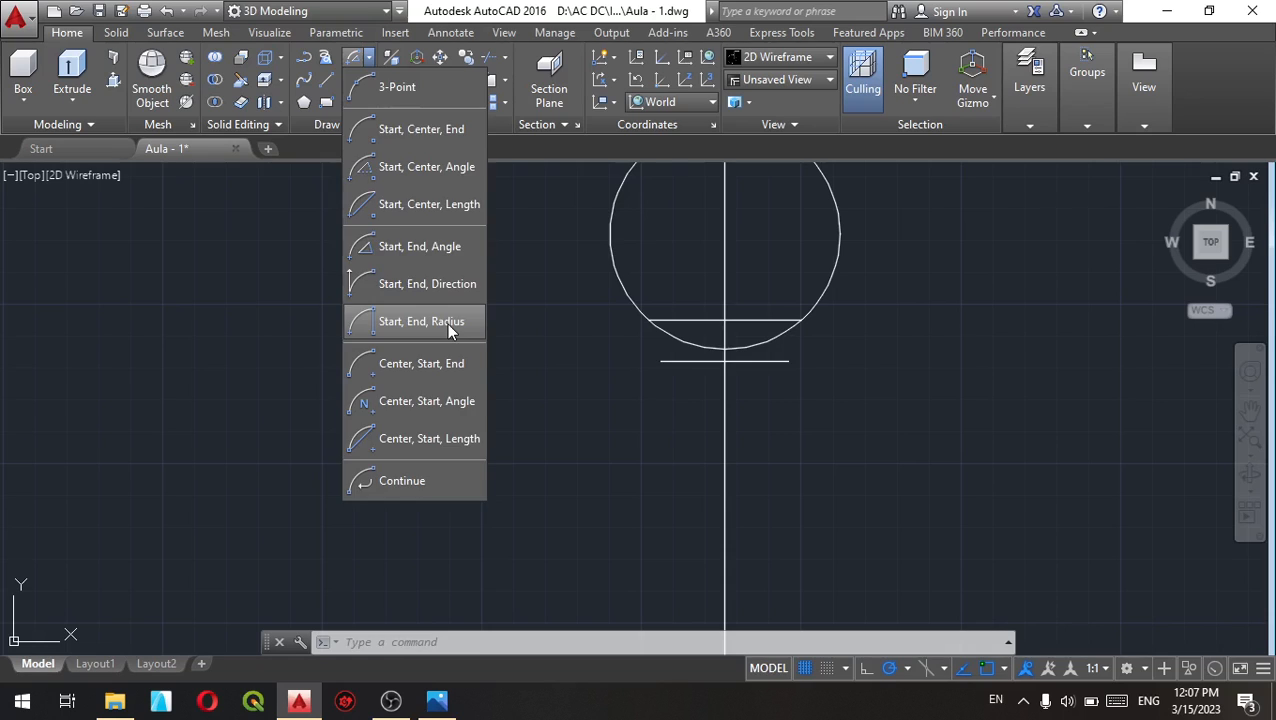
Step: Draw a Start, End, Radius arc of radius 2 from the 10 mm line's right endpoint to the 12 mm line's right endpoint, and save the drawing
left_click(447, 323)
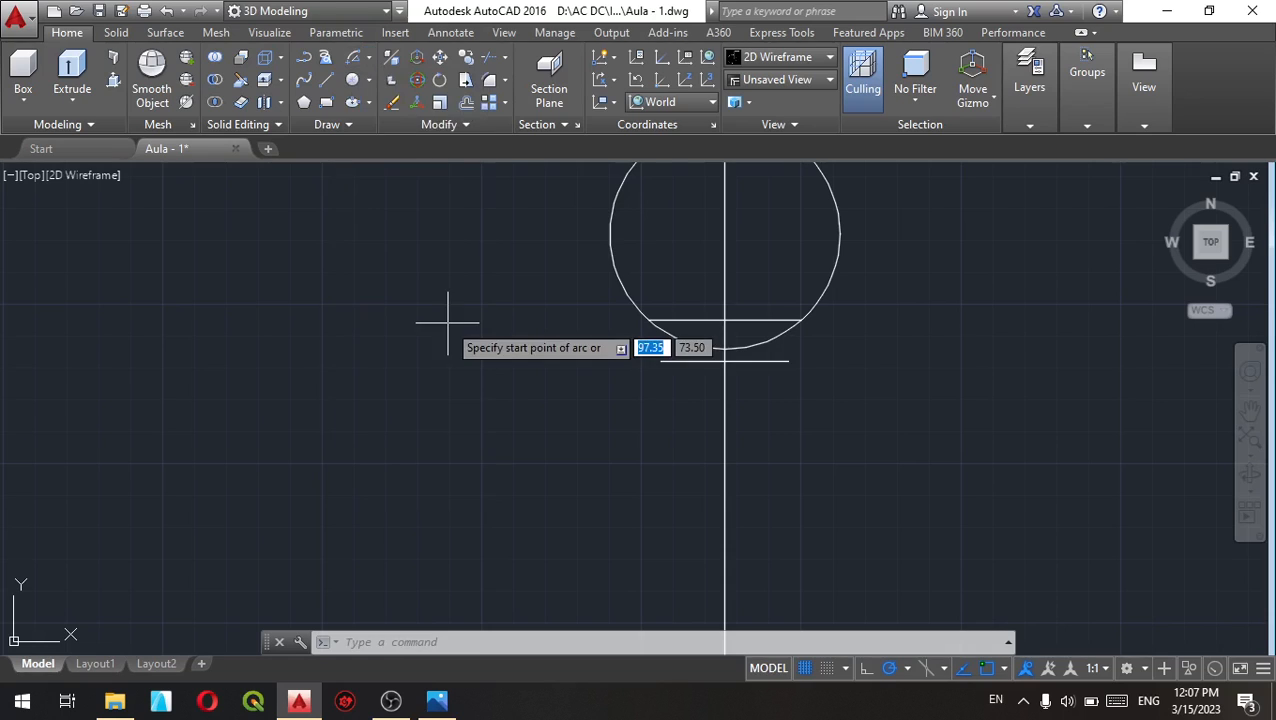
left_click(788, 361)
type("e")
key("Return")
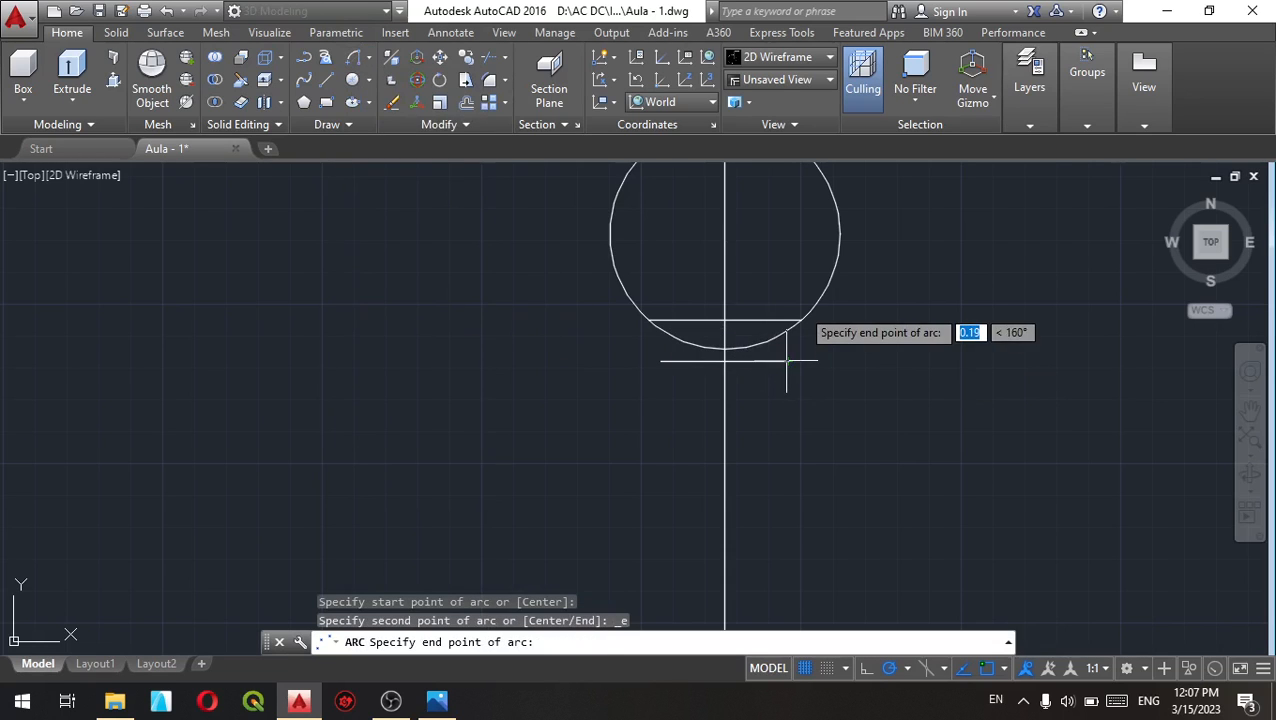
left_click(800, 320)
type("r")
key("Return")
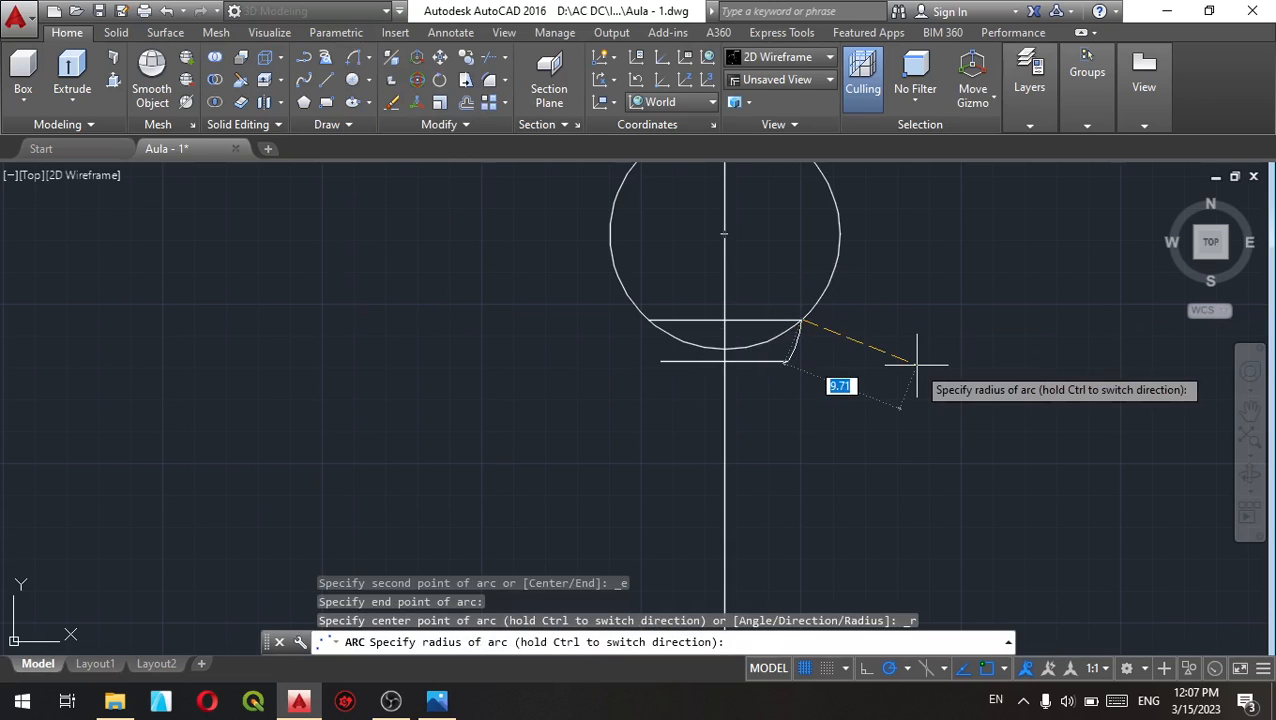
key("Return")
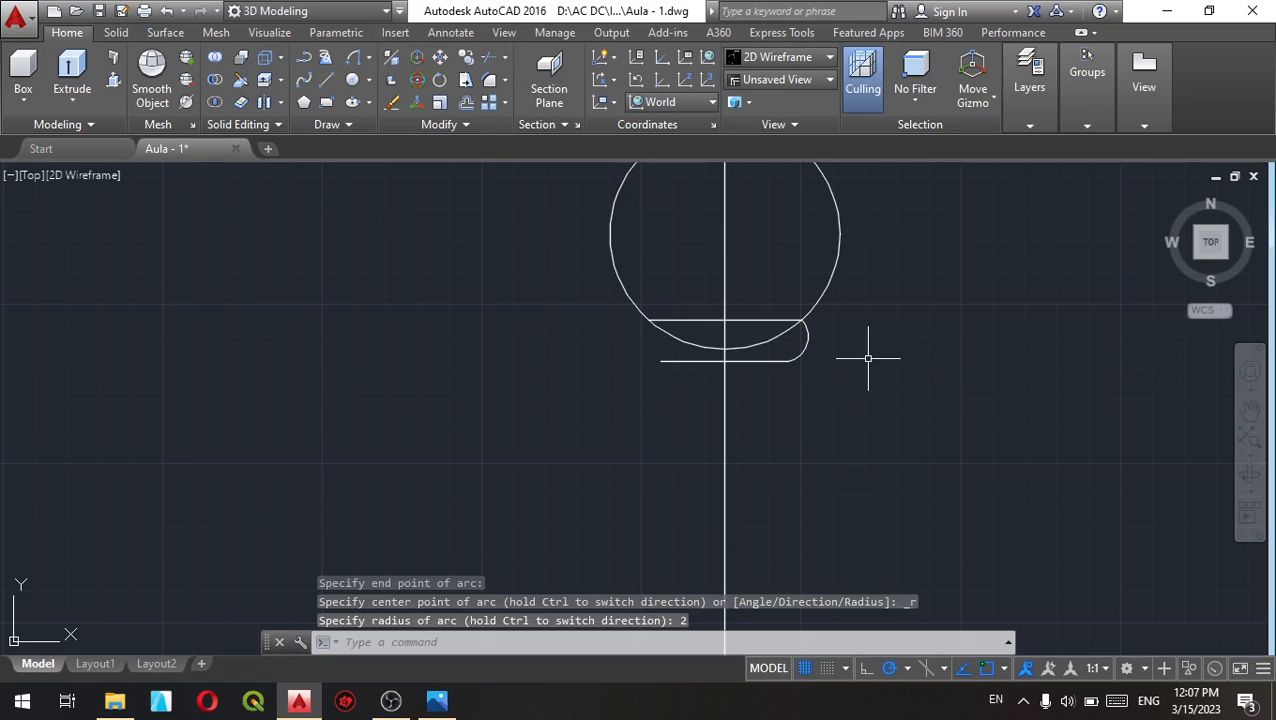
left_click(99, 10)
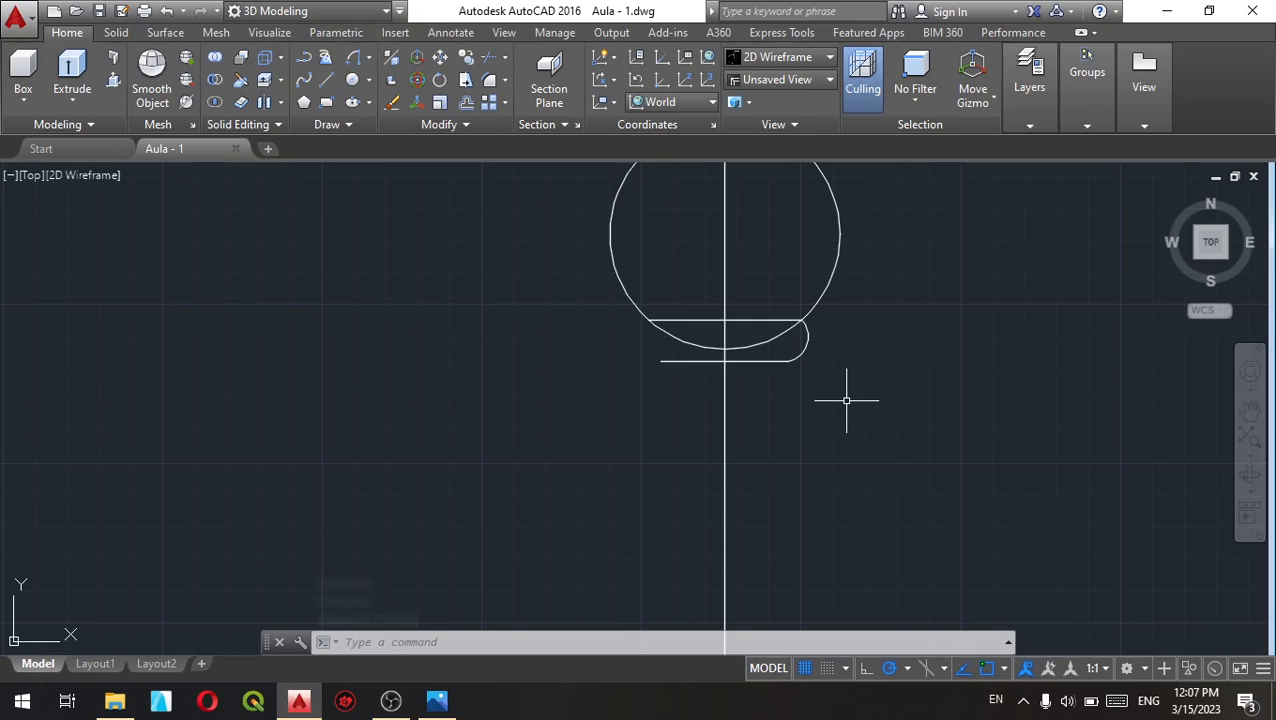
Step: Draw a horizontal line 16 mm long to the right of the vertical line, below the arc
type("l")
key("Return")
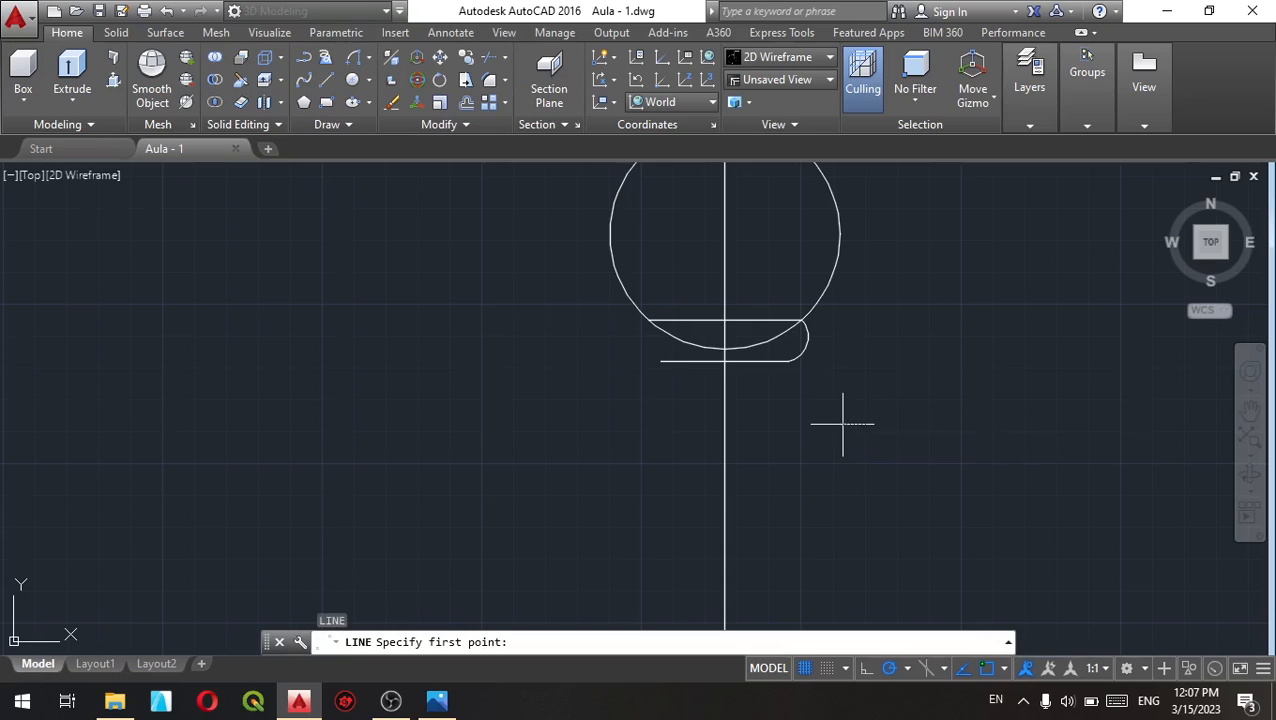
left_click(843, 420)
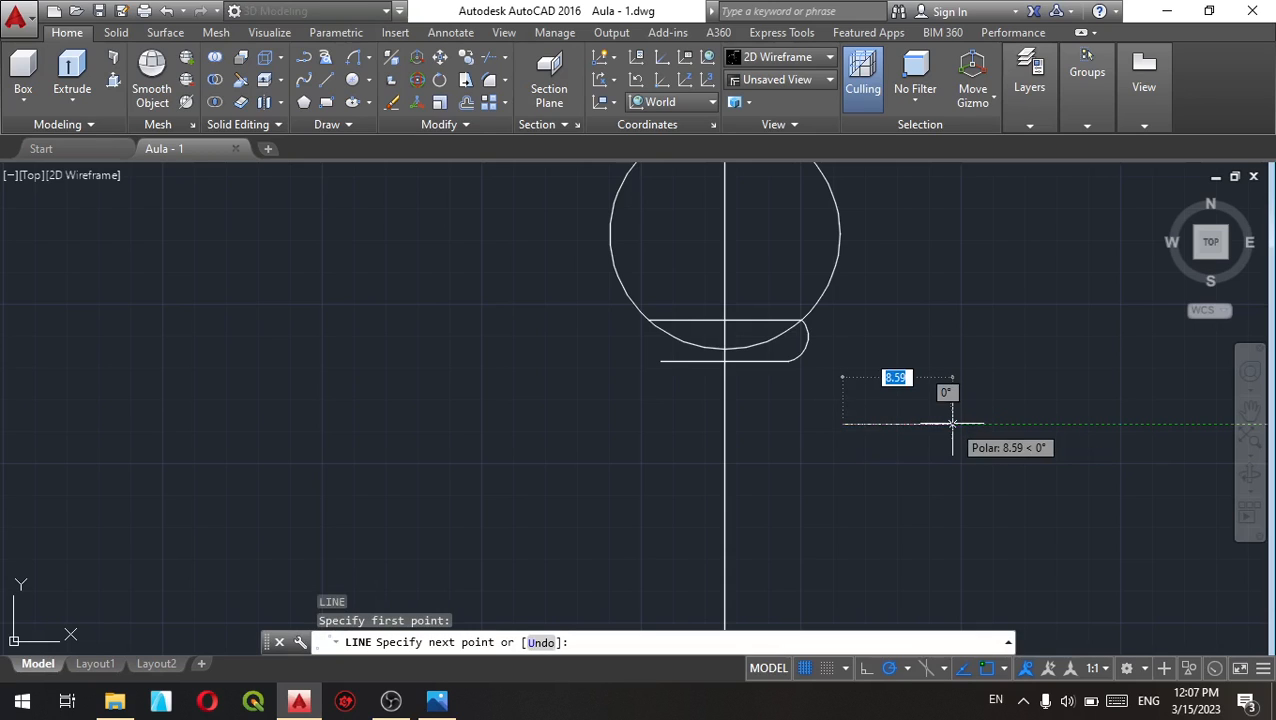
type("16")
key("Return")
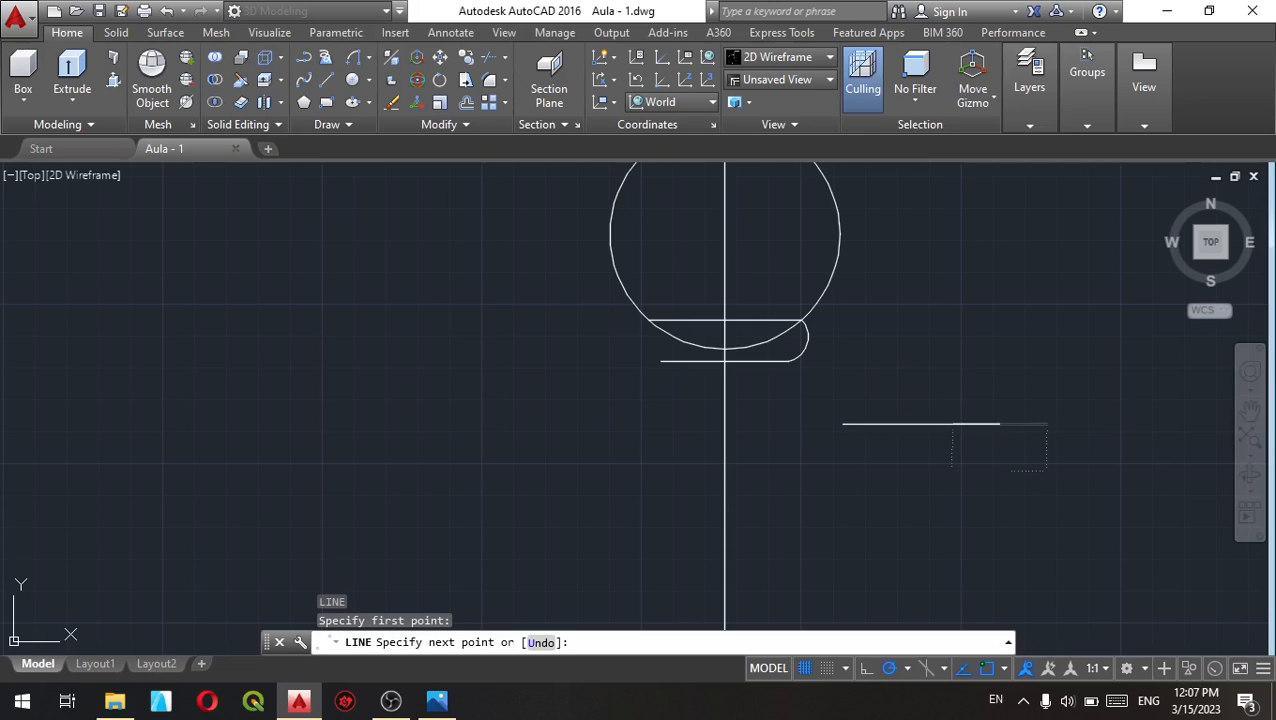
key("Return")
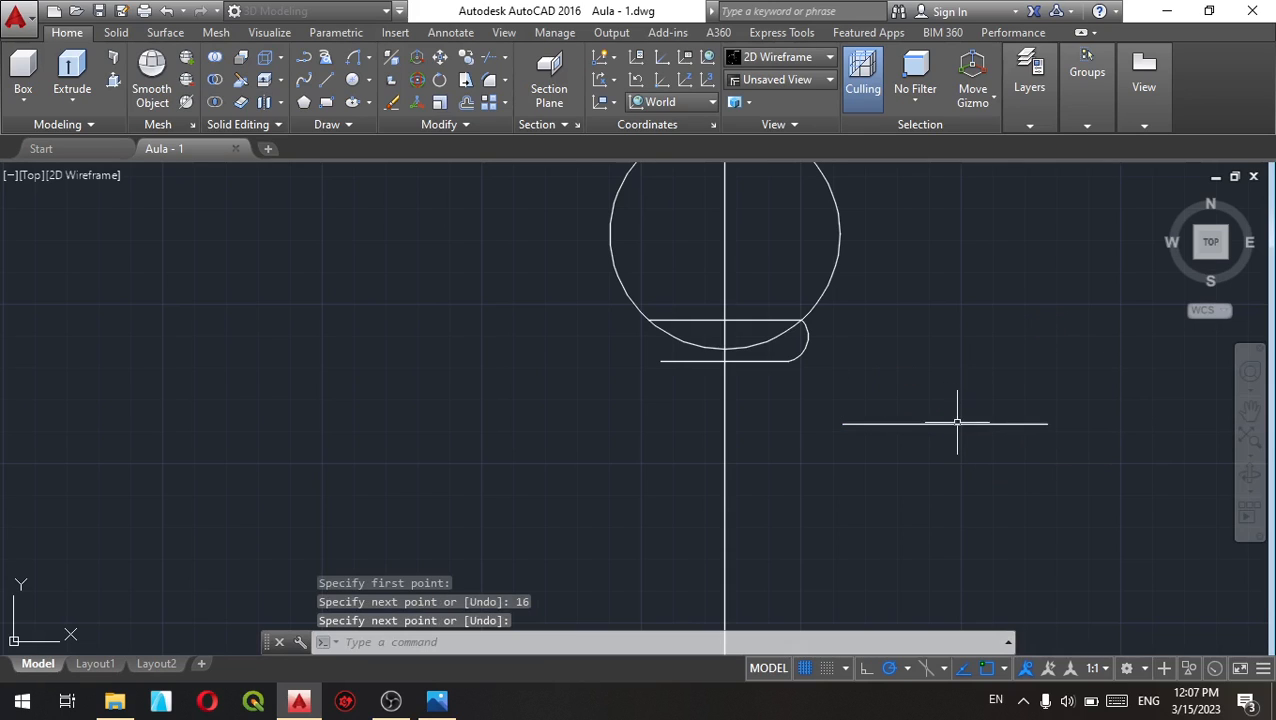
Step: Move the 16 mm line from its midpoint onto the 10 mm line's midpoint on the vertical line
left_click(944, 424)
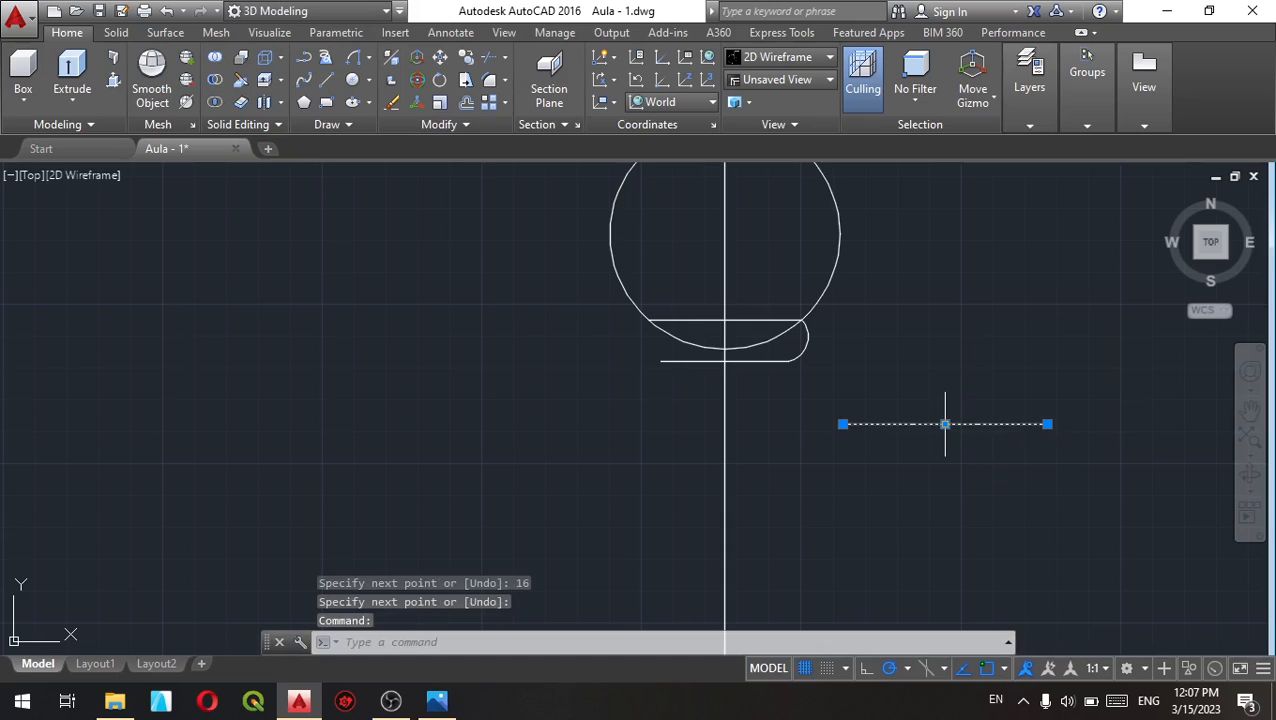
right_click(854, 367)
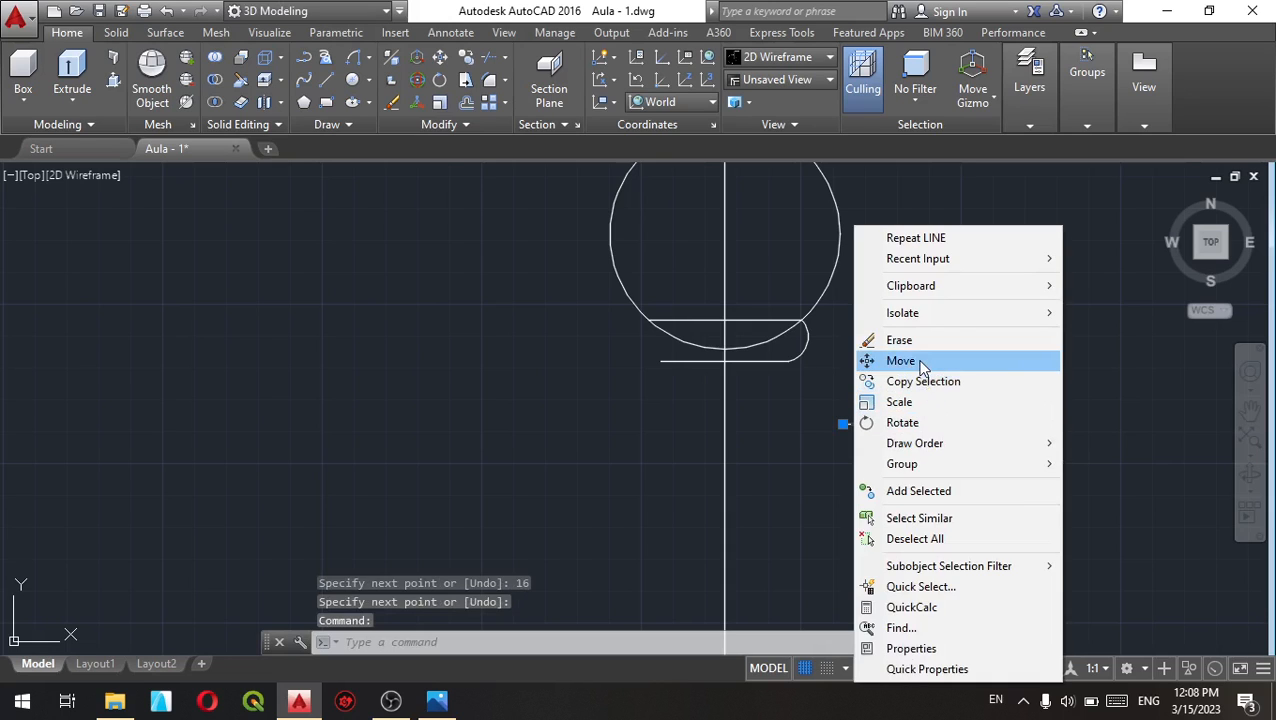
left_click(920, 361)
left_click(945, 424)
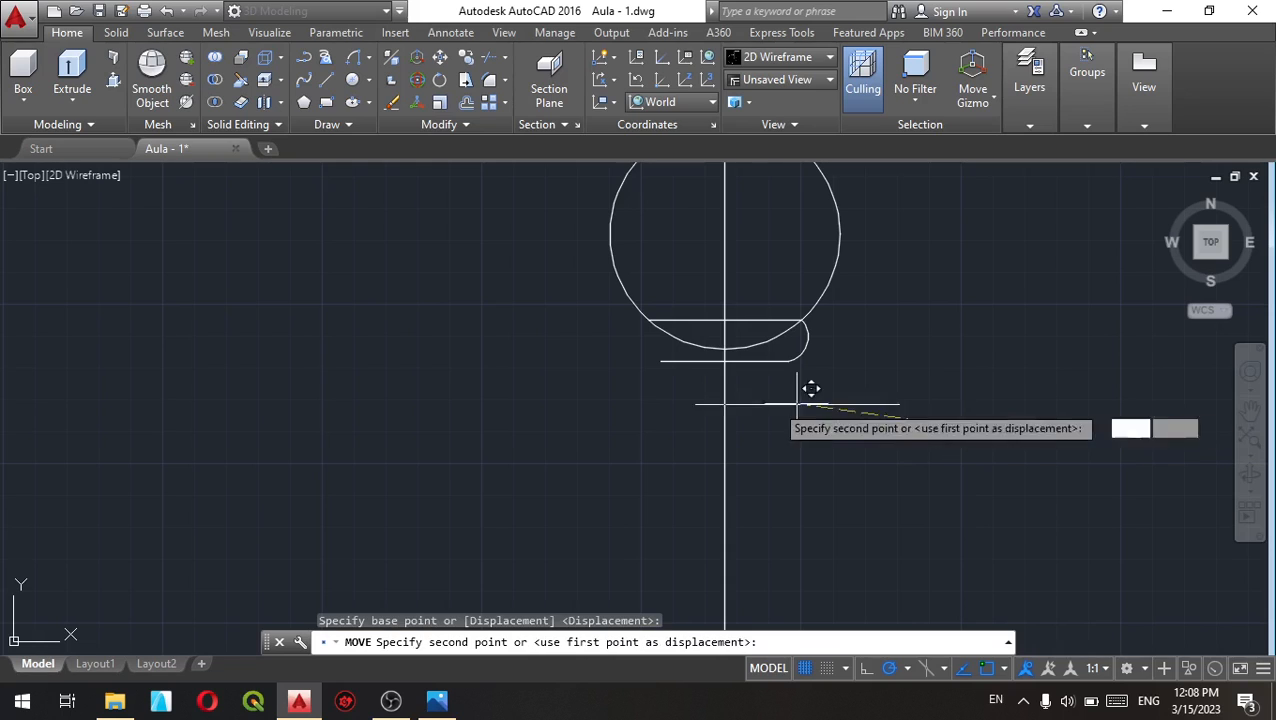
left_click(725, 358)
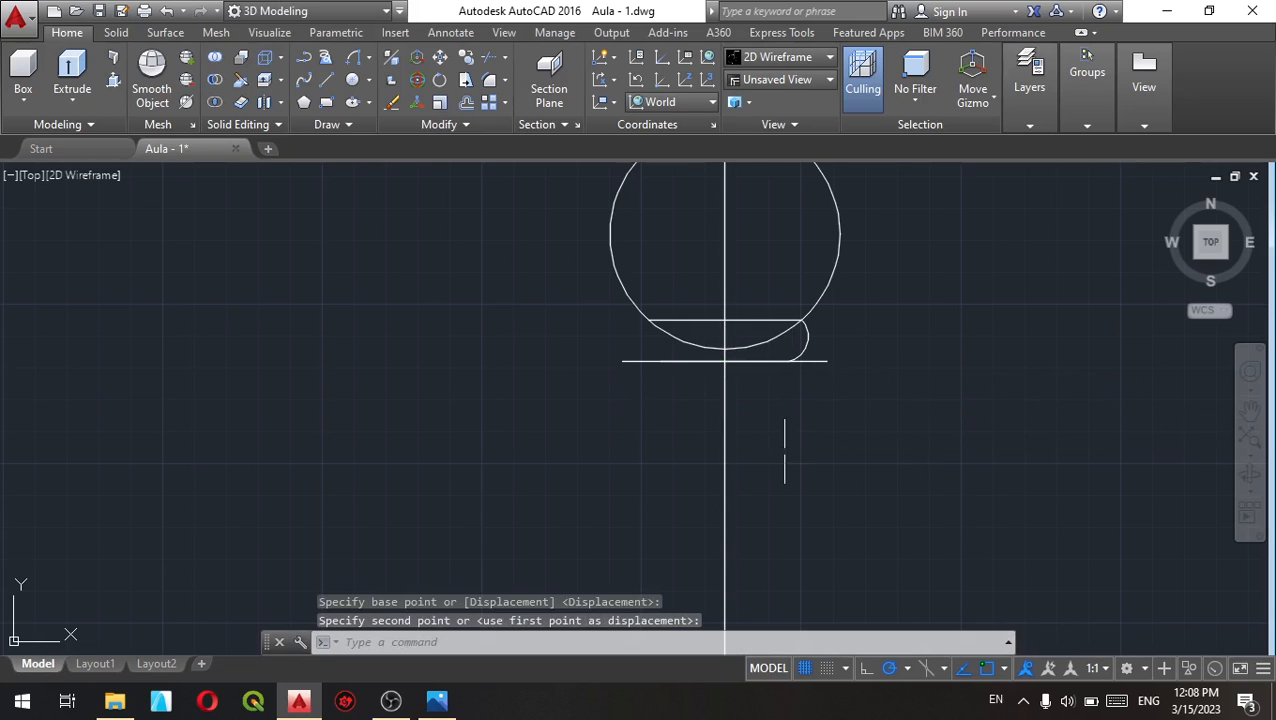
Step: Move the 16 mm horizontal line straight down by 24.06 mm from its right endpoint
middle_click_drag(784, 450, 793, 377)
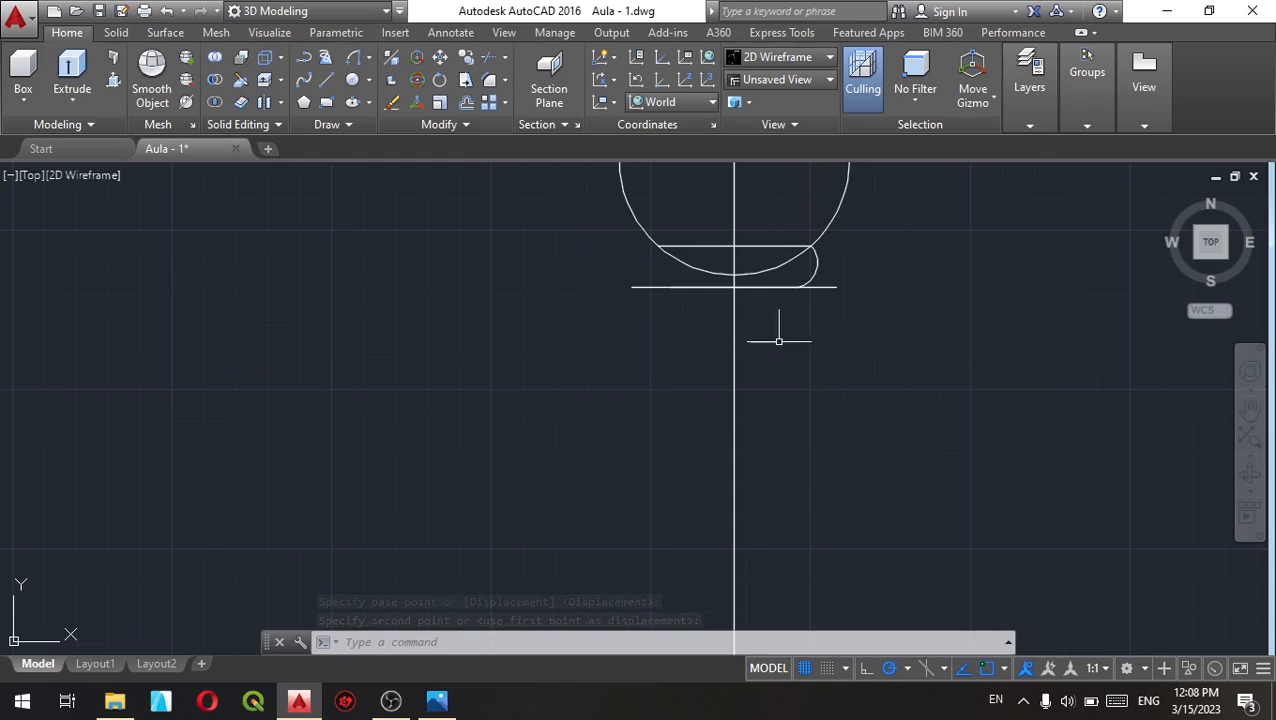
left_click(826, 292)
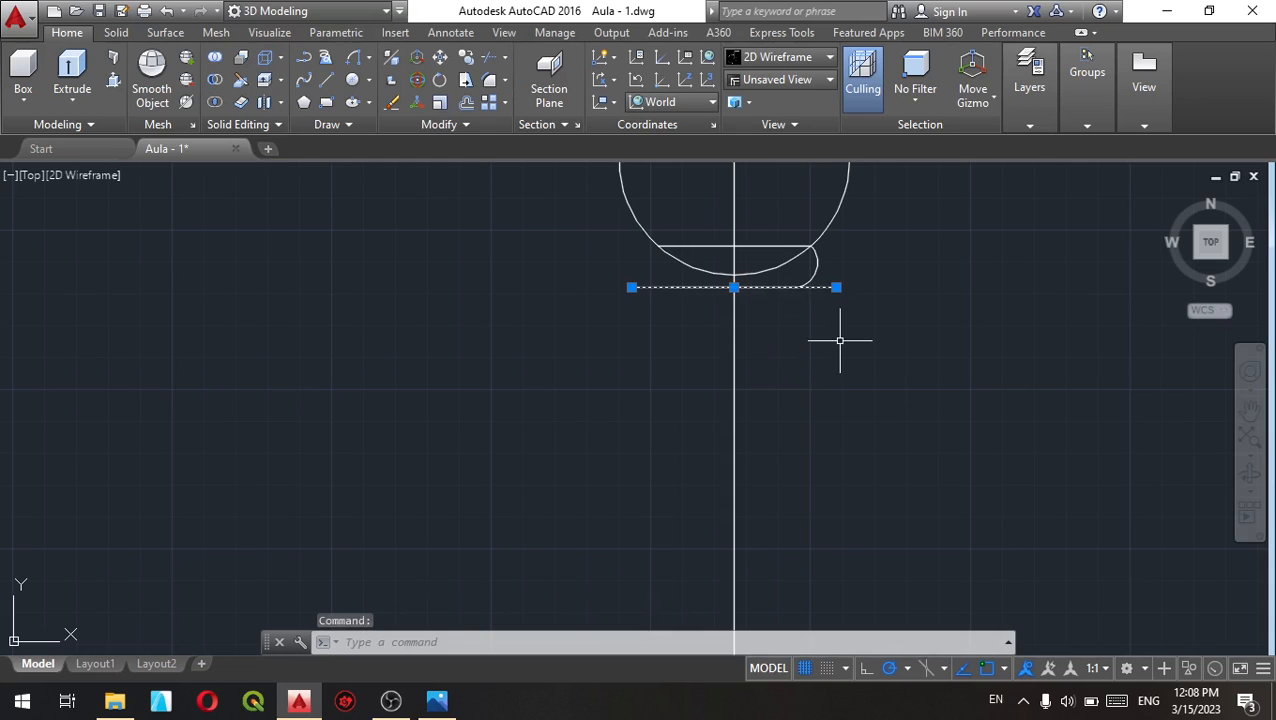
right_click(840, 341)
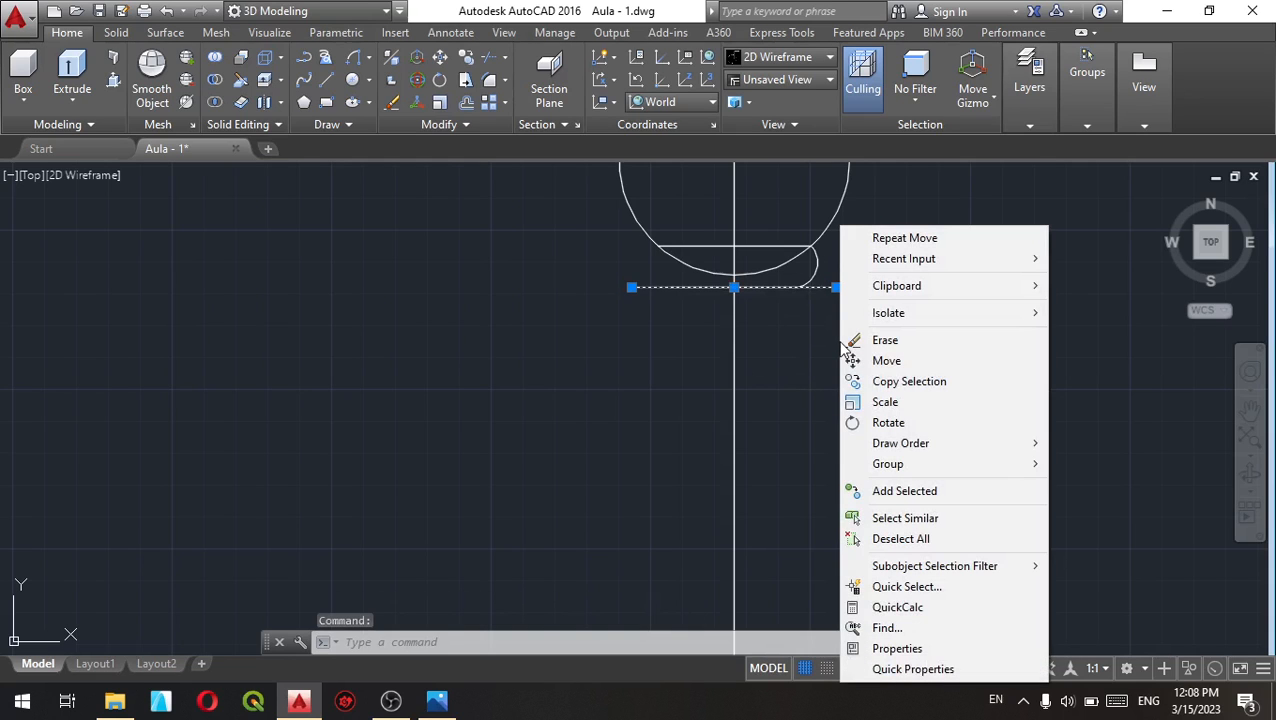
left_click(887, 360)
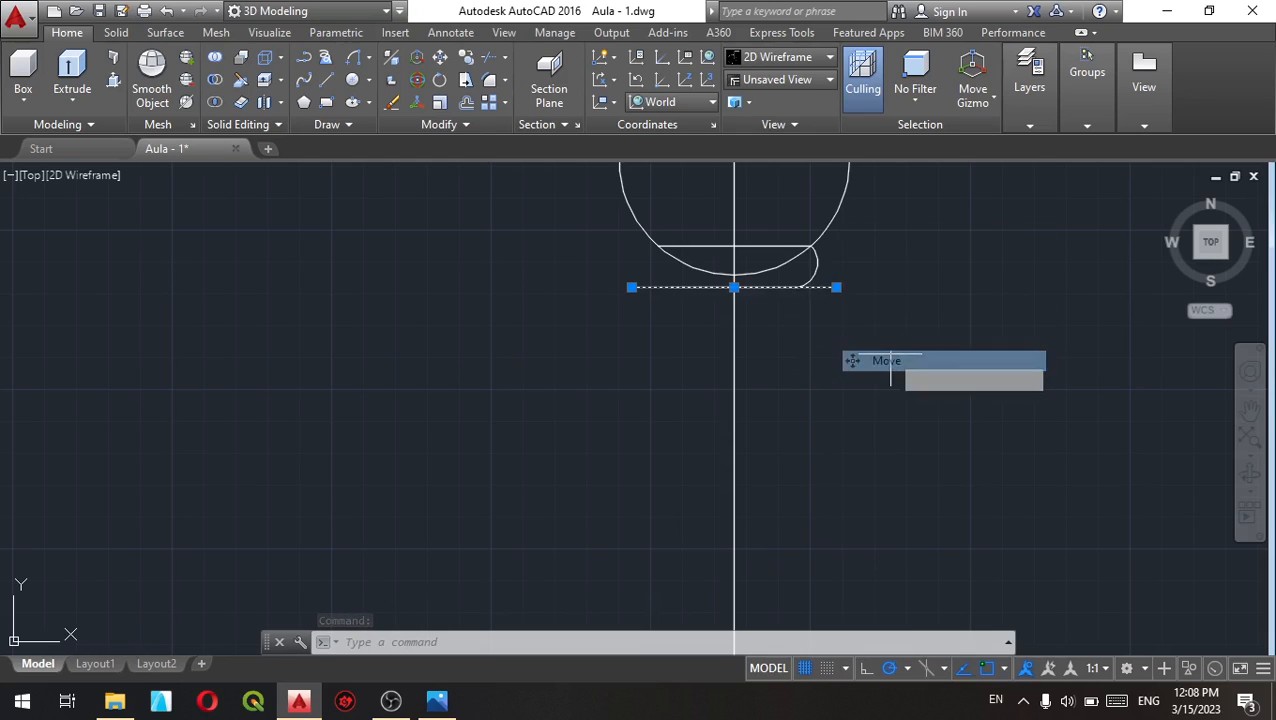
left_click(830, 287)
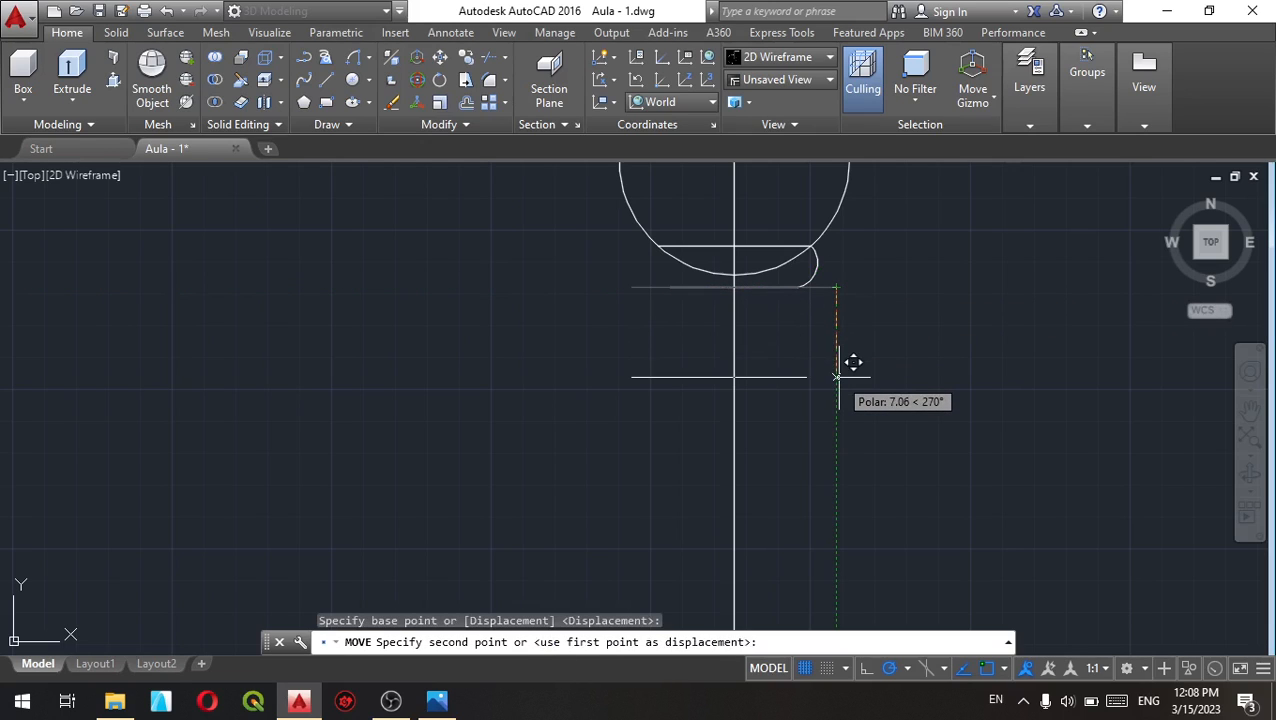
type("24.06")
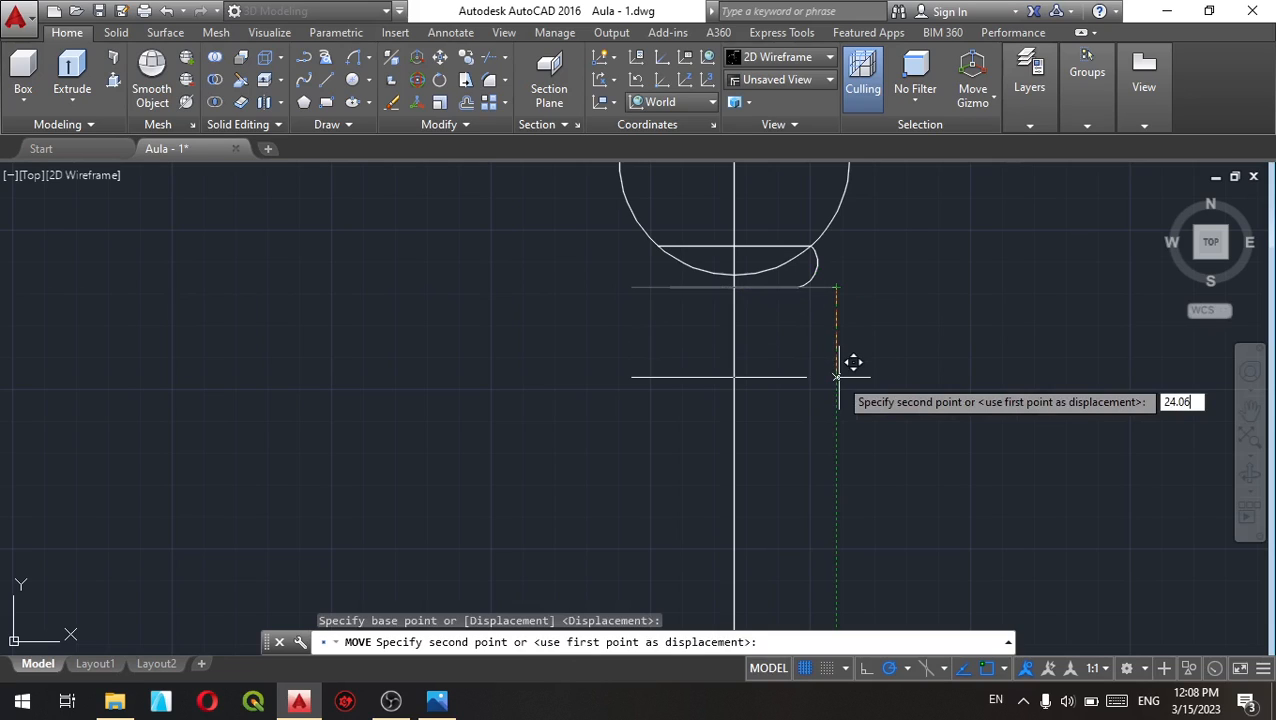
key("Return")
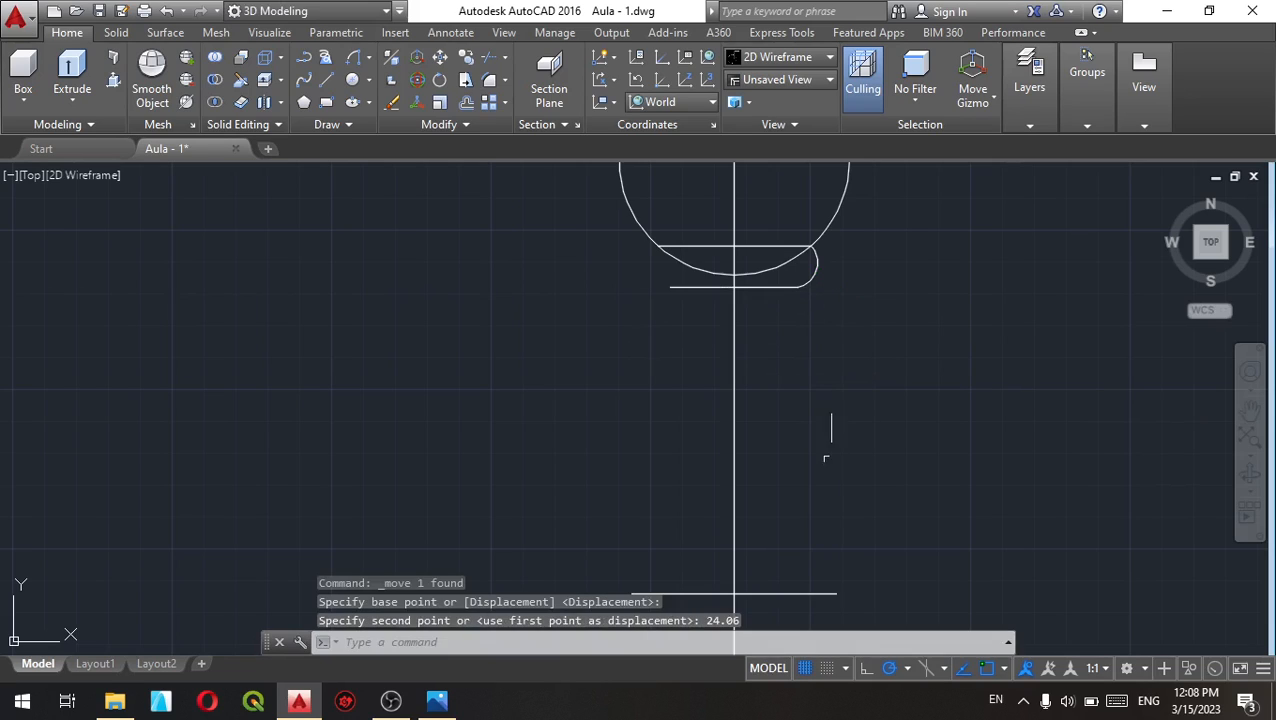
mouse_move(817, 458)
middle_mouse_down()
mouse_move(800, 342)
mouse_move(732, 394)
middle_mouse_up()
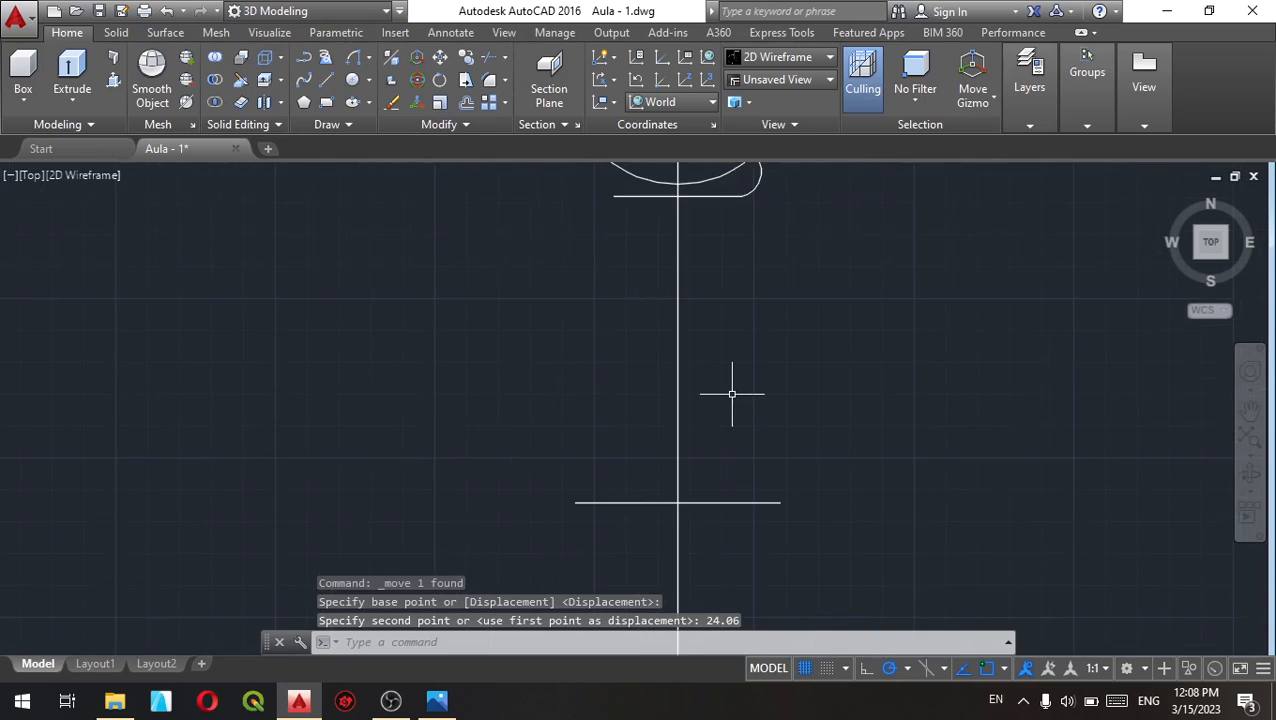
scroll(732, 394, "down", 2)
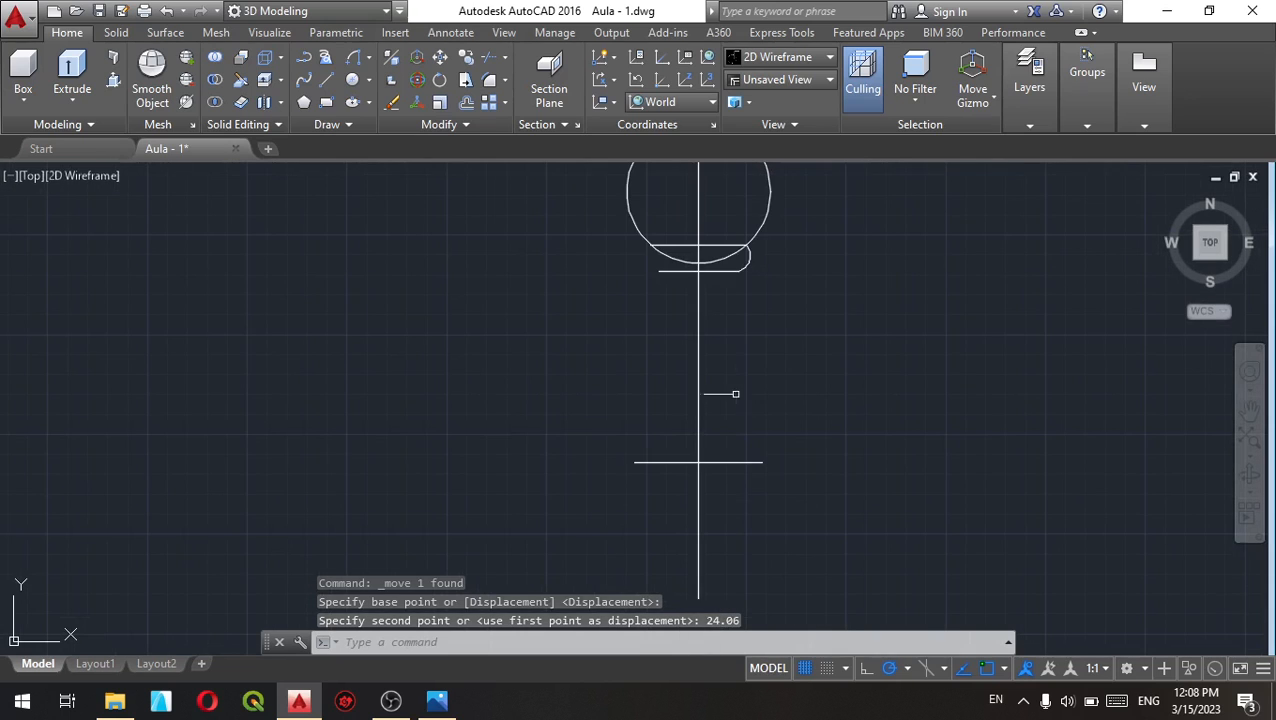
left_click(368, 60)
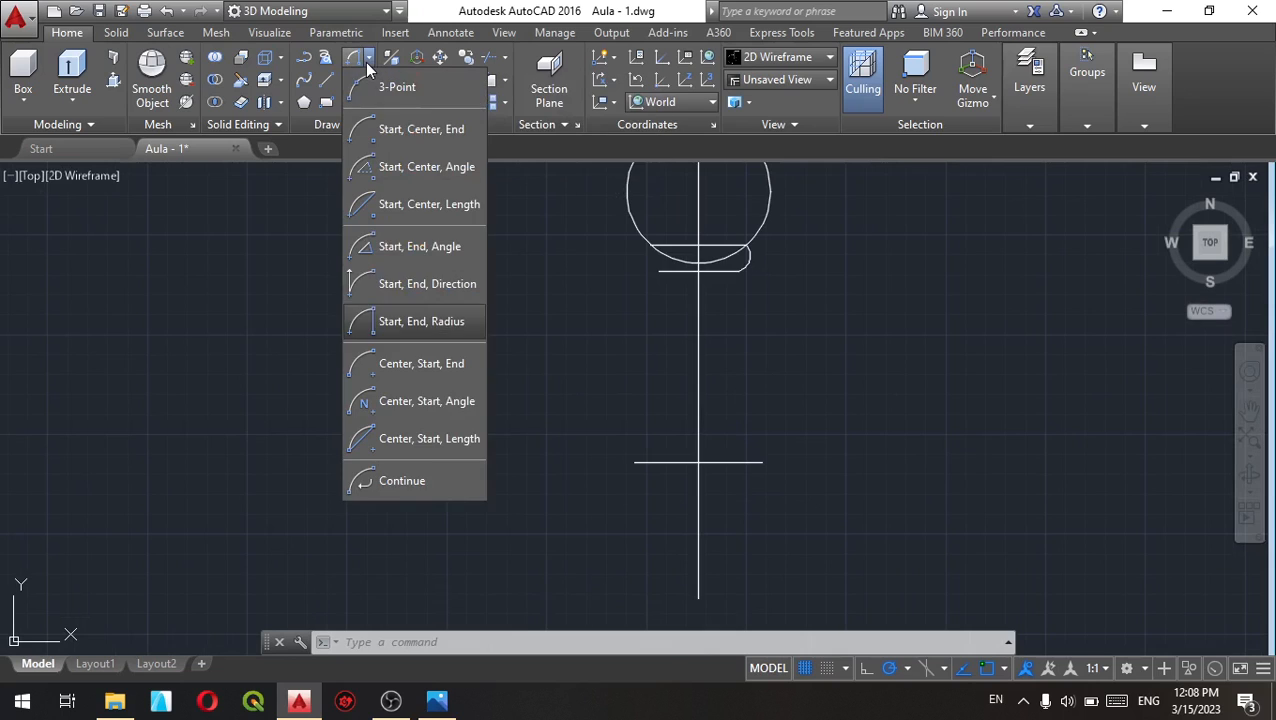
left_click(436, 321)
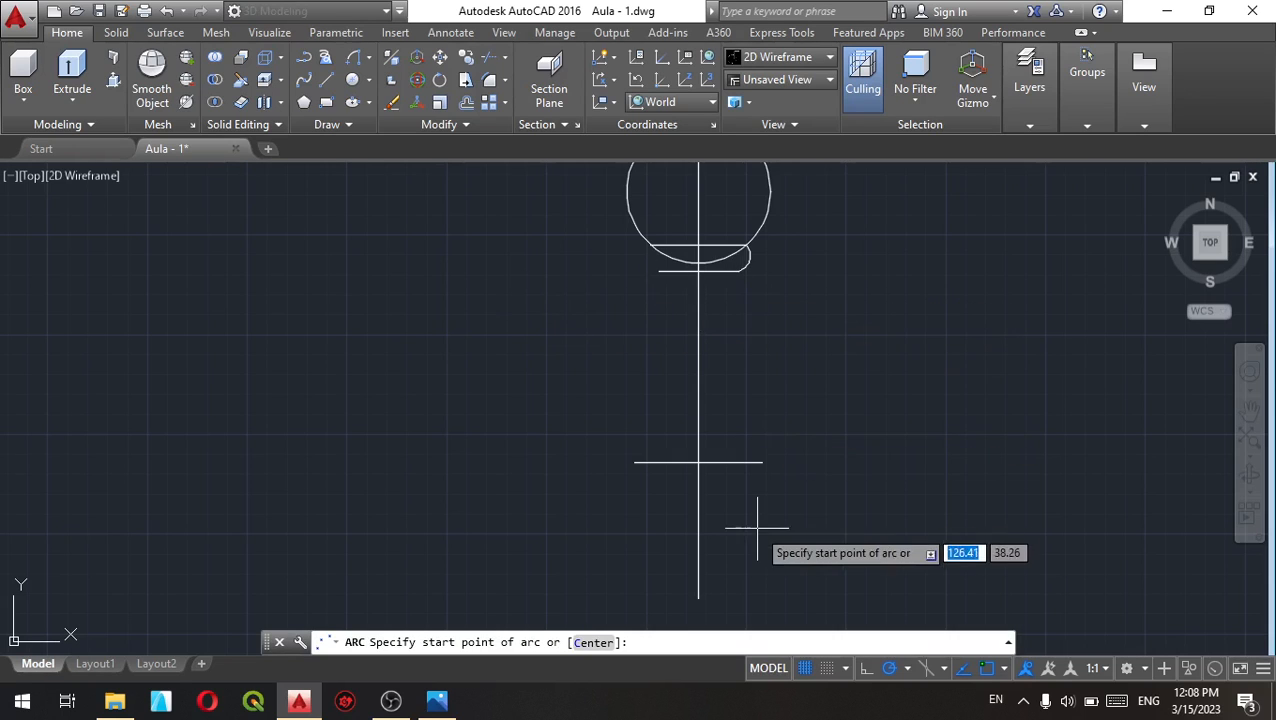
left_click(762, 462)
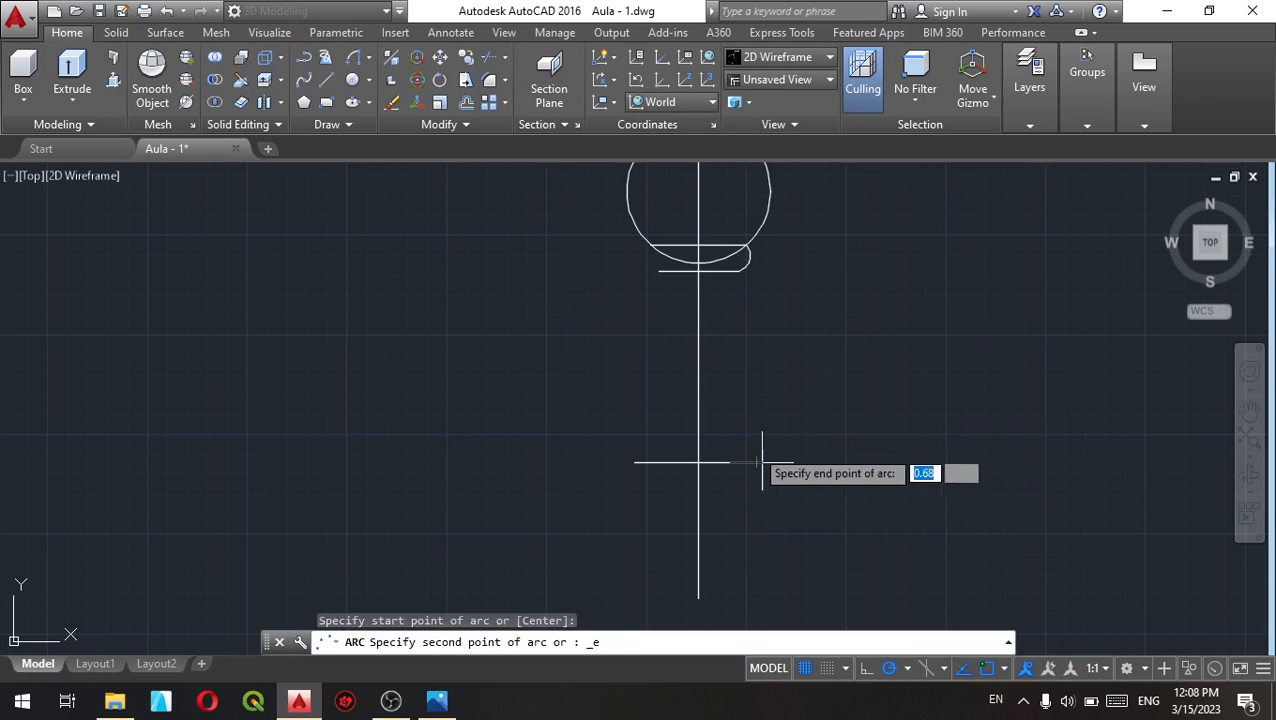
left_click(738, 268)
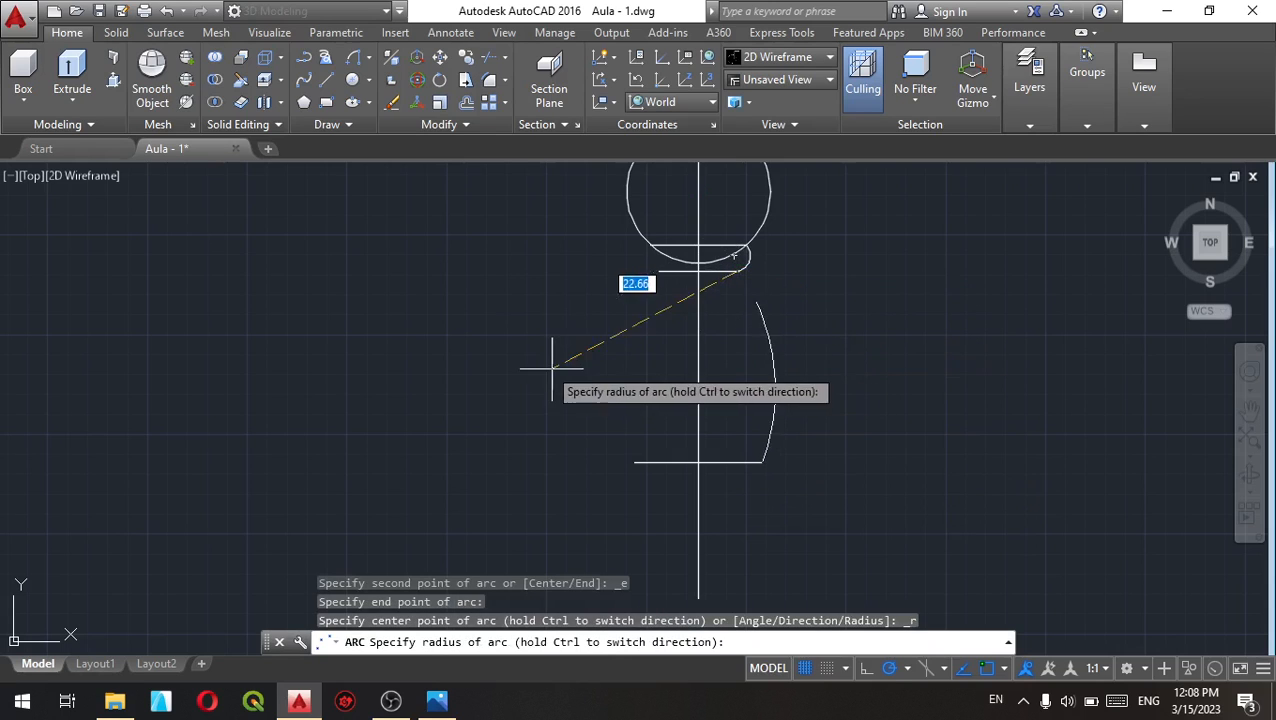
key("Escape")
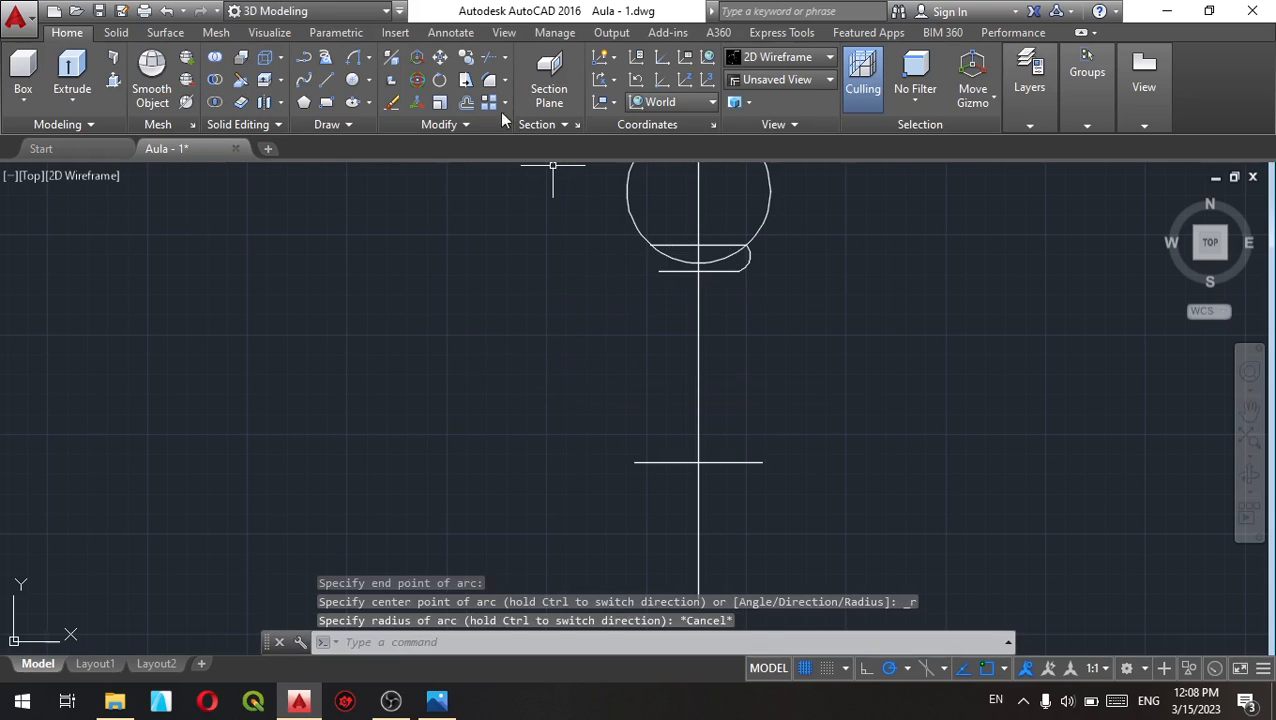
Step: Draw a Start, End, Radius arc of radius 50 from the 10 mm line's right endpoint to the 16 mm line's right endpoint, and save the drawing
left_click(368, 65)
left_click(440, 321)
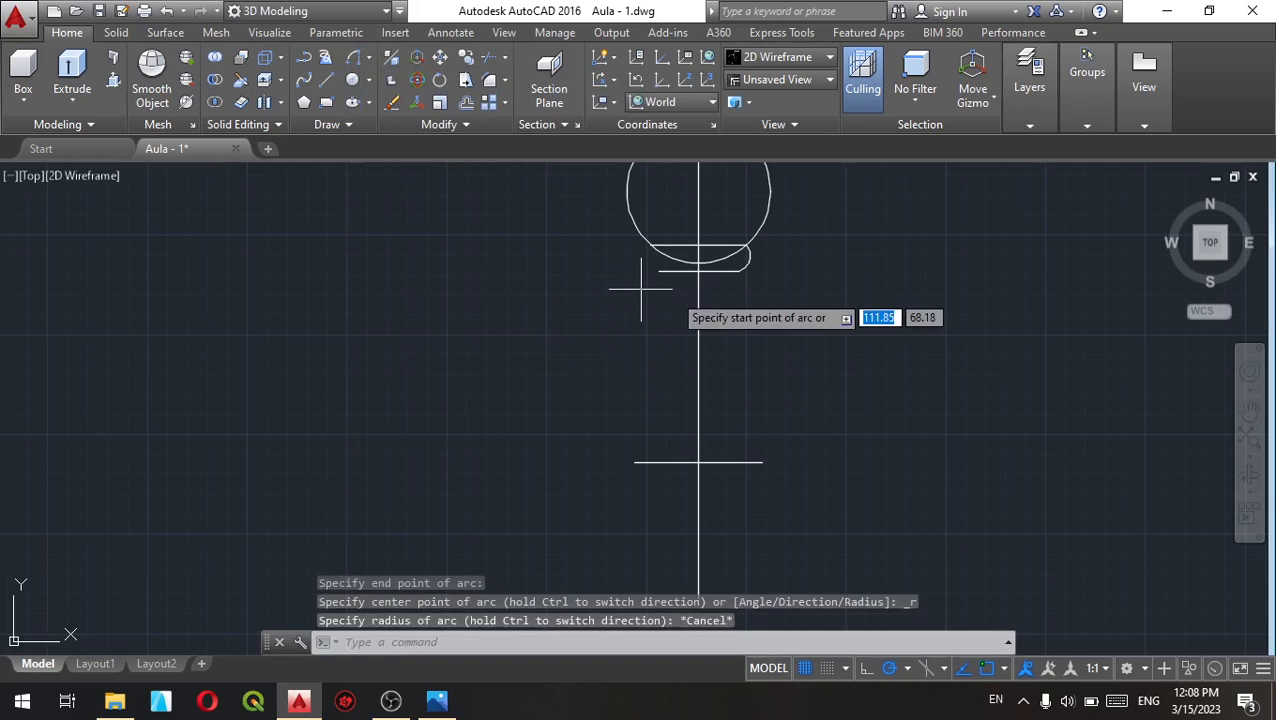
left_click(739, 270)
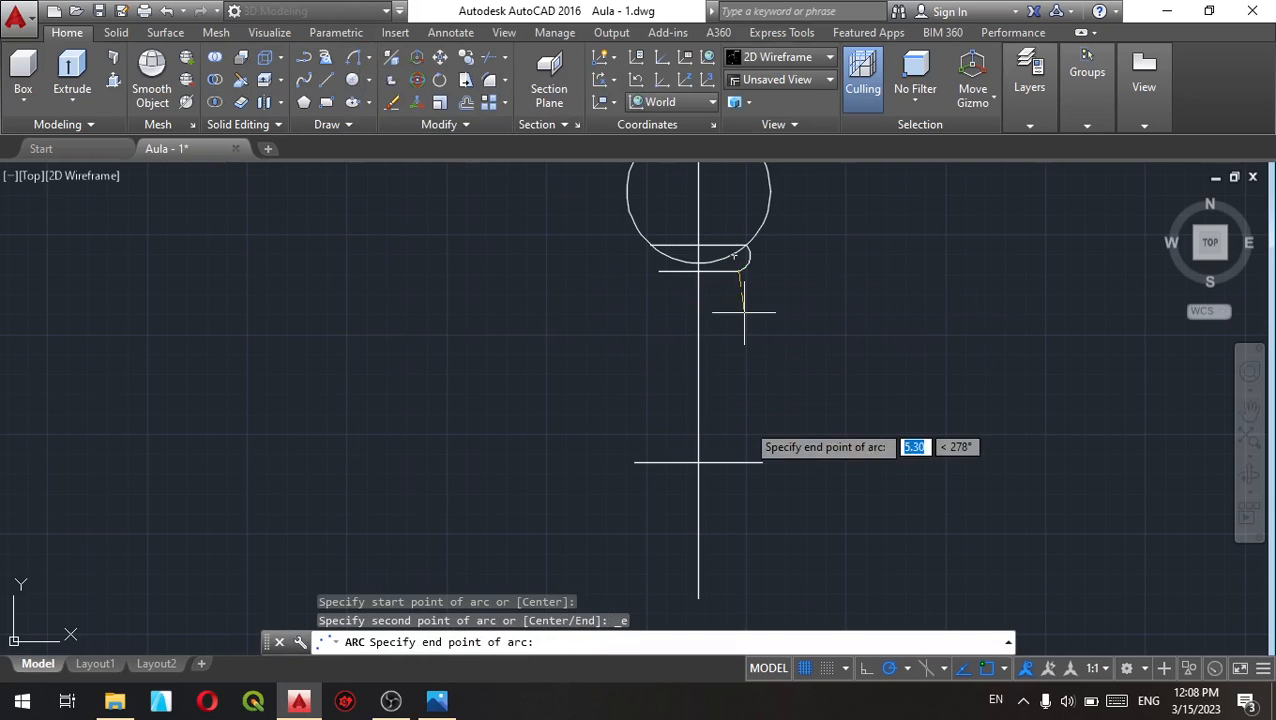
left_click(762, 462)
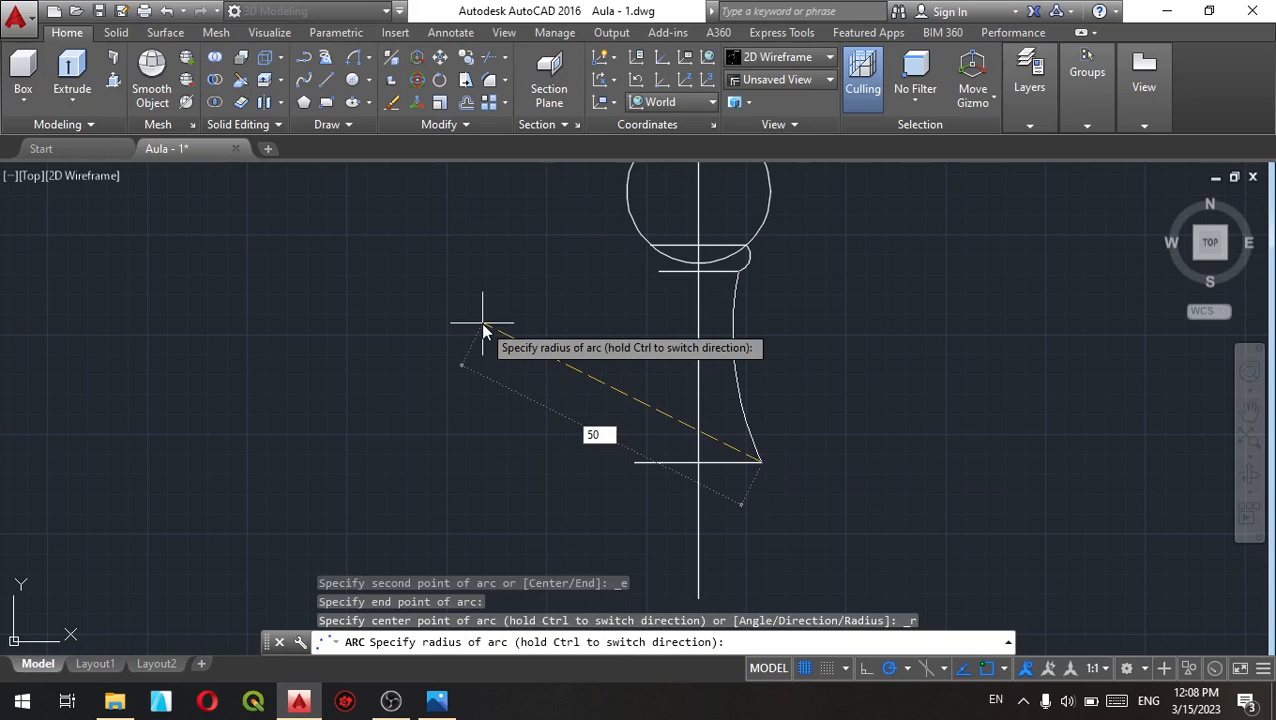
type("50")
key("Return")
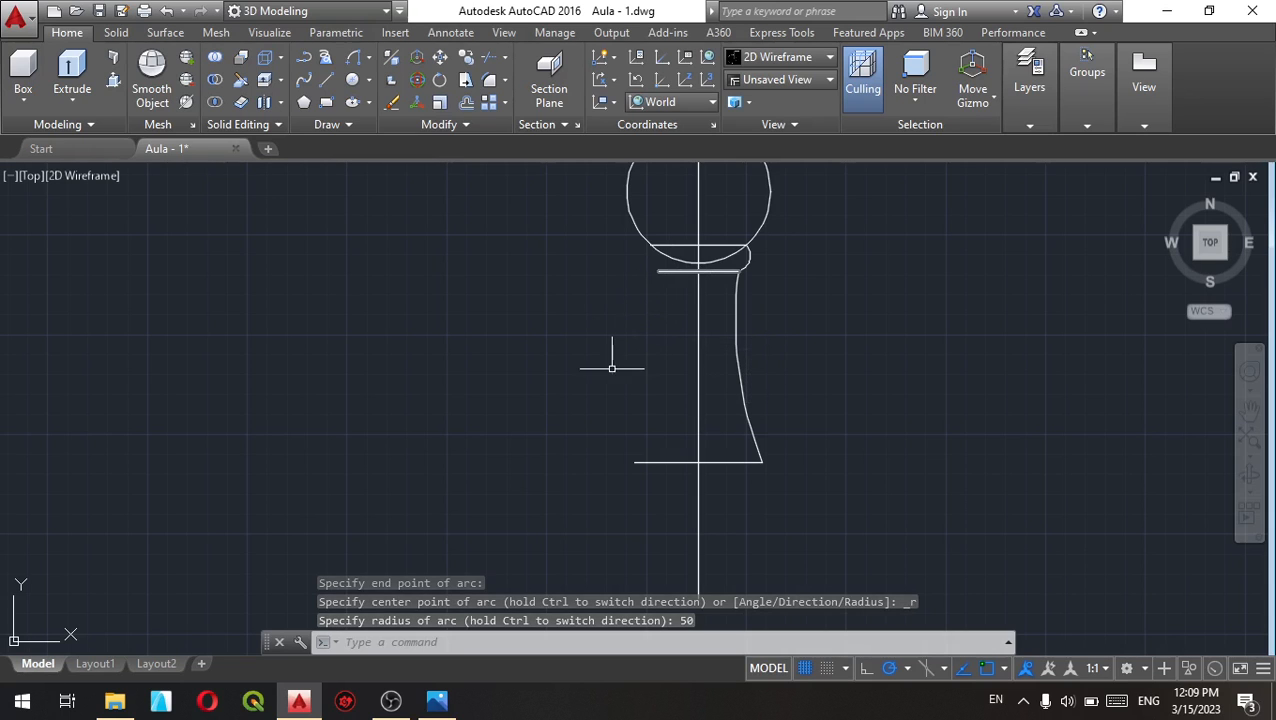
middle_click_drag(612, 370, 669, 364)
mouse_move(727, 468)
middle_mouse_down()
mouse_move(718, 419)
mouse_move(652, 308)
mouse_move(646, 347)
middle_mouse_up()
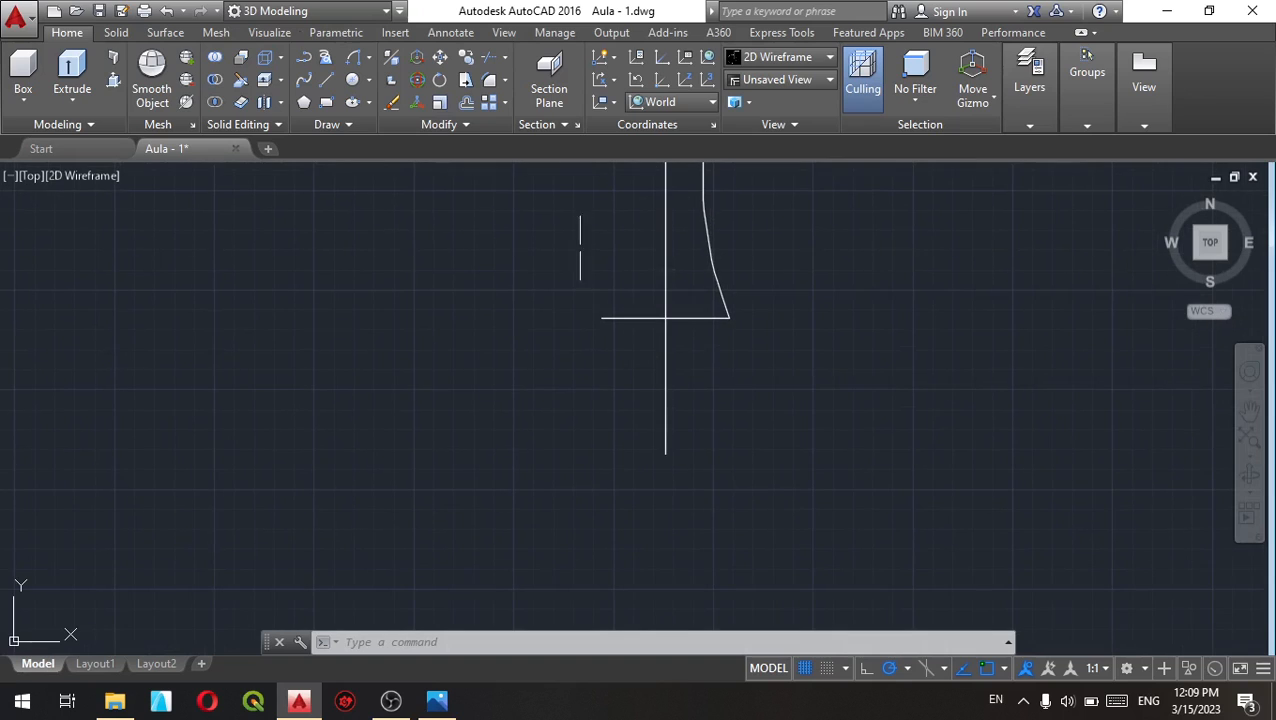
left_click(99, 11)
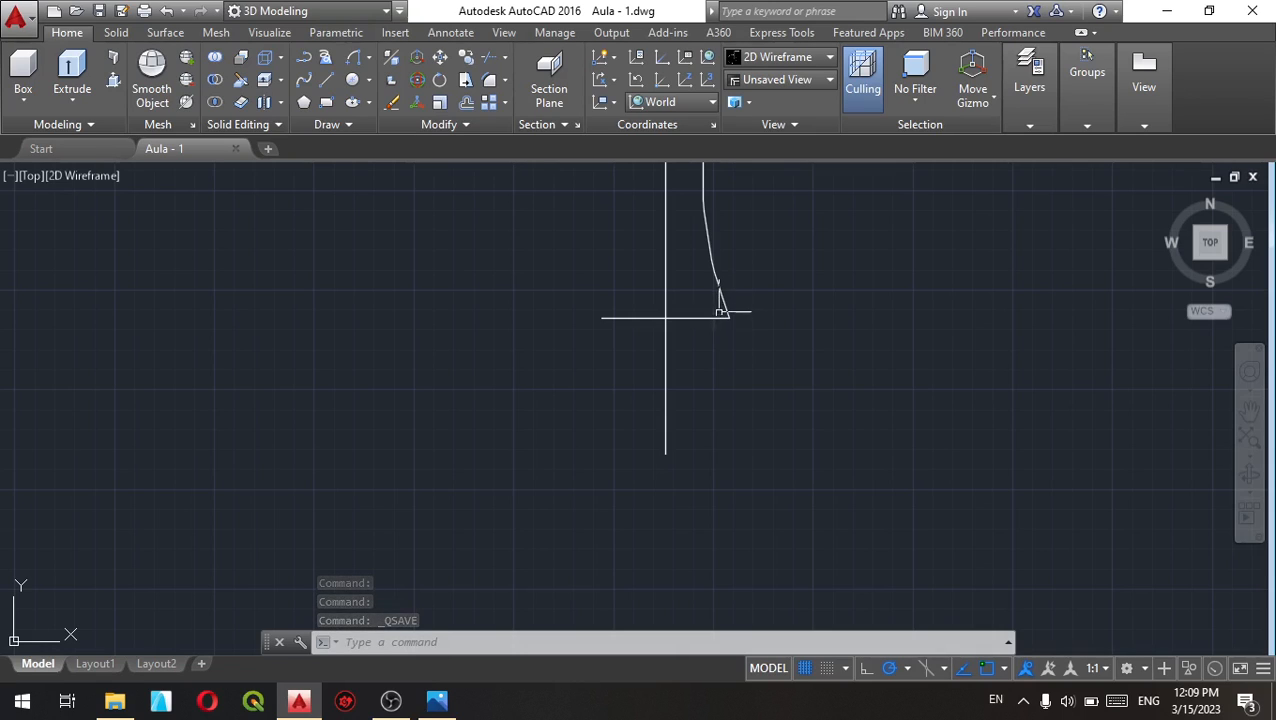
Step: Draw a horizontal line 20 mm long to the right of the vertical axis, below the 16 mm line
type("l")
key("Return")
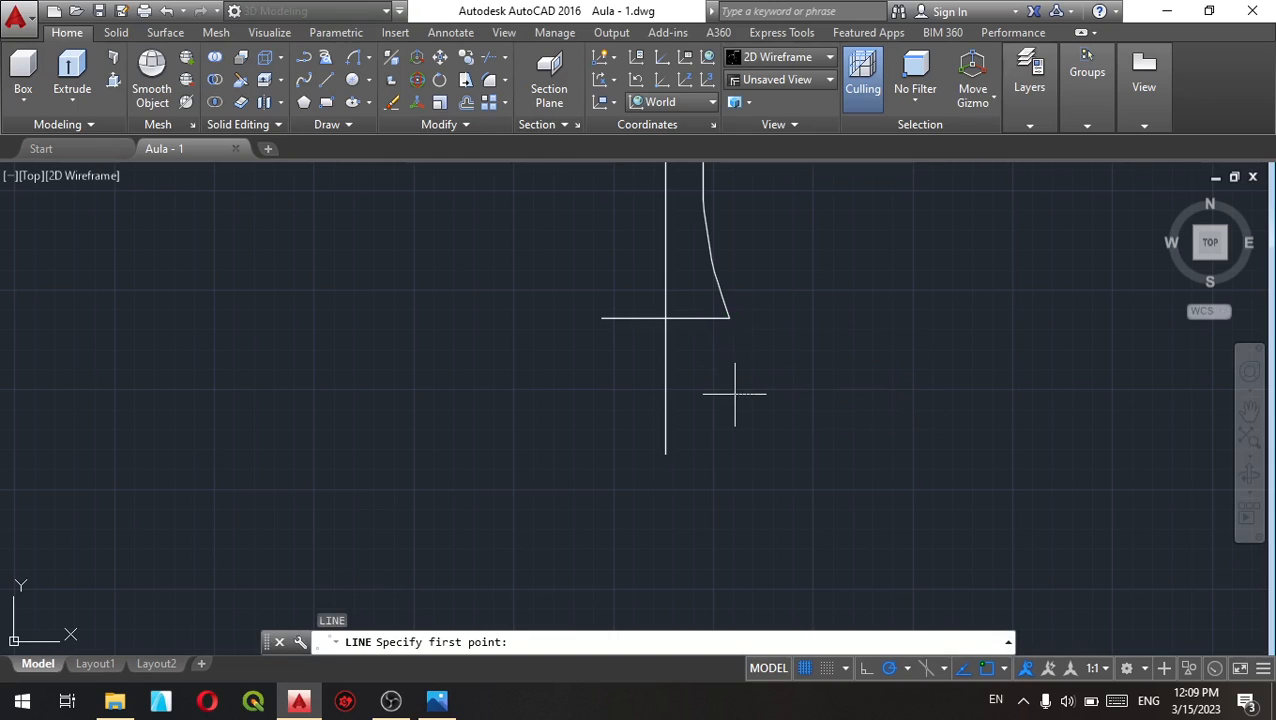
left_click(735, 393)
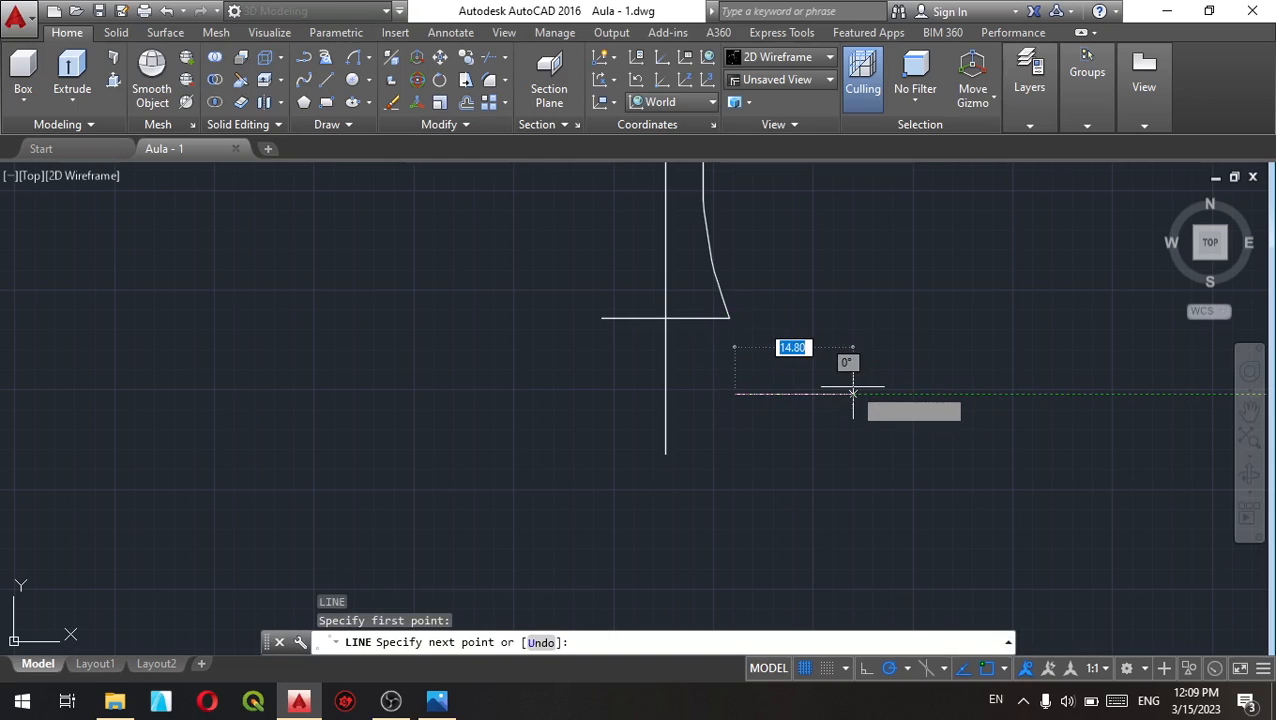
type("20")
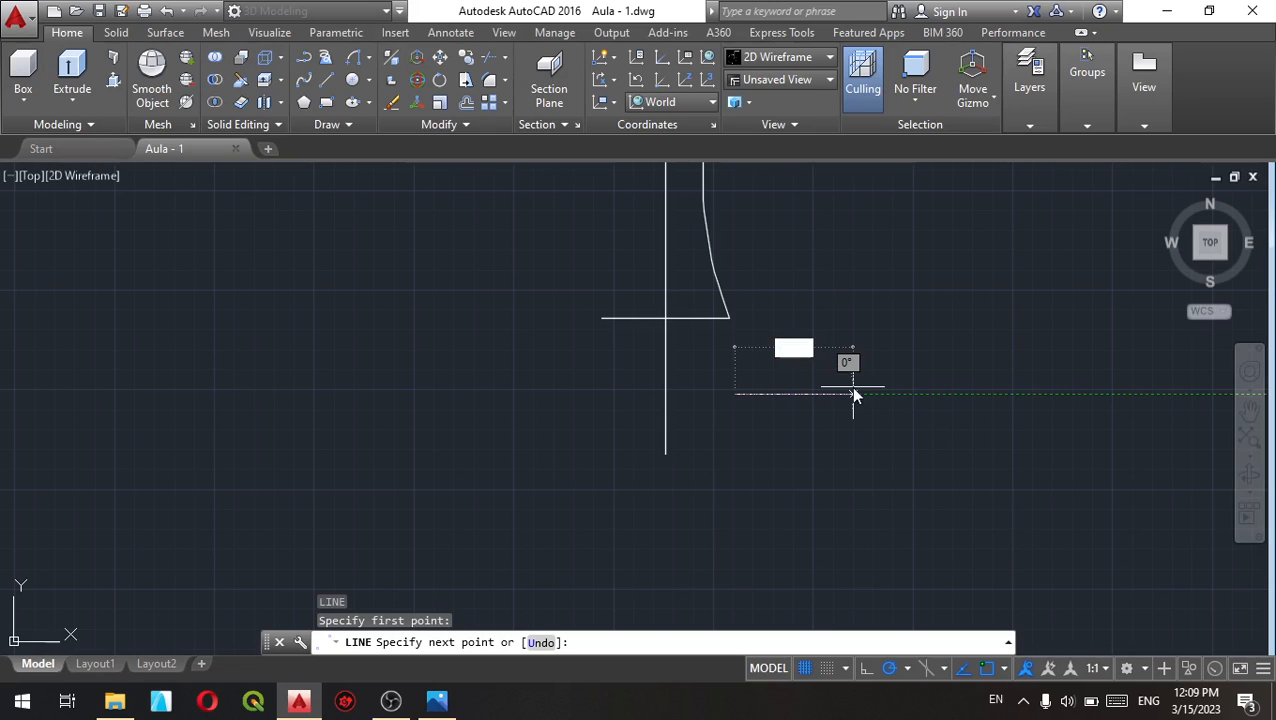
key("Return")
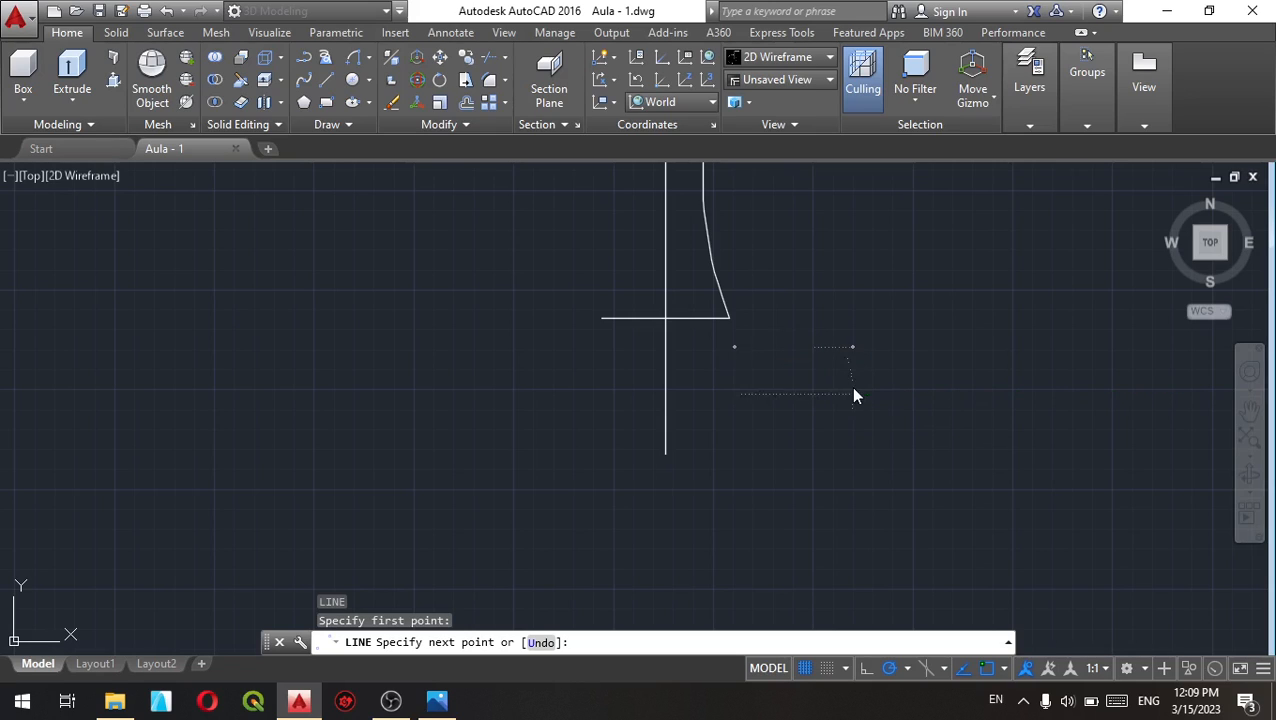
key("Return")
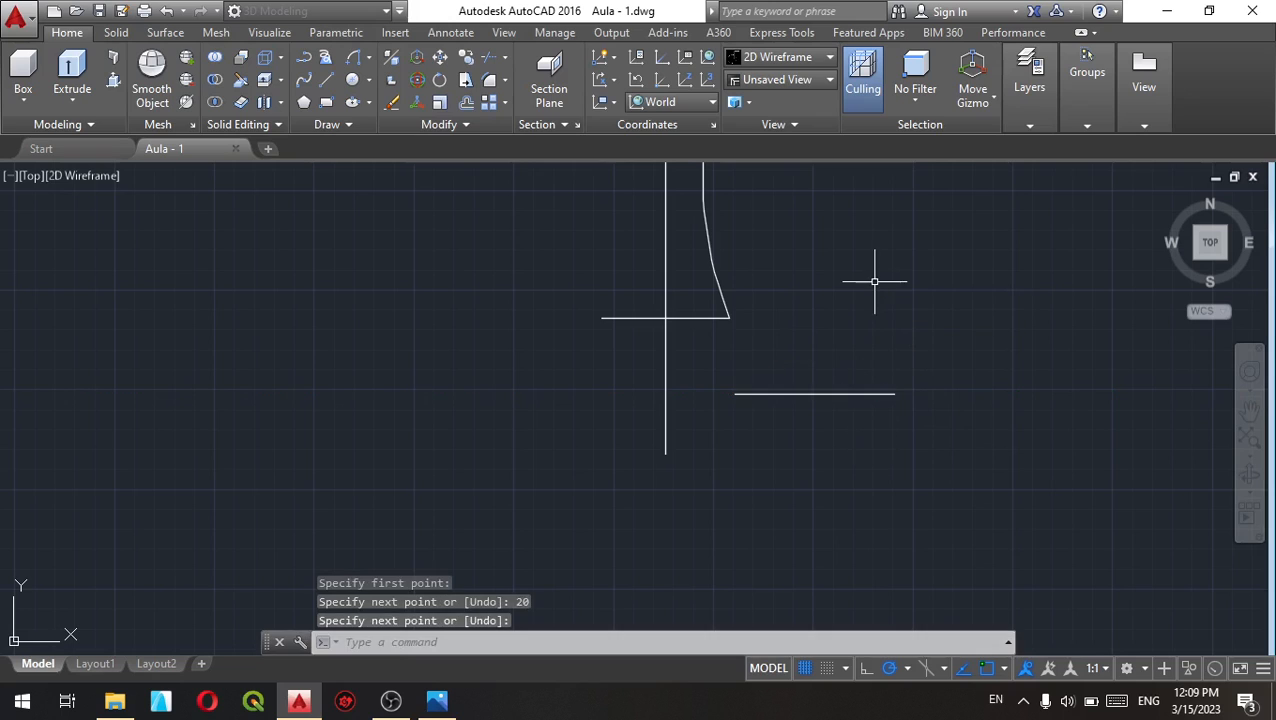
Step: Move the 20 mm line from its midpoint onto the 16 mm line's midpoint on the vertical axis
left_click(812, 393)
right_click(806, 355)
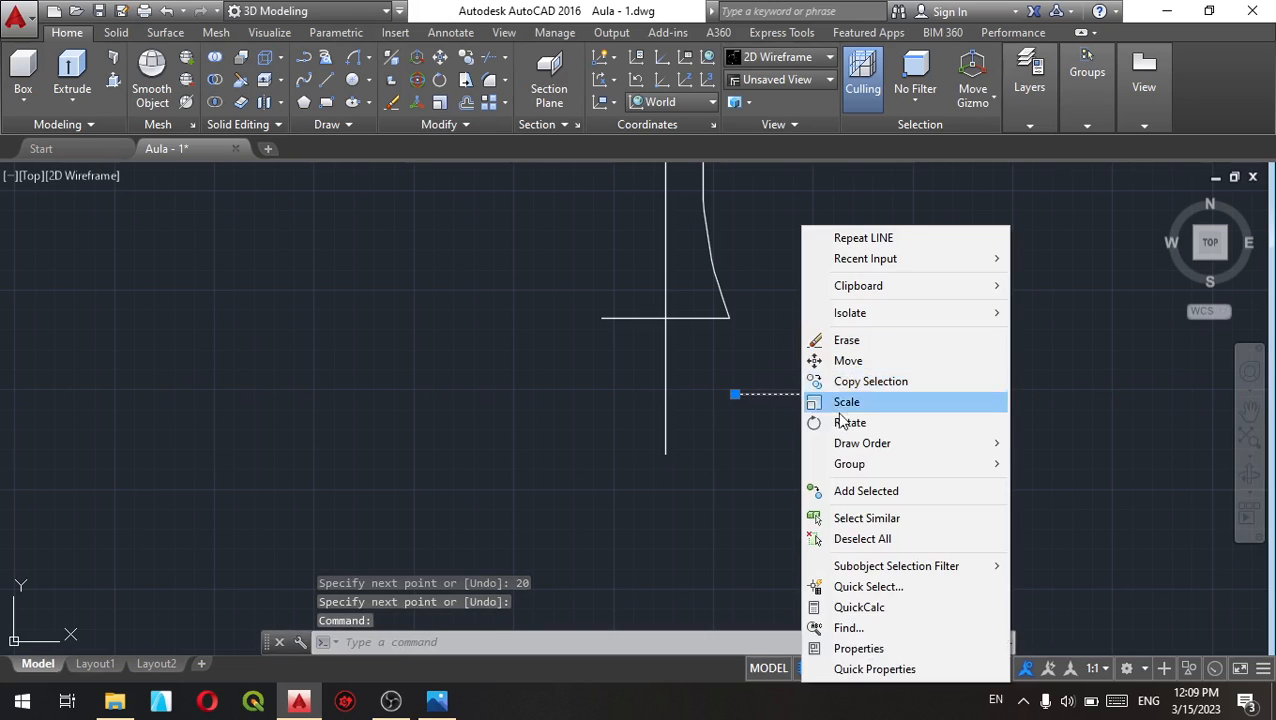
left_click(840, 361)
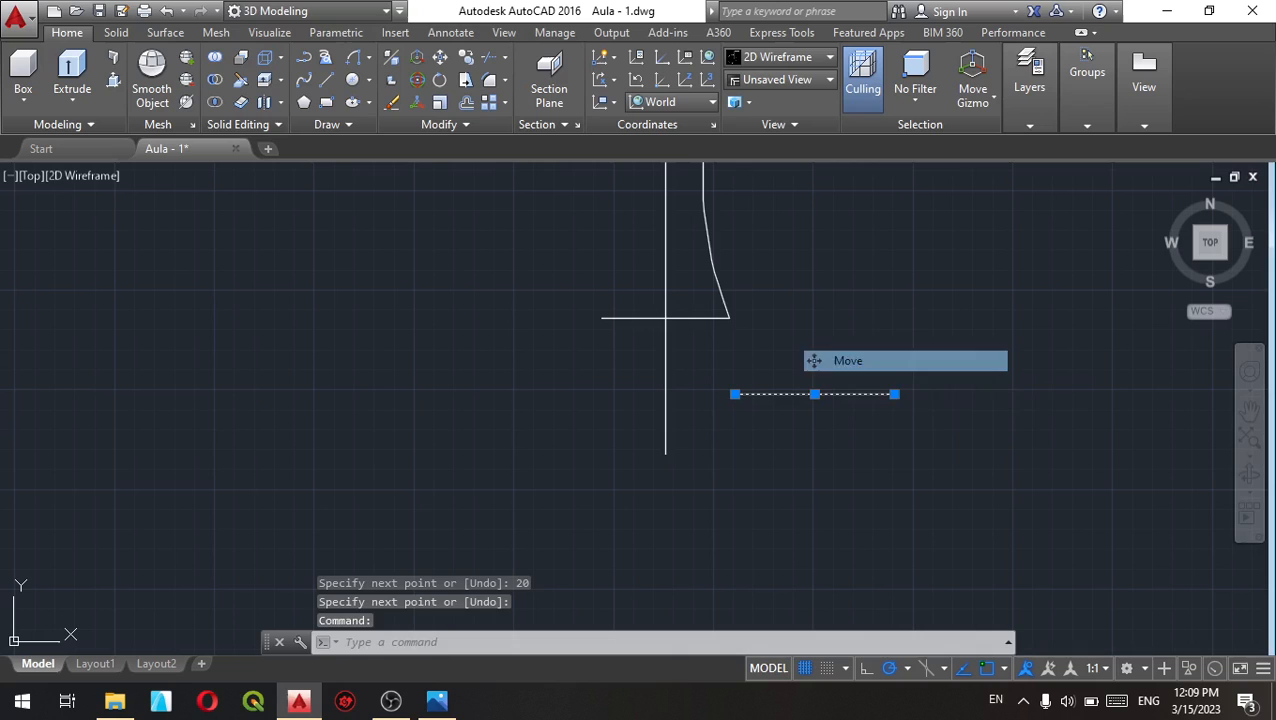
left_click(815, 393)
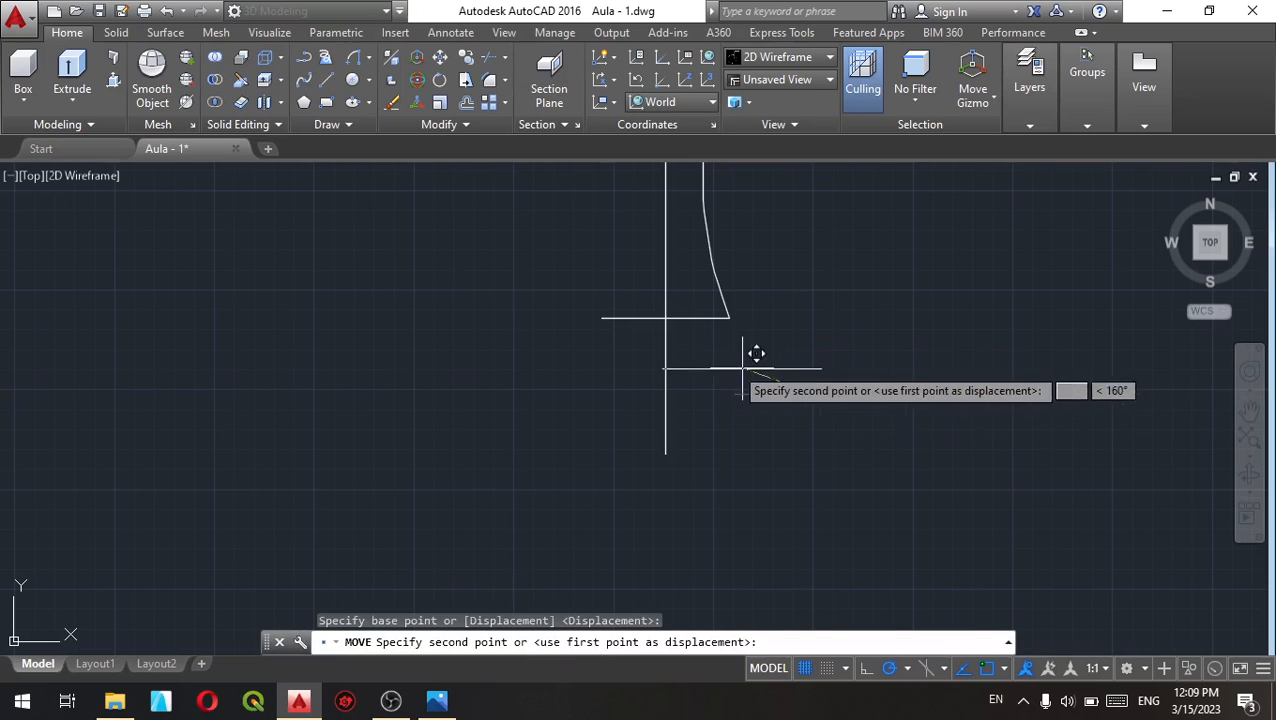
left_click(665, 319)
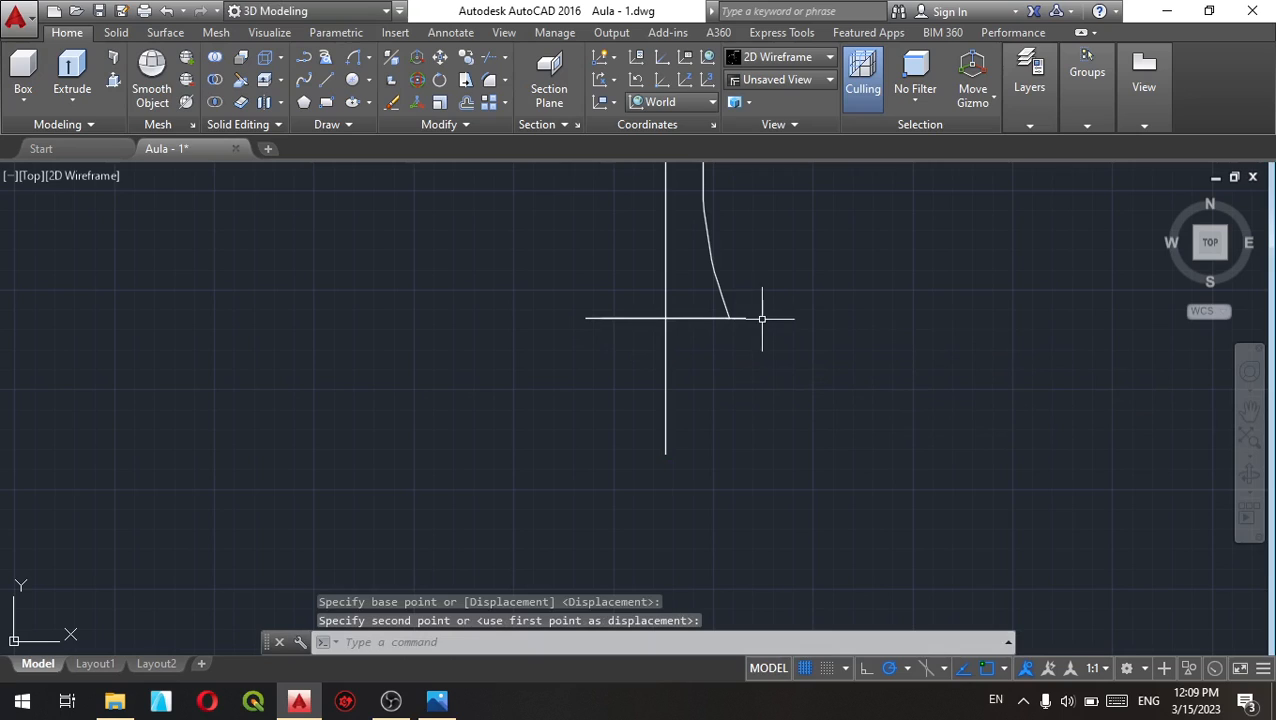
Step: Move the 20 mm line straight down by 2 mm from its right endpoint
left_click(743, 319)
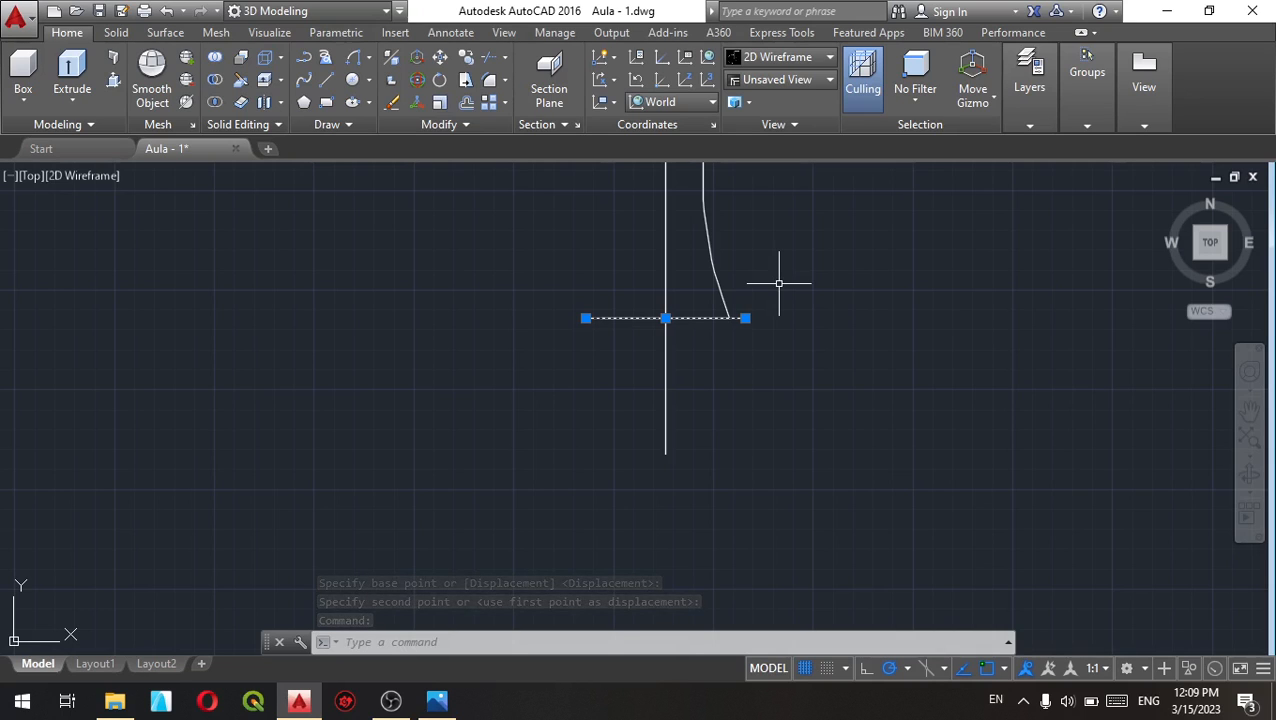
right_click(789, 314)
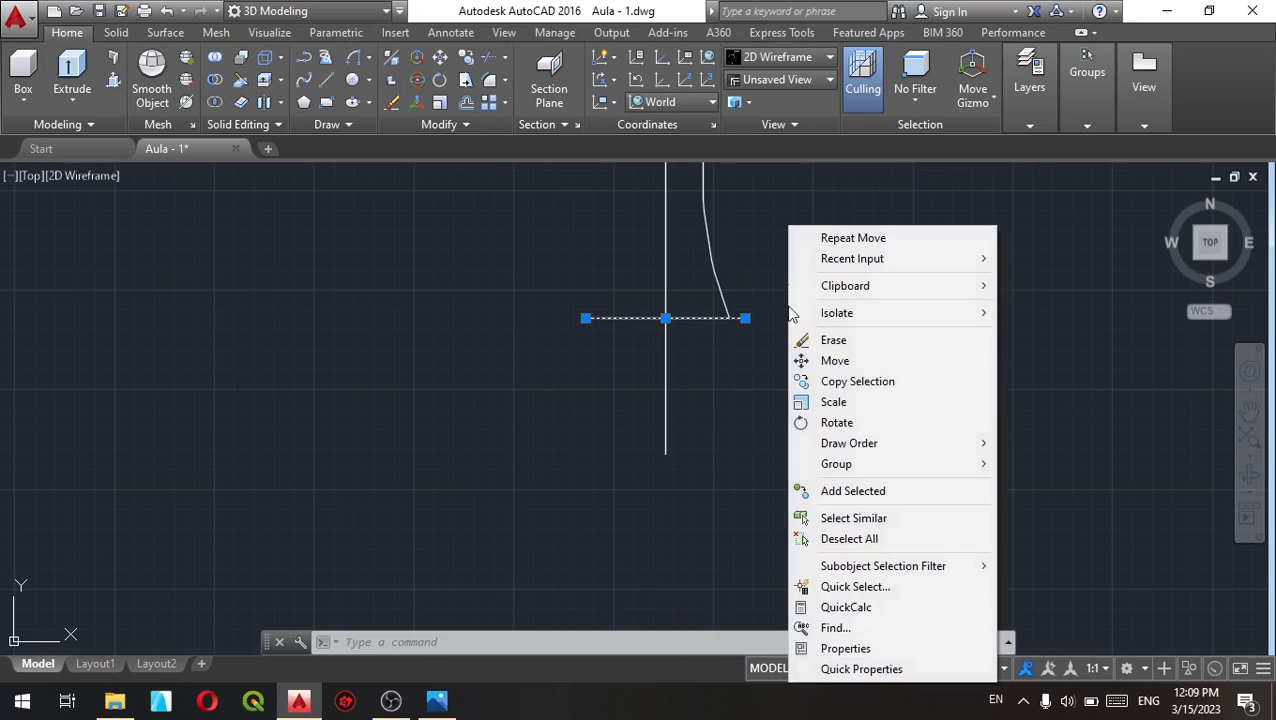
left_click(820, 360)
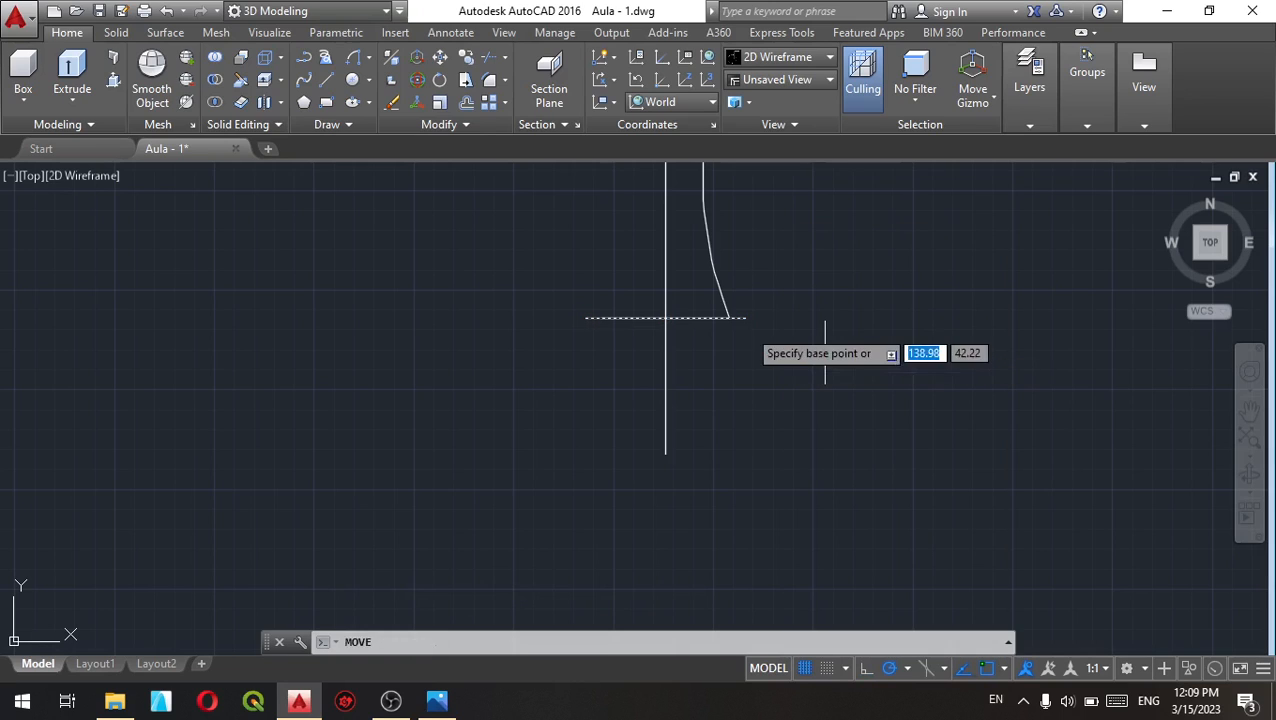
left_click(745, 318)
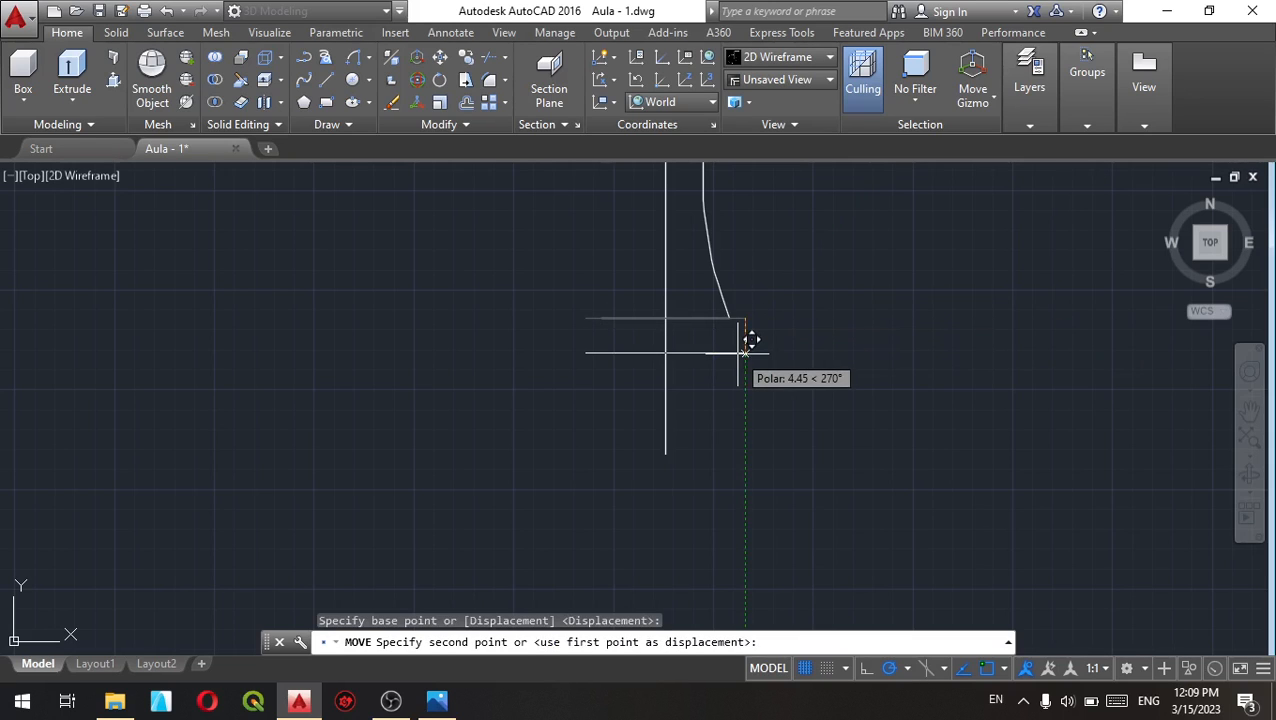
type("2")
key("Return")
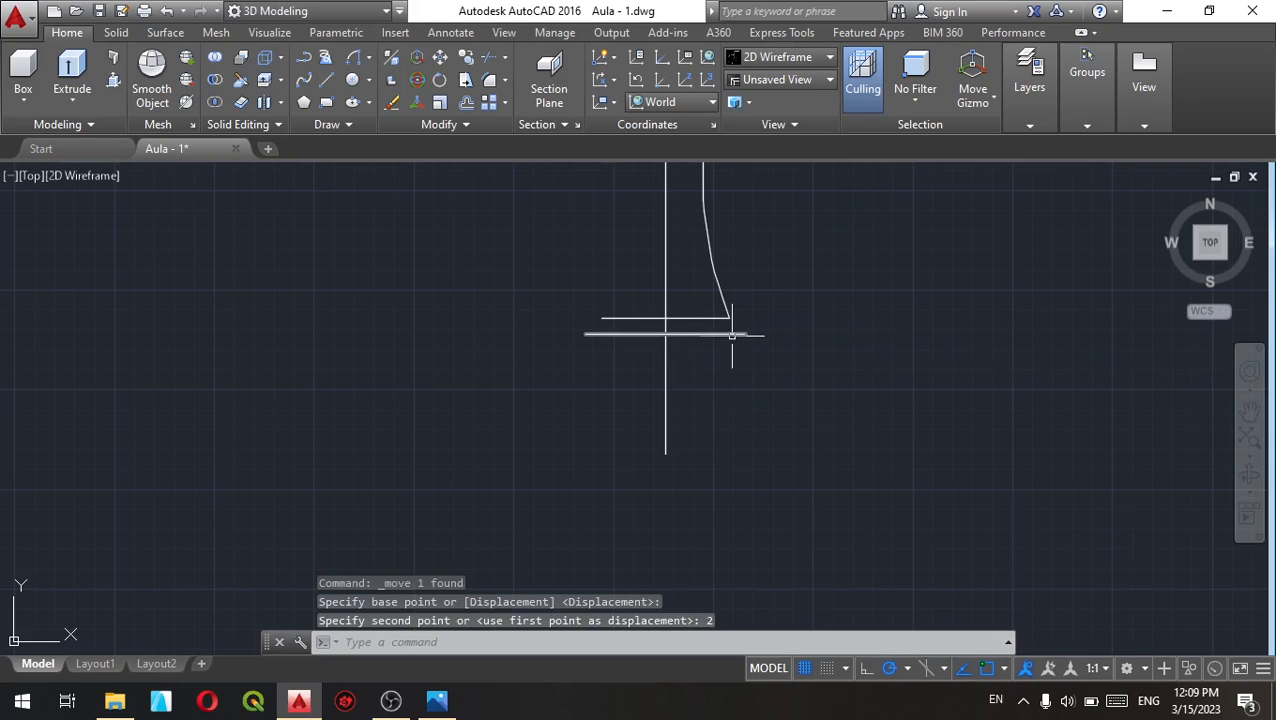
Step: Copy the 20 mm line straight down by 1 mm from its right endpoint, and save the drawing
left_click(738, 334)
right_click(778, 305)
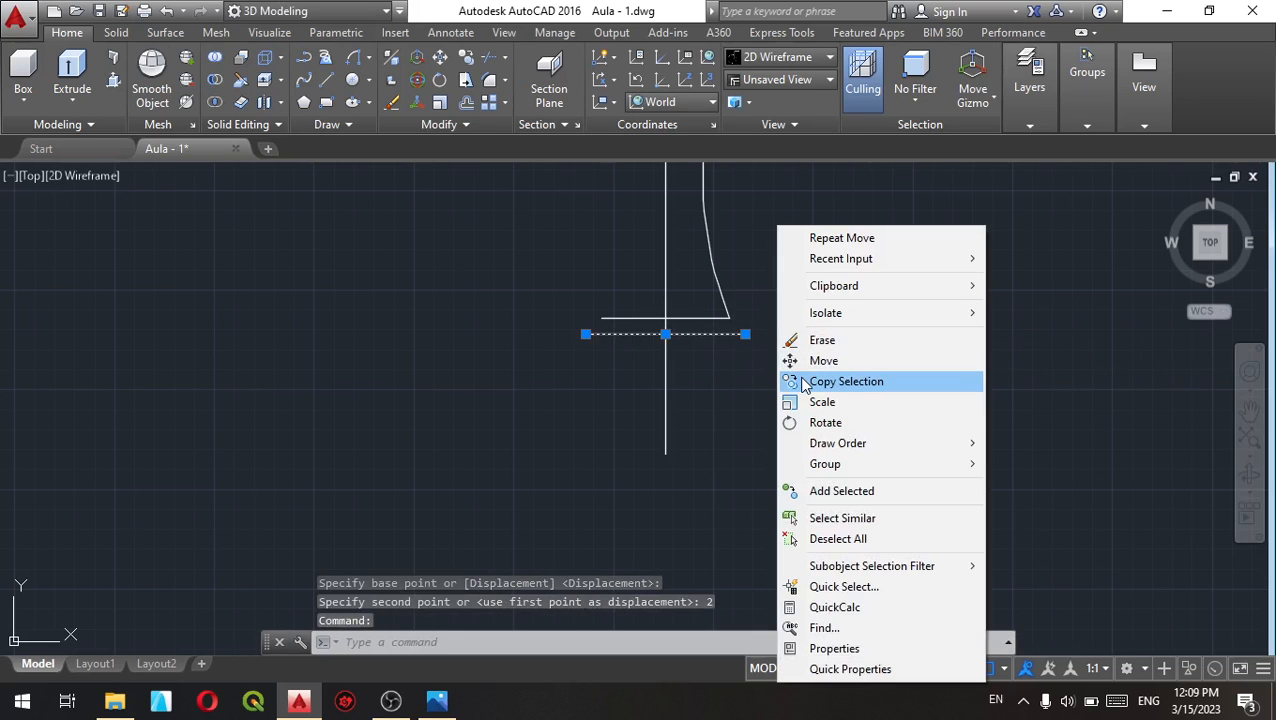
left_click(835, 381)
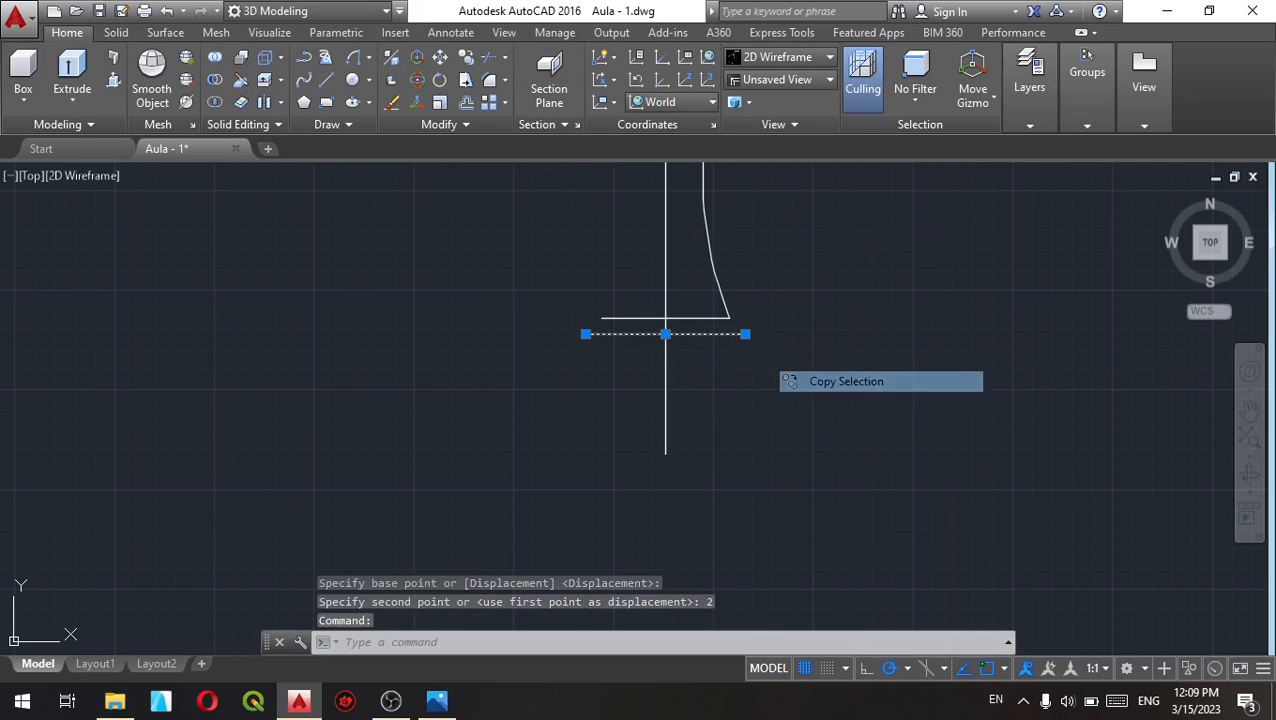
left_click(745, 334)
type("1")
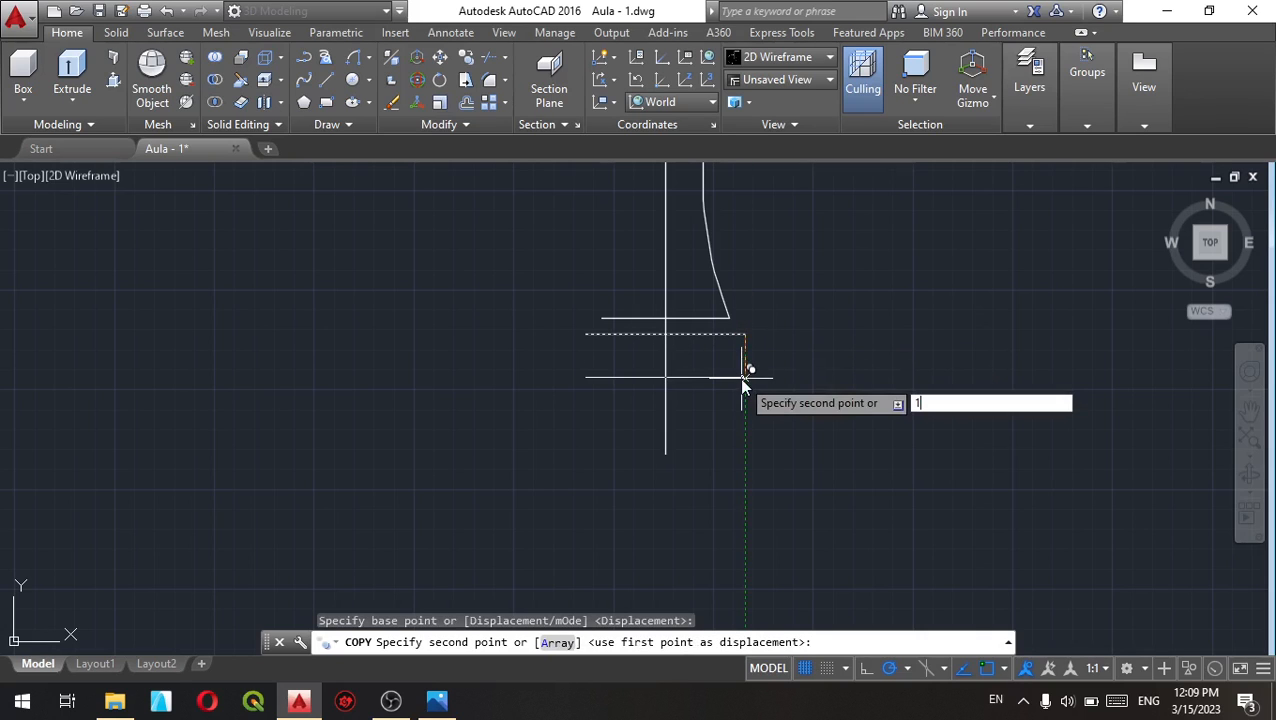
key("Return")
key("Escape")
key("Escape")
key("Escape")
key("Escape")
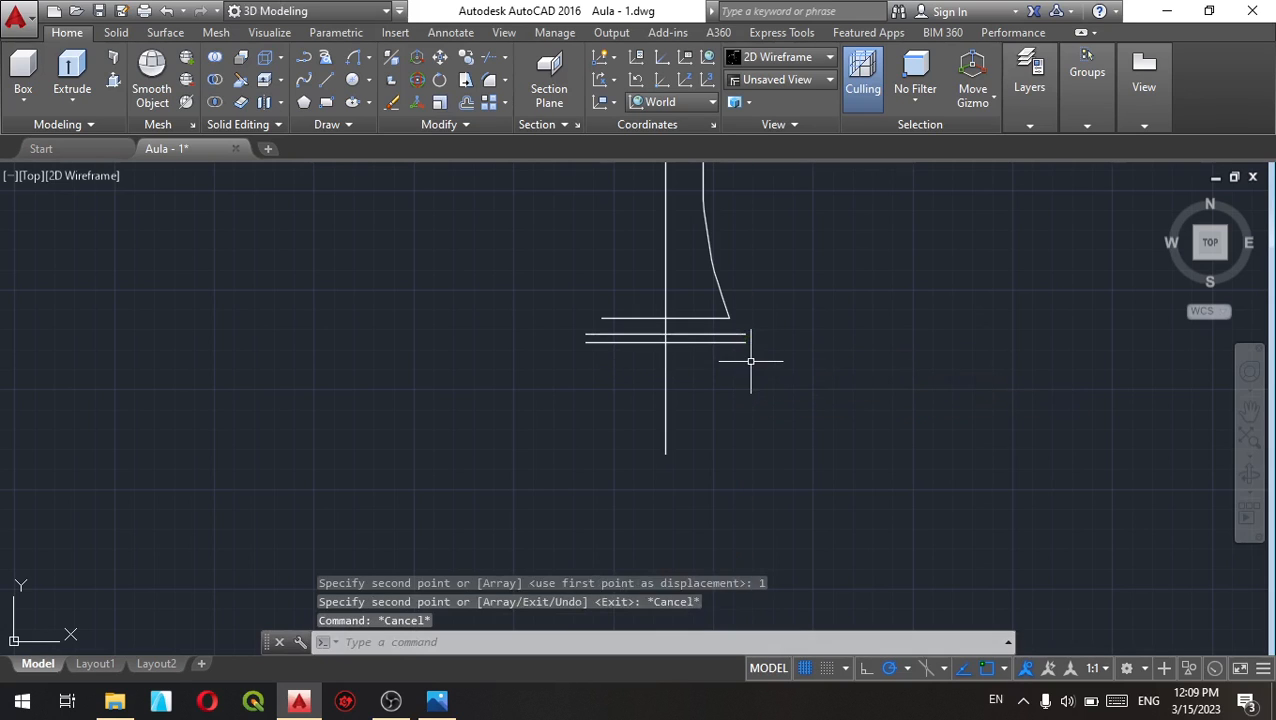
left_click(100, 11)
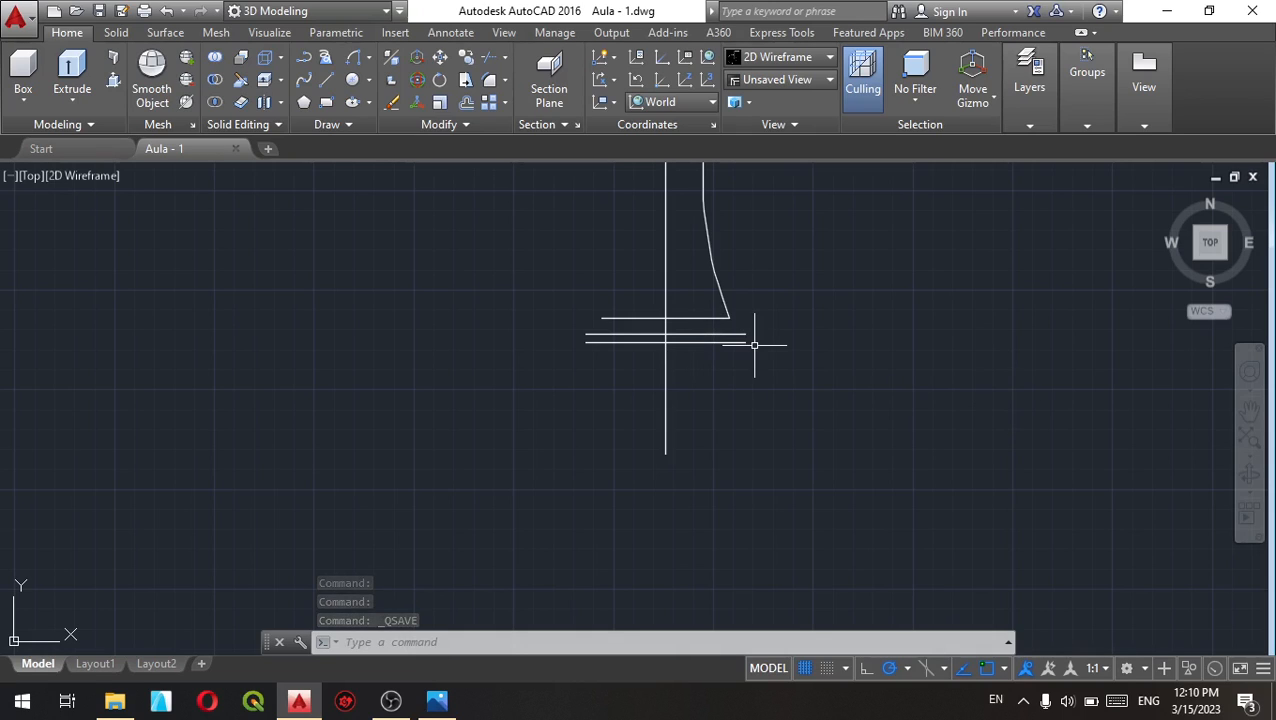
scroll(741, 344, "up", 2)
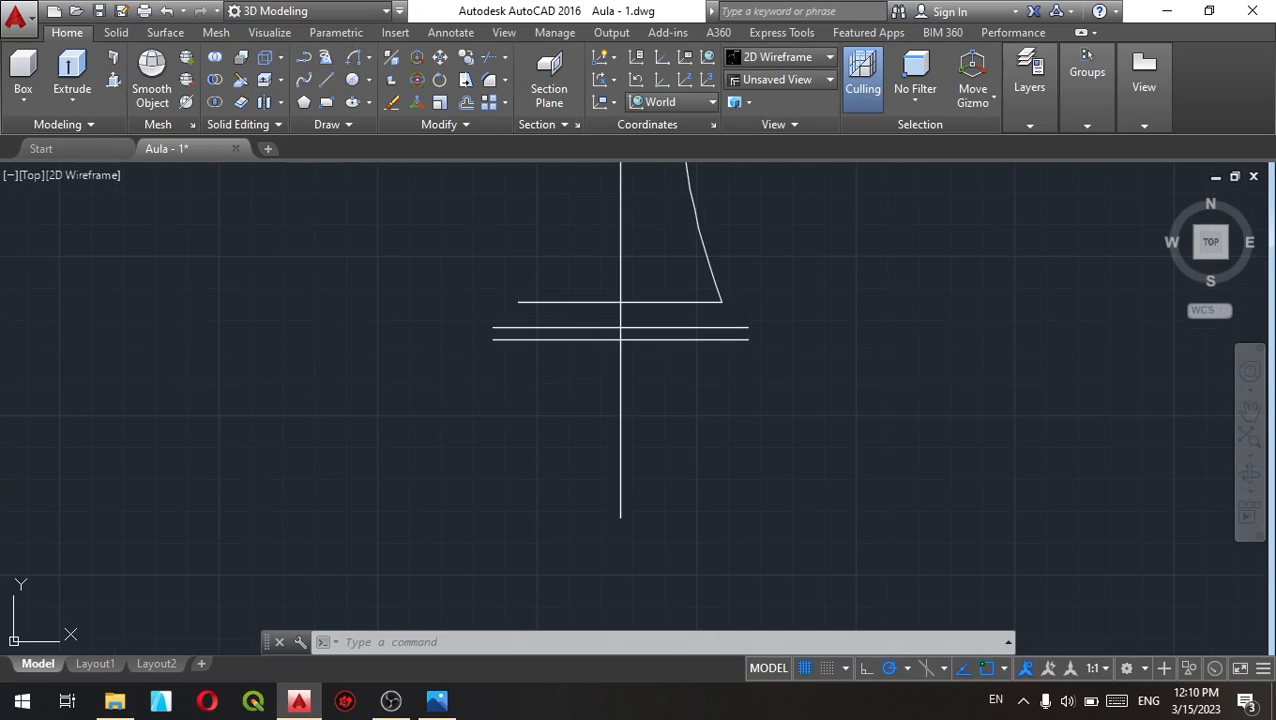
left_click(352, 57)
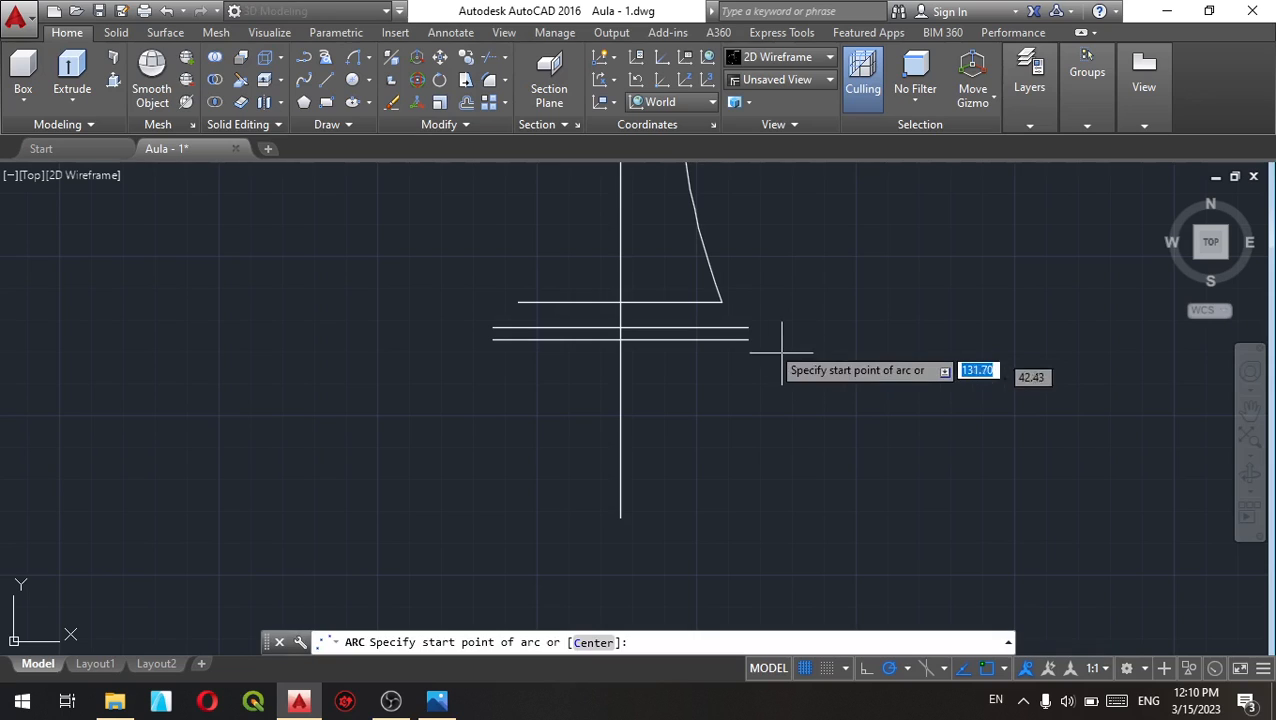
left_click(722, 302)
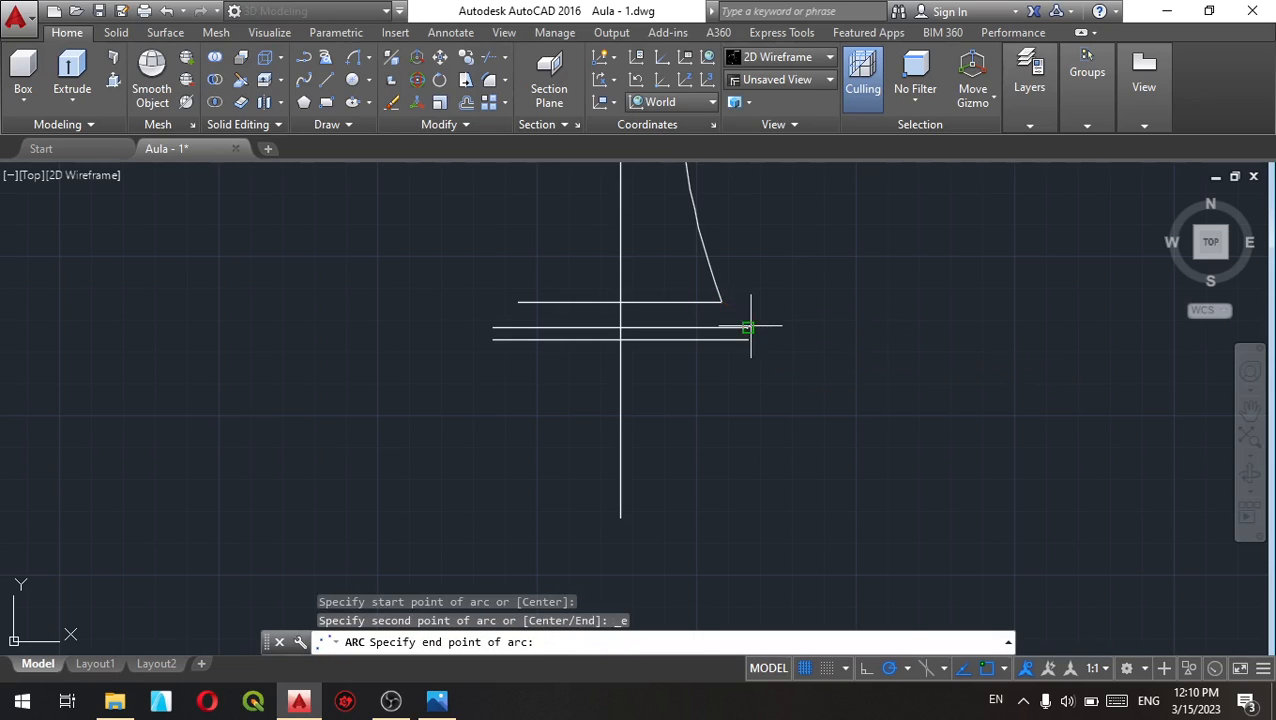
left_click(748, 328)
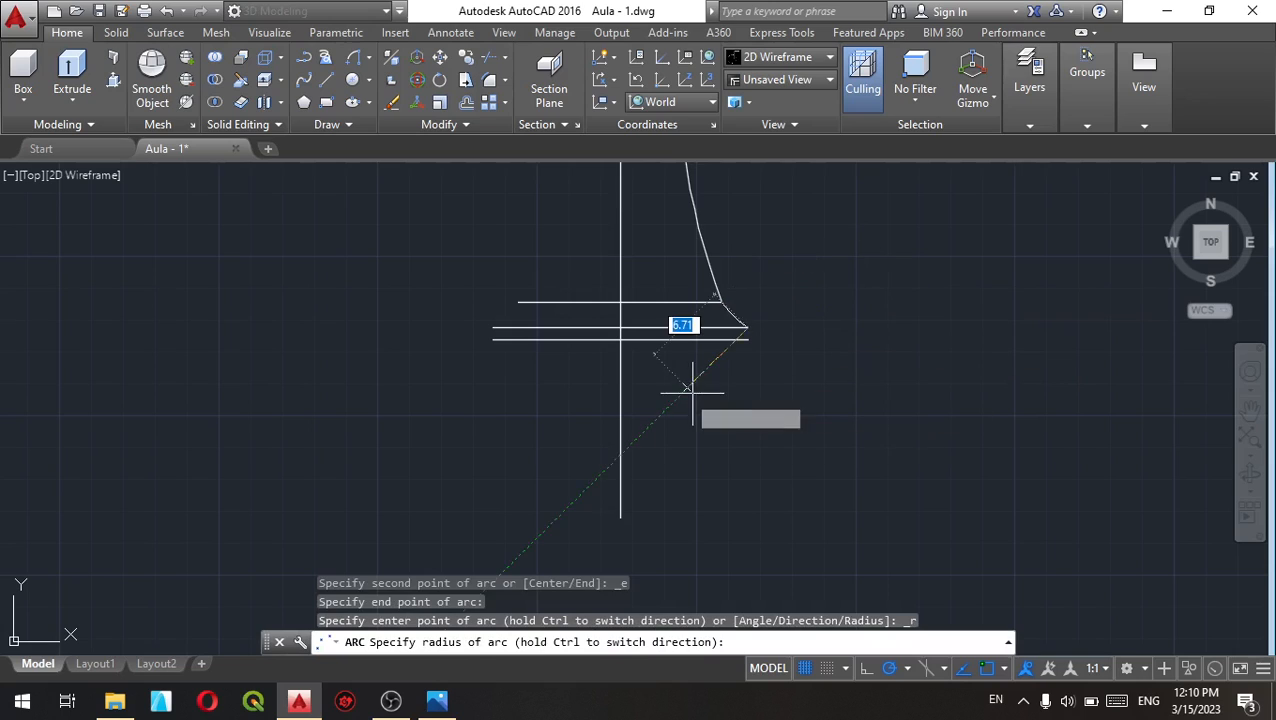
key("Escape")
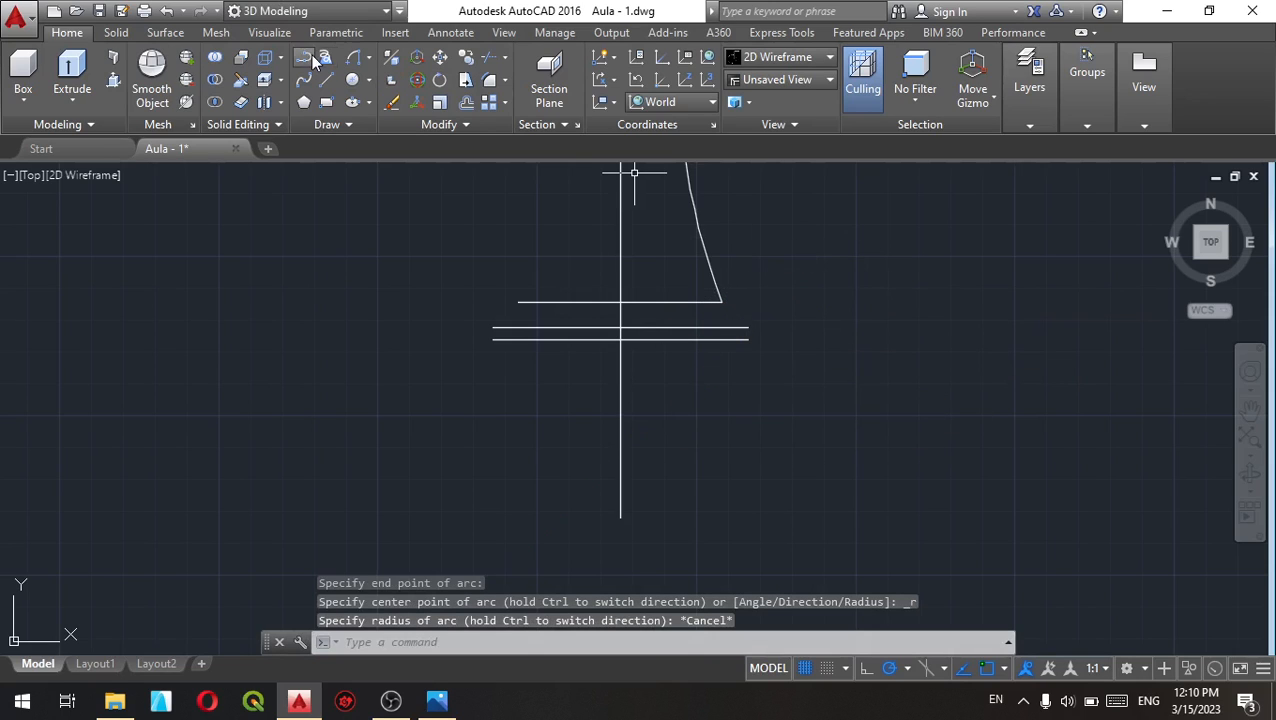
Step: Draw a Start, End, Radius arc of radius 2 from the upper 20 mm line's right endpoint to the 16 mm line's right endpoint
left_click(353, 57)
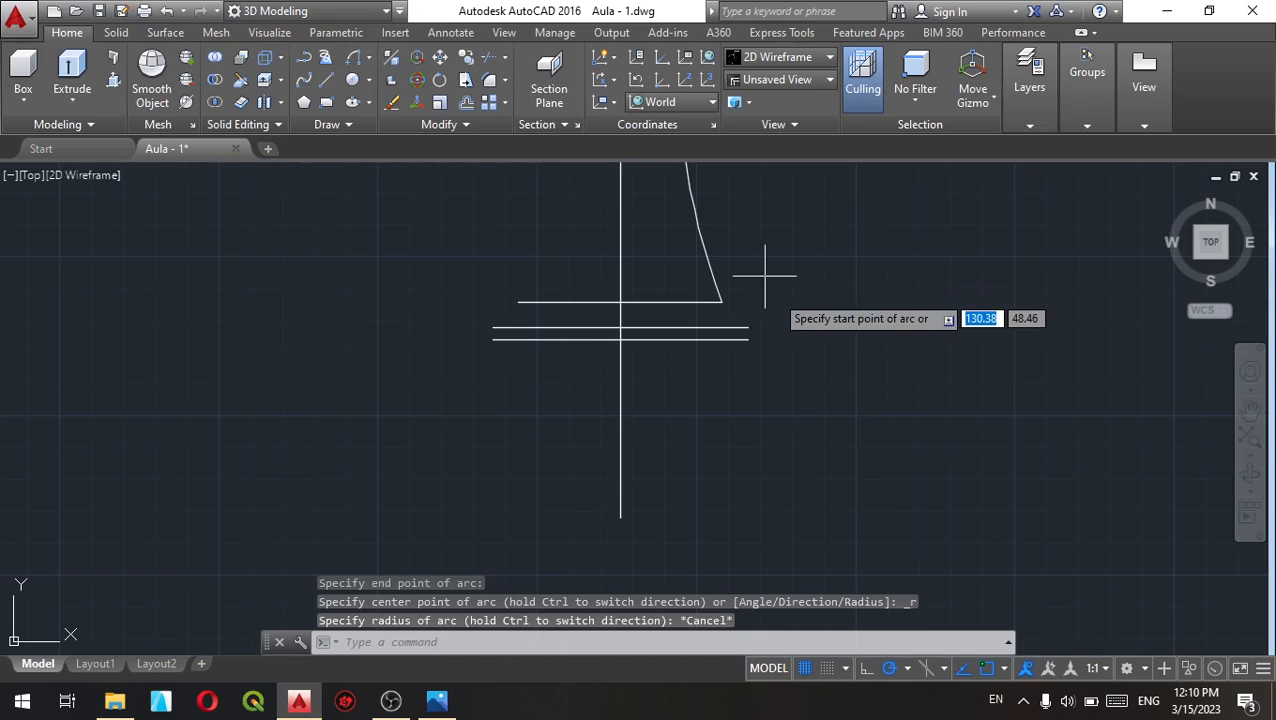
left_click(748, 327)
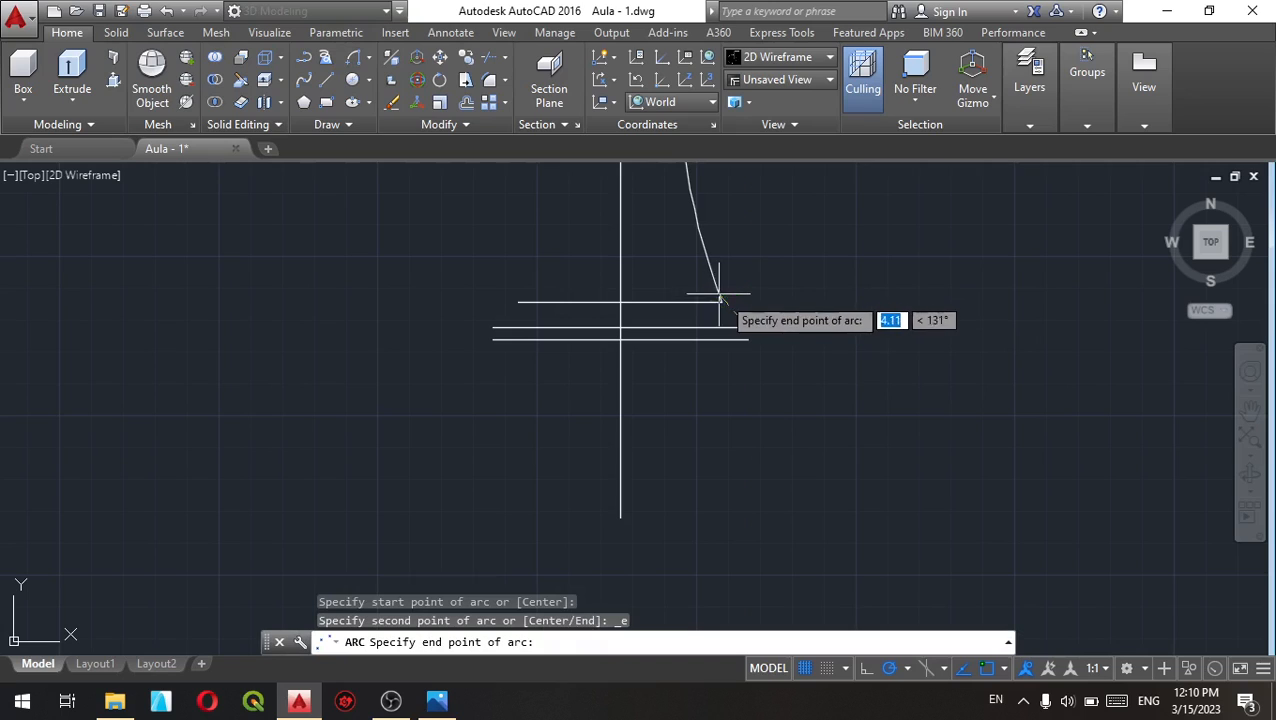
left_click(720, 298)
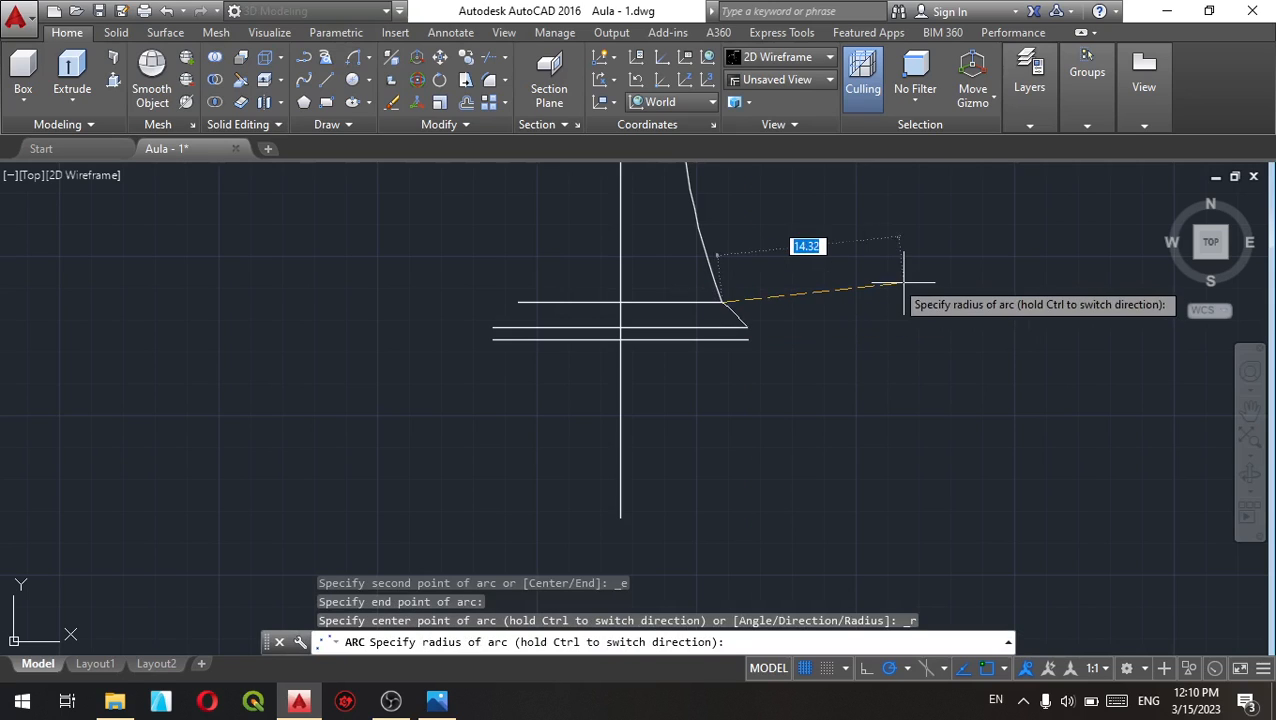
type("2")
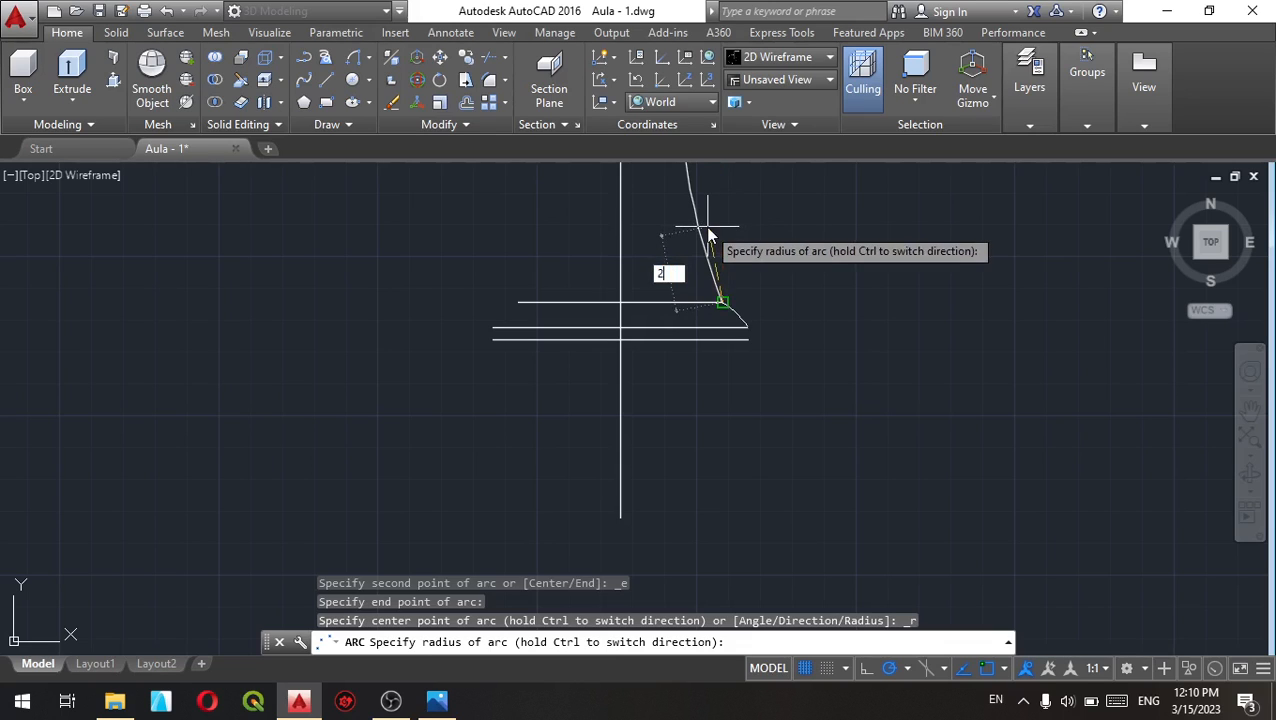
key("Return")
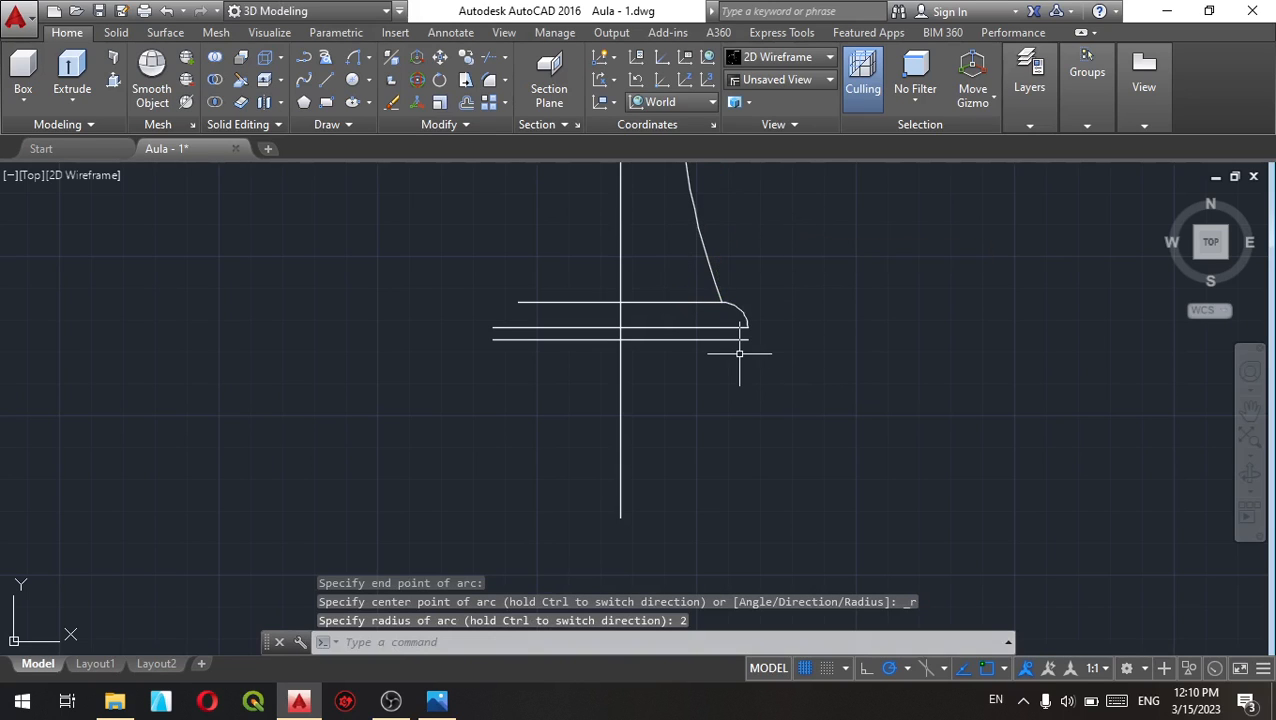
Step: Draw a vertical line joining the right endpoints of the two 20 mm lines
scroll(741, 358, "up", 2)
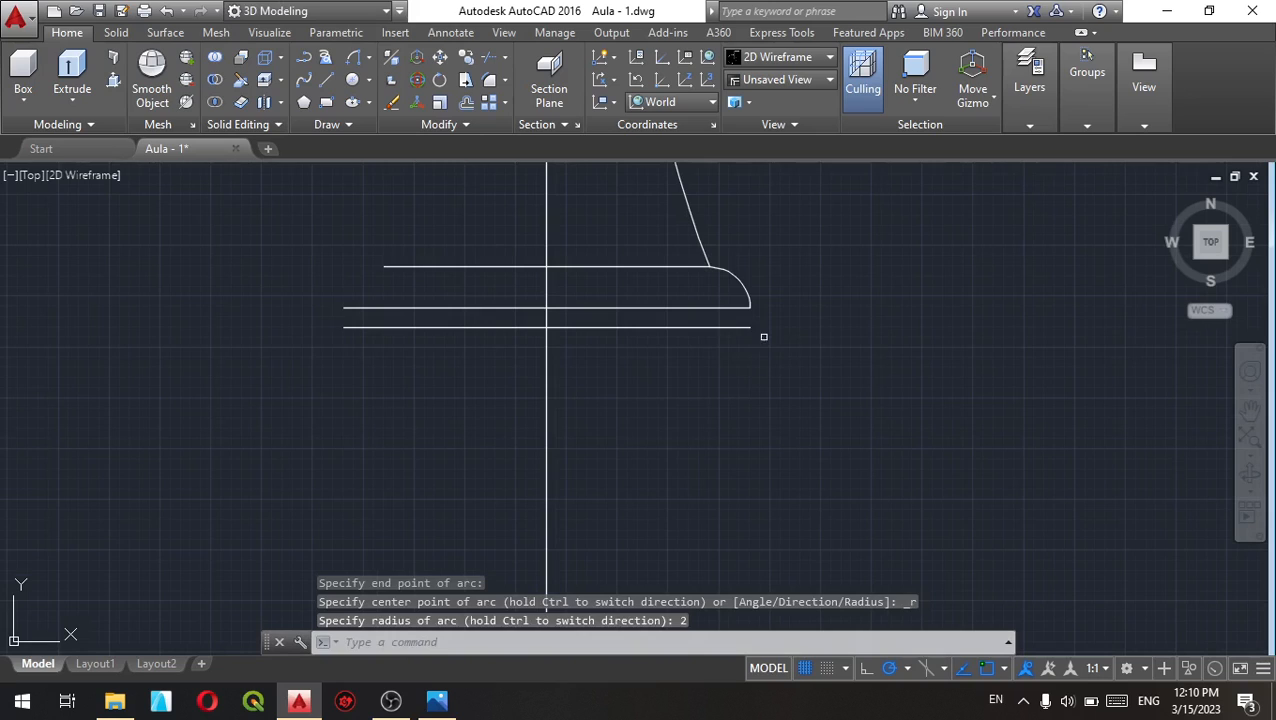
type("l")
key("Return")
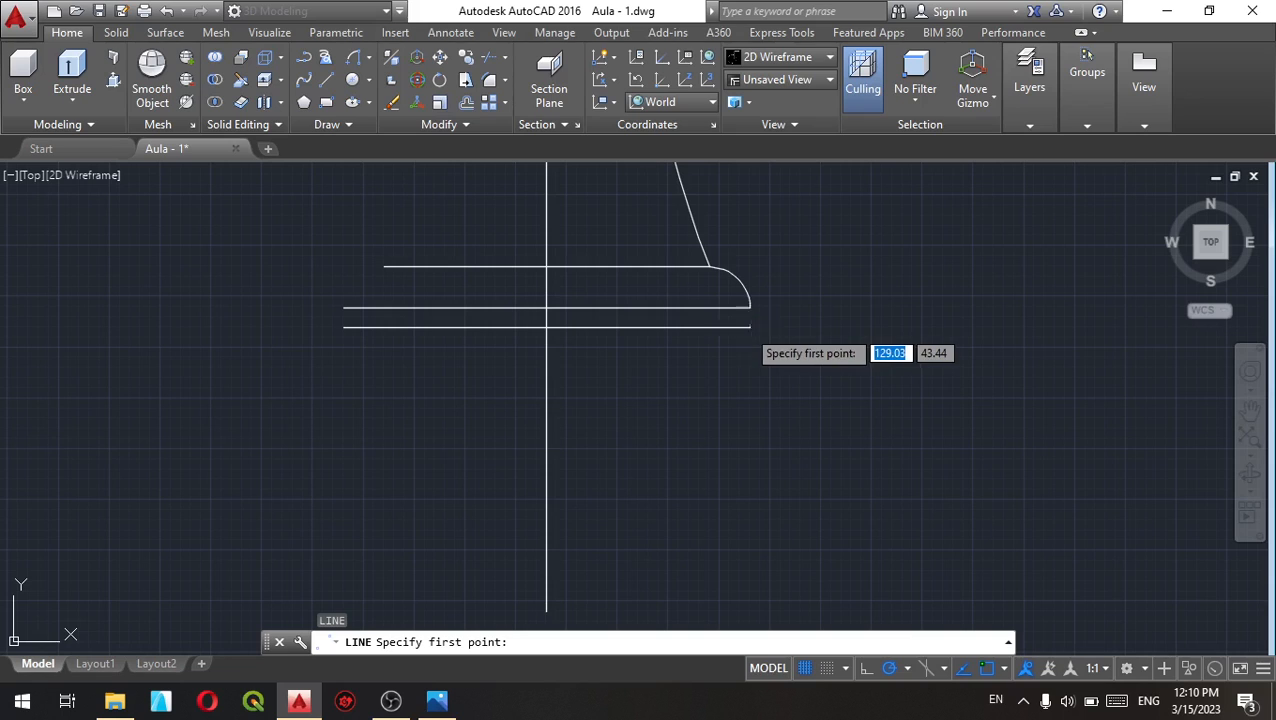
left_click(750, 307)
left_click(750, 327)
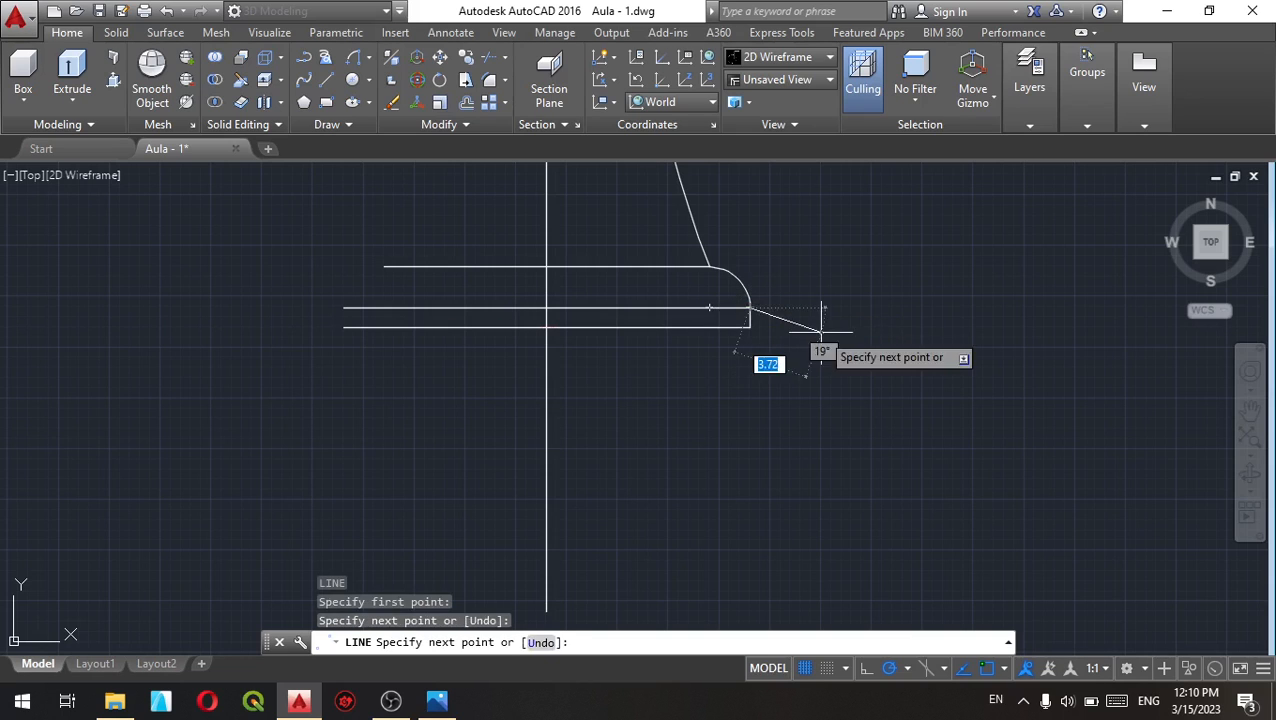
key("Escape")
Step: Draw a horizontal line 26 mm long to the right of the vertical axis, below the 20 mm lines
scroll(752, 352, "down", 2)
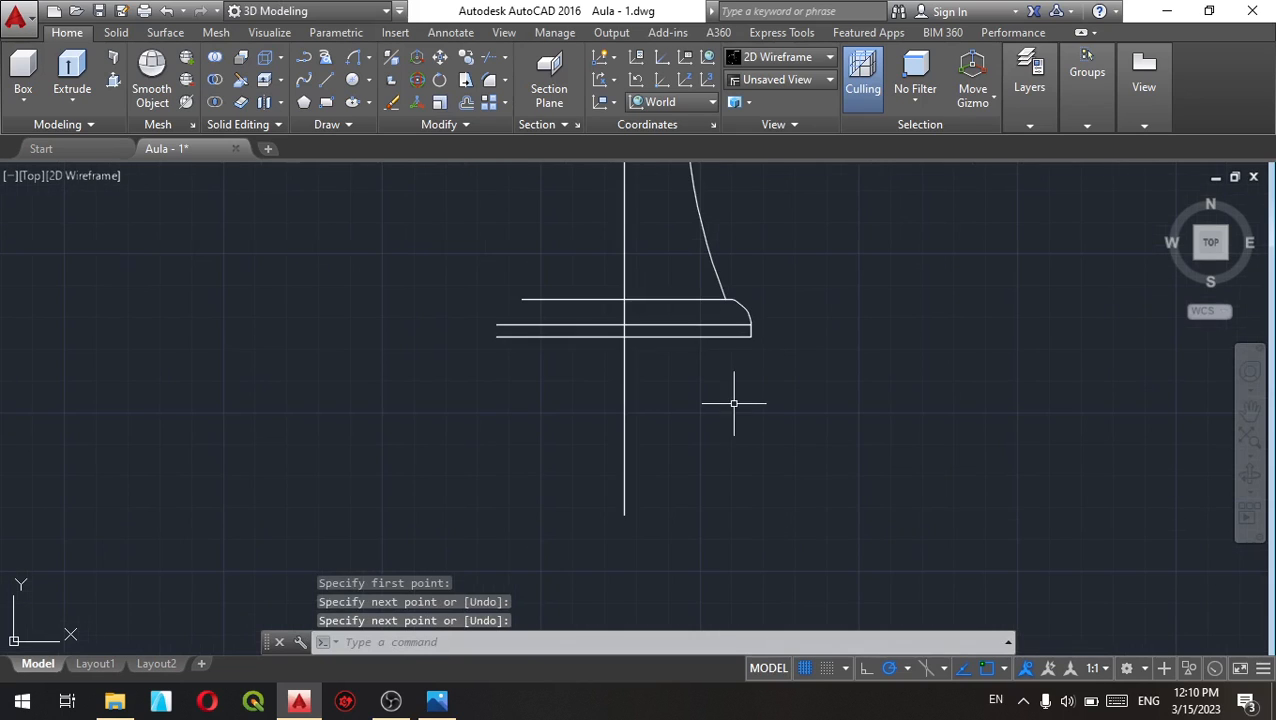
middle_click_drag(735, 404, 703, 340)
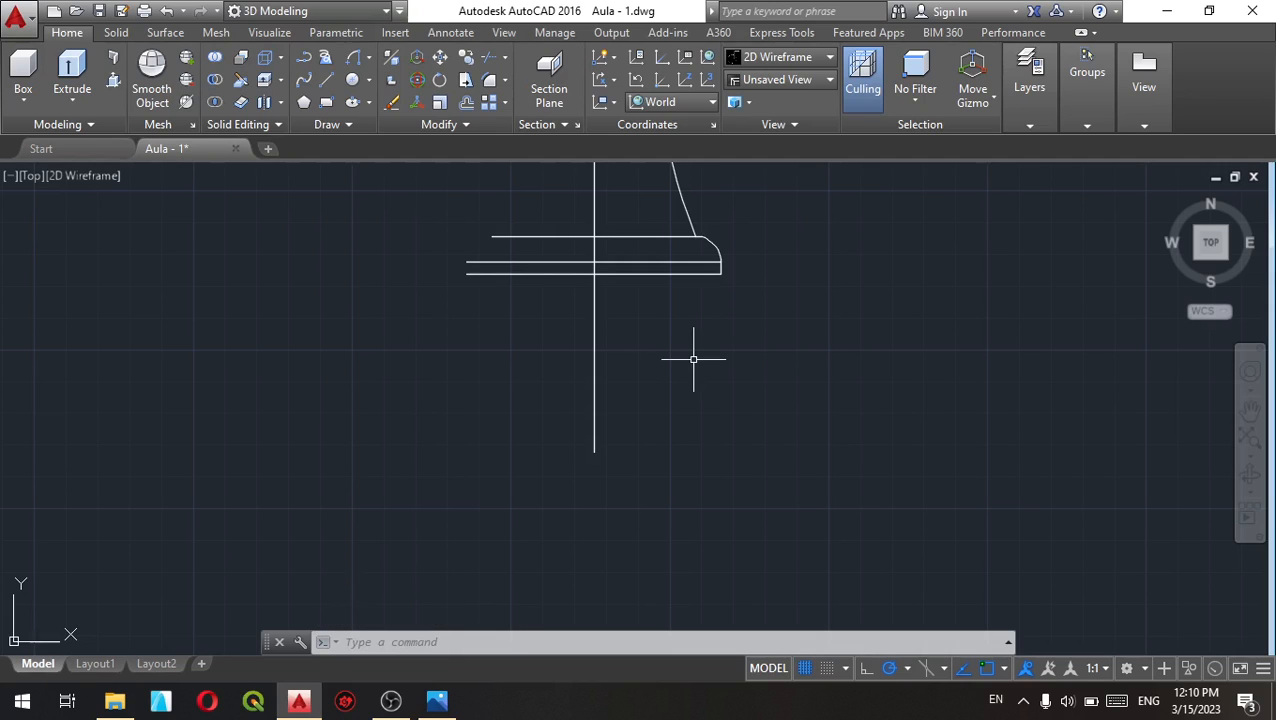
type("l")
key("Return")
left_click(689, 375)
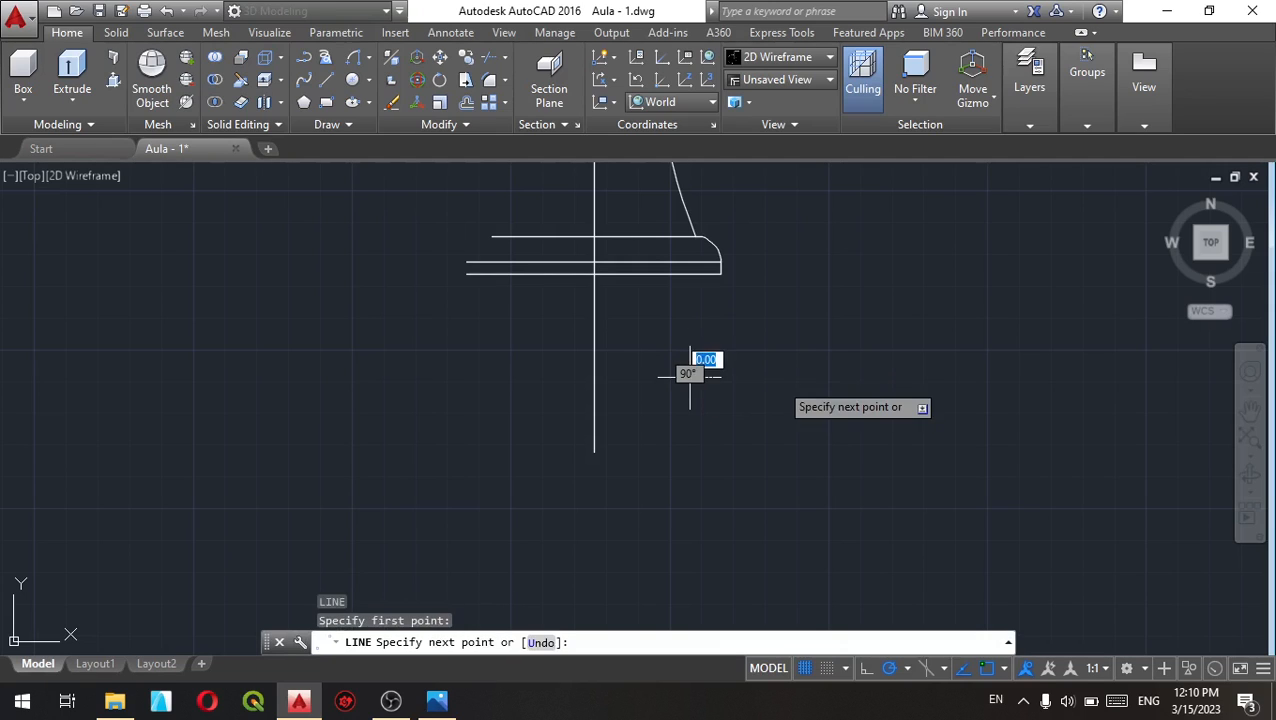
type("26")
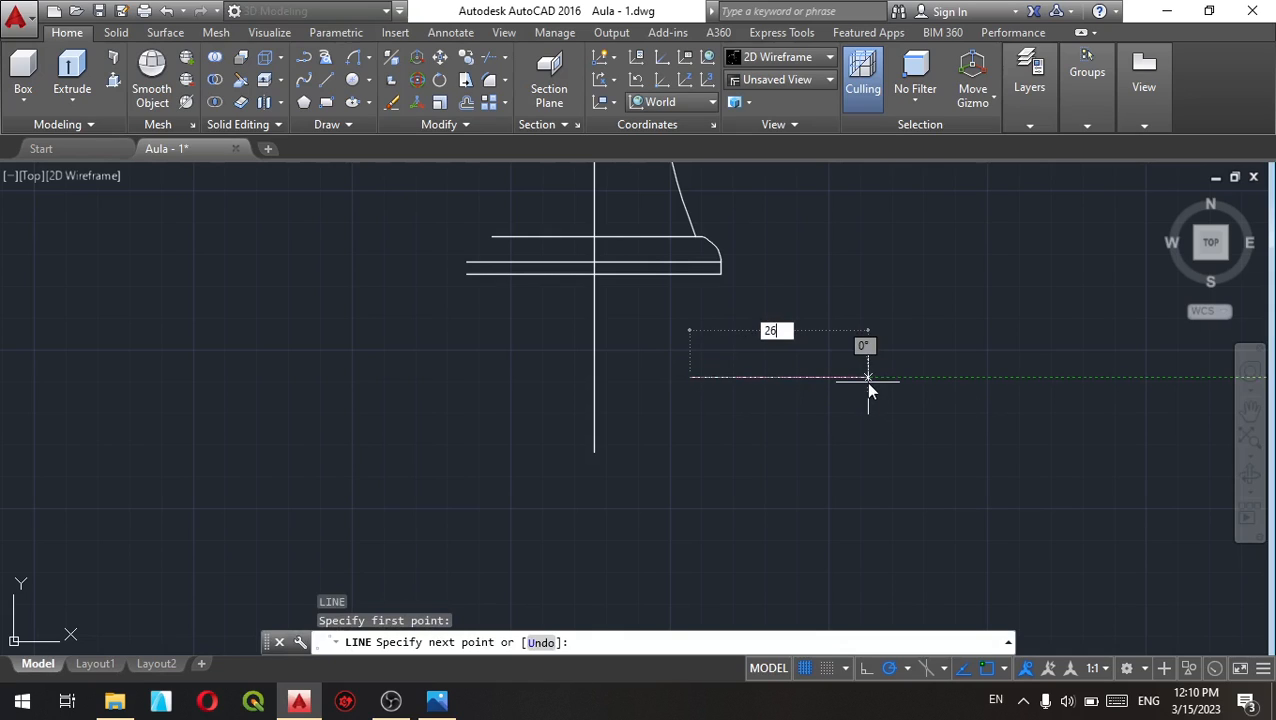
key("Return")
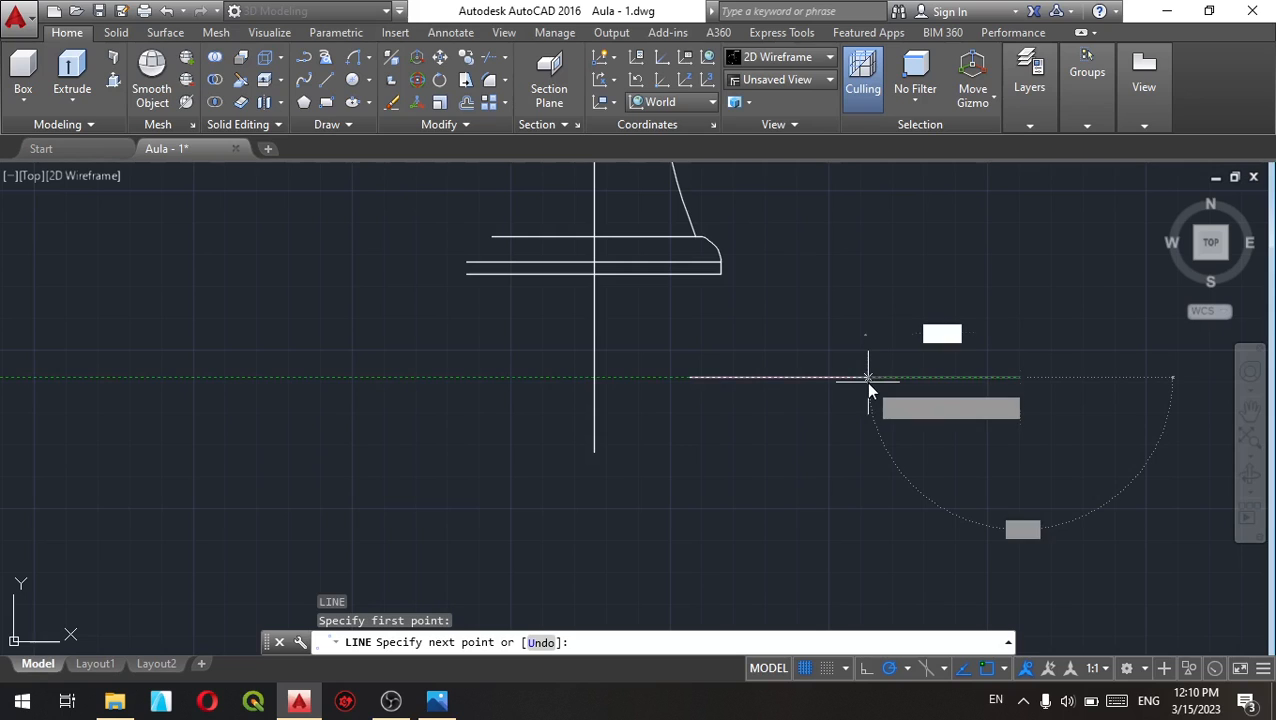
key("Return")
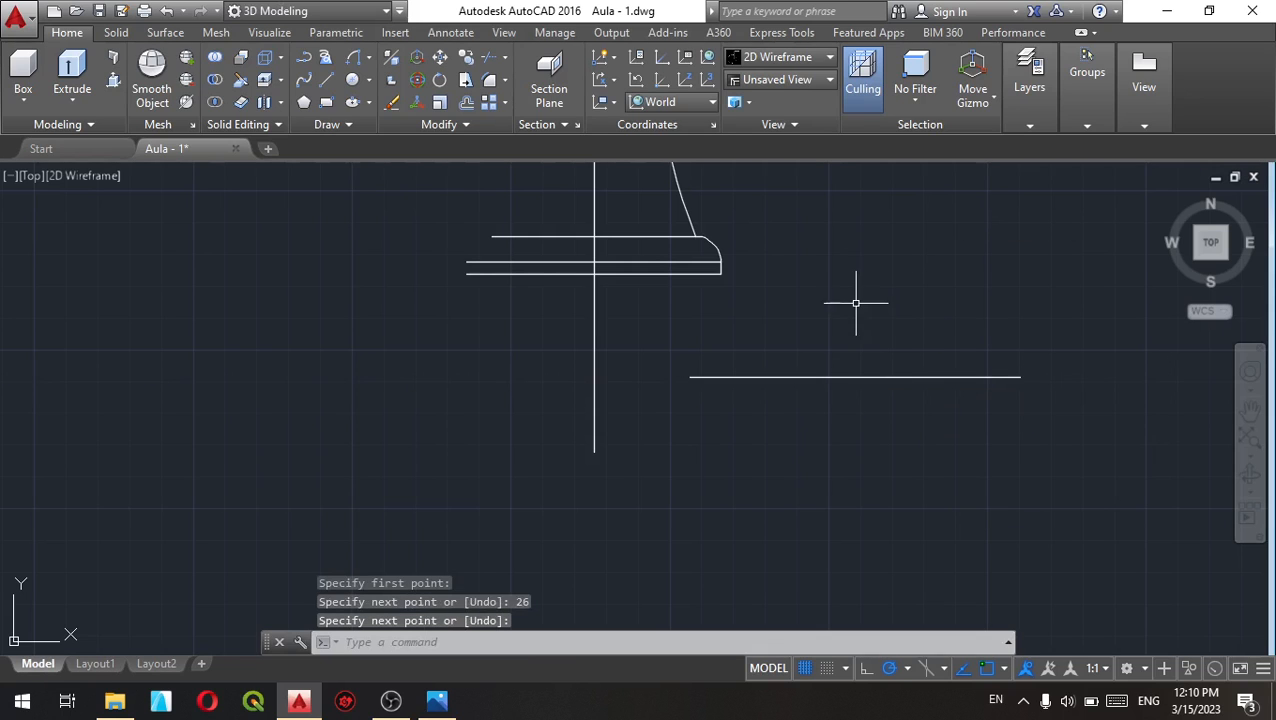
Step: Move the 26 mm line from its midpoint onto the lower 20 mm line's midpoint on the vertical axis
left_click(854, 376)
right_click(850, 375)
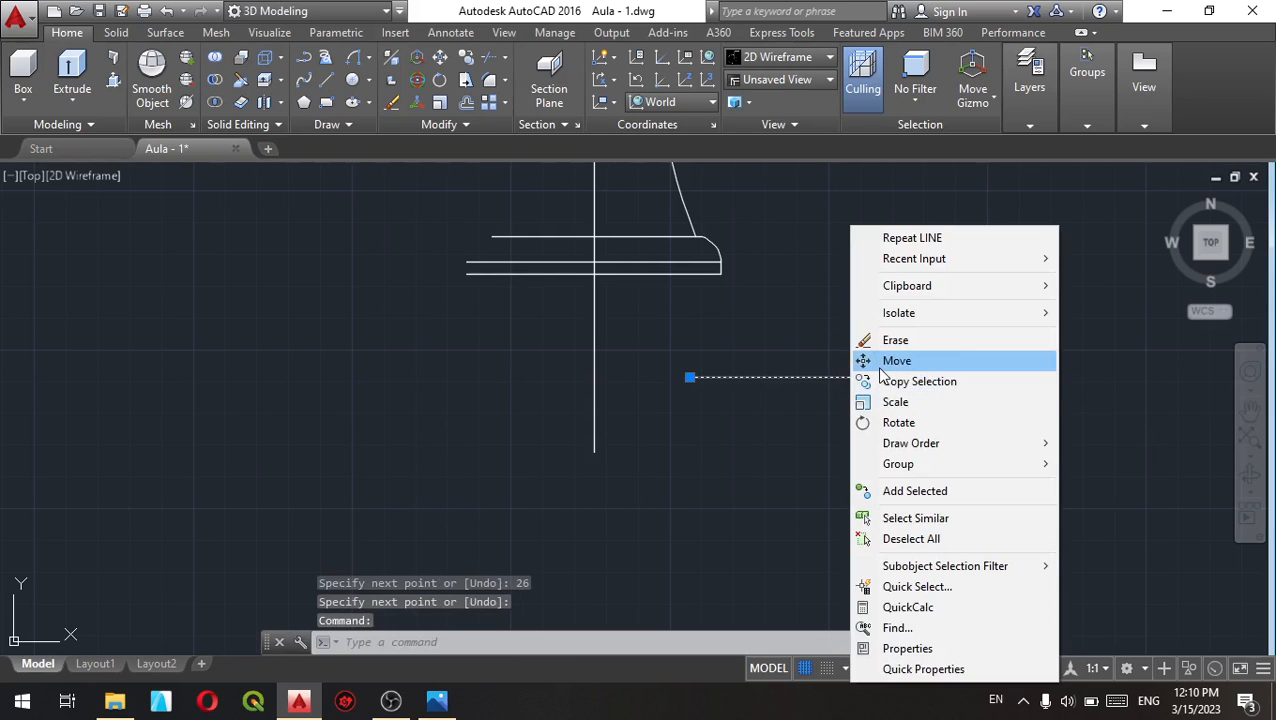
left_click(884, 362)
left_click(858, 368)
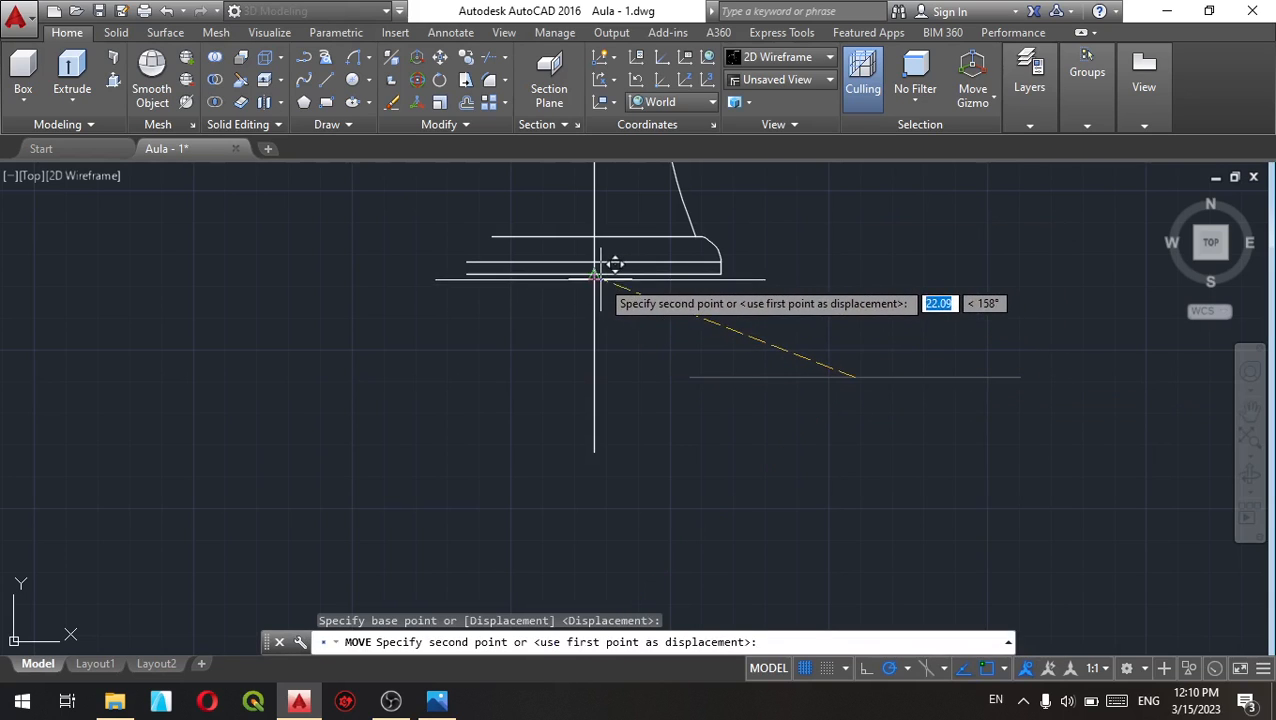
left_click(594, 272)
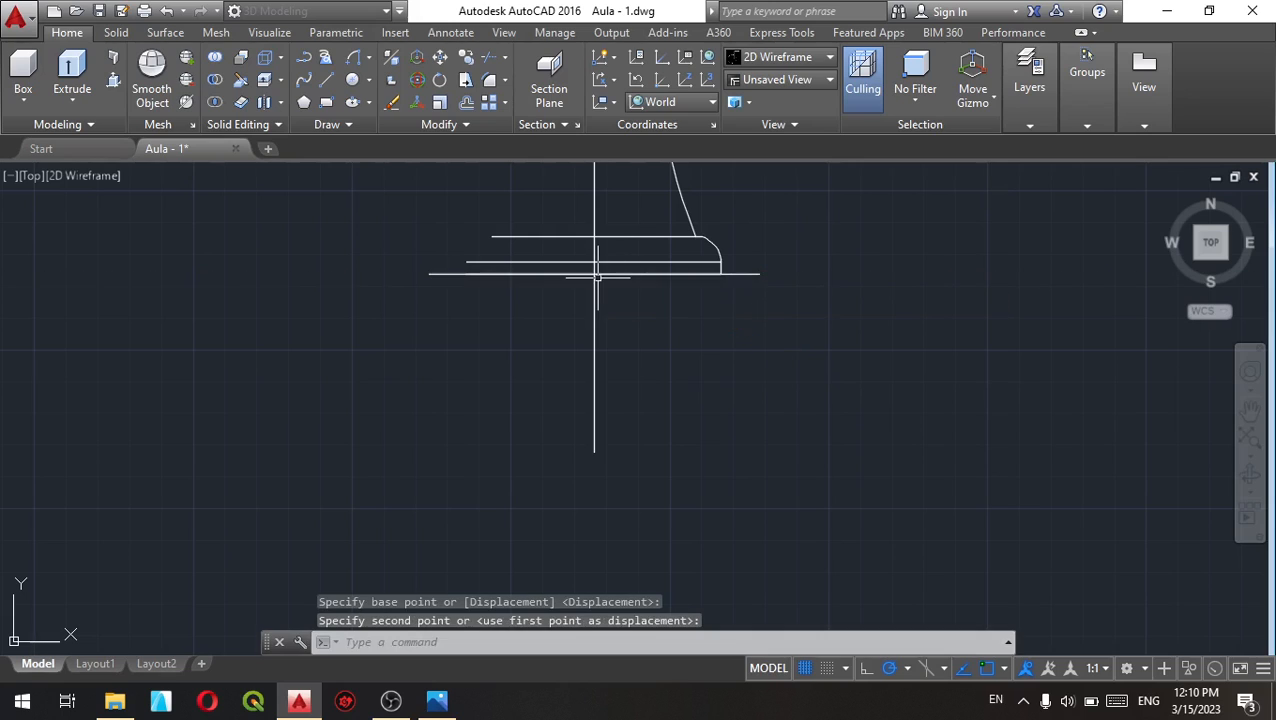
Step: Move the 26 mm line straight down by 8.97 mm from its right endpoint
left_click(752, 274)
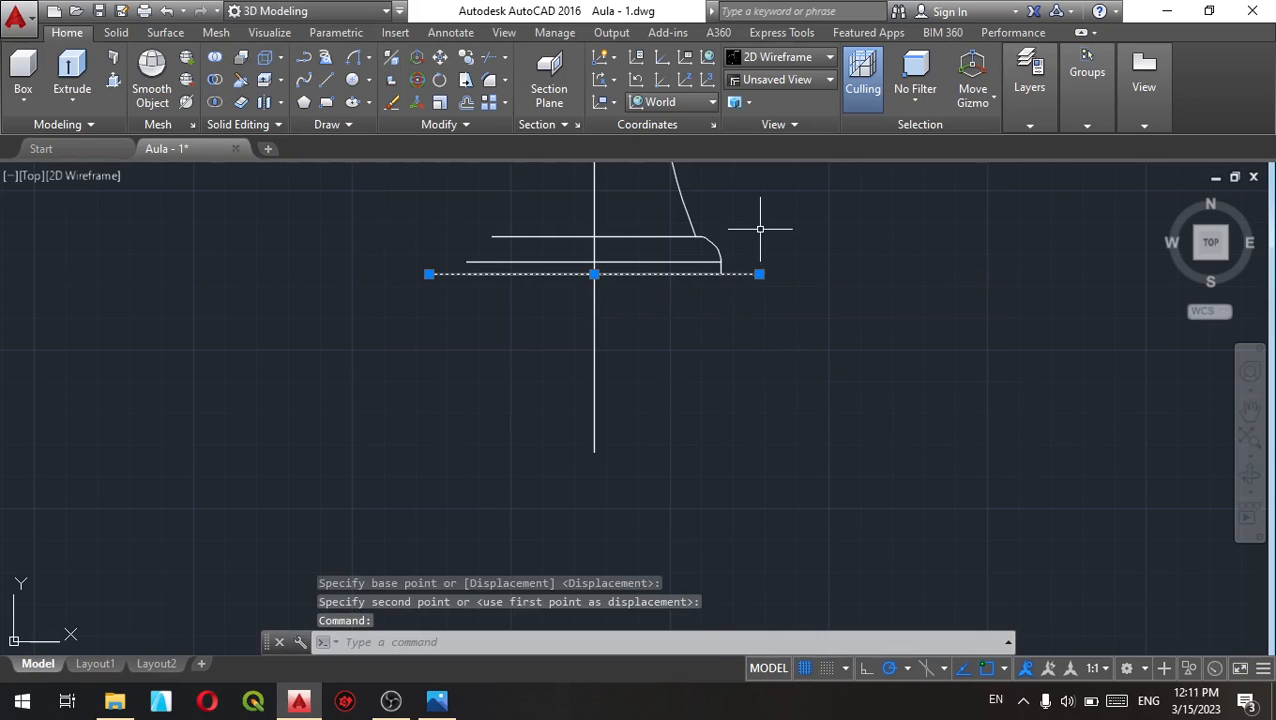
right_click(760, 229)
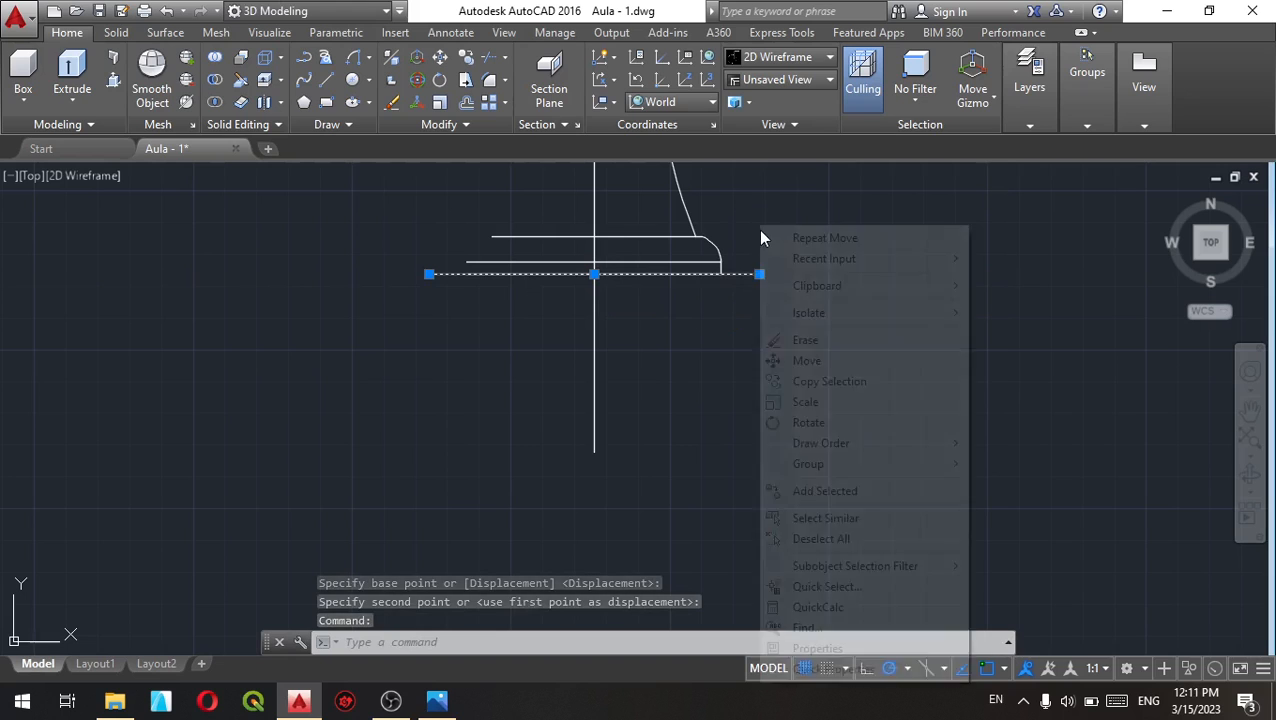
left_click(800, 360)
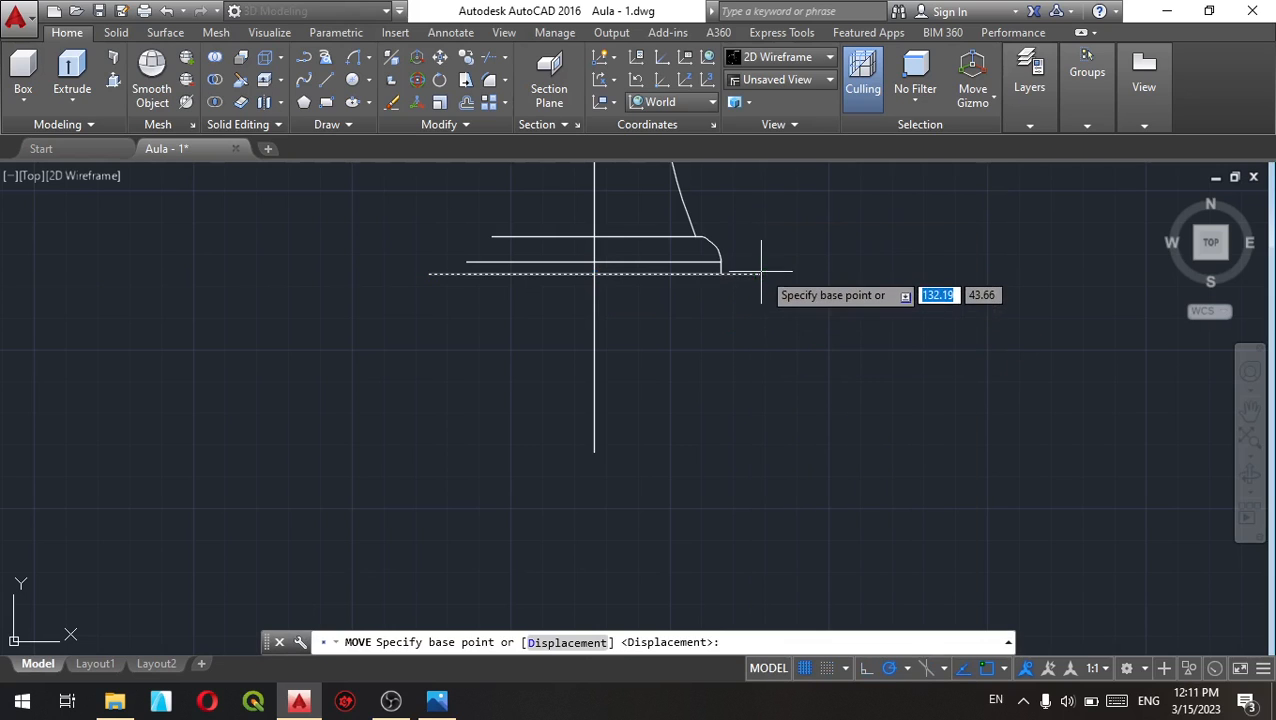
left_click(759, 274)
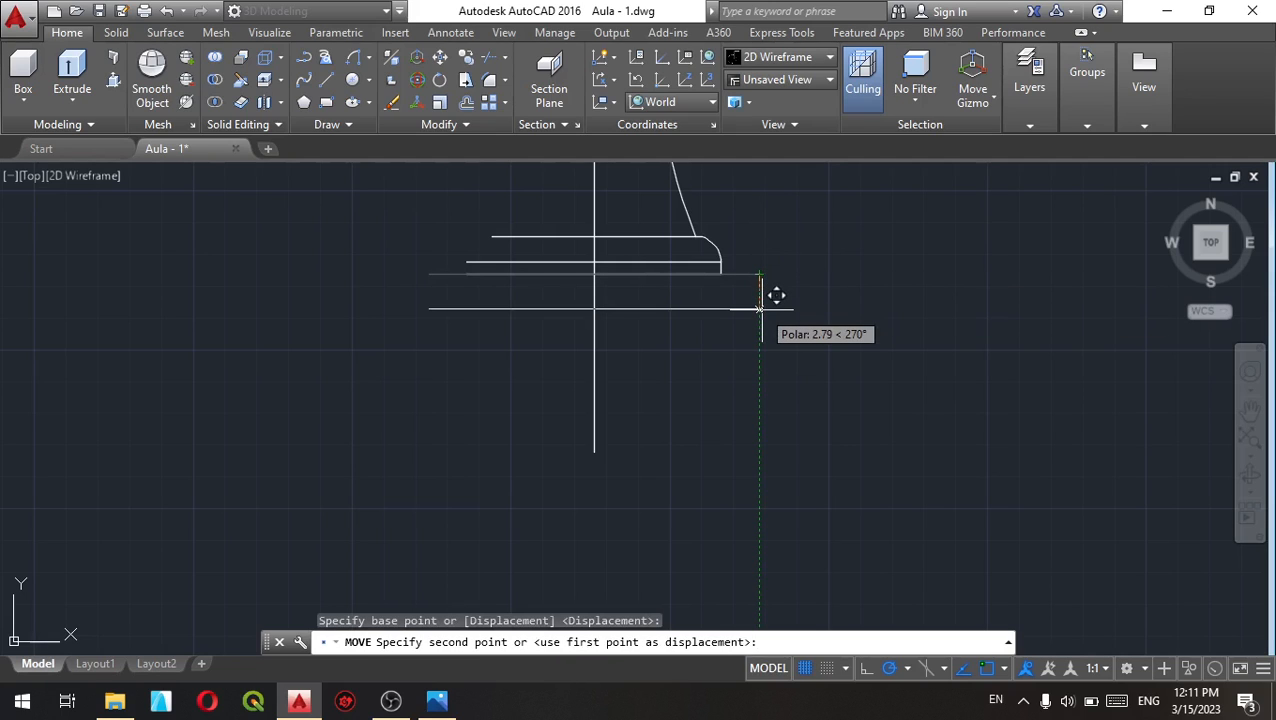
type("8")
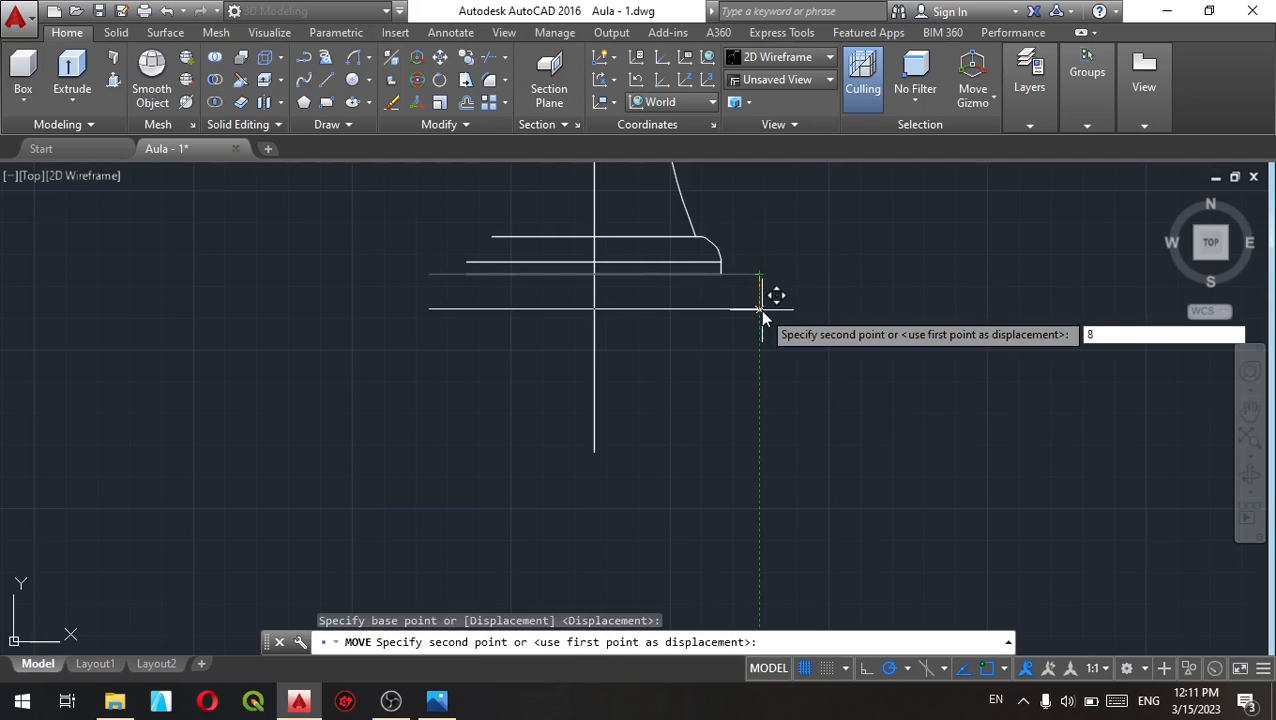
type(".97")
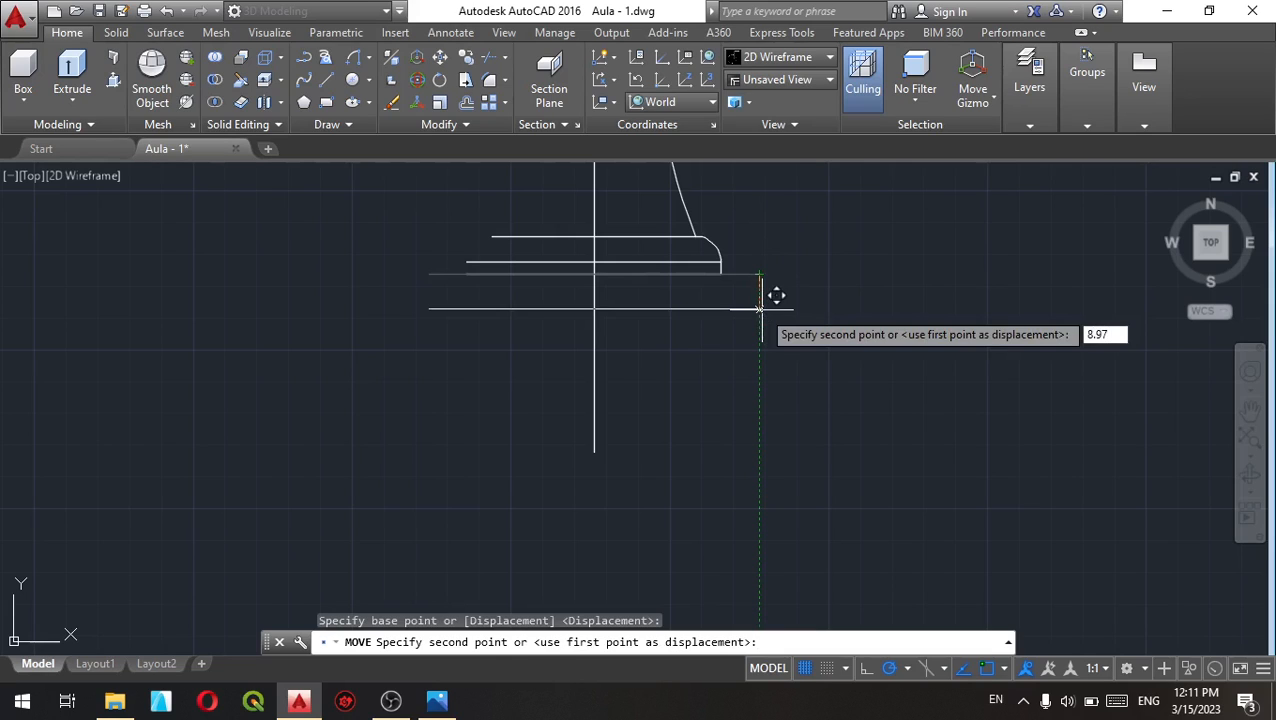
key("Return")
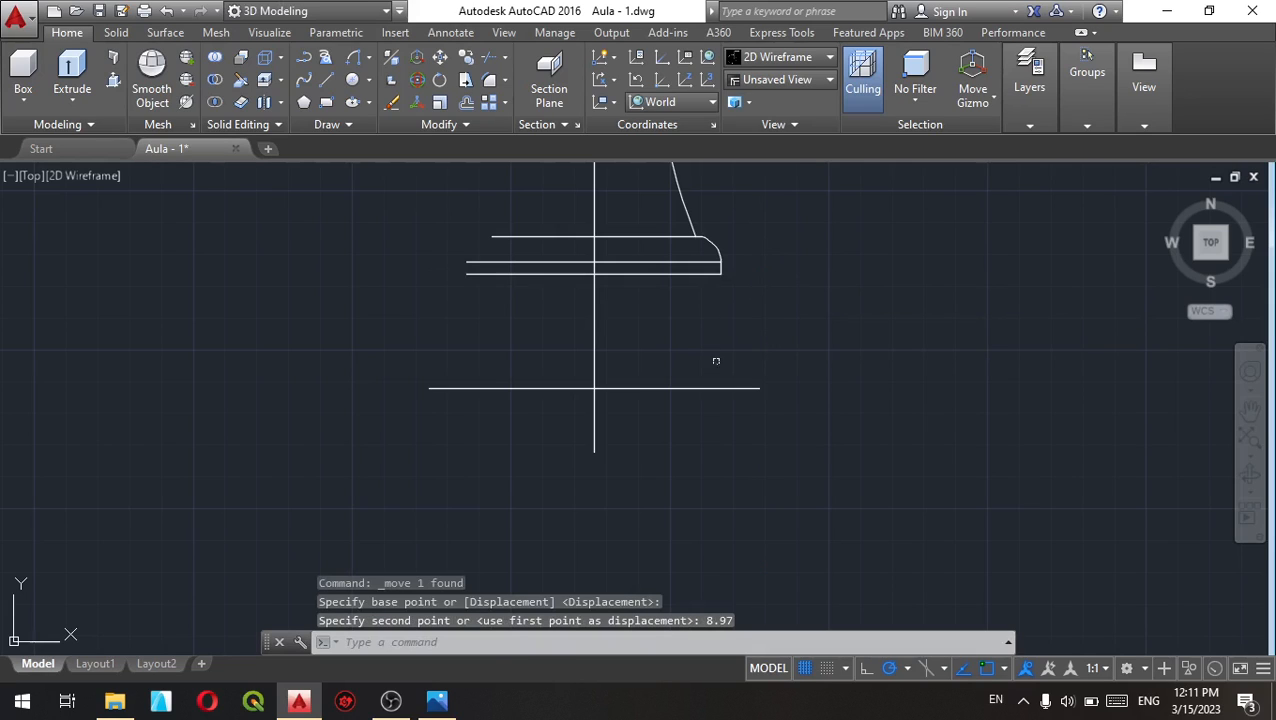
middle_click_drag(691, 461, 700, 391)
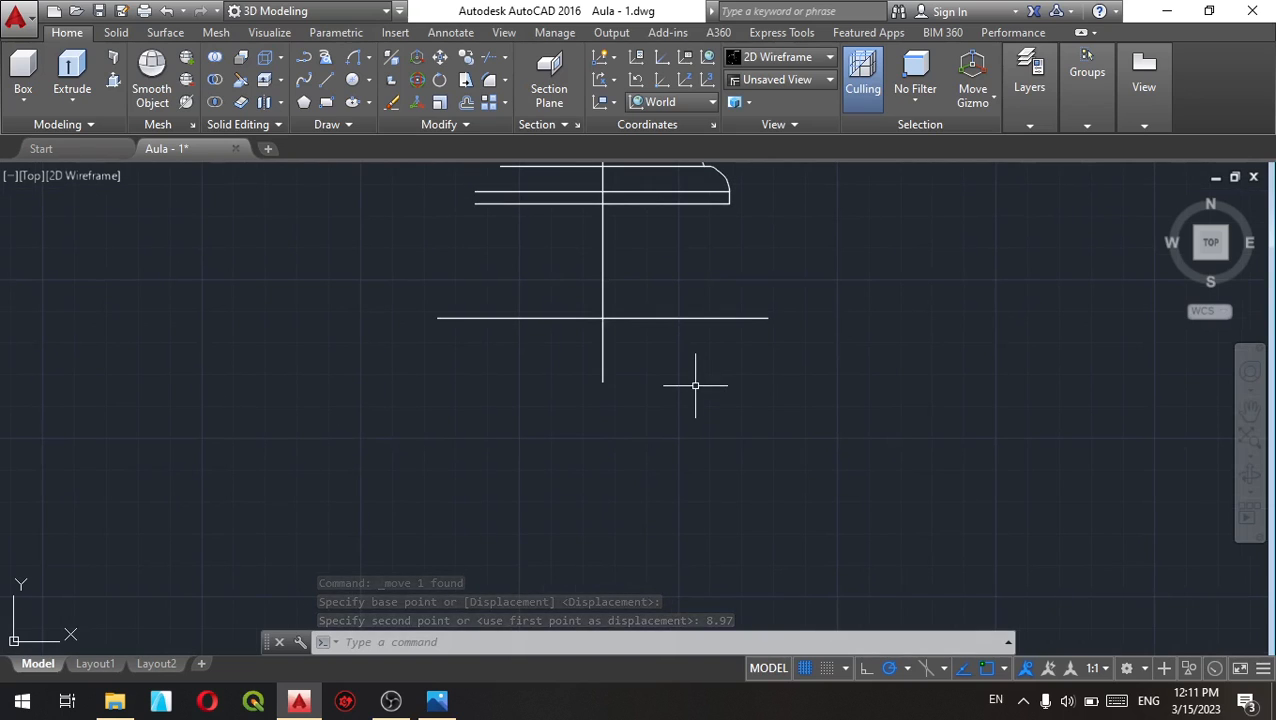
Step: Draw a 6 mm radius arc from the 26 mm line's right endpoint to the lower 20 mm line's right endpoint
left_click(355, 59)
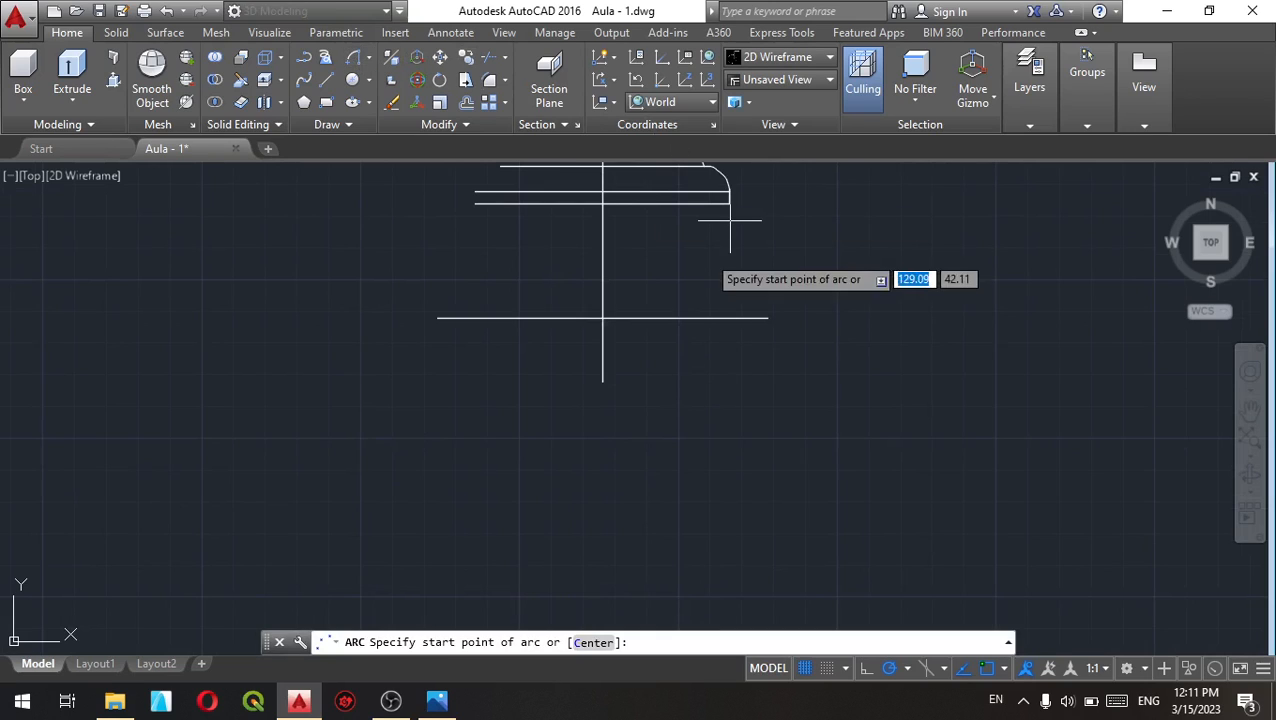
left_click(767, 318)
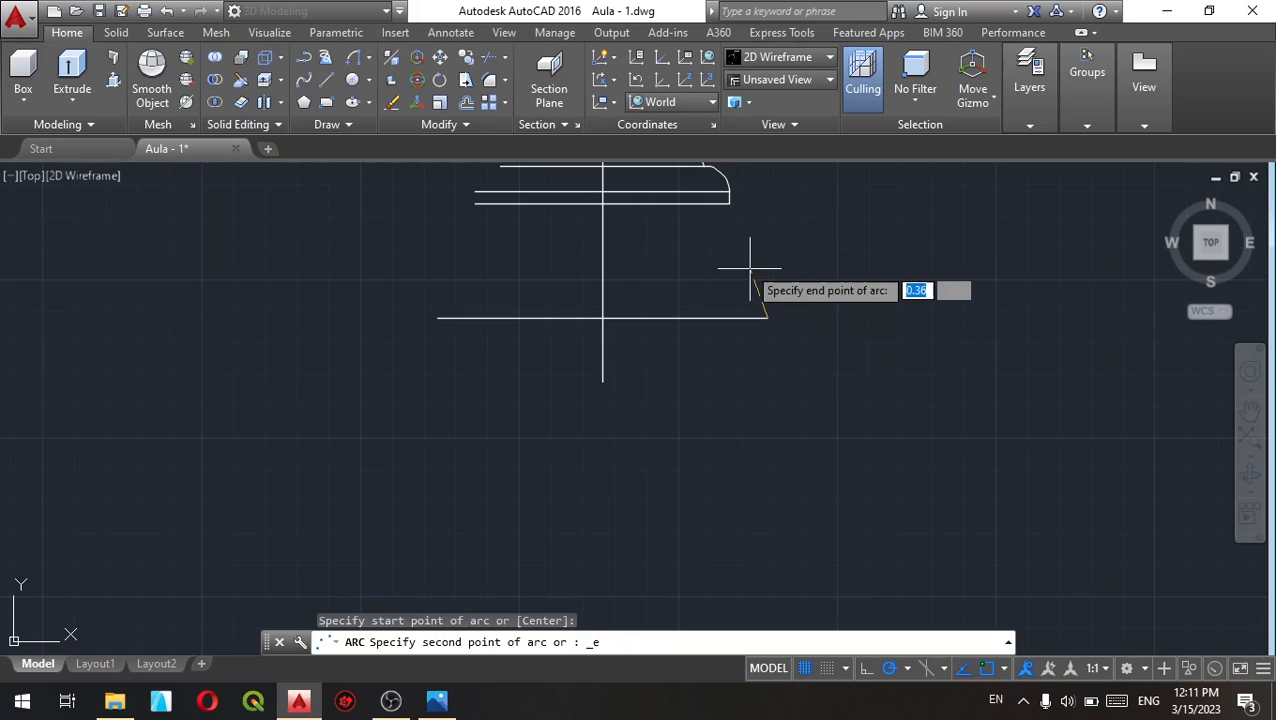
left_click(729, 204)
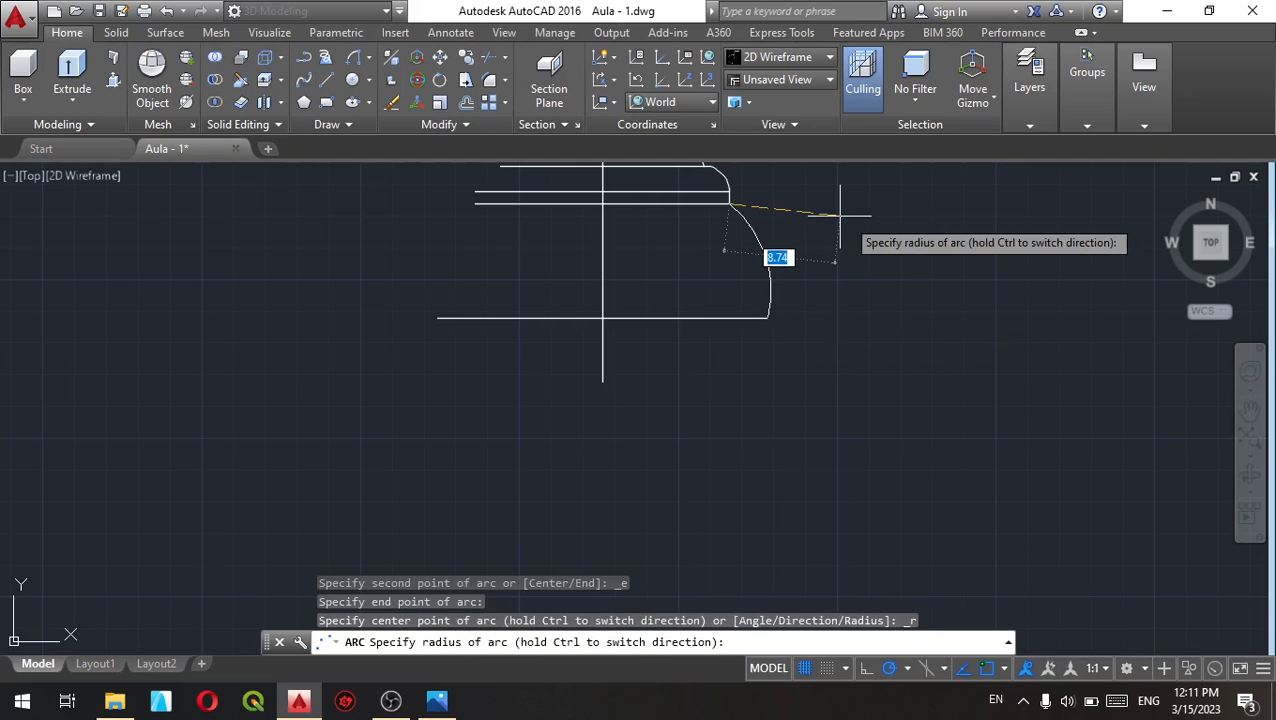
key("Return")
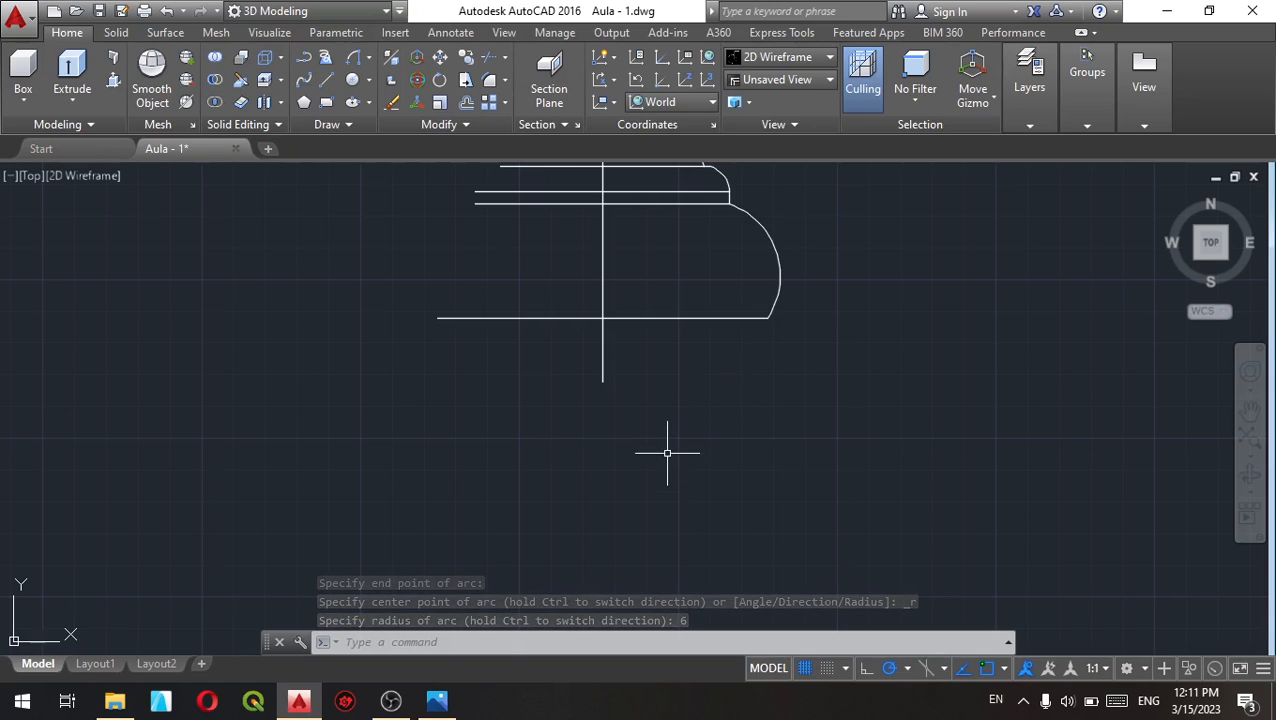
type("L")
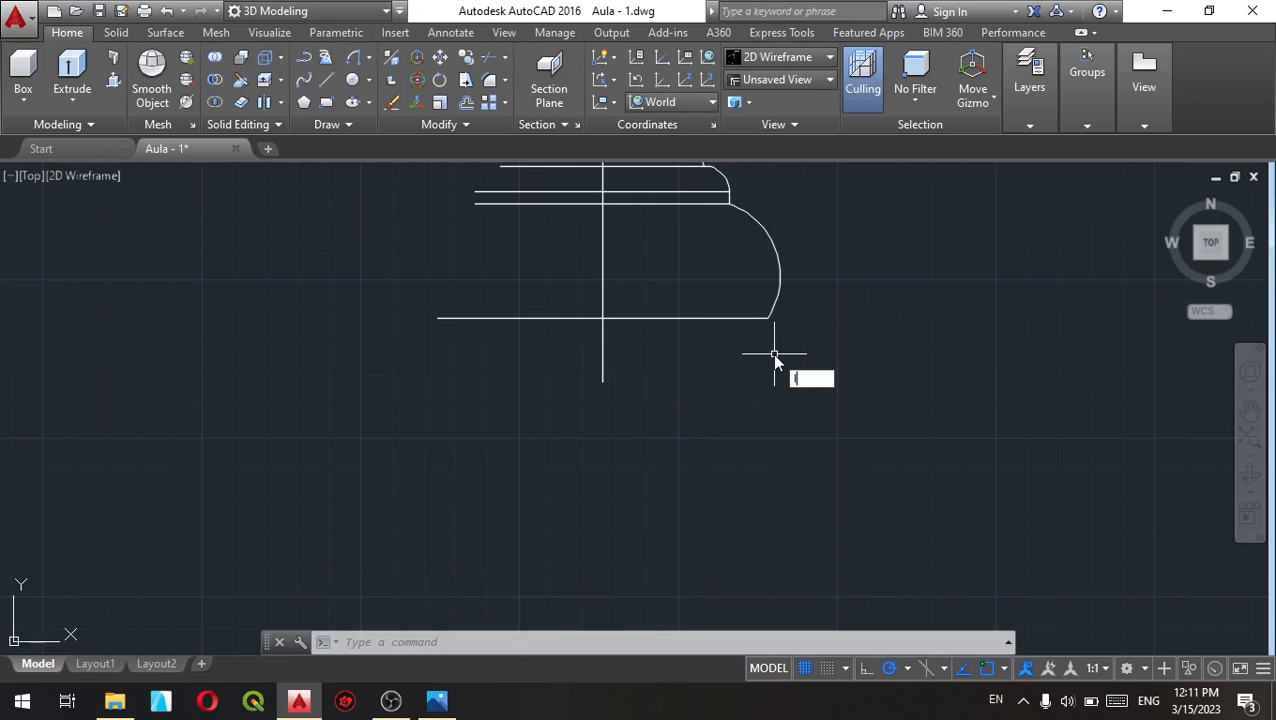
key("Return")
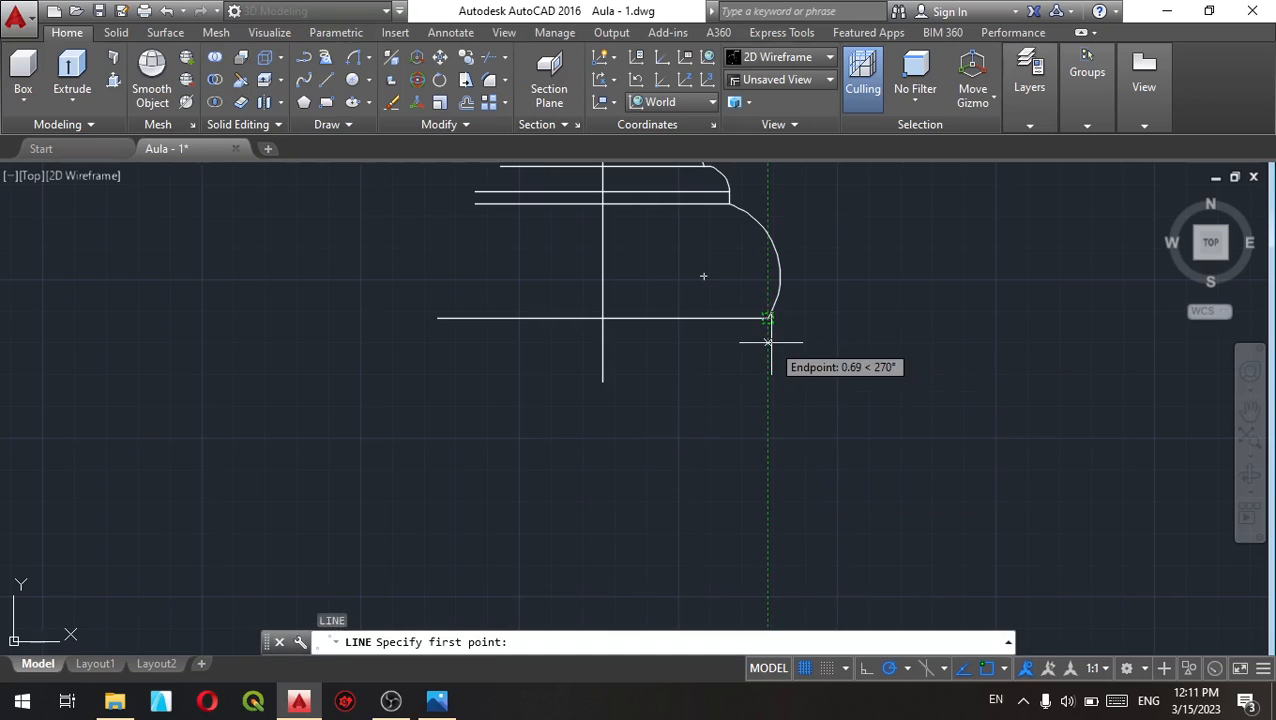
key("Escape")
key("Escape")
key("Escape")
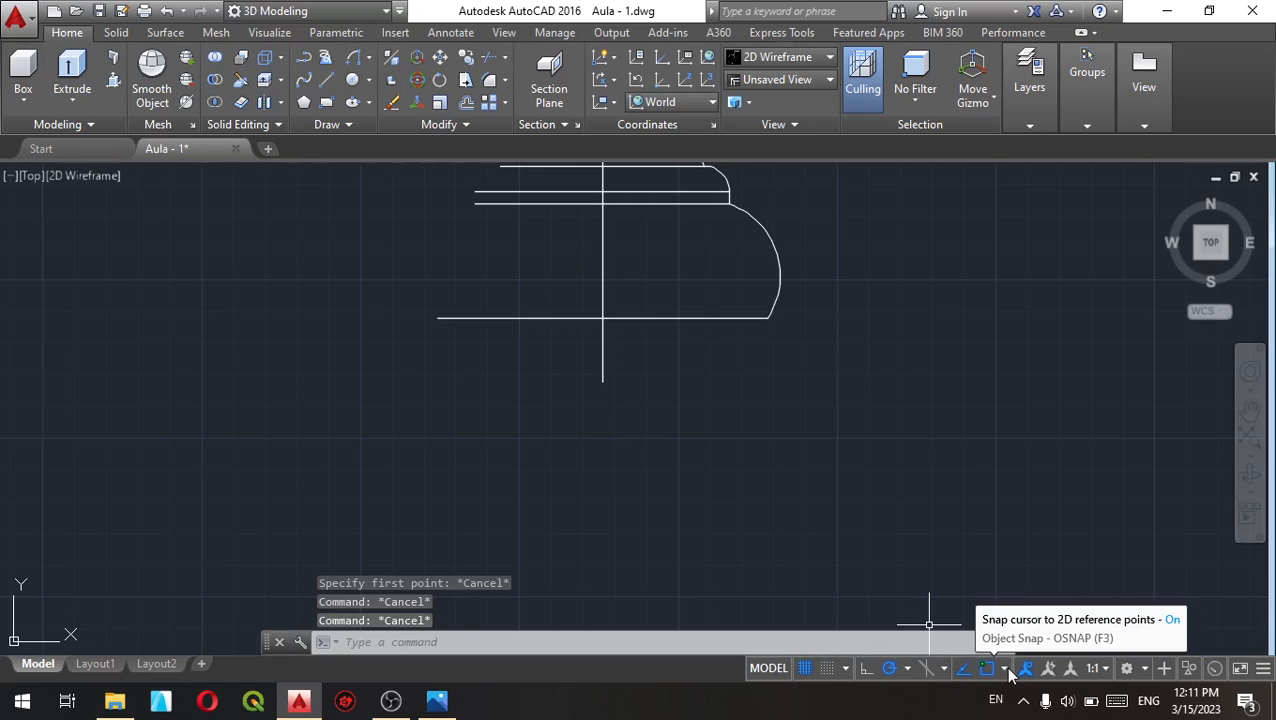
Step: With 45° polar tracking, draw a line diagonally down and outward from the 26 mm line's right endpoint to the level of the axis's bottom end
left_click(905, 670)
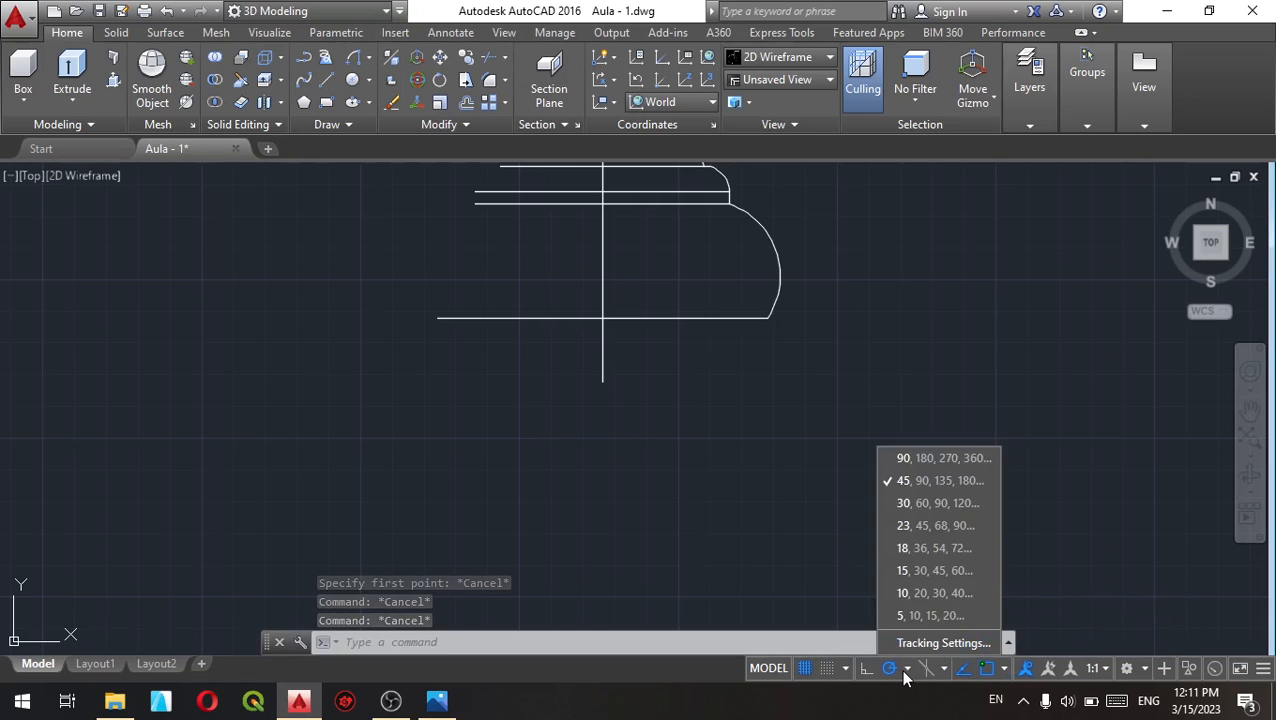
left_click(921, 481)
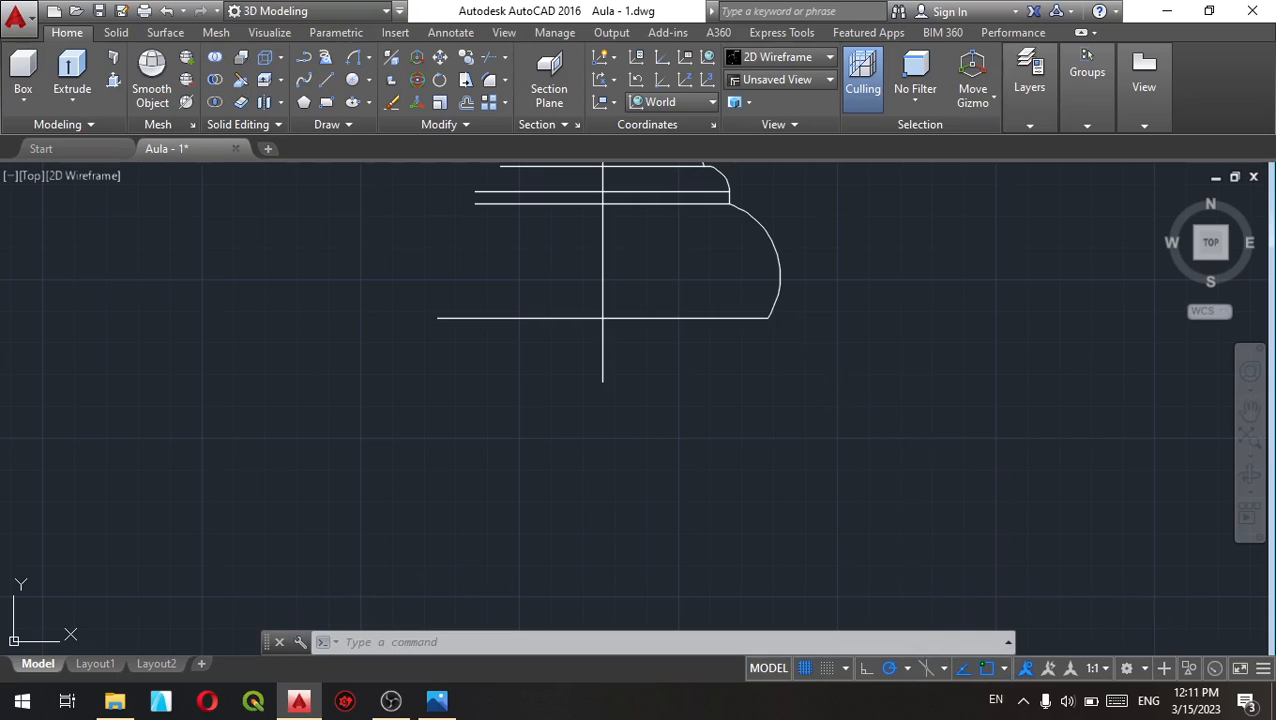
type("l")
key("Return")
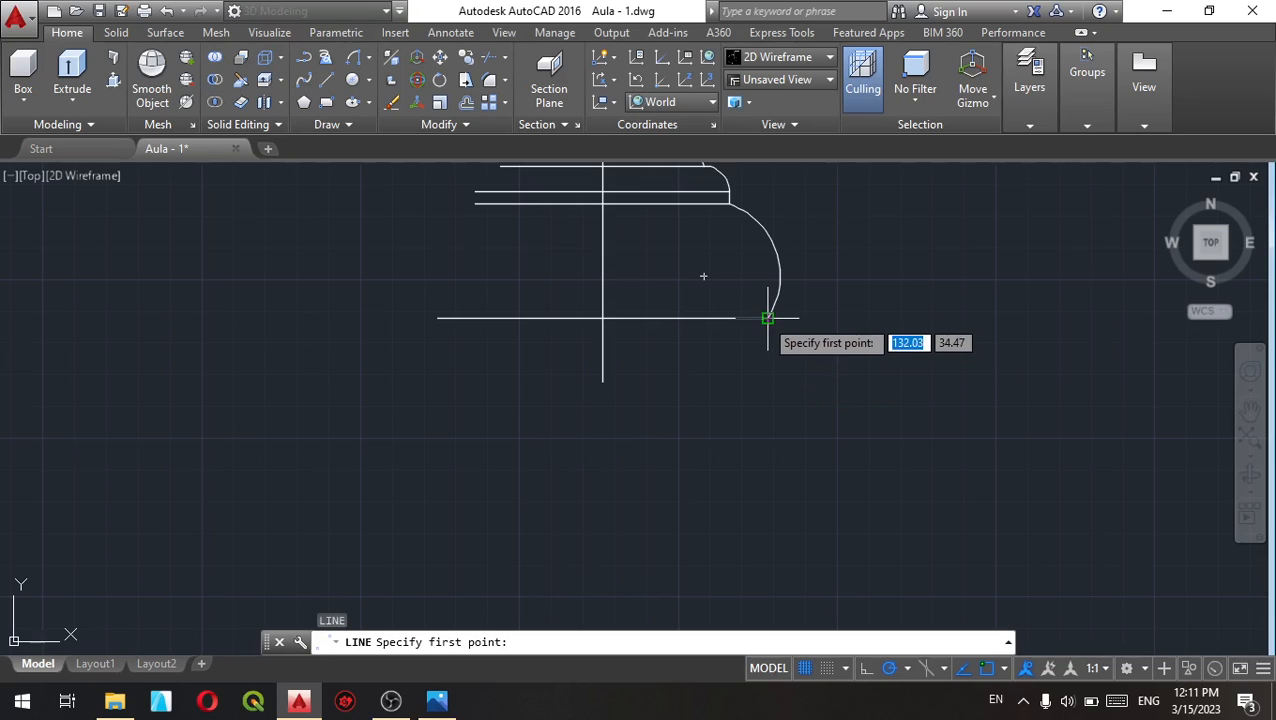
left_click(767, 318)
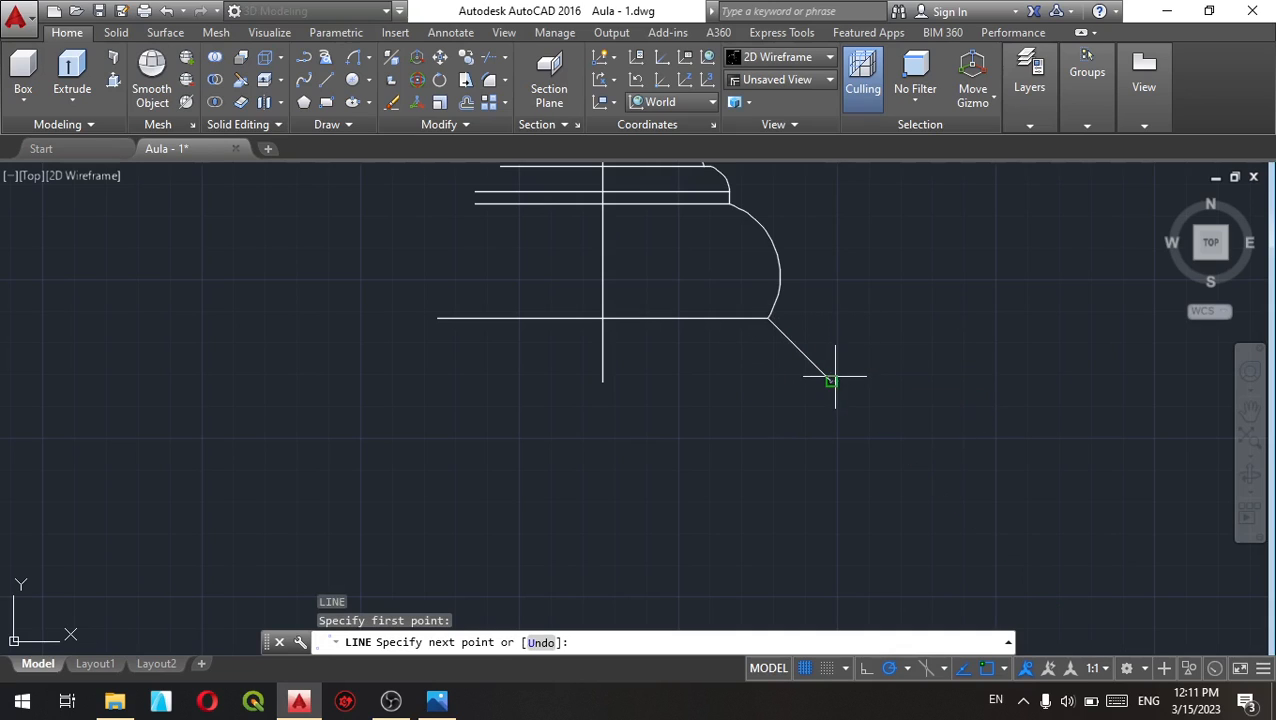
left_click(831, 381)
key("Return")
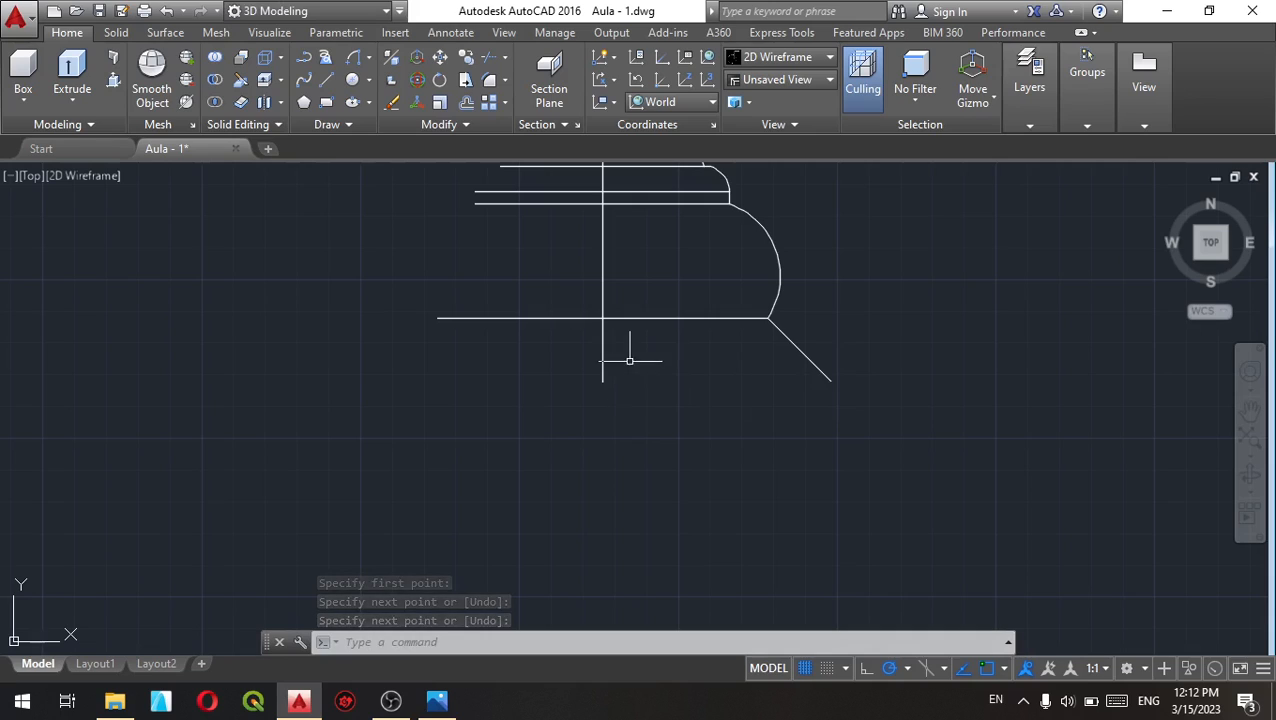
Step: Copy the 26 mm line 2 mm straight down, using its right endpoint as base point
left_click(638, 319)
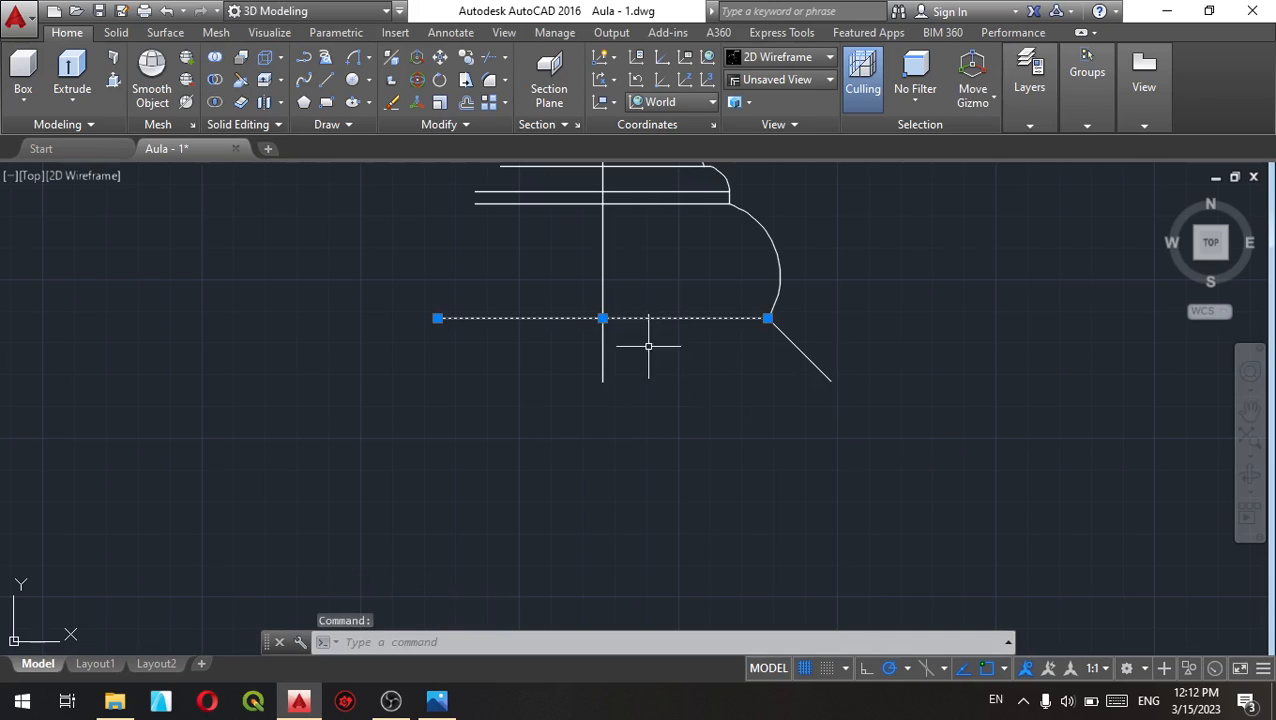
right_click(665, 391)
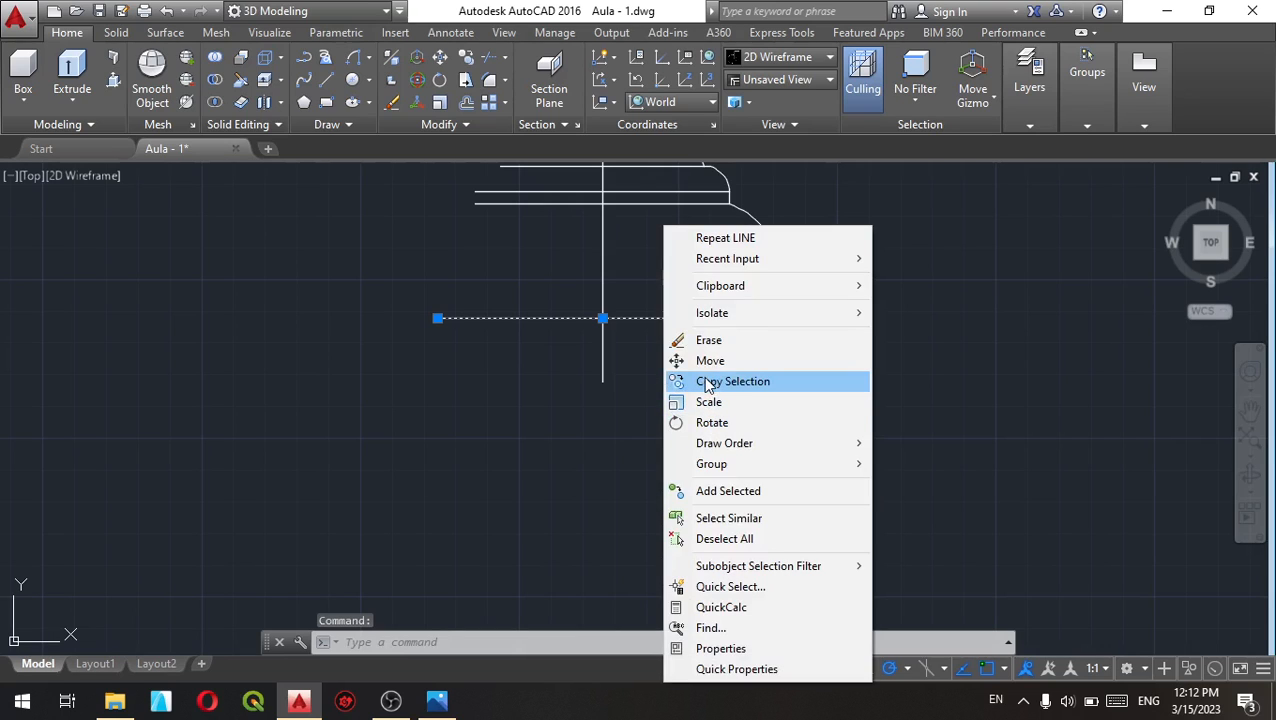
left_click(707, 381)
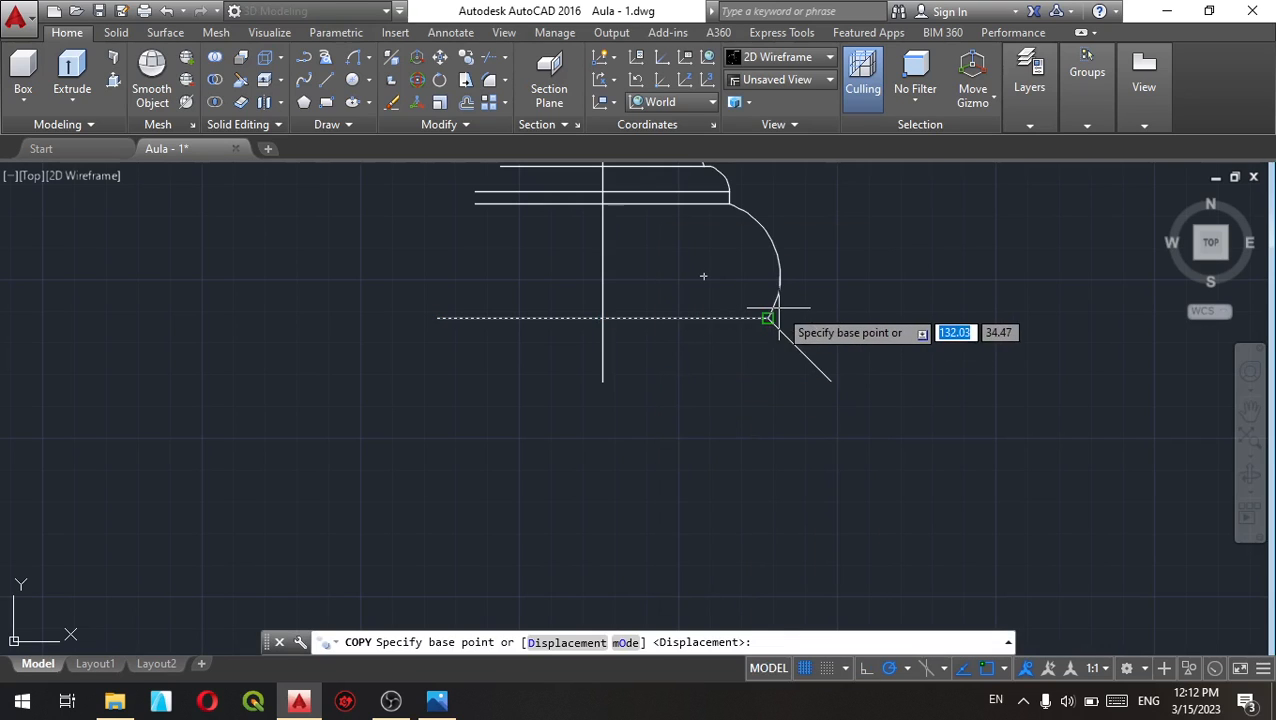
left_click(767, 318)
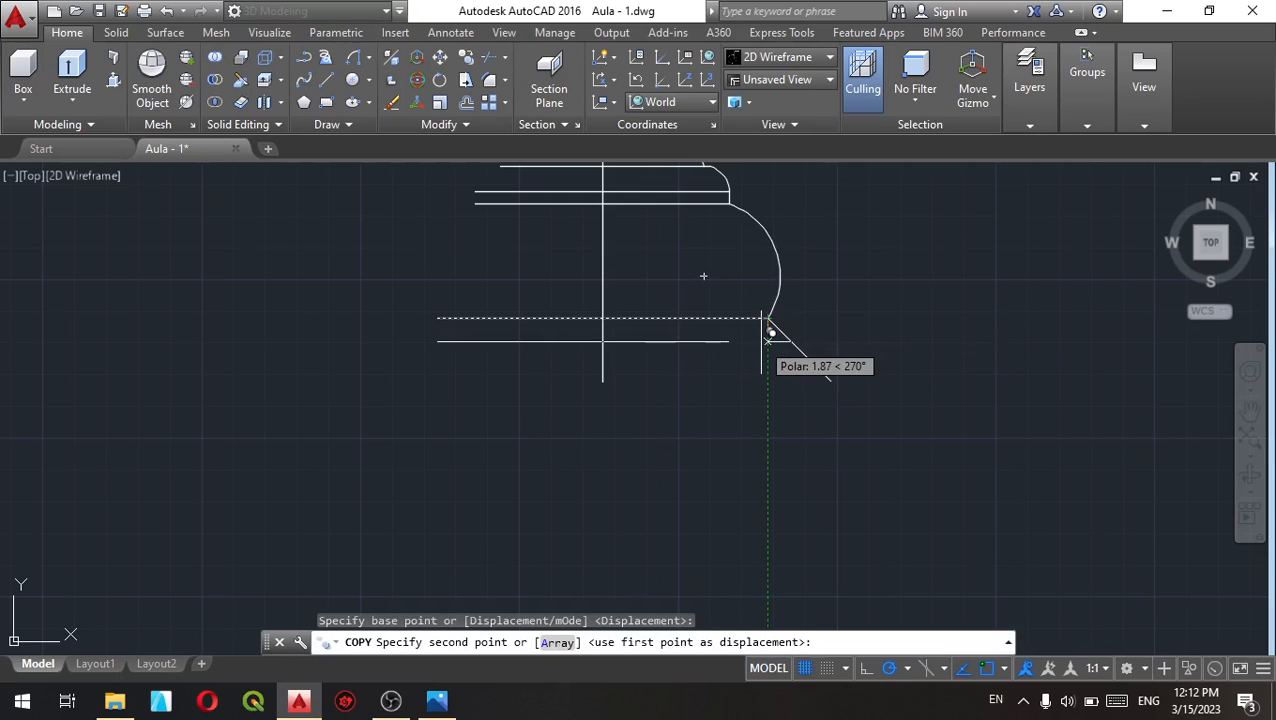
type("2")
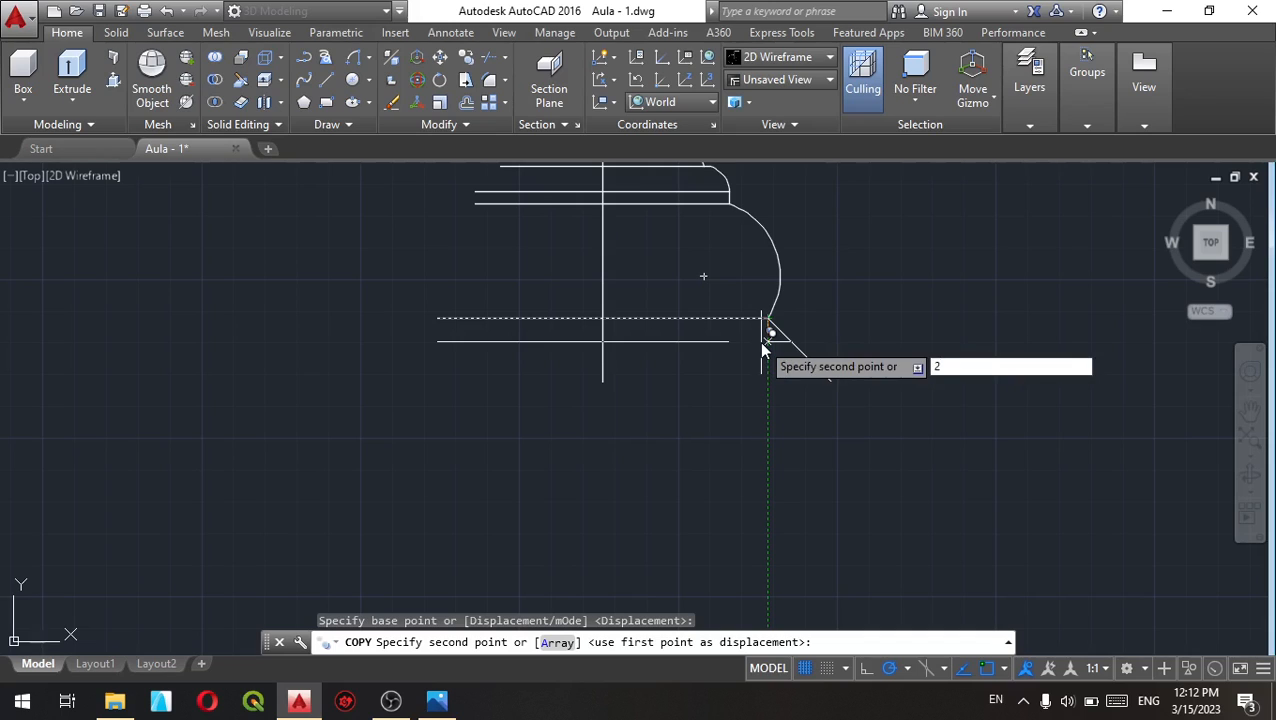
key("Return")
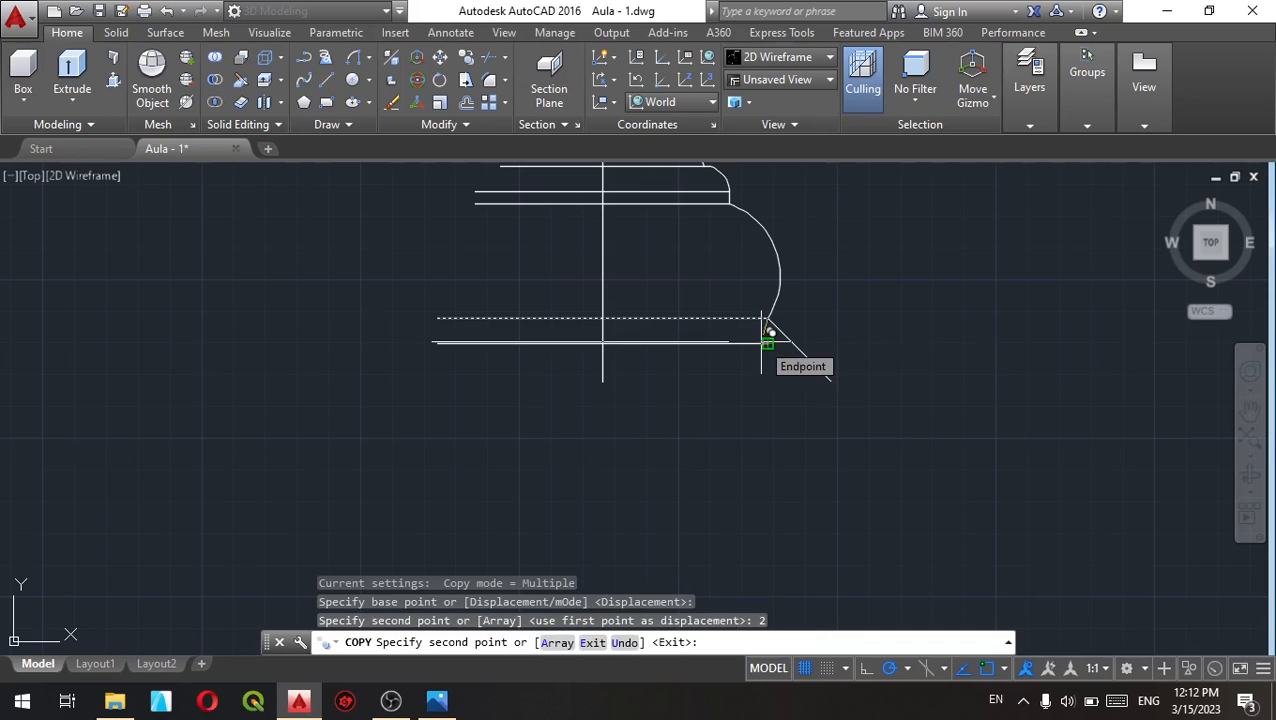
key("Escape")
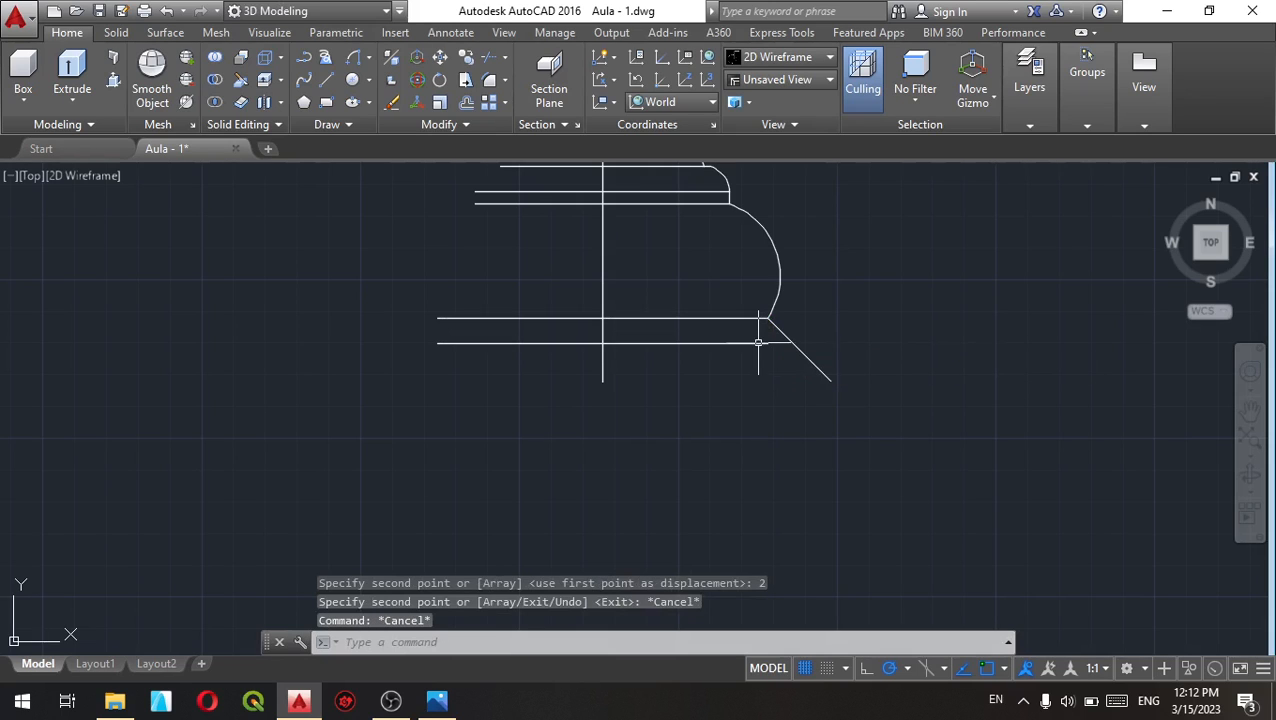
scroll(757, 343, "up", 2)
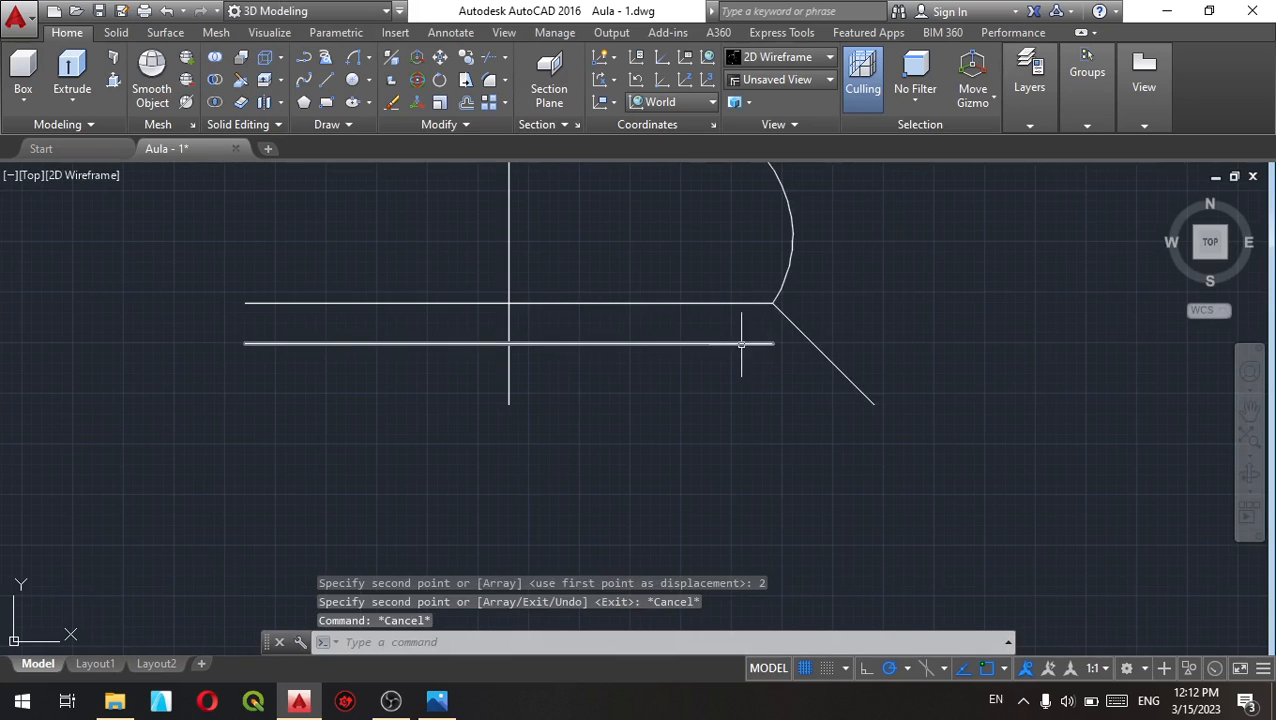
type("ex")
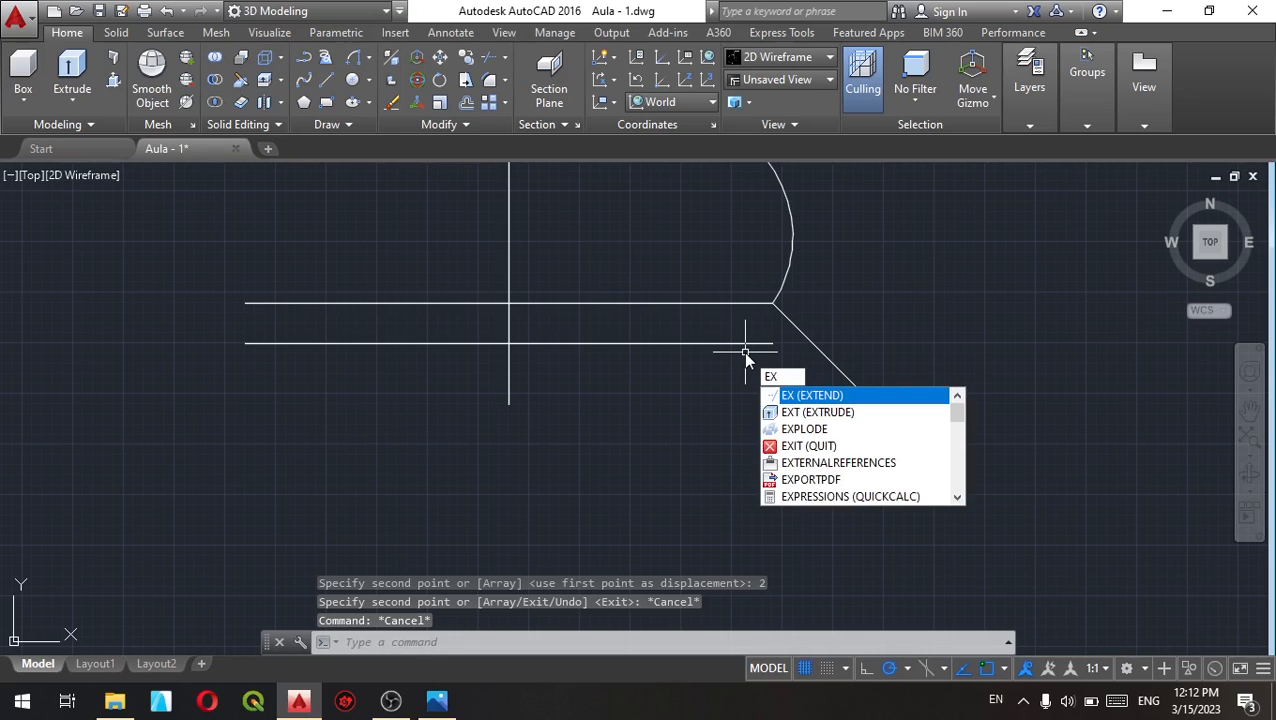
left_click(818, 395)
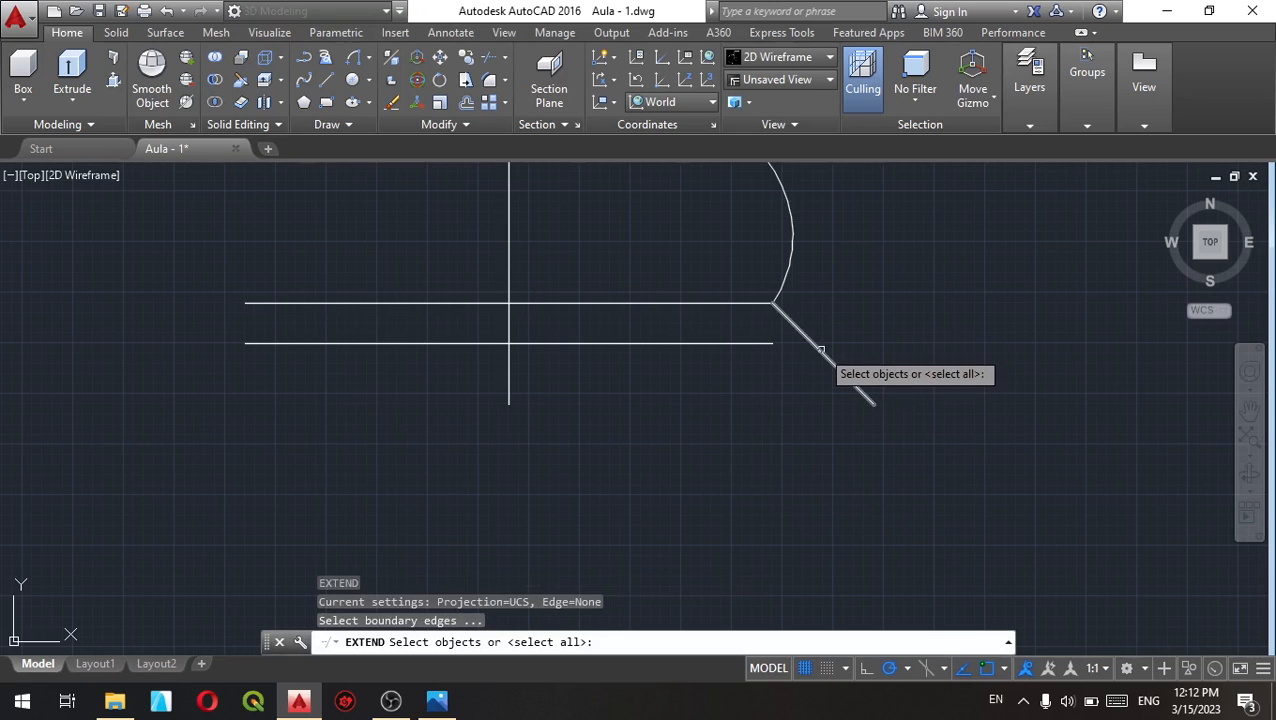
left_click(826, 355)
key("Return")
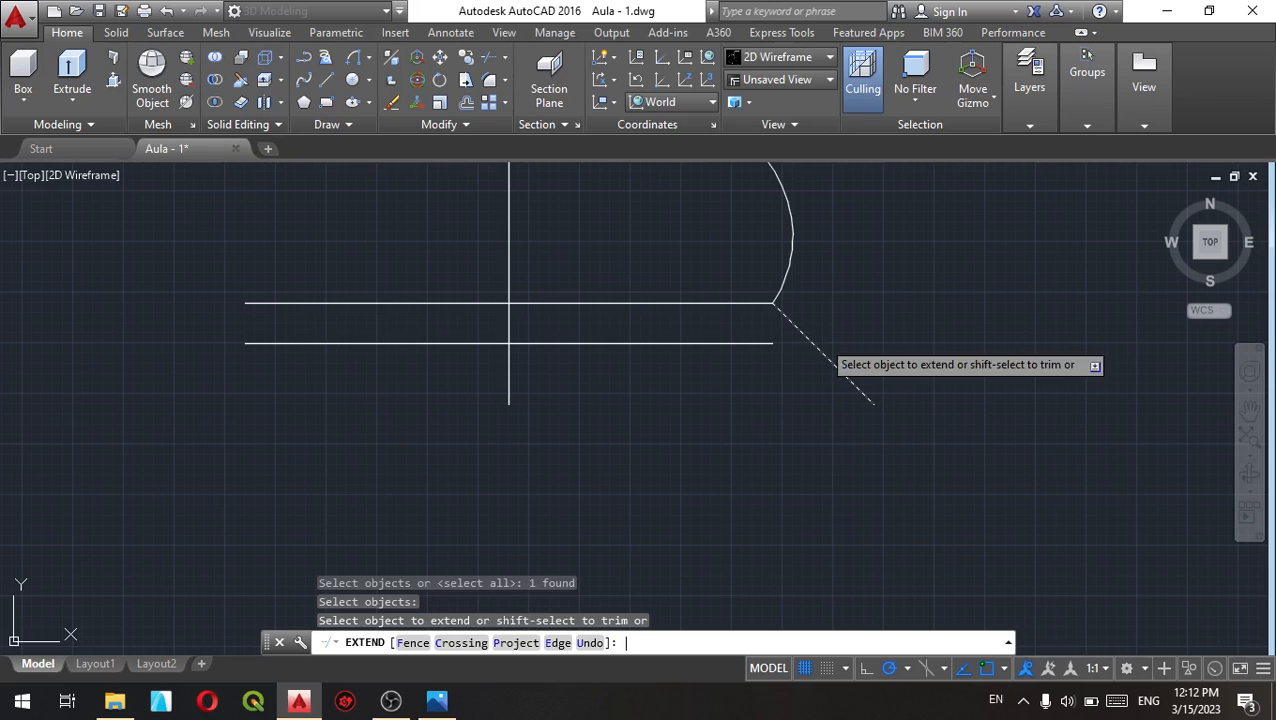
key("Escape")
key("Escape")
key("Escape")
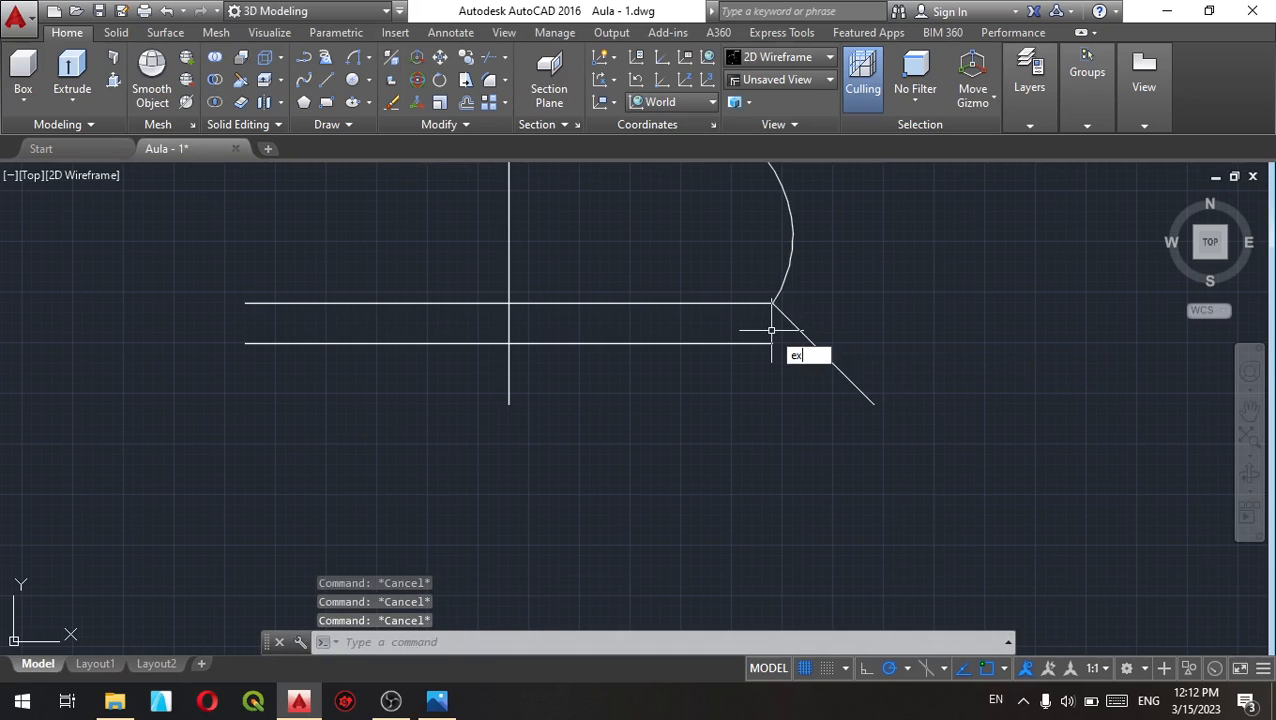
Step: Extend the right end of the copied horizontal line to the diagonal line
key("Return")
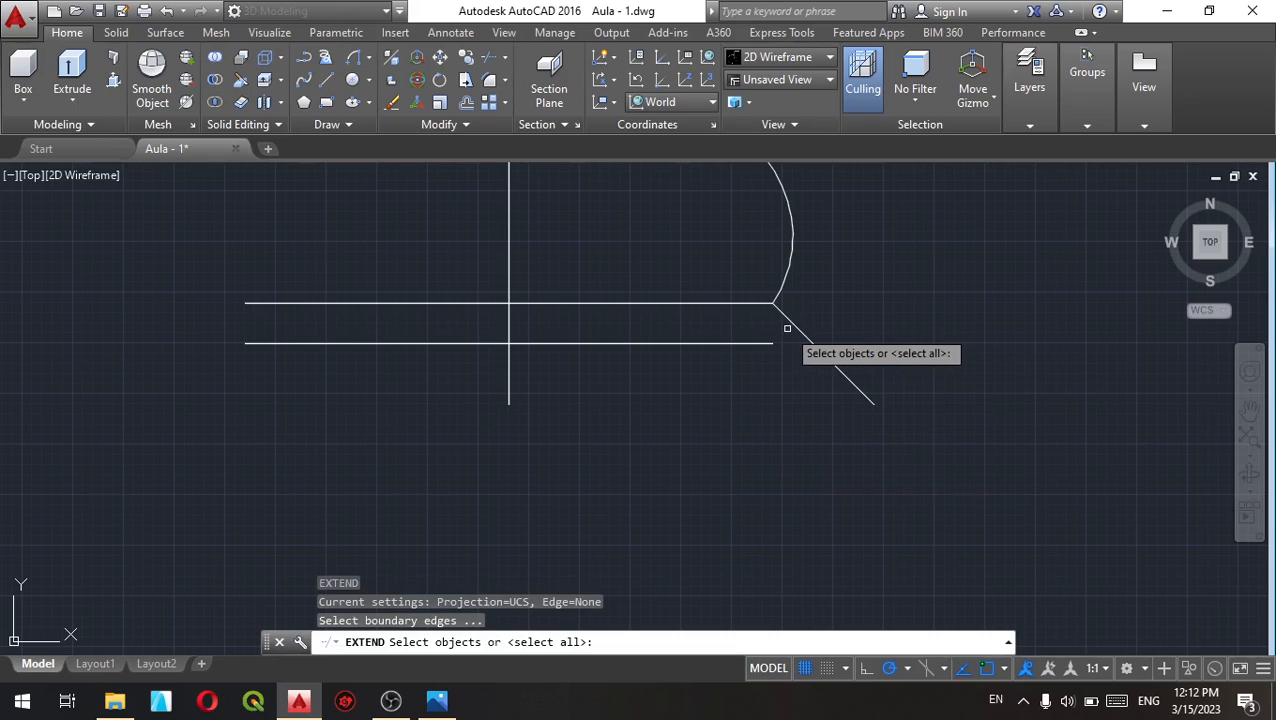
left_click(791, 325)
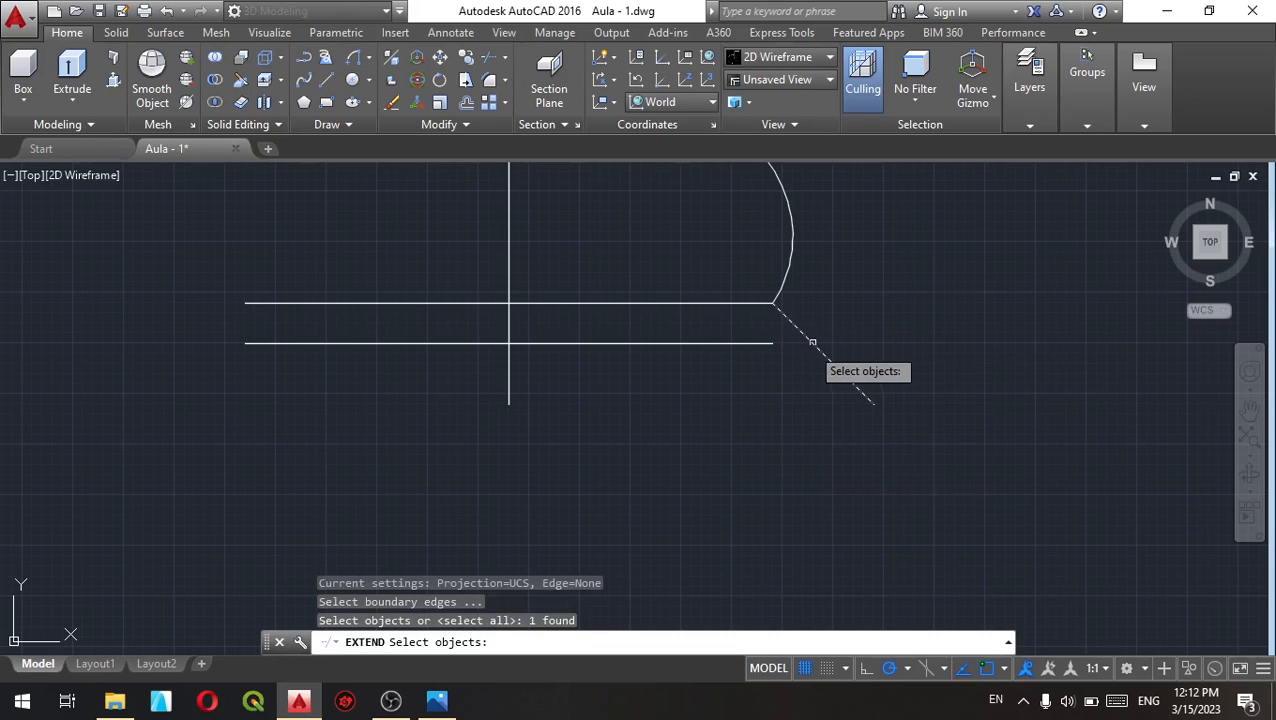
key("Return")
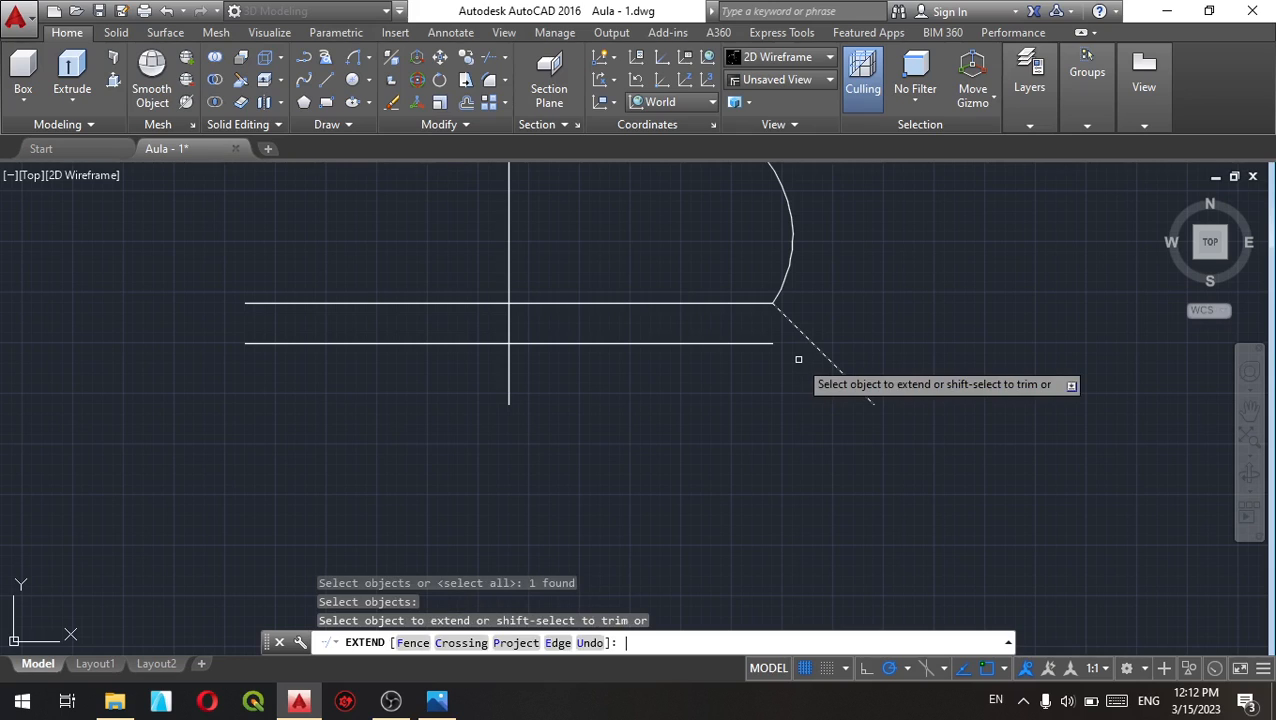
left_click(738, 342)
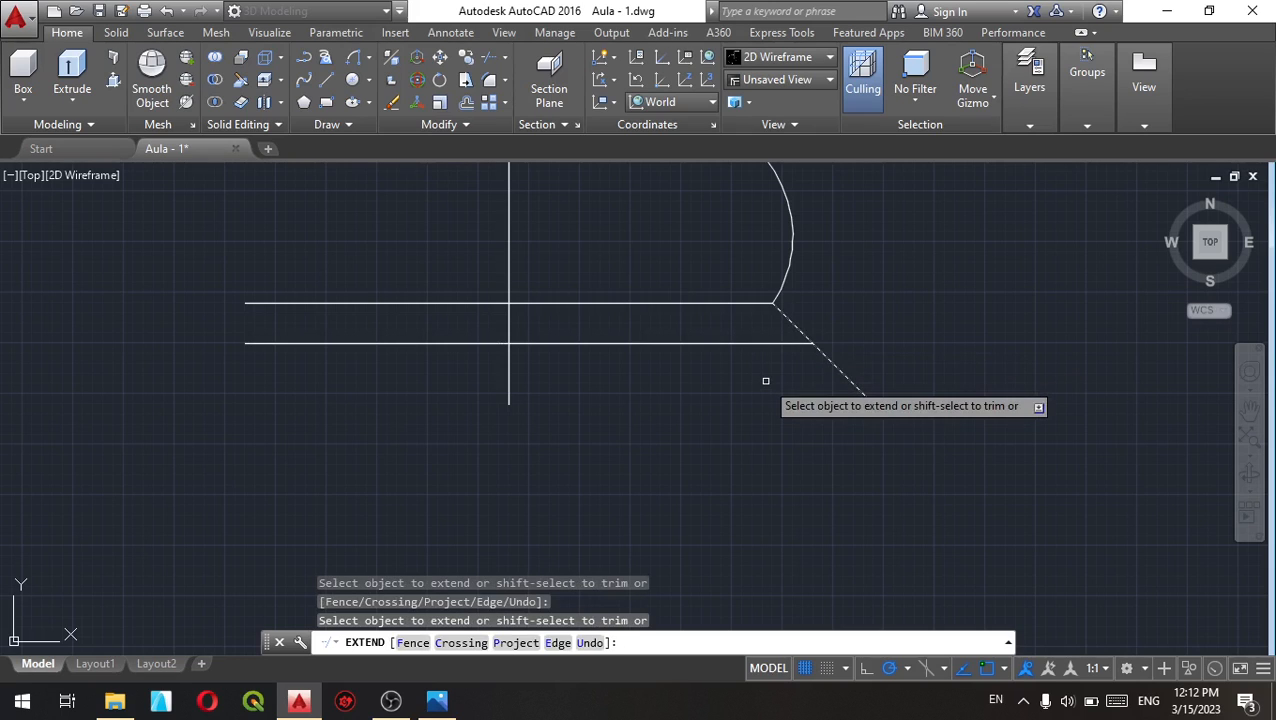
left_click(767, 380)
key("Return")
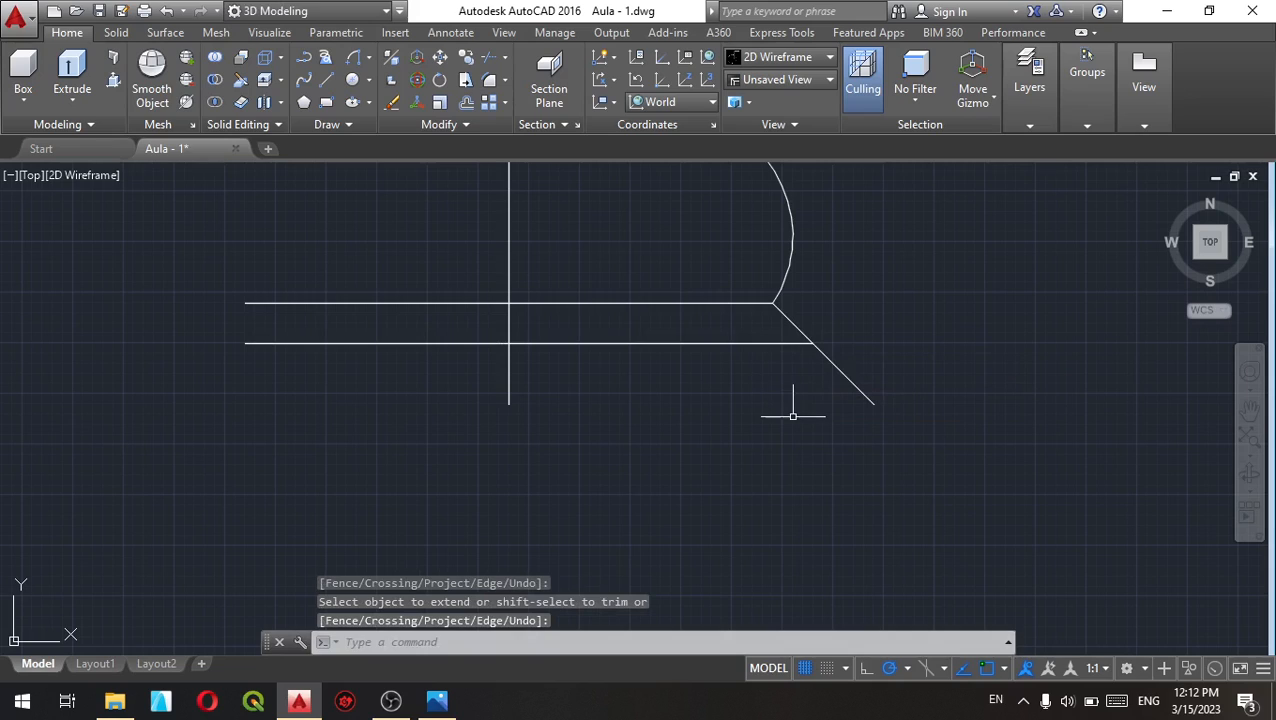
type("l")
key("Return")
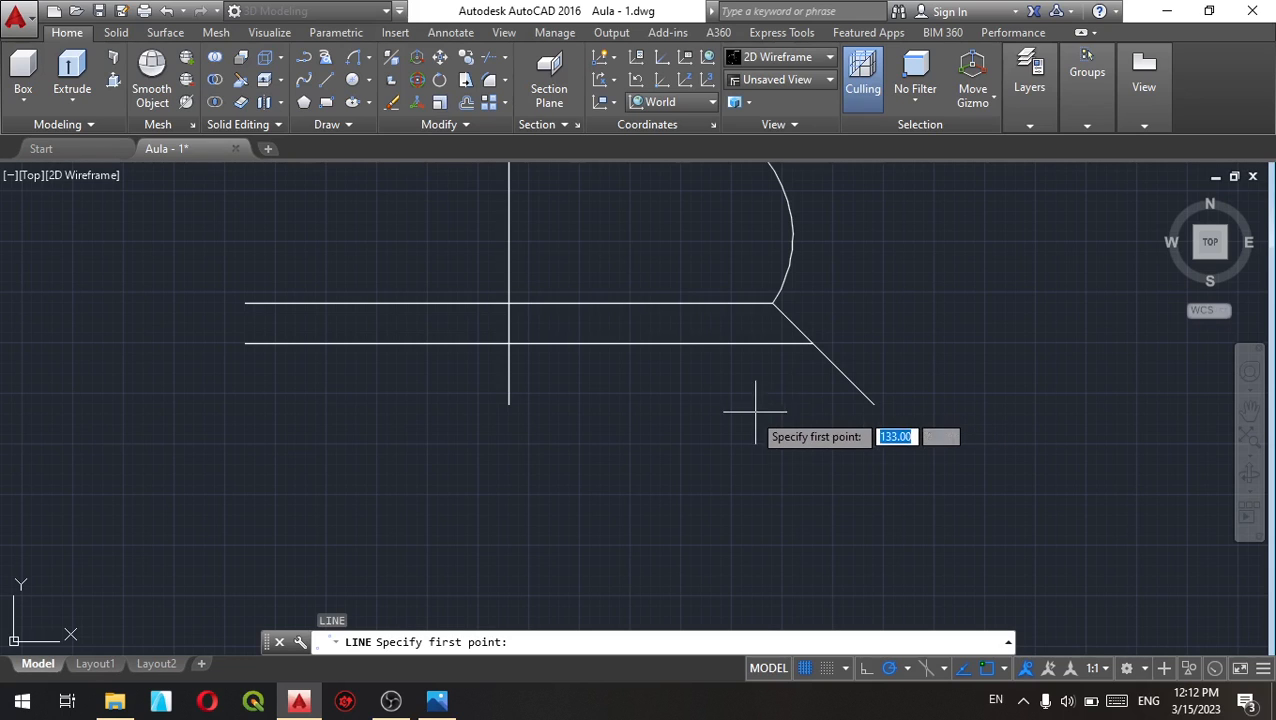
key("Escape")
Step: Copy the extended horizontal line 3 mm straight down, using its right endpoint on the diagonal as base point
left_click(732, 343)
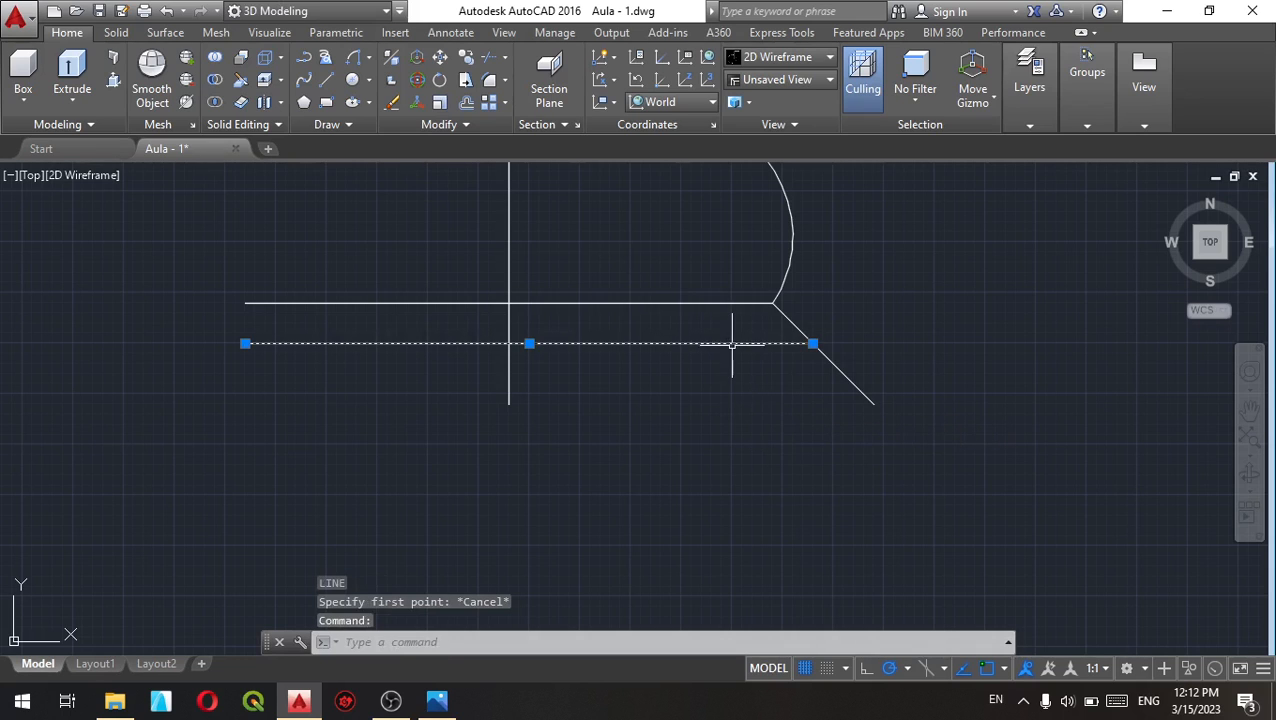
right_click(732, 411)
left_click(758, 379)
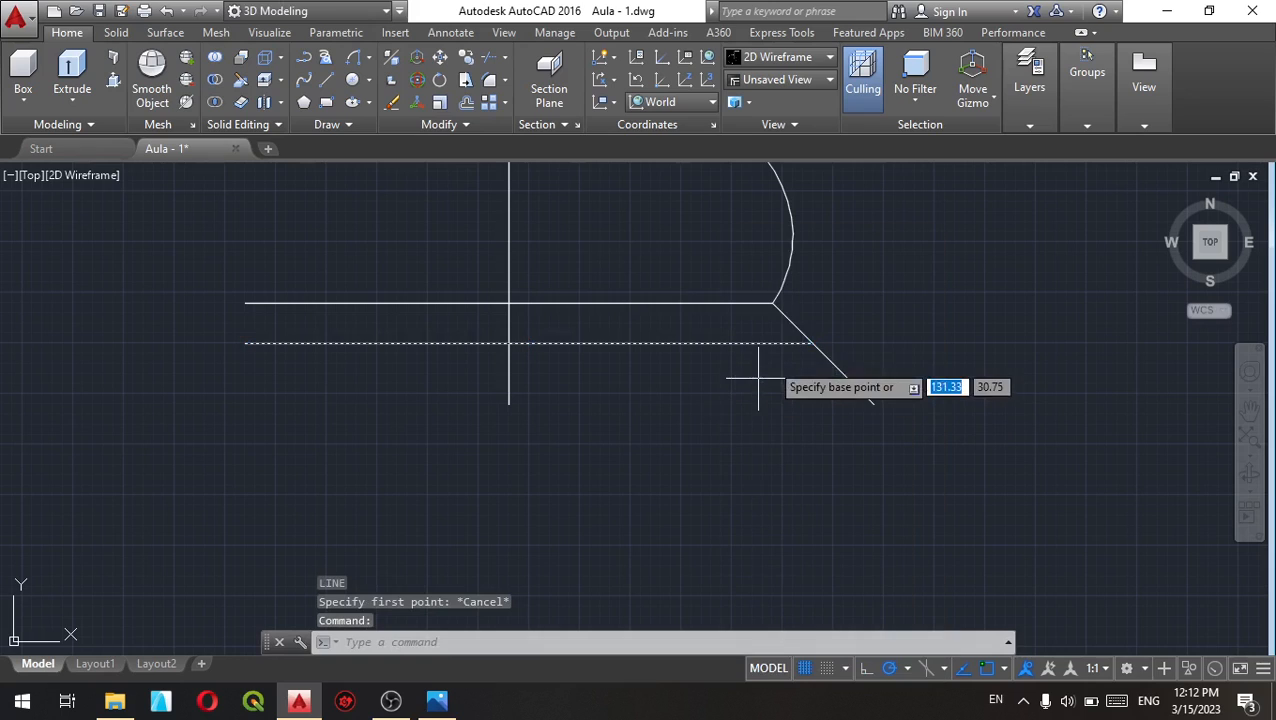
left_click(812, 343)
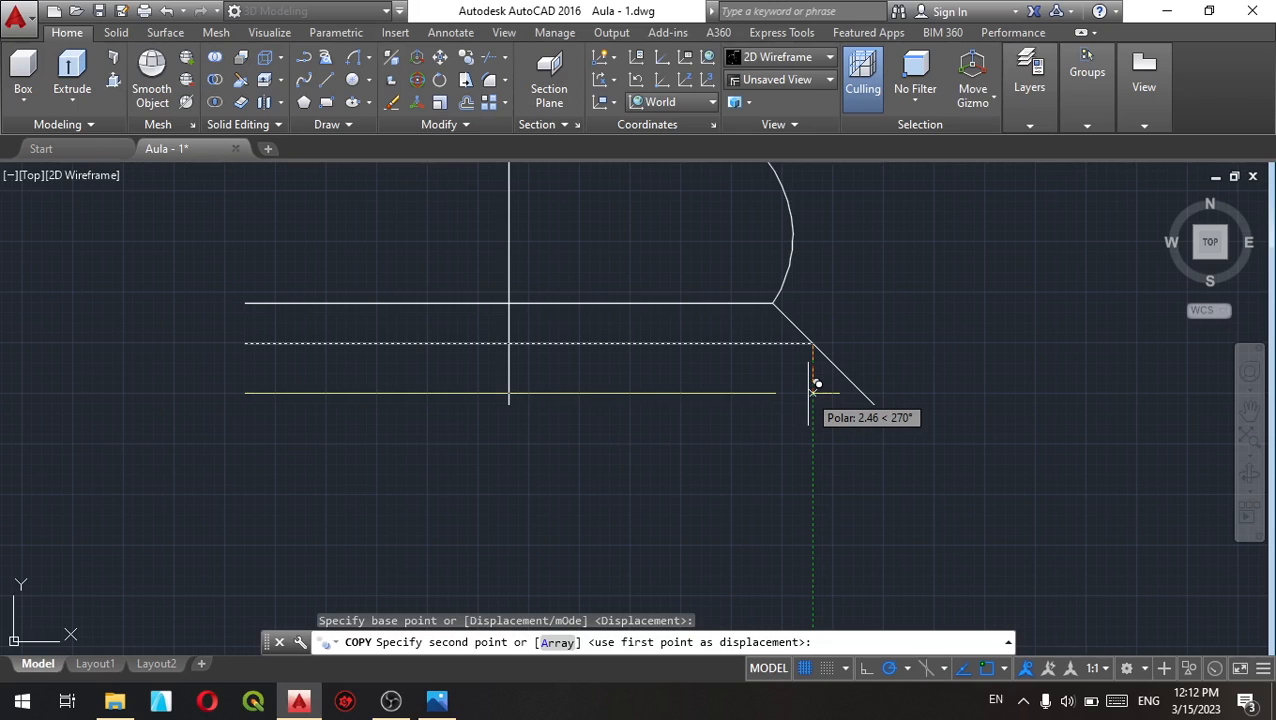
type("3")
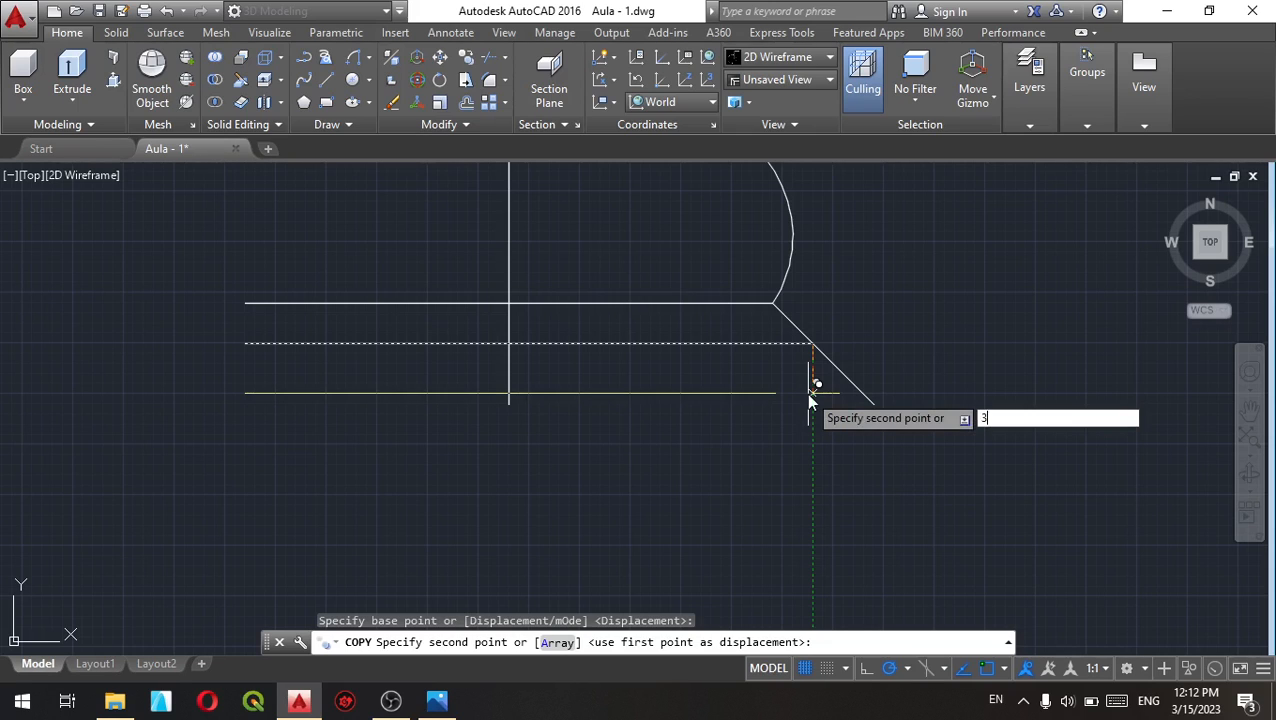
key("Return")
key("Escape")
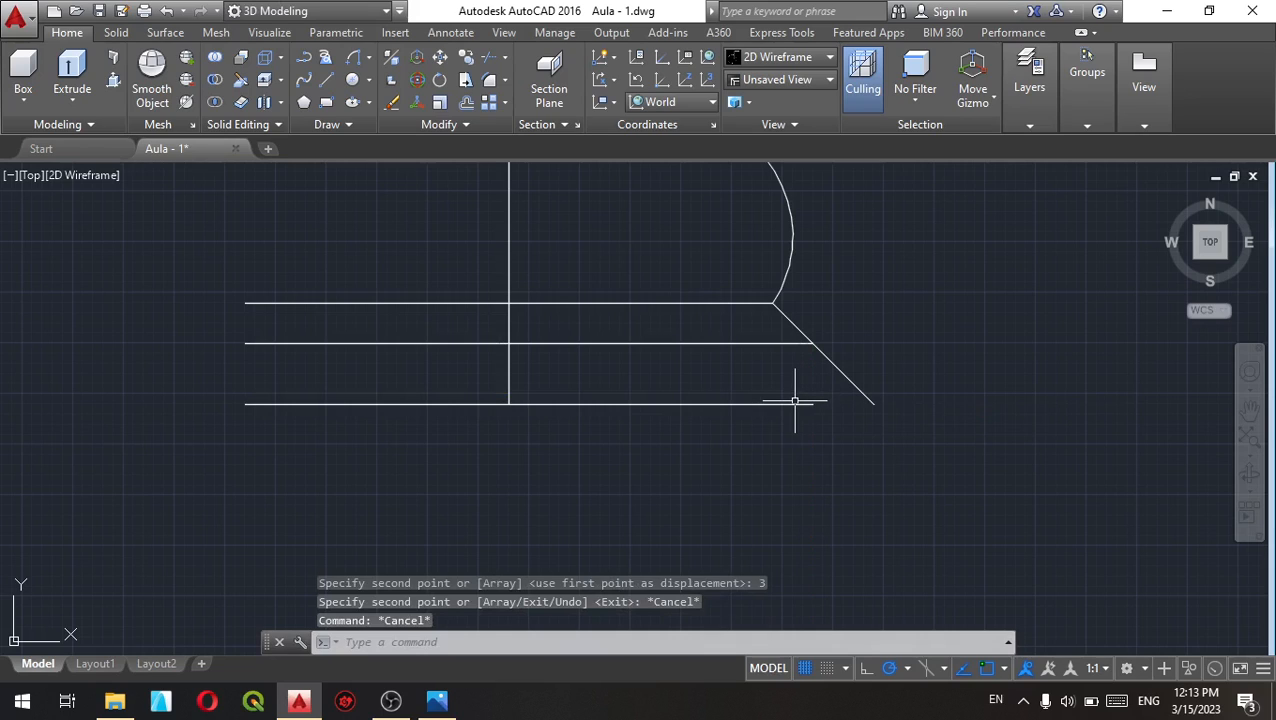
Step: Draw a vertical line from the lowest horizontal line's right endpoint up to where the line above meets the diagonal
type("l")
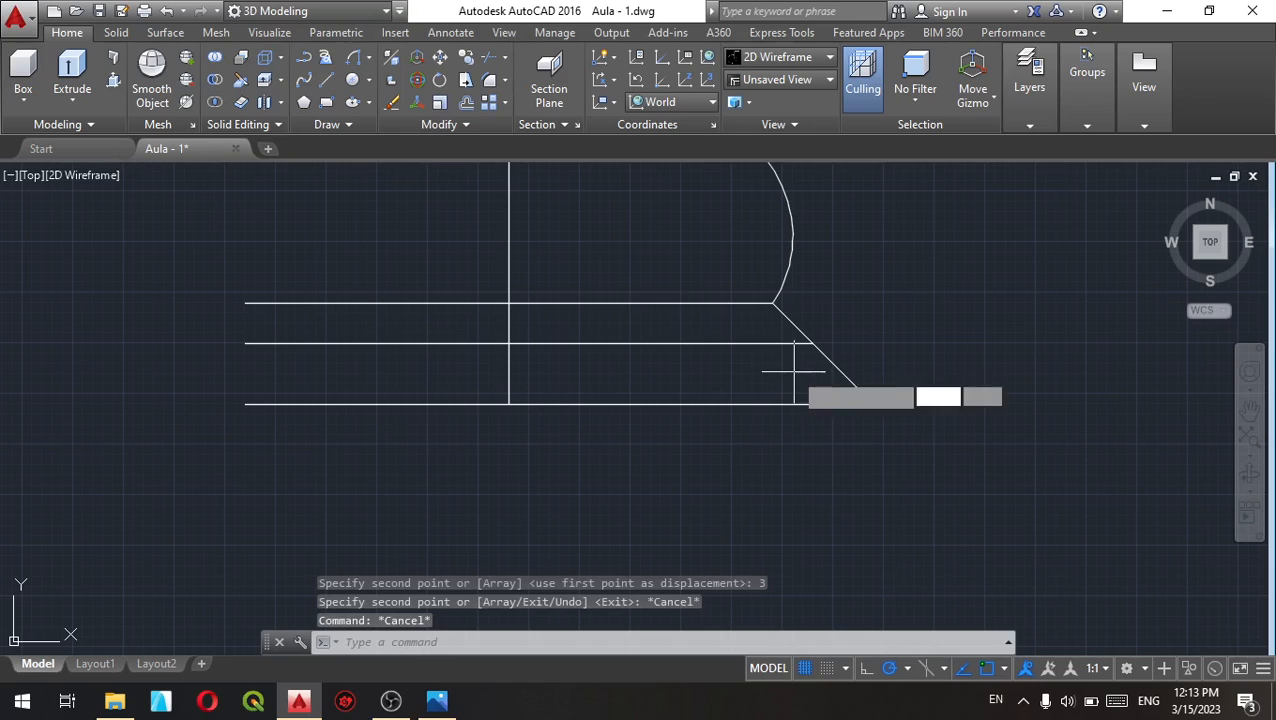
key("Return")
left_click(813, 405)
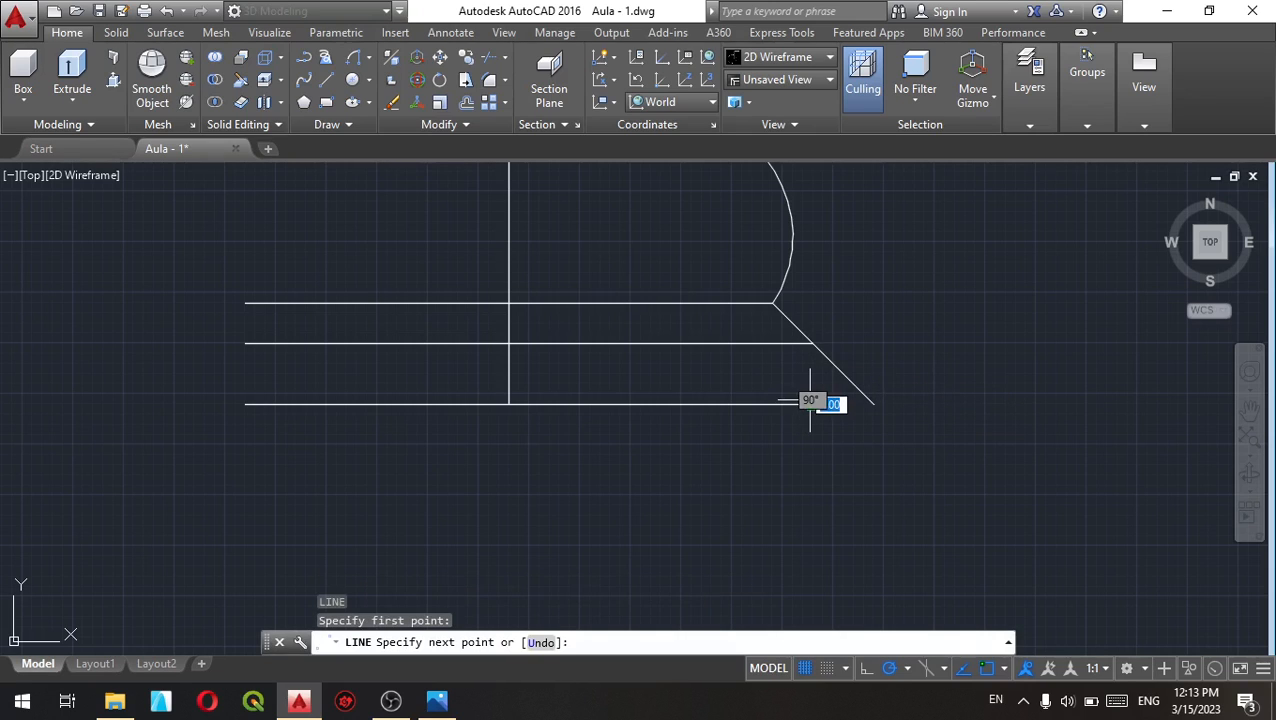
left_click(813, 343)
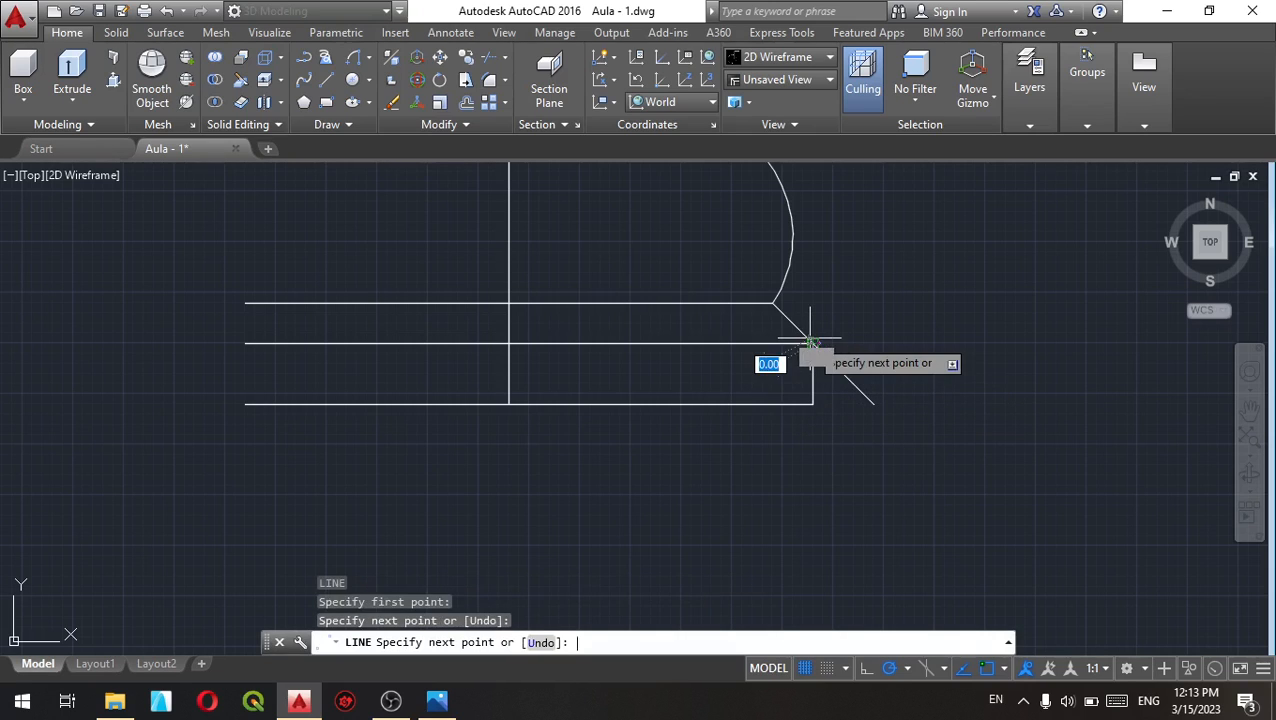
key("Return")
key("Return")
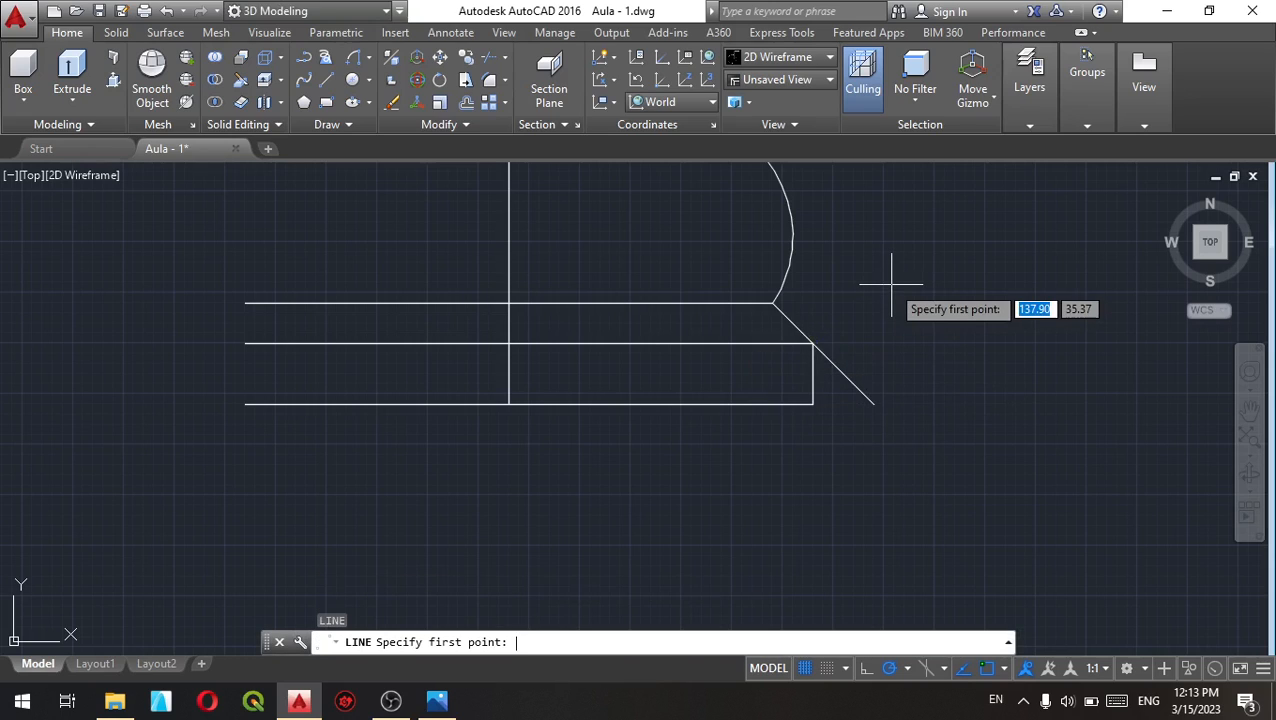
key("Escape")
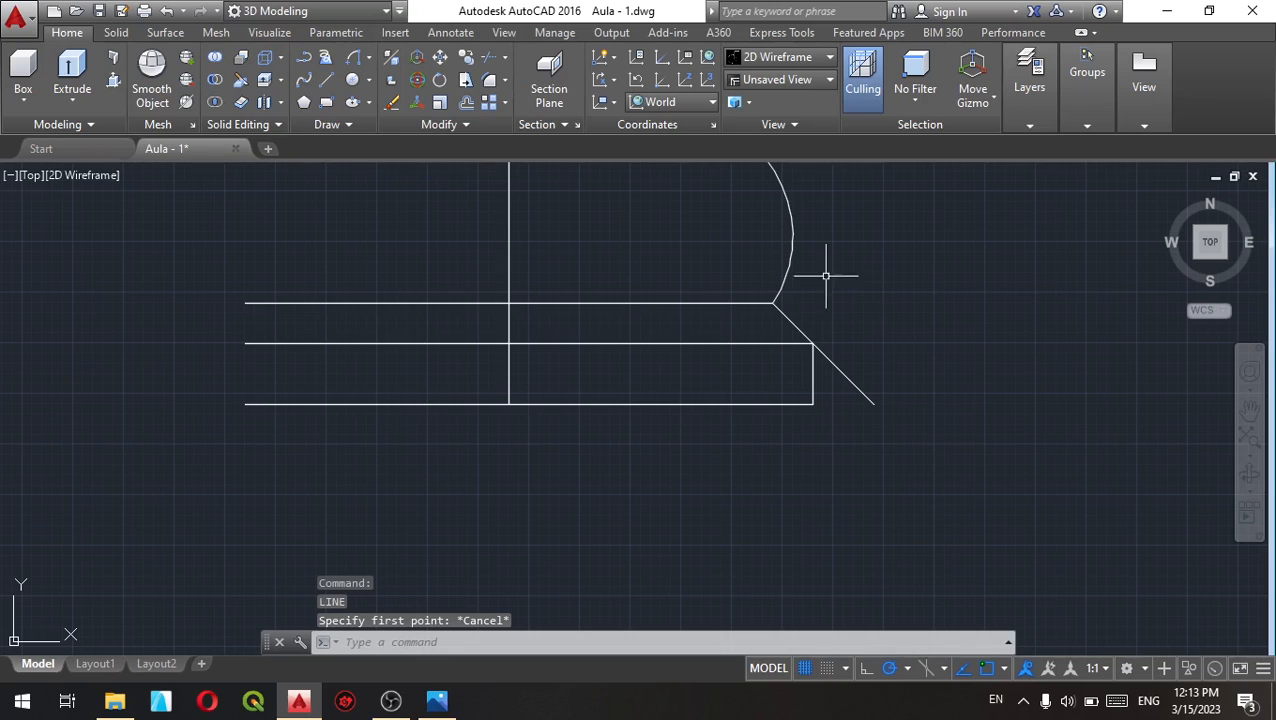
type("TR")
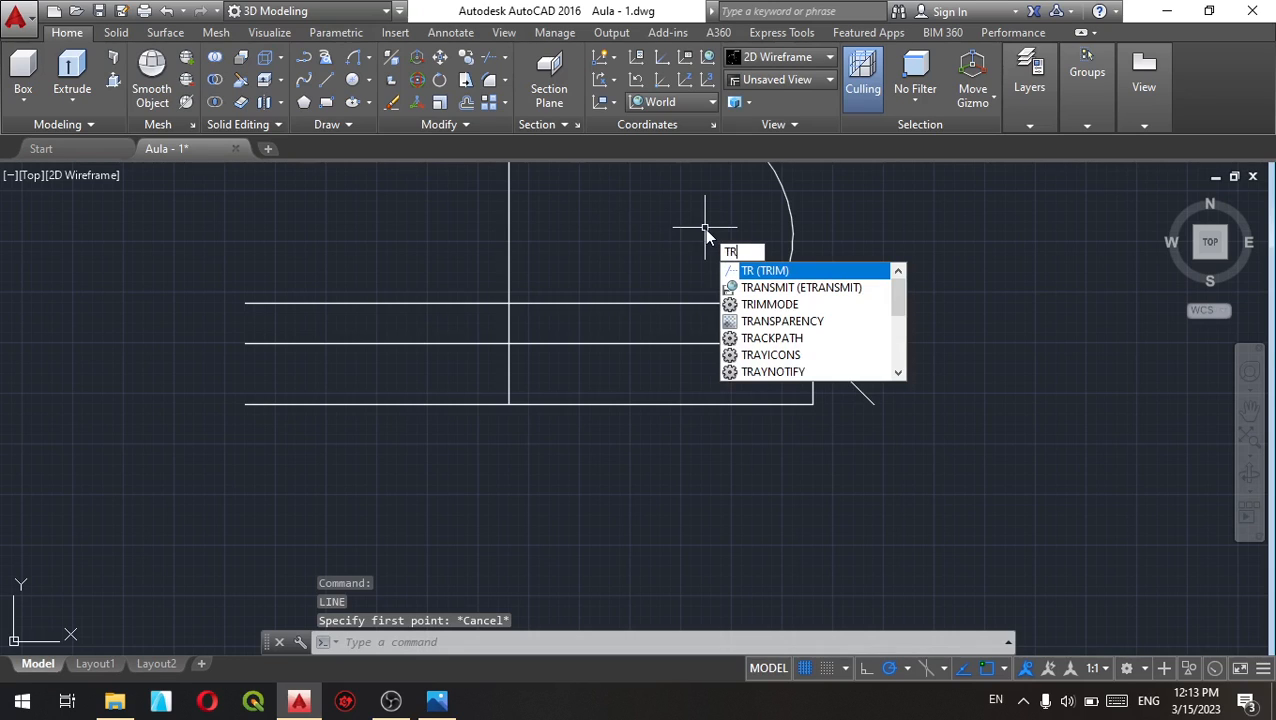
key("Return")
key("Return")
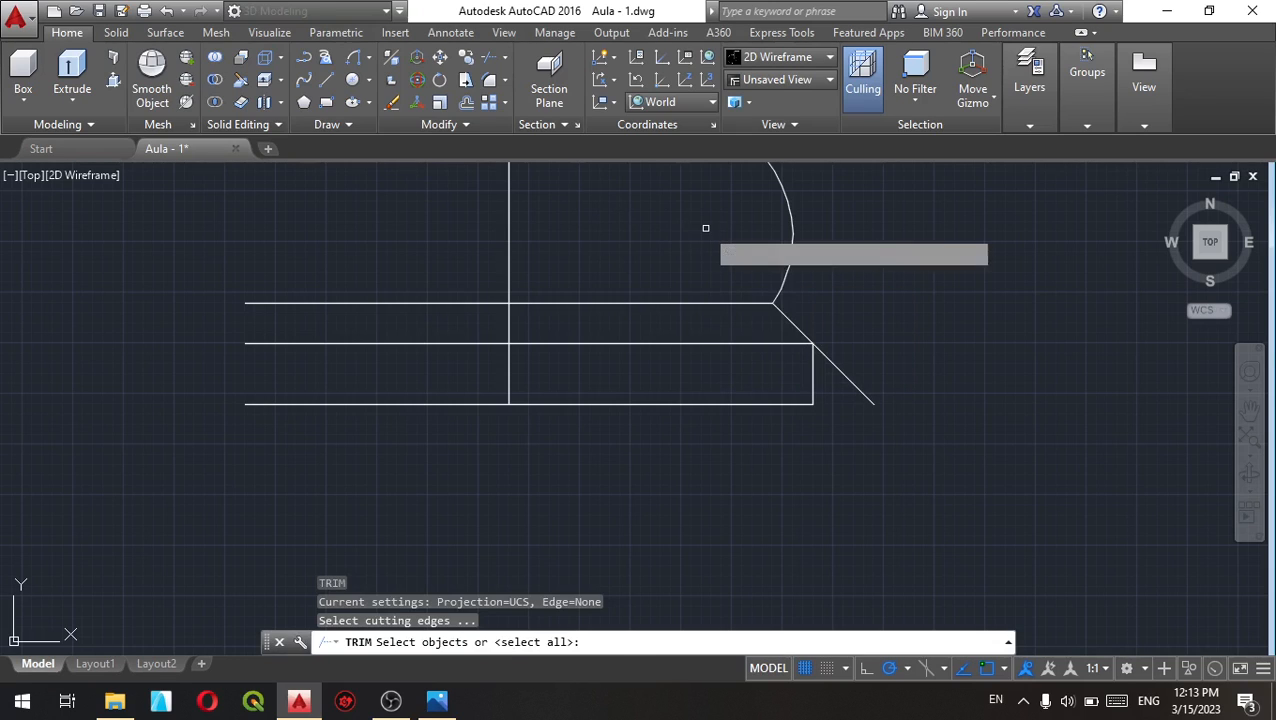
key("Escape")
key("Escape")
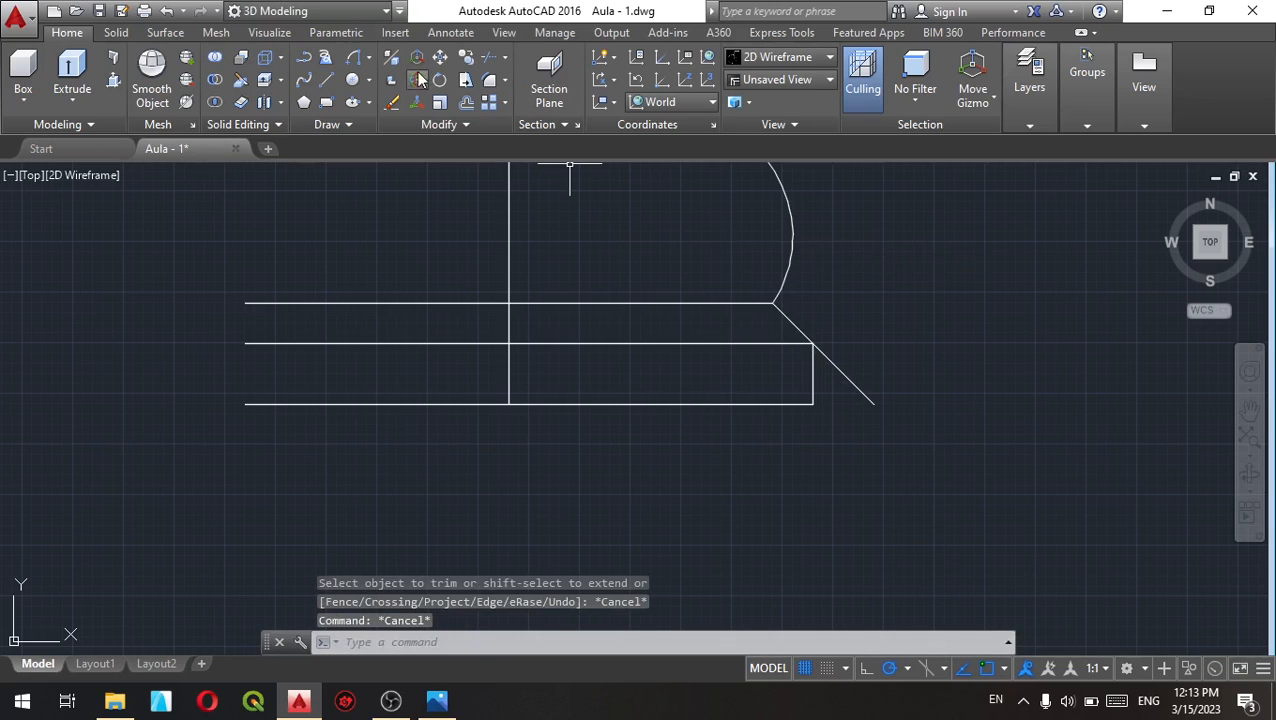
Step: Trim off the part of the diagonal line that extends outward beyond the base's short vertical edge
left_click(489, 57)
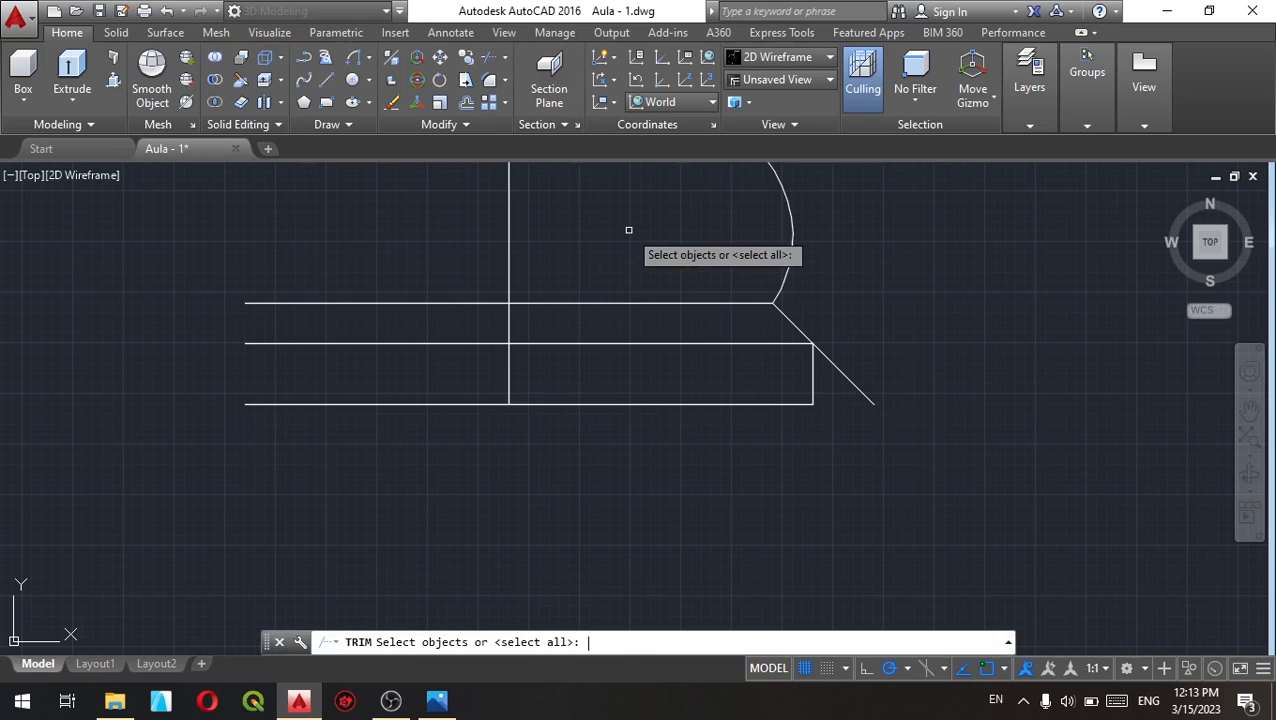
key("Return")
left_click(843, 375)
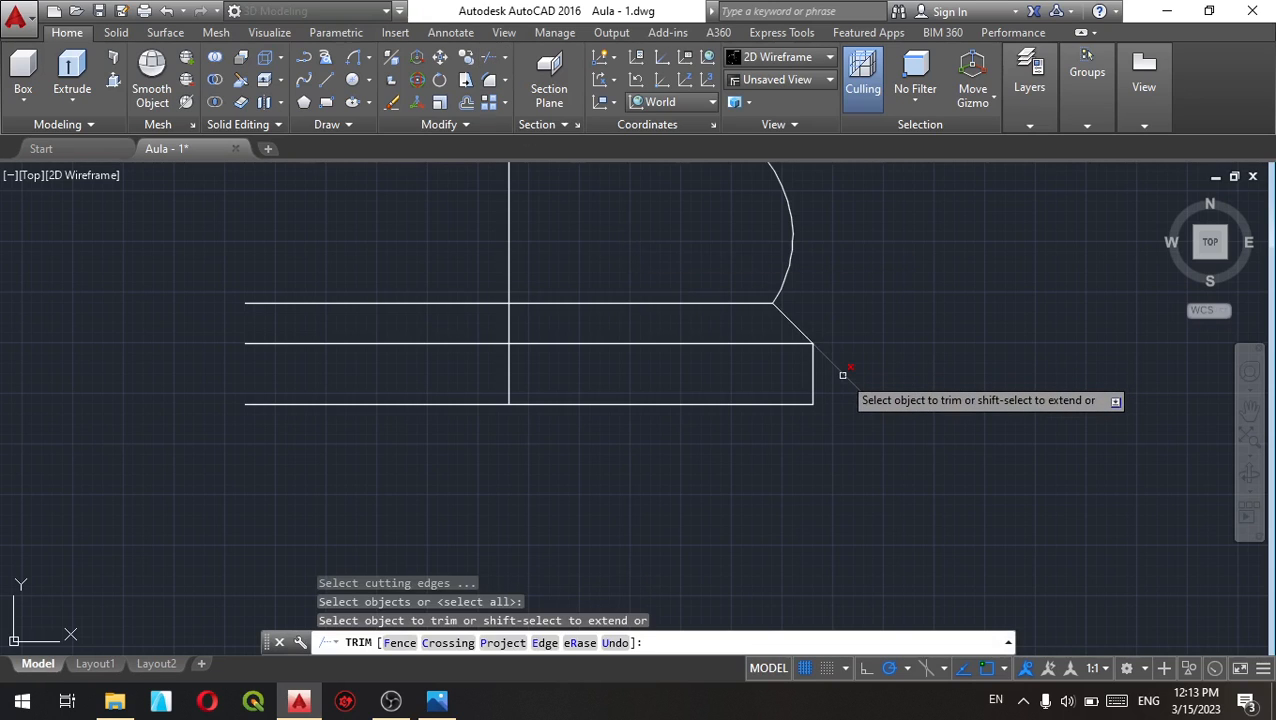
Step: Trim the circle and all horizontal lines to the left of the vertical axis, using a crossing selection, and end the Trim command
scroll(823, 364, "down", 5)
scroll(708, 285, "up", 5)
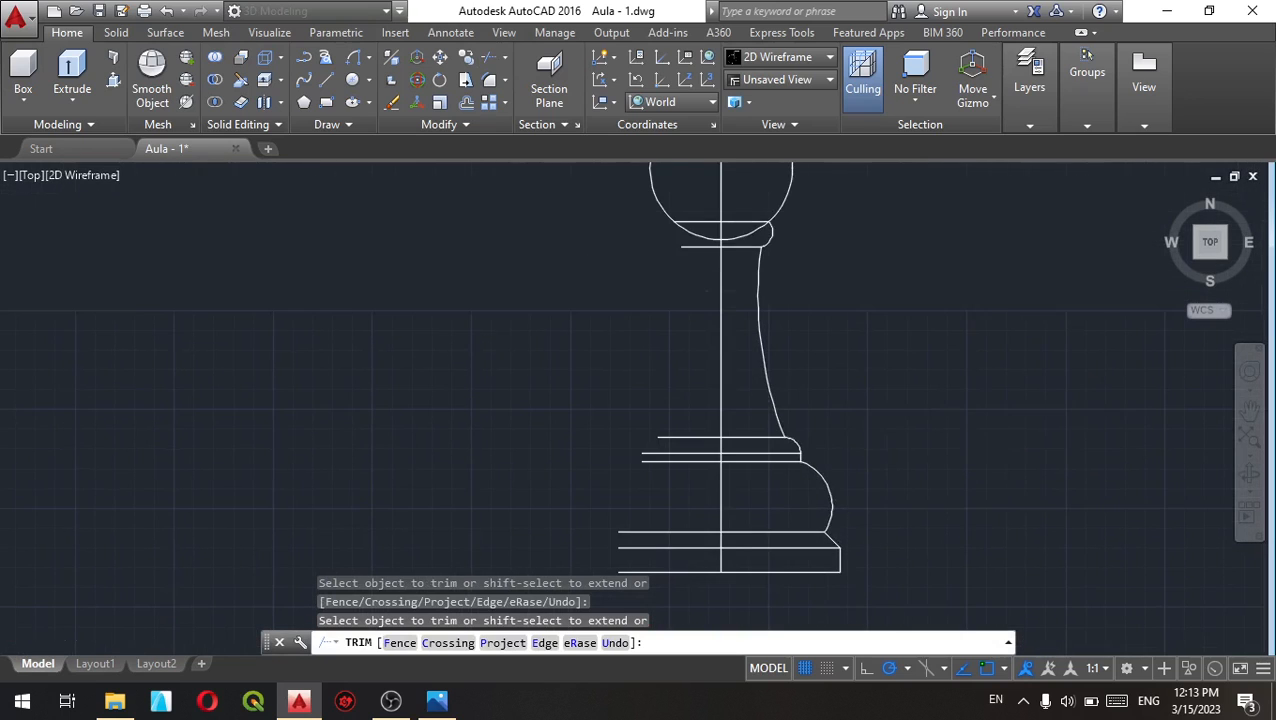
scroll(846, 402, "down", 3)
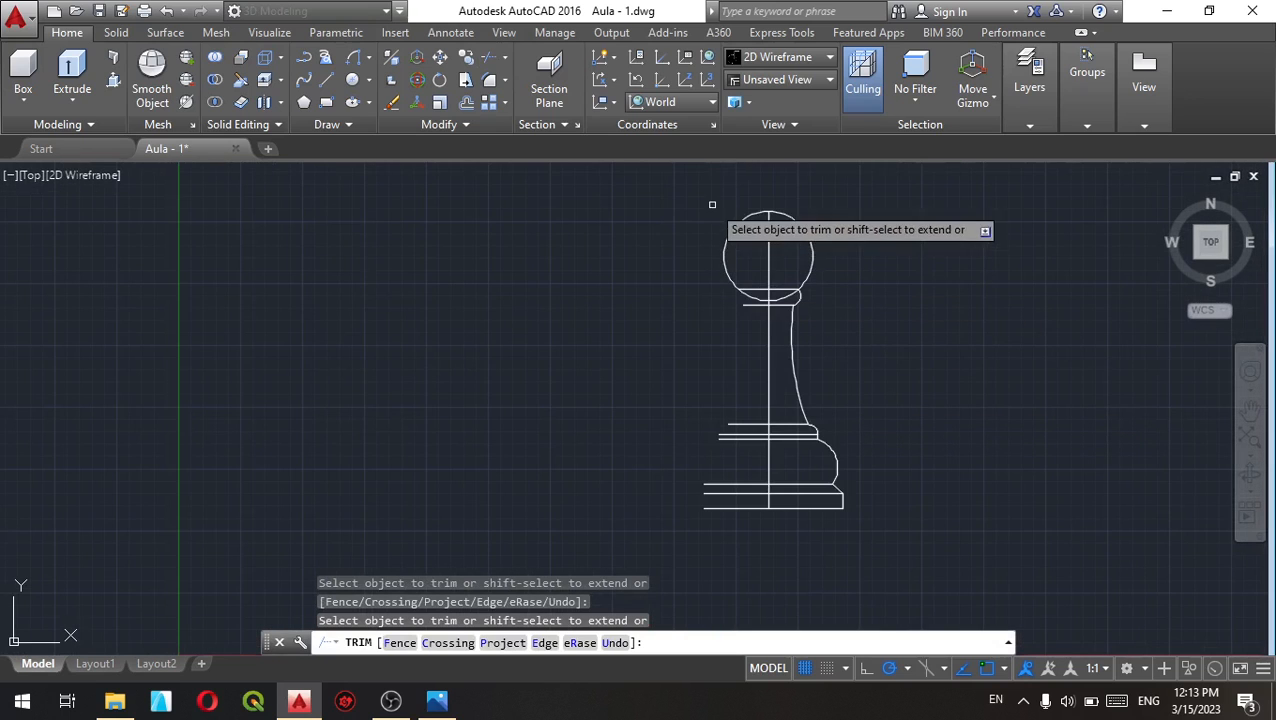
left_click(712, 204)
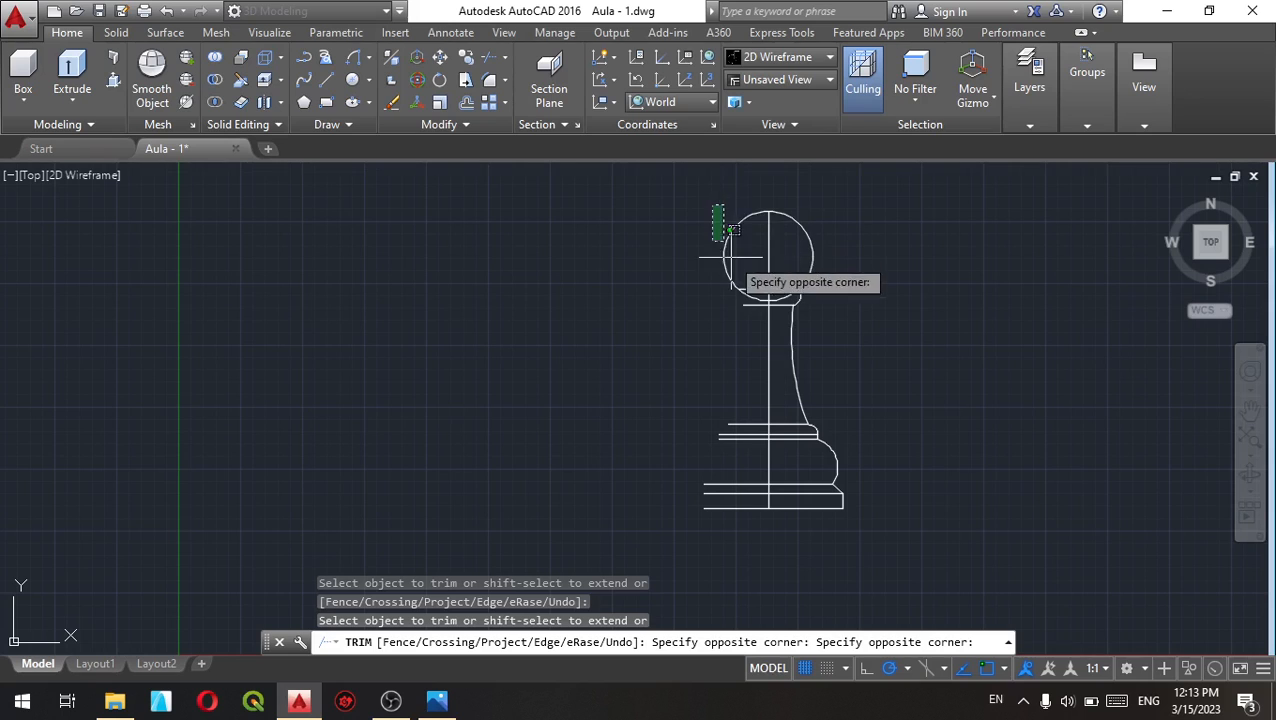
left_click(751, 530)
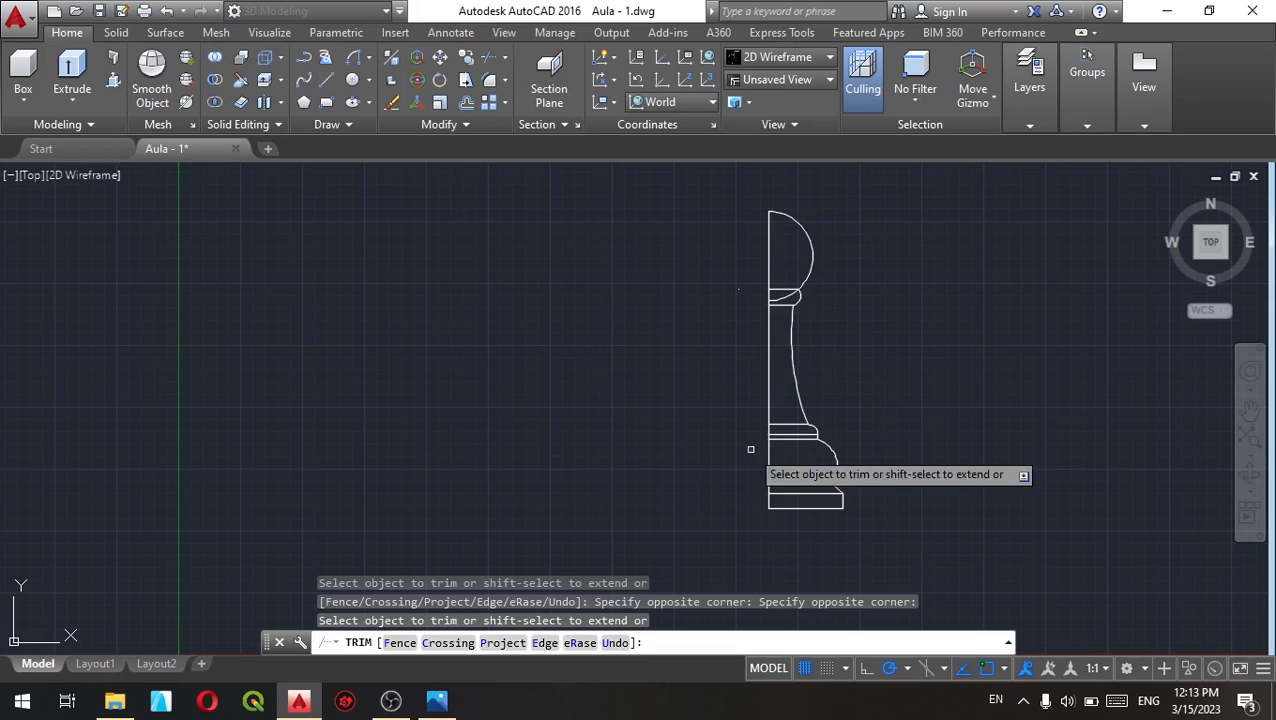
key("Escape")
key("Escape")
key("Escape")
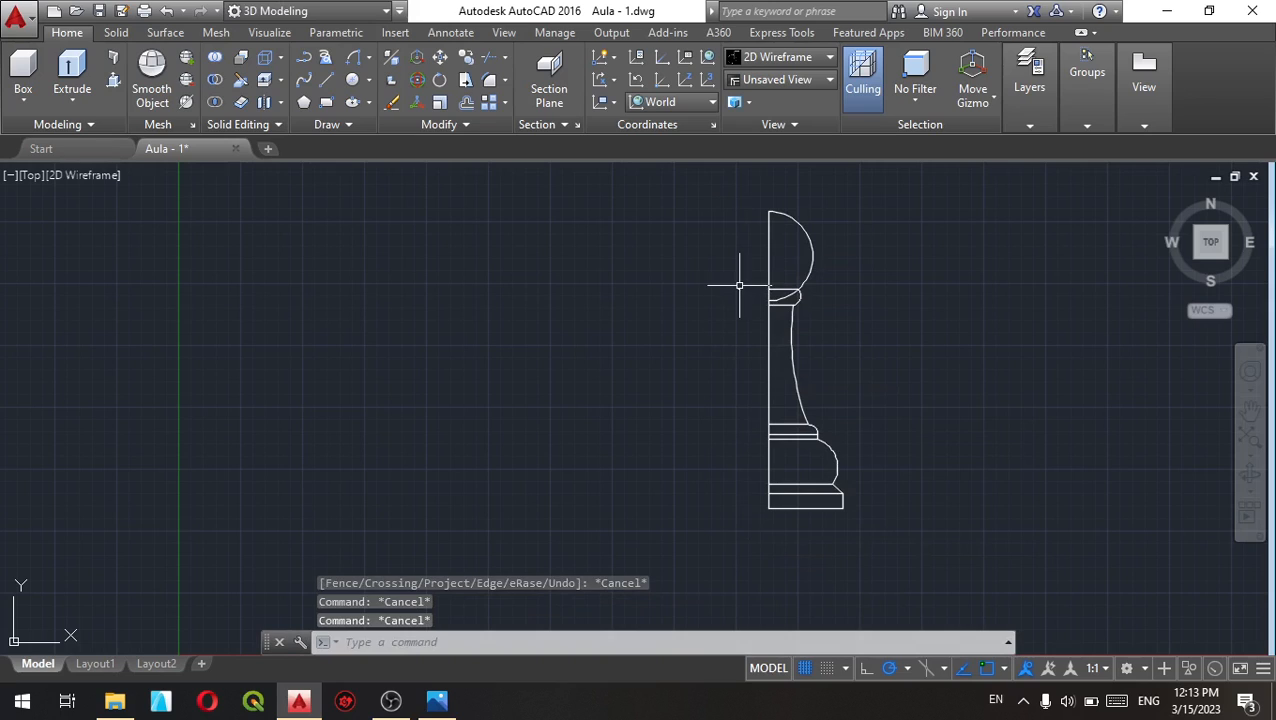
Step: Erase the small leftover fragment to the left of the axis near the collar
left_click(739, 286)
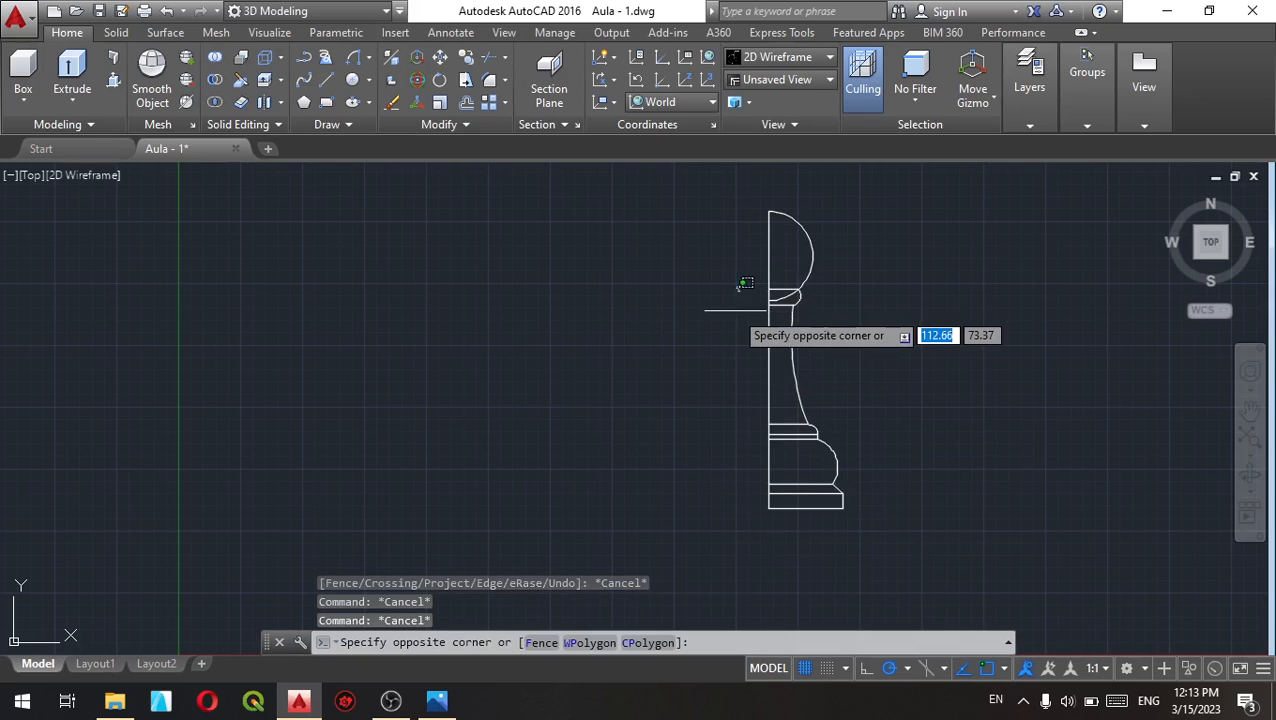
left_click(600, 366)
key("Delete")
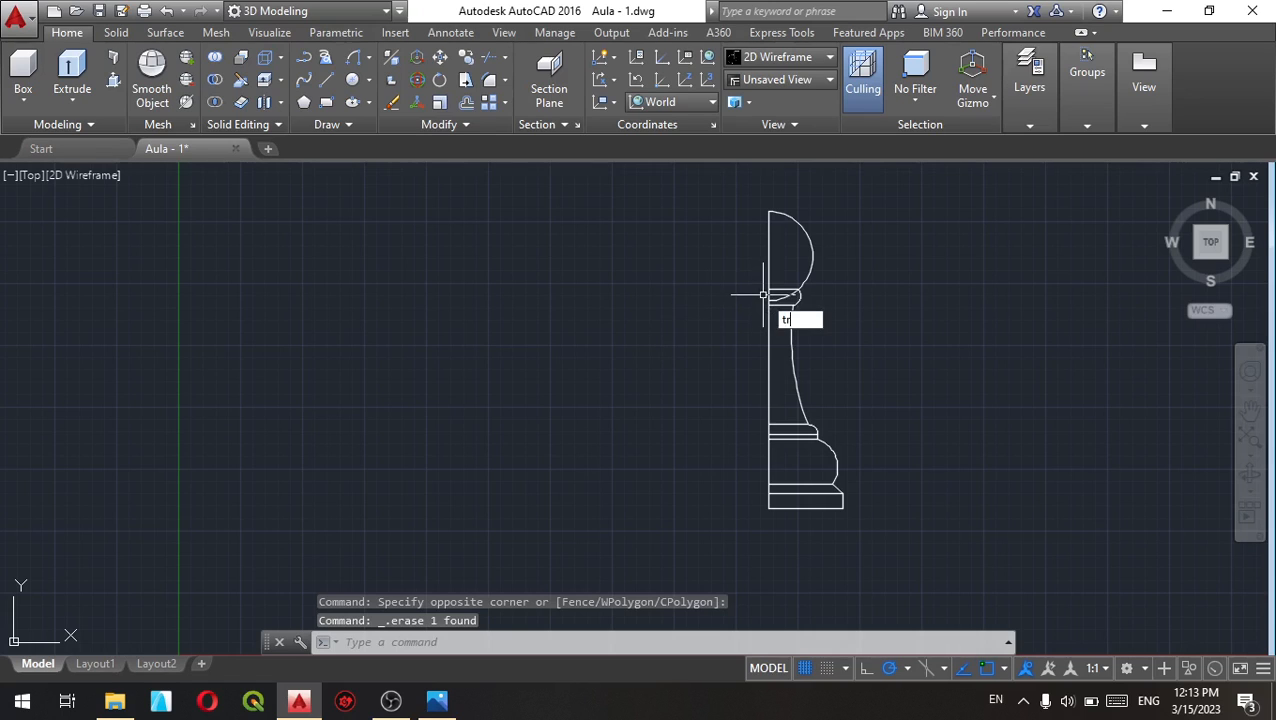
Step: Trim away the remaining circle arc inside the collar, between the two collar lines, with all objects as cutting edges
type("tr")
key("Return")
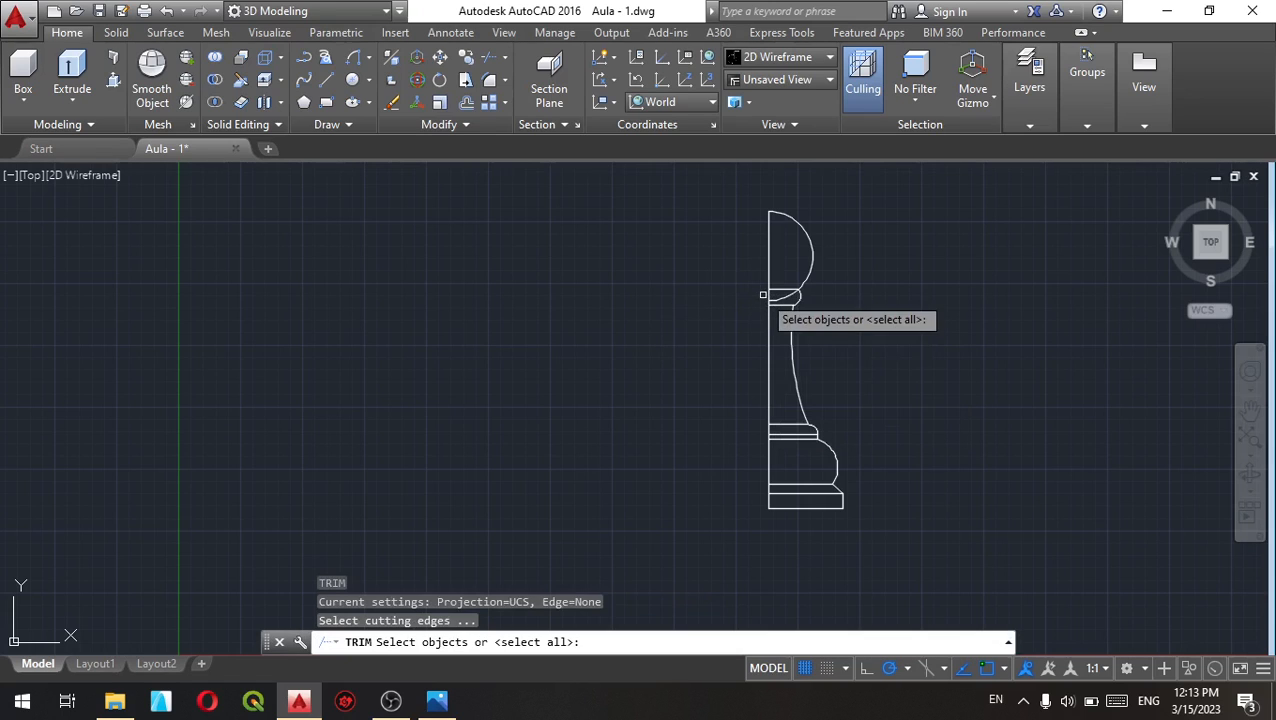
key("Return")
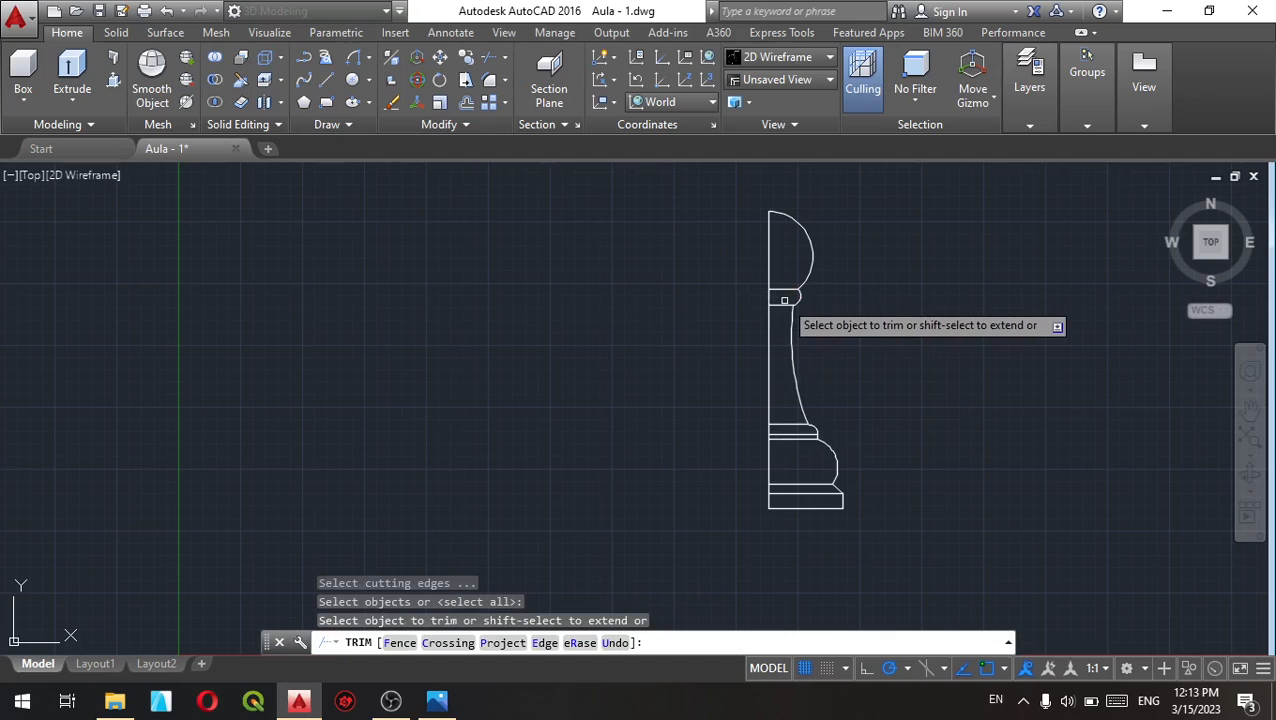
key("Escape")
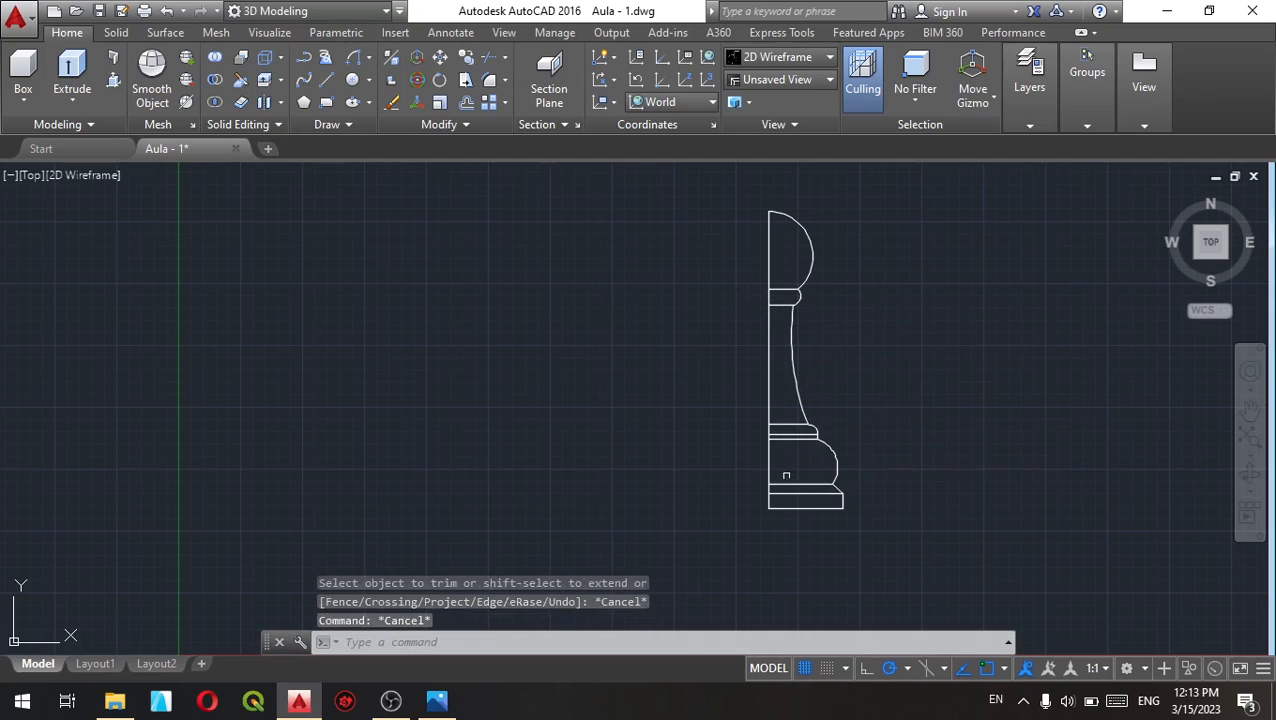
key("Escape")
key("Escape")
Step: Erase the seven inner horizontal lines at the collar, middle rings and base, leaving only the profile's closed outline
left_click(862, 512)
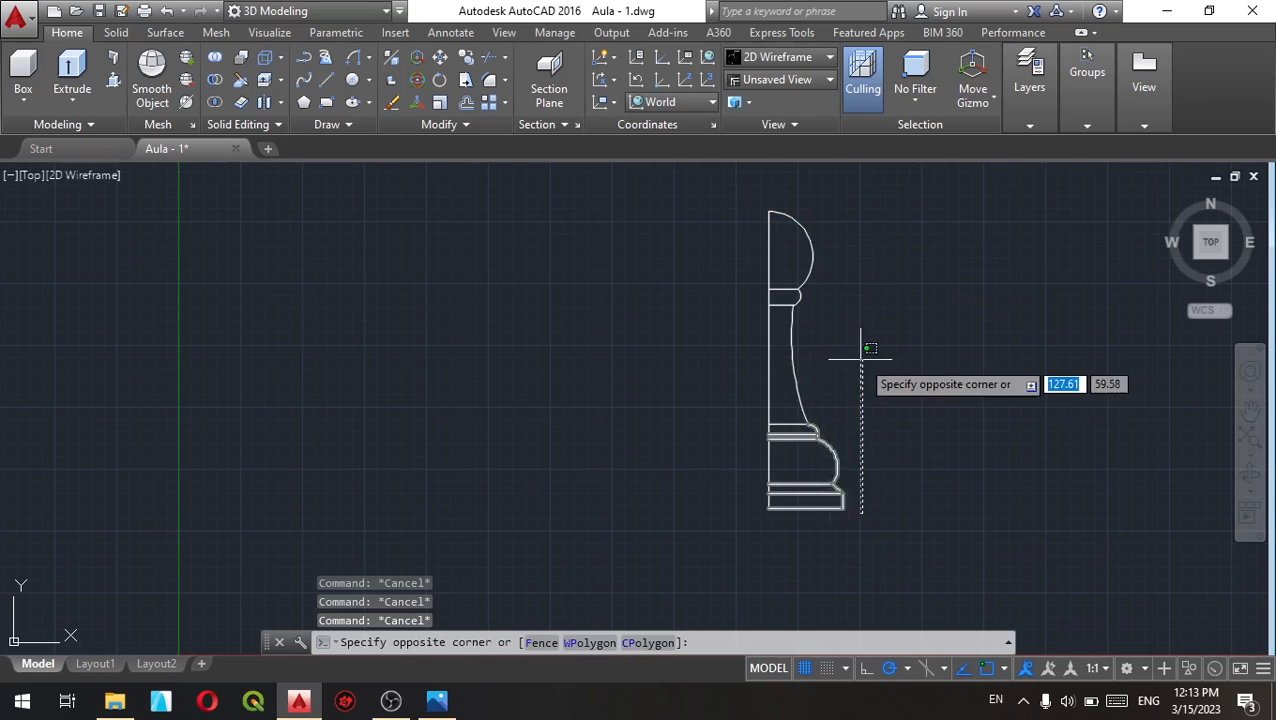
key("Escape")
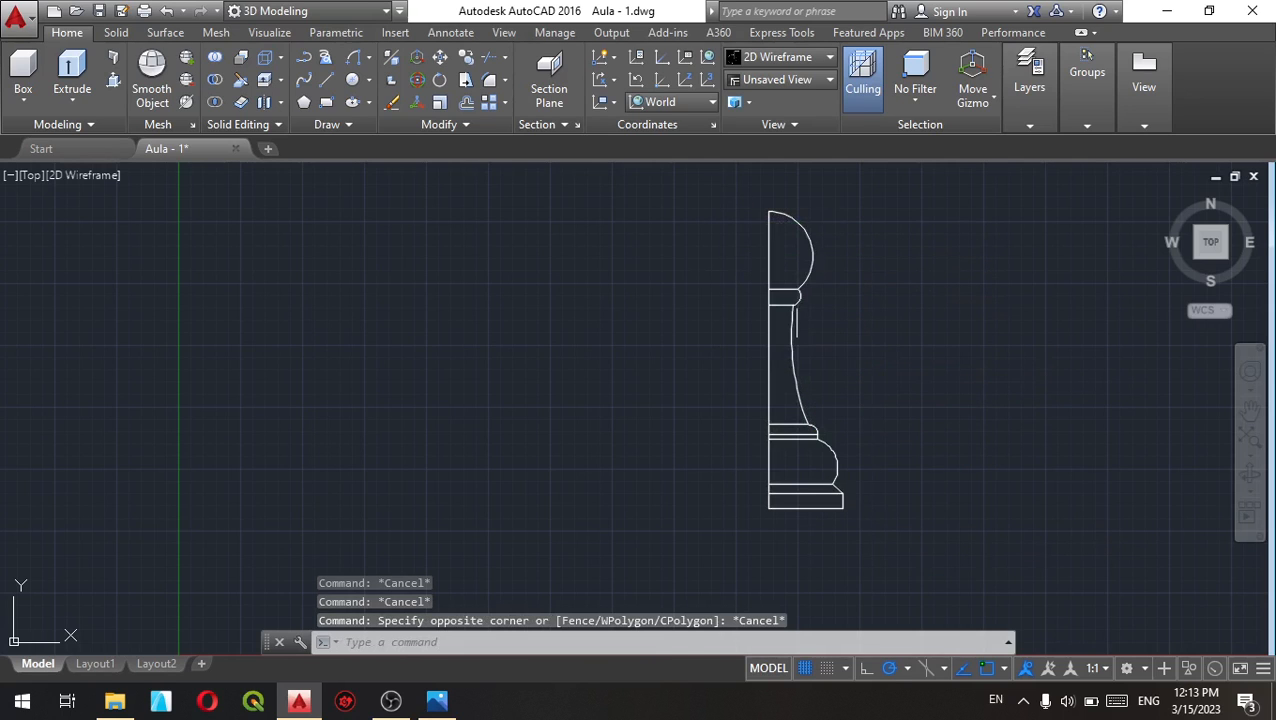
left_click(783, 290)
left_click(770, 305)
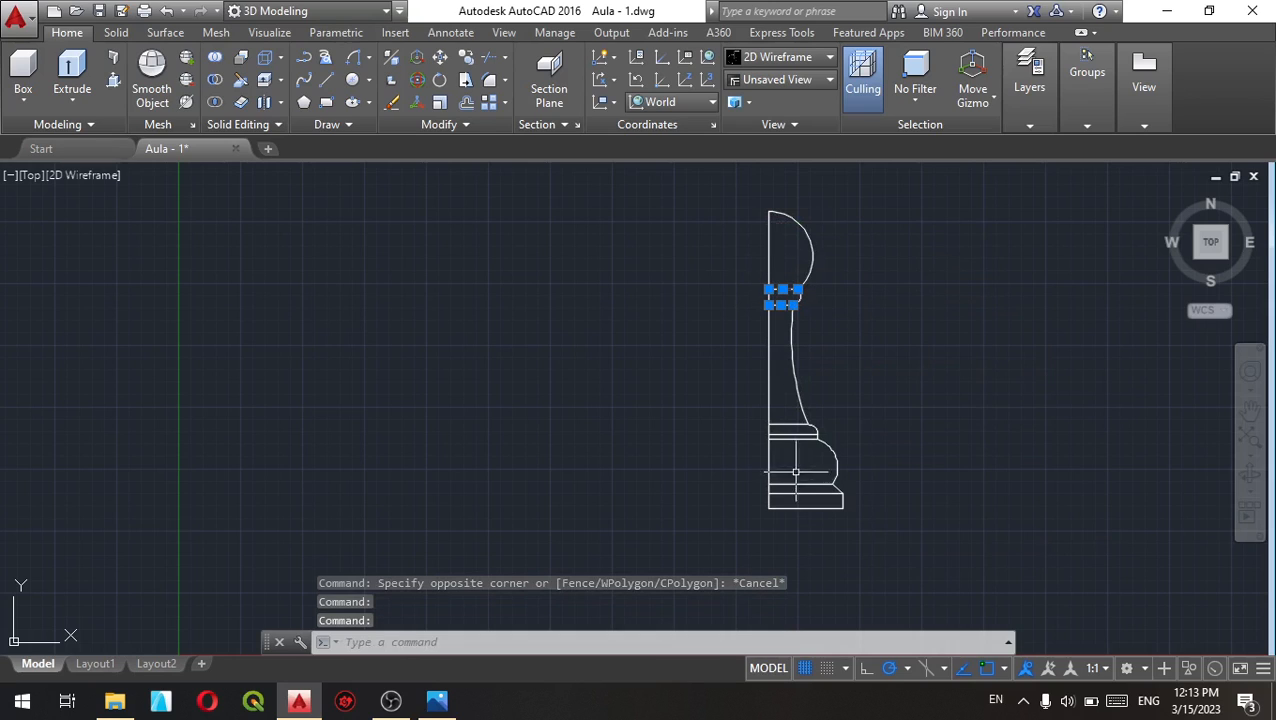
left_click(809, 502)
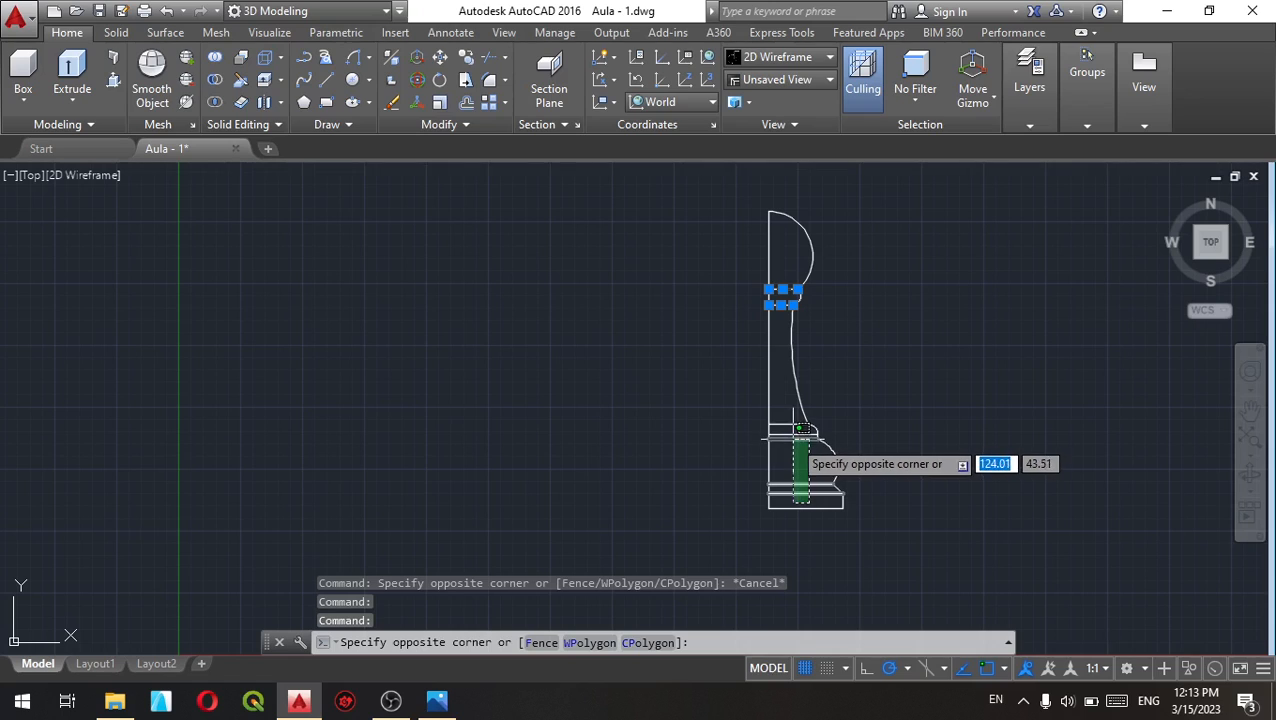
left_click(793, 438)
left_click(785, 440)
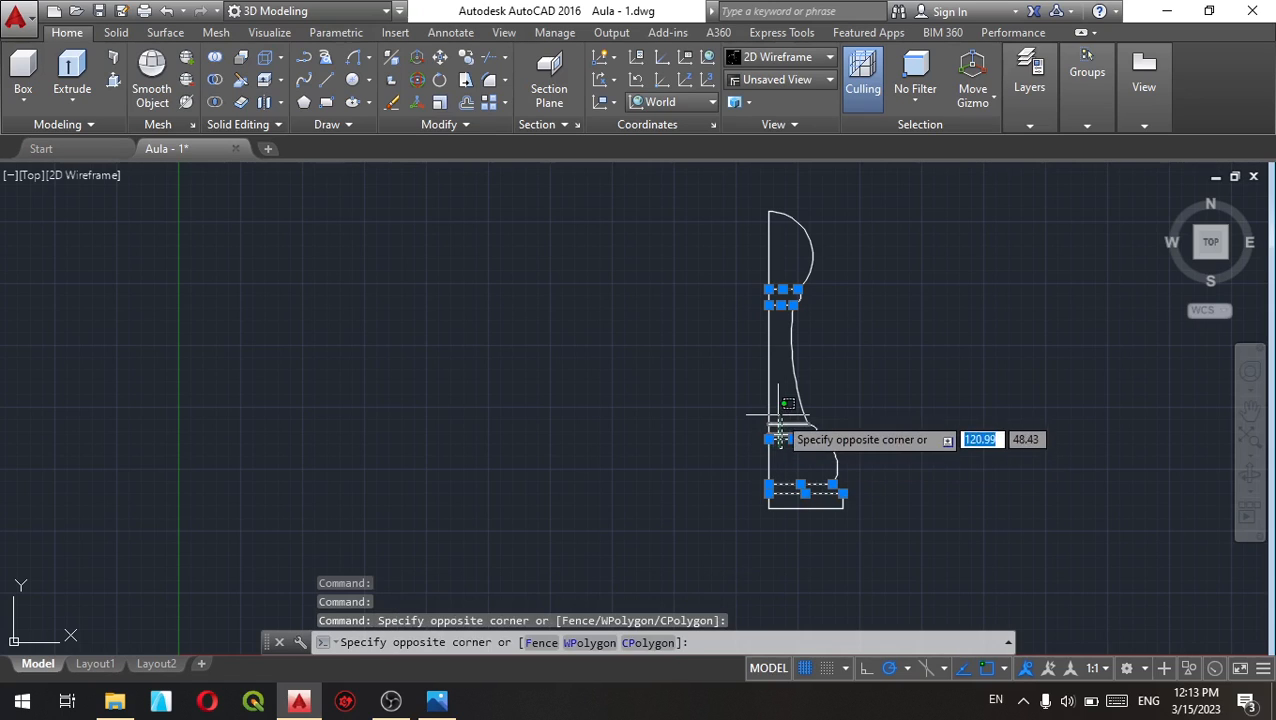
left_click(778, 412)
key("Delete")
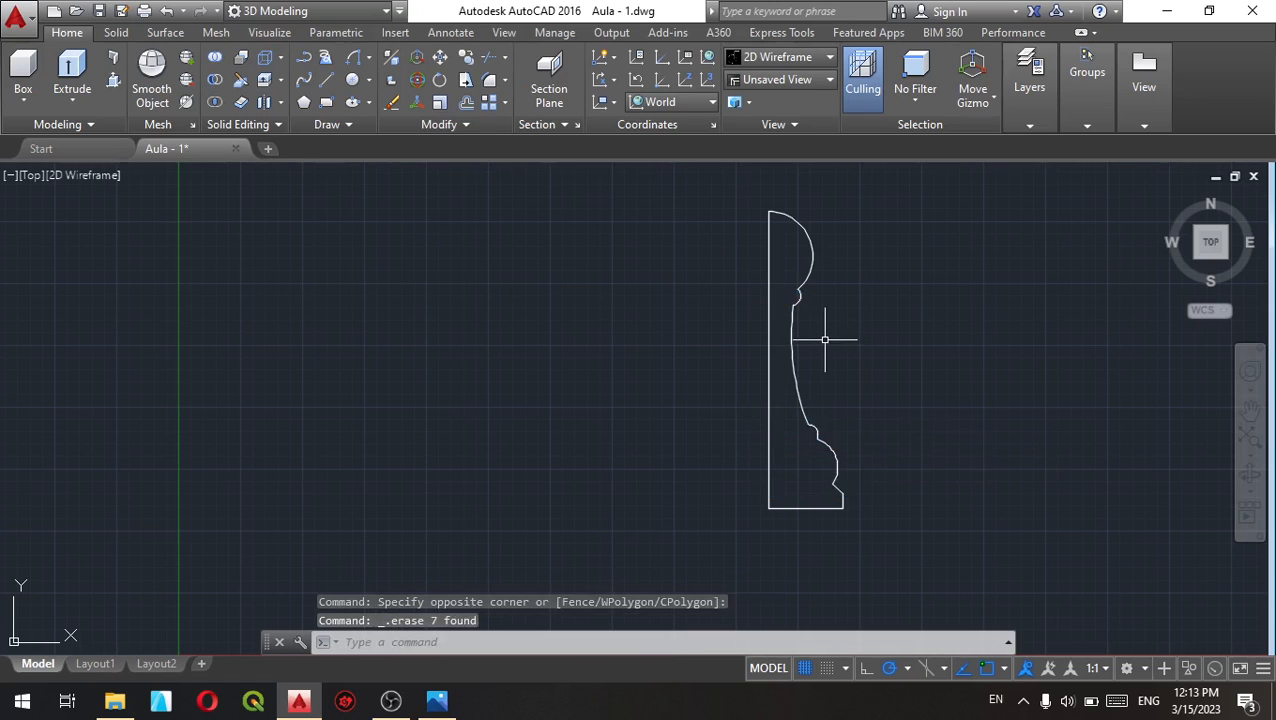
Step: Join all lines and arcs of the closed outline into a single polyline, and select it to check the base corner
scroll(809, 482, "up", 2)
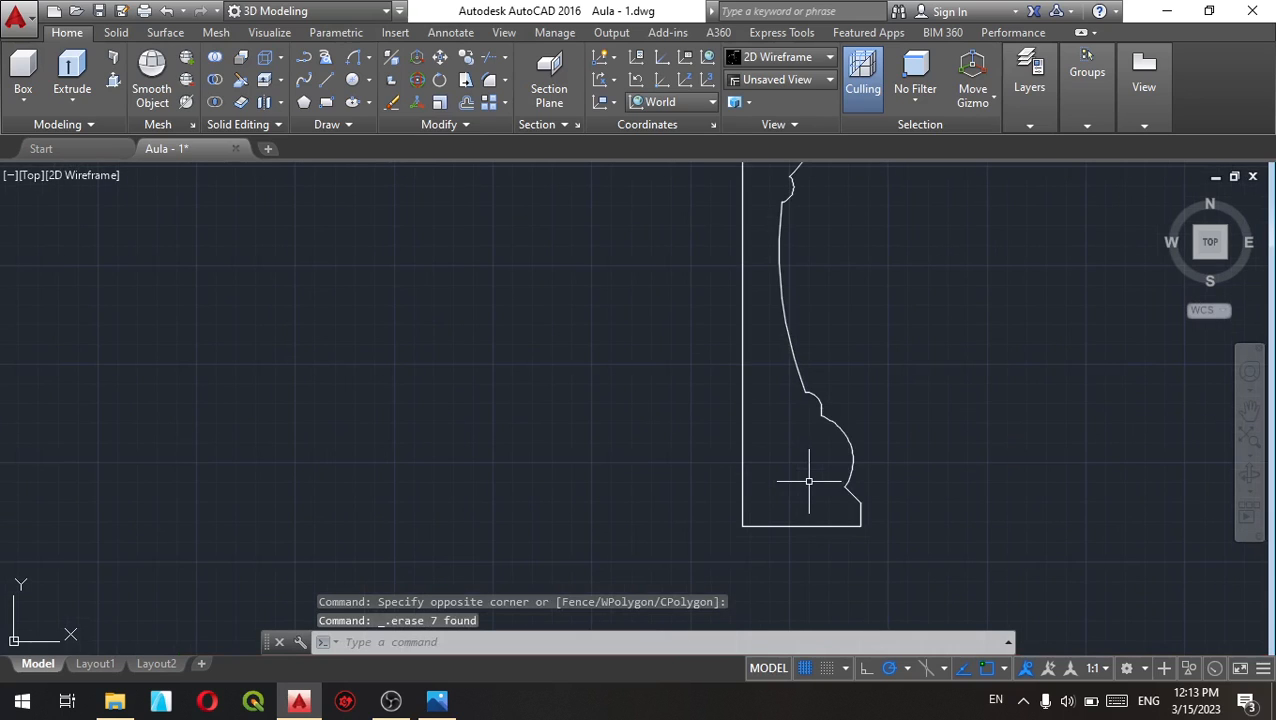
scroll(809, 482, "down", 2)
left_click(859, 524)
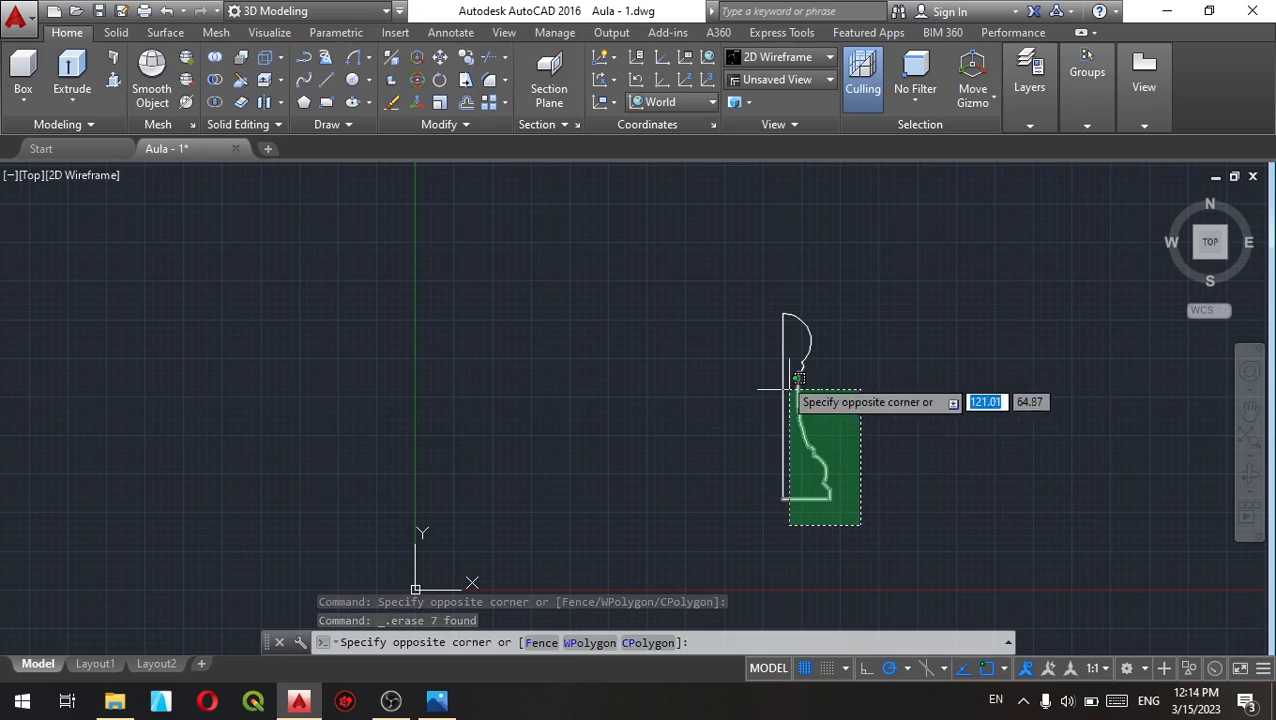
left_click(744, 292)
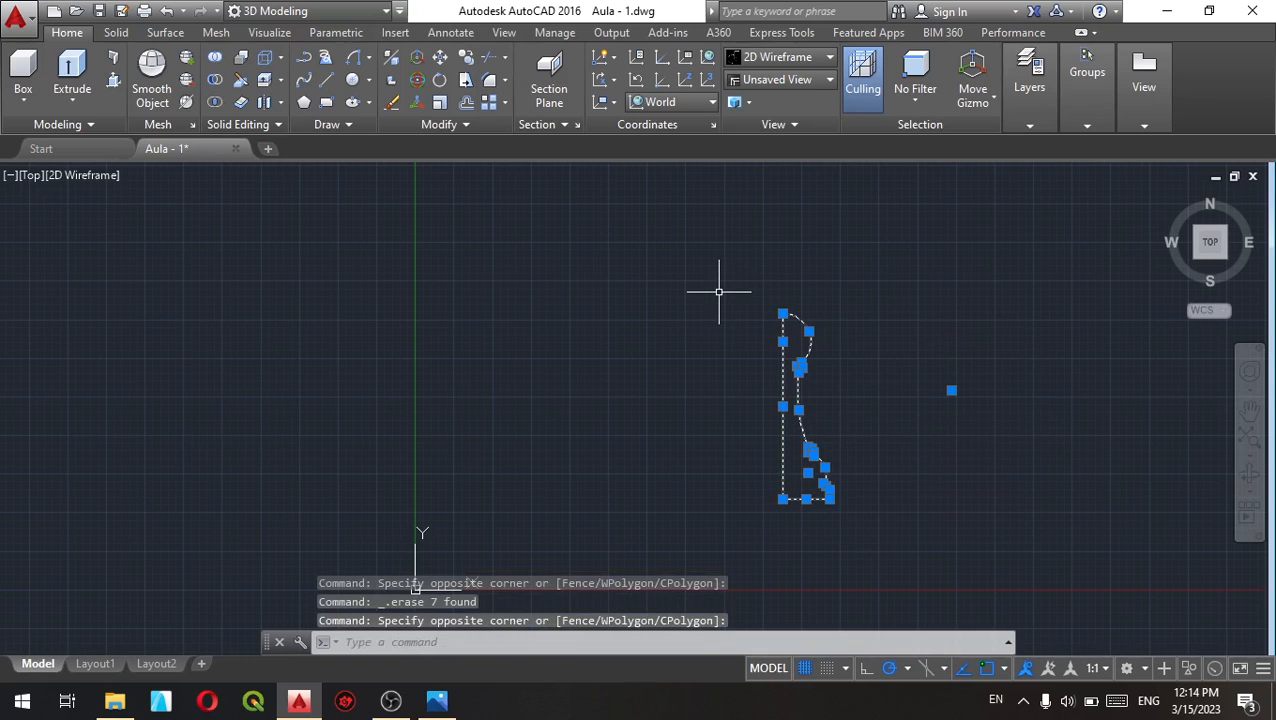
type("jp")
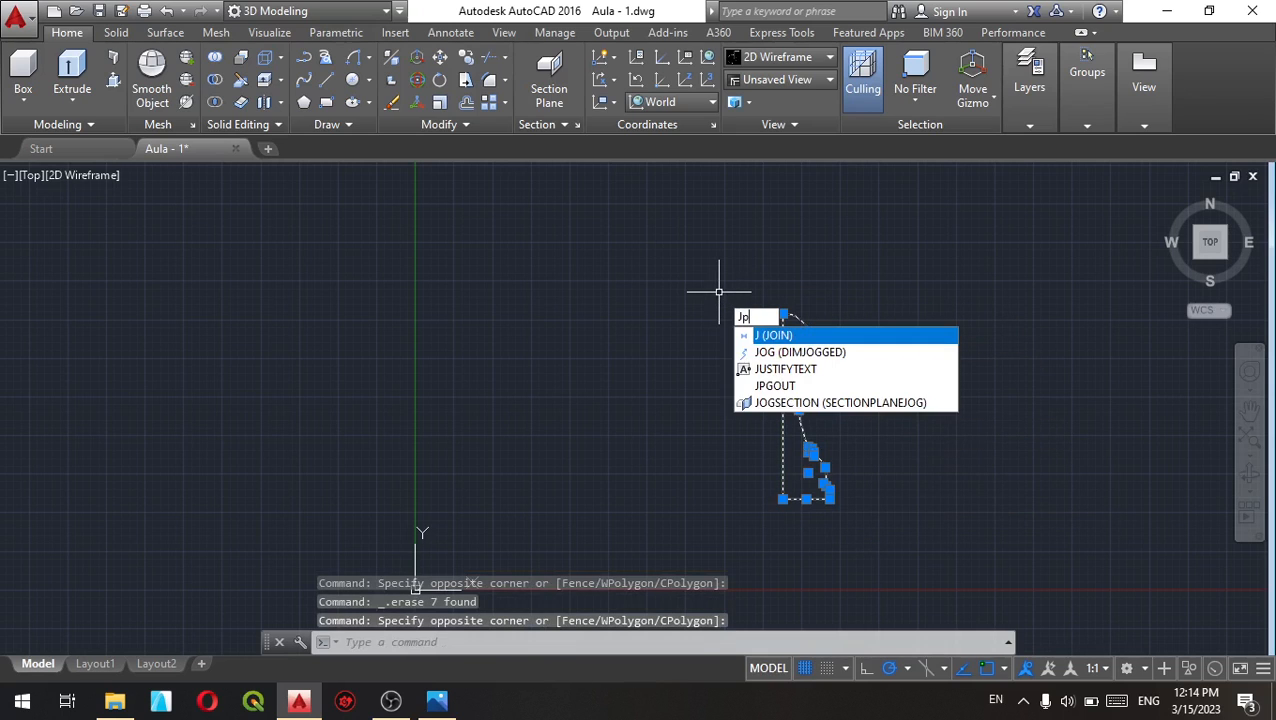
key("BackSpace")
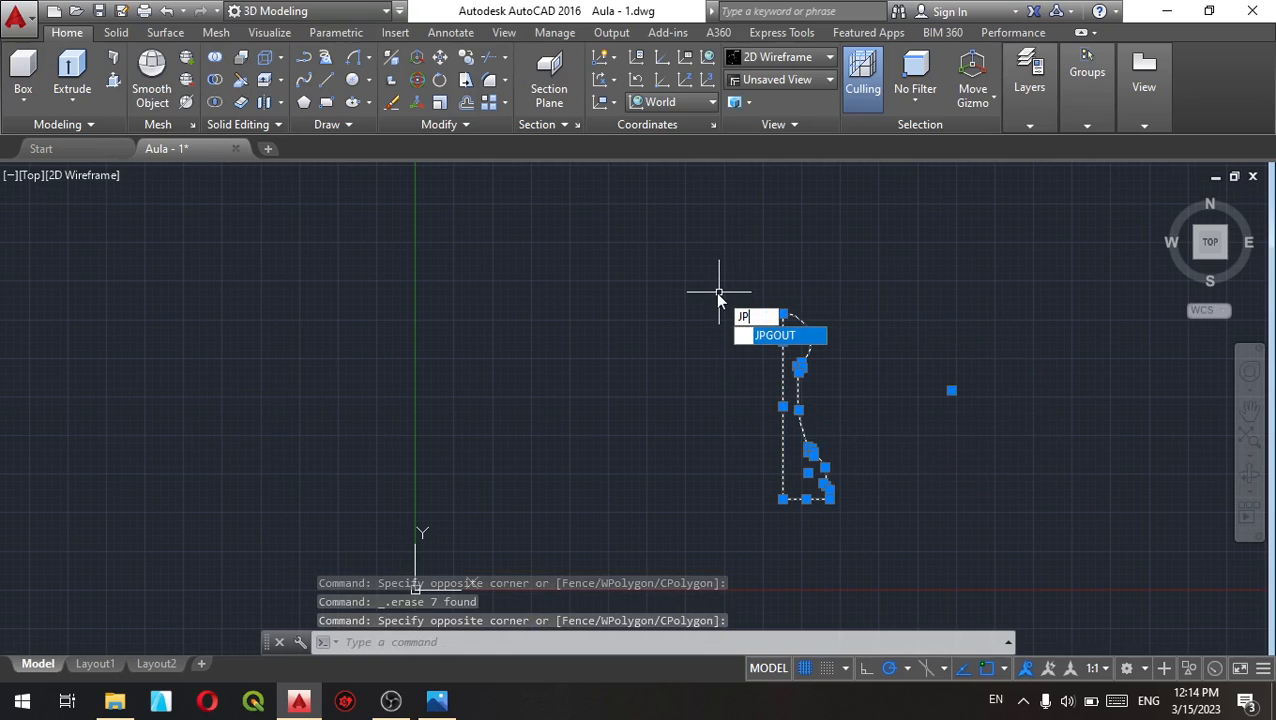
key("BackSpace")
type("oi")
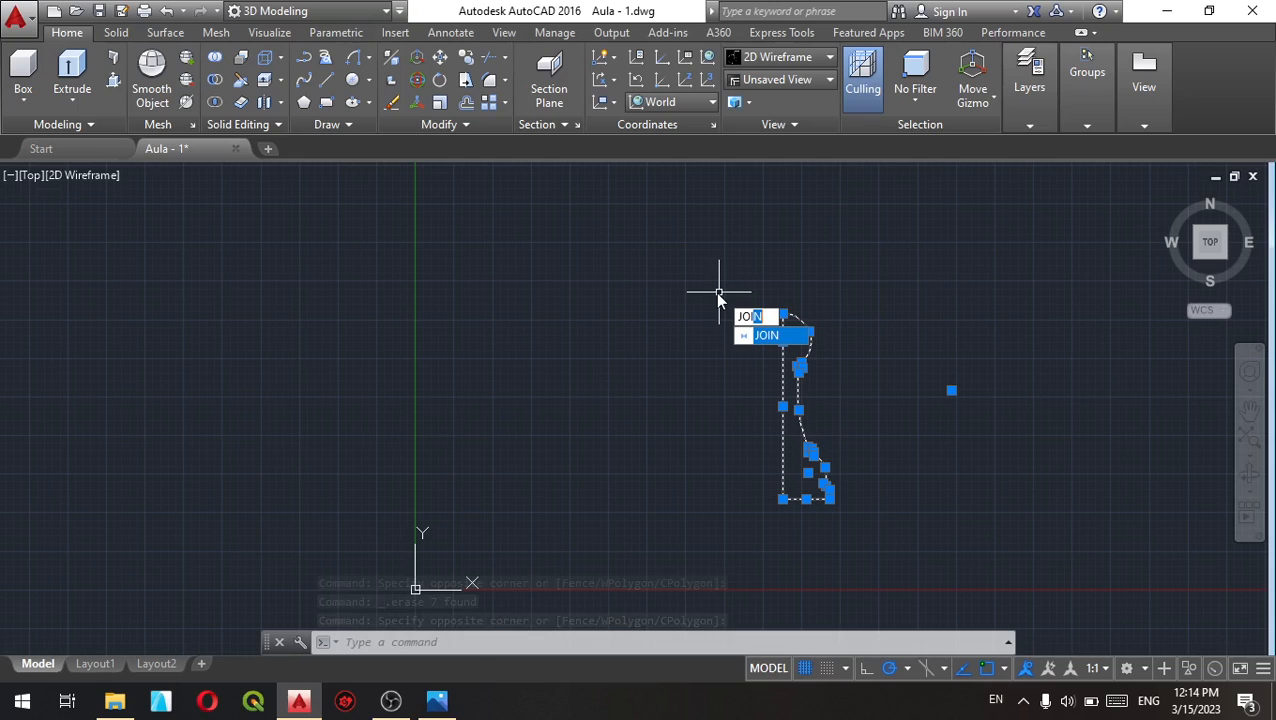
left_click(781, 340)
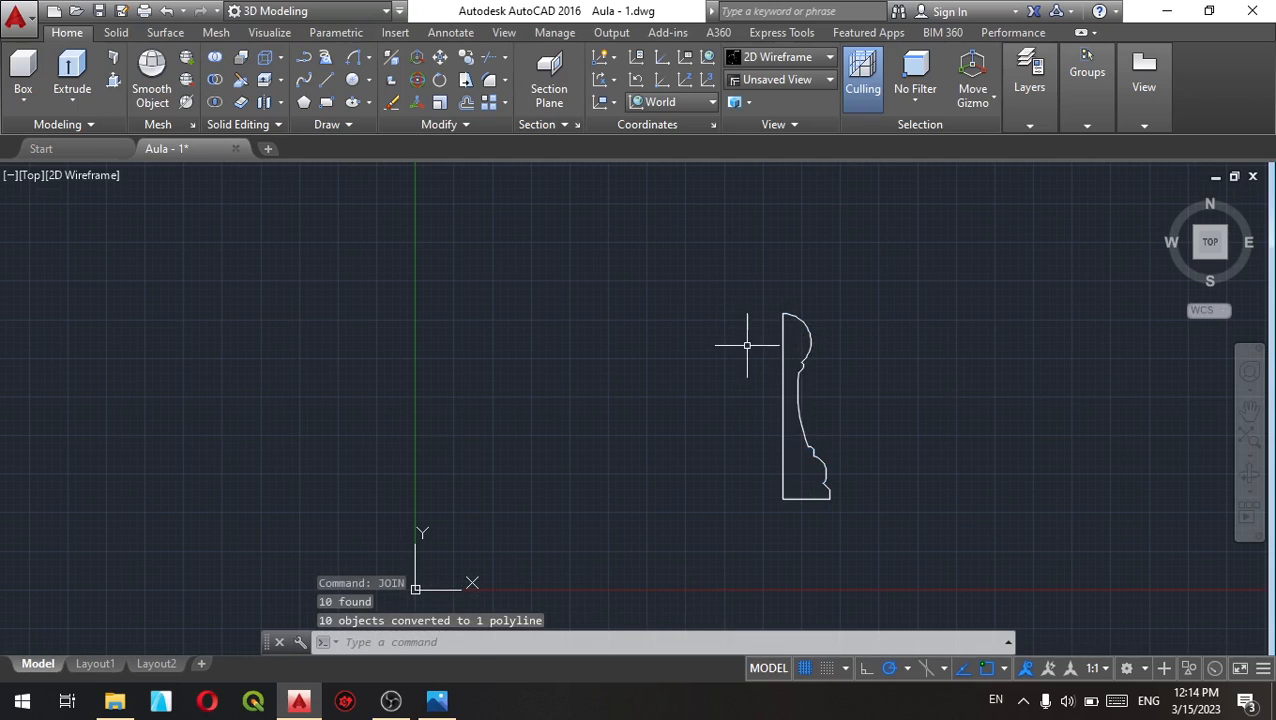
left_click(828, 490)
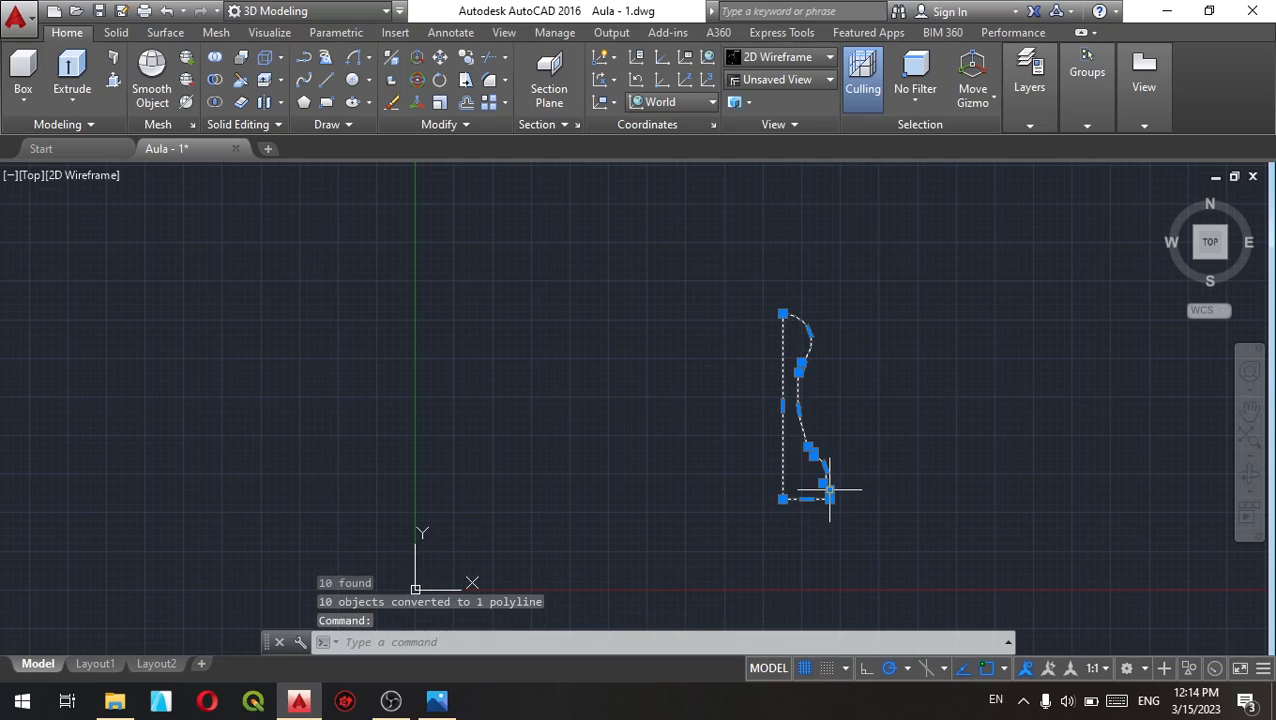
scroll(780, 394, "up", 2)
scroll(876, 577, "up", 5)
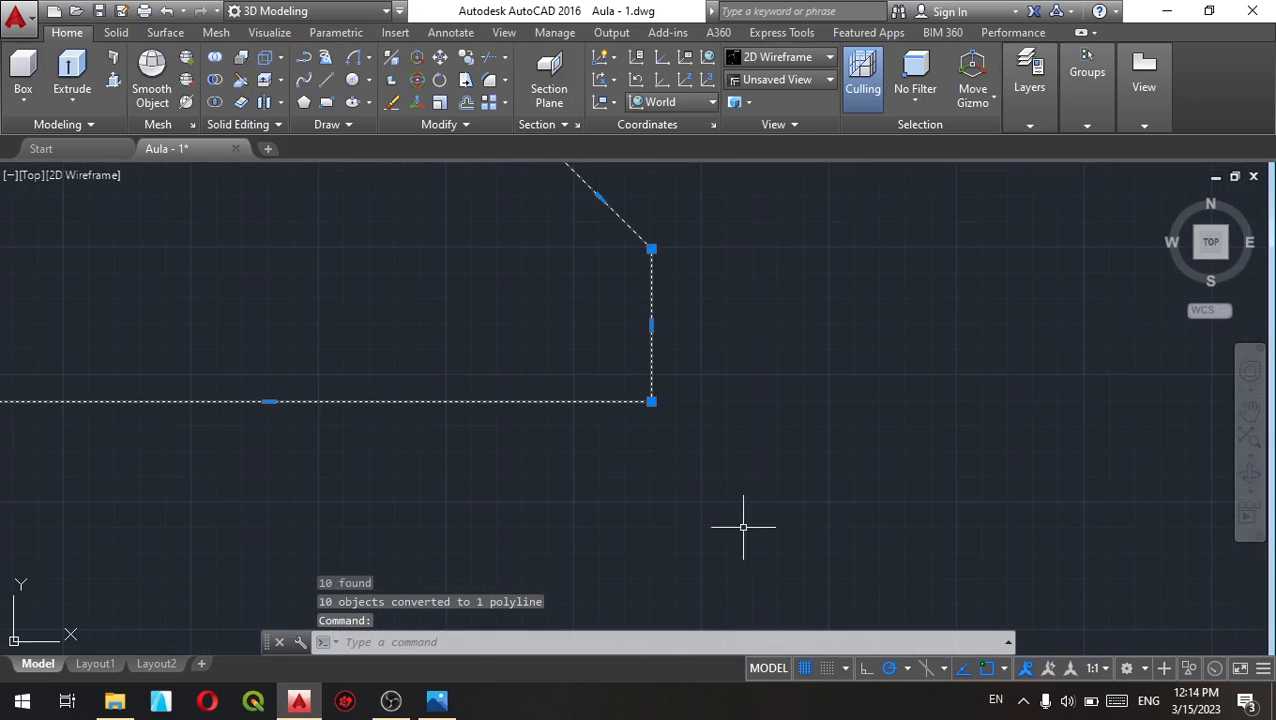
Step: Examine the joined pawn outline from the base up to the head, and clear the selection
scroll(558, 328, "down", 3)
middle_click_drag(490, 262, 727, 516)
scroll(700, 320, "down", 4)
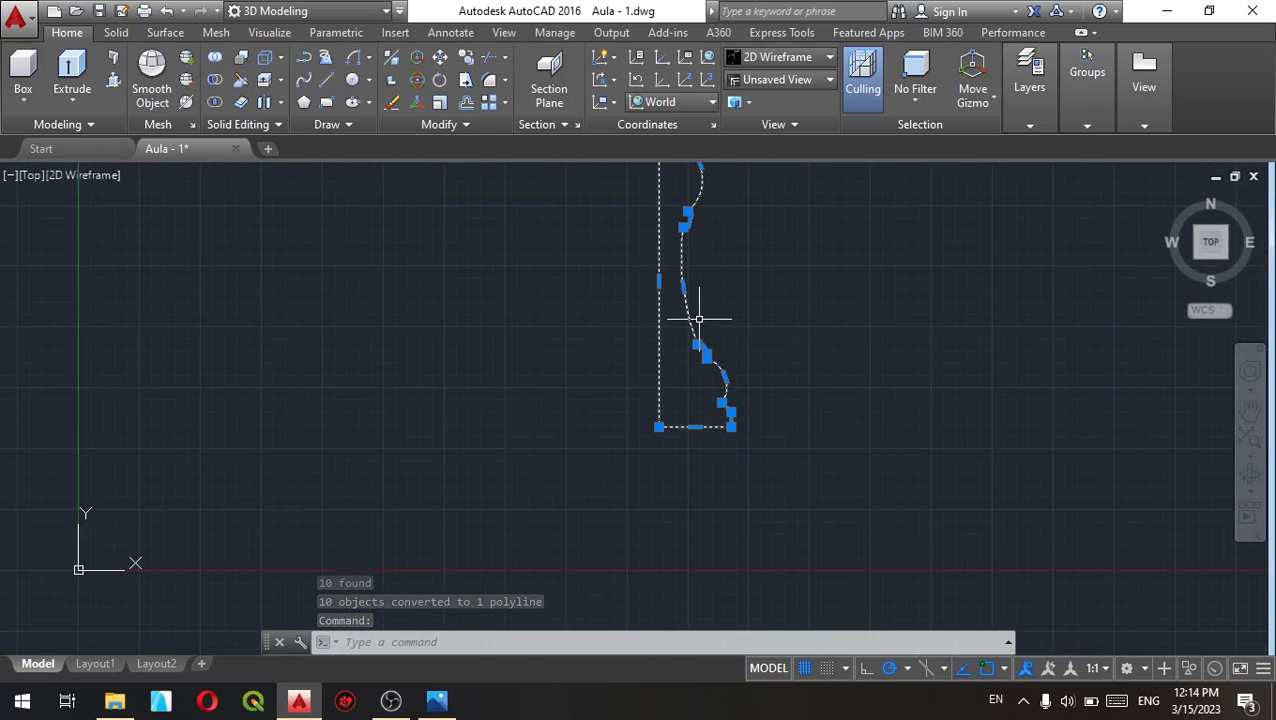
scroll(675, 219, "up", 2)
middle_click_drag(675, 219, 743, 406)
scroll(731, 294, "up", 1)
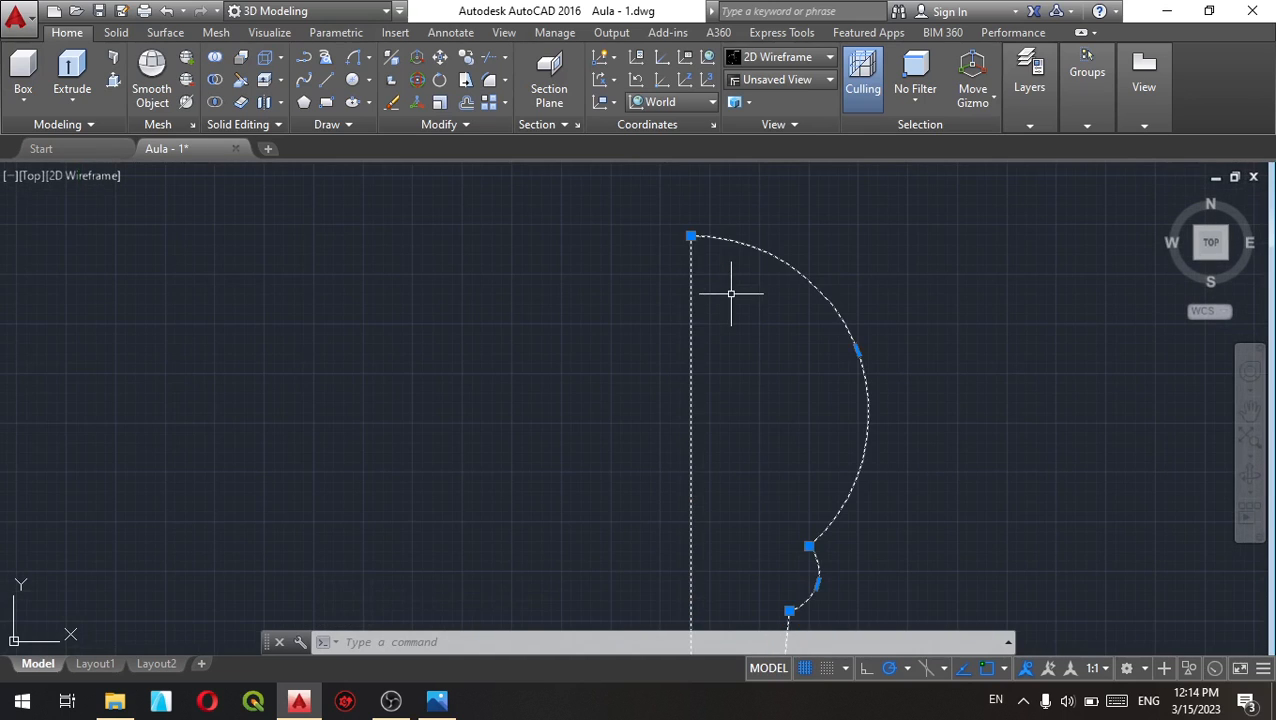
scroll(745, 330, "down", 4)
key("Escape")
key("Escape")
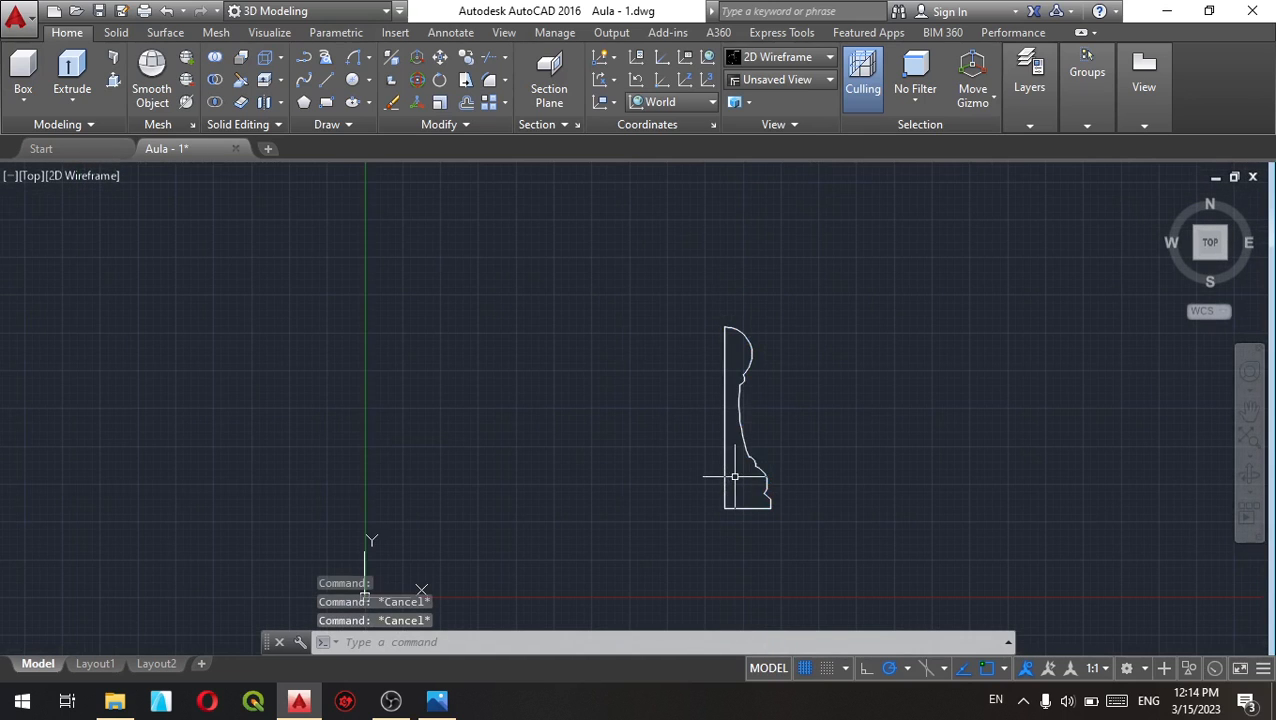
Step: Revolve the closed pawn profile 360 degrees into a solid about its straight vertical edge, from the base corner to the top
left_click(64, 104)
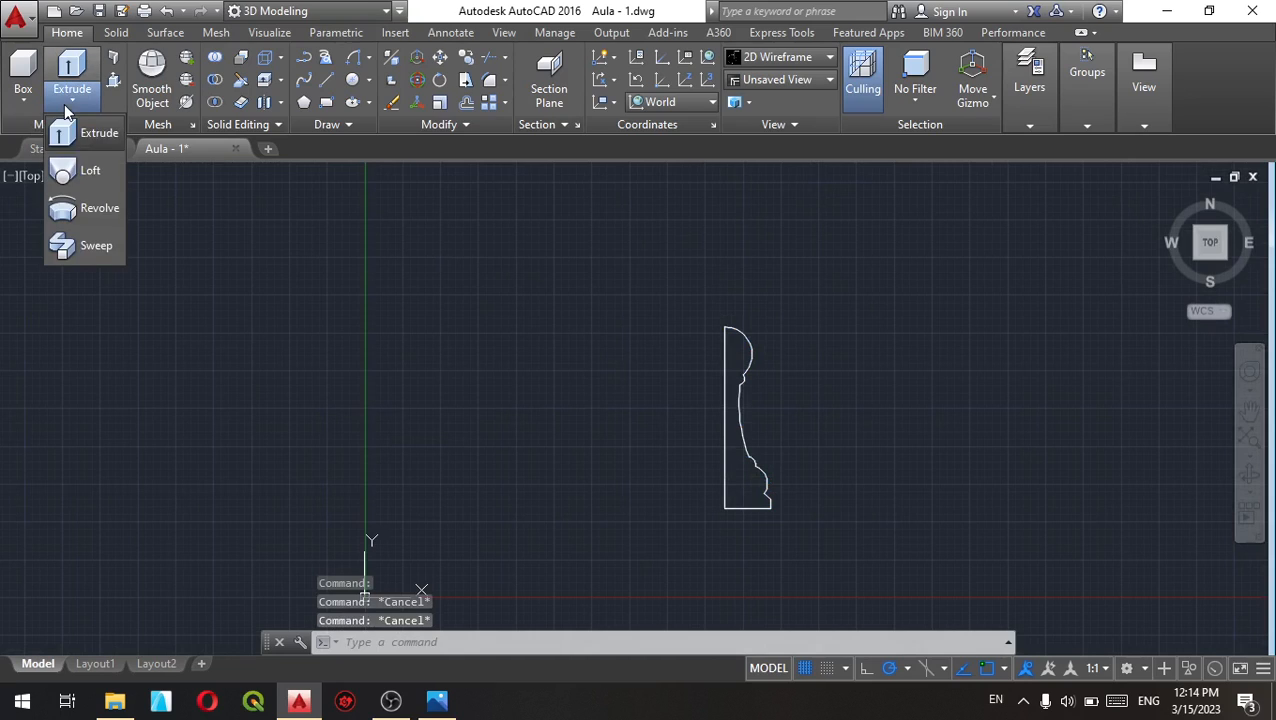
left_click(85, 211)
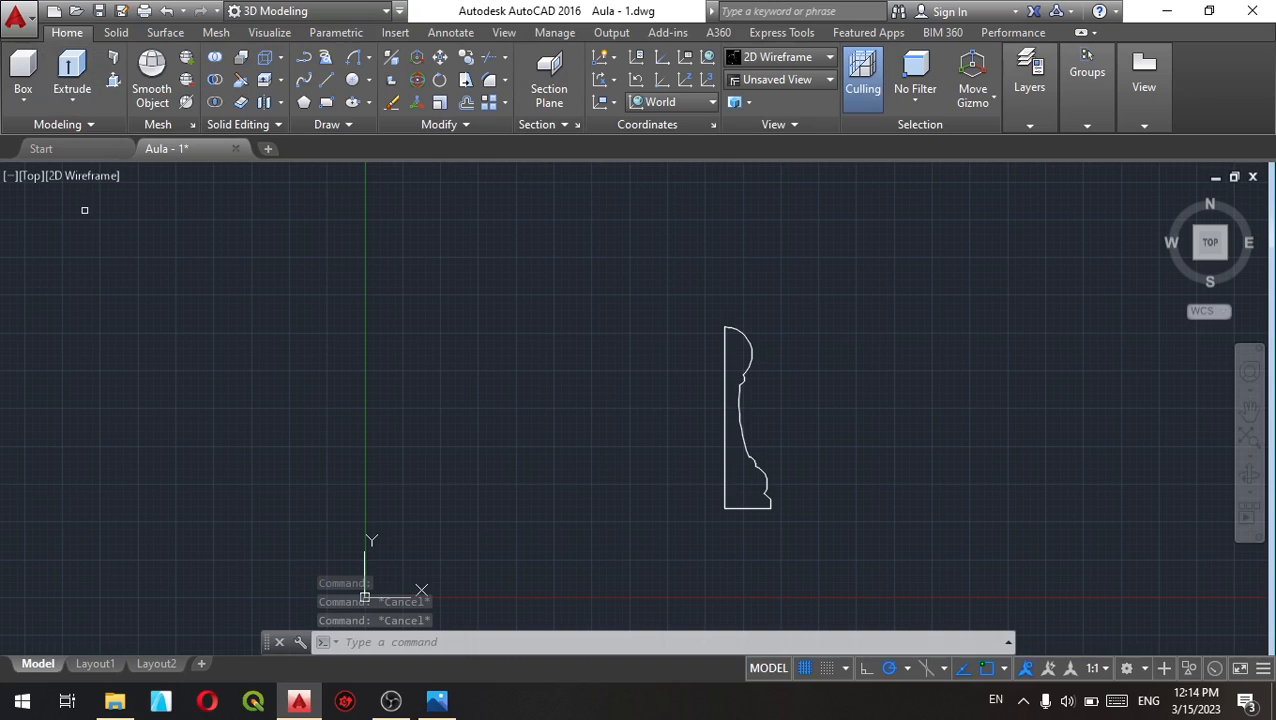
left_click(741, 420)
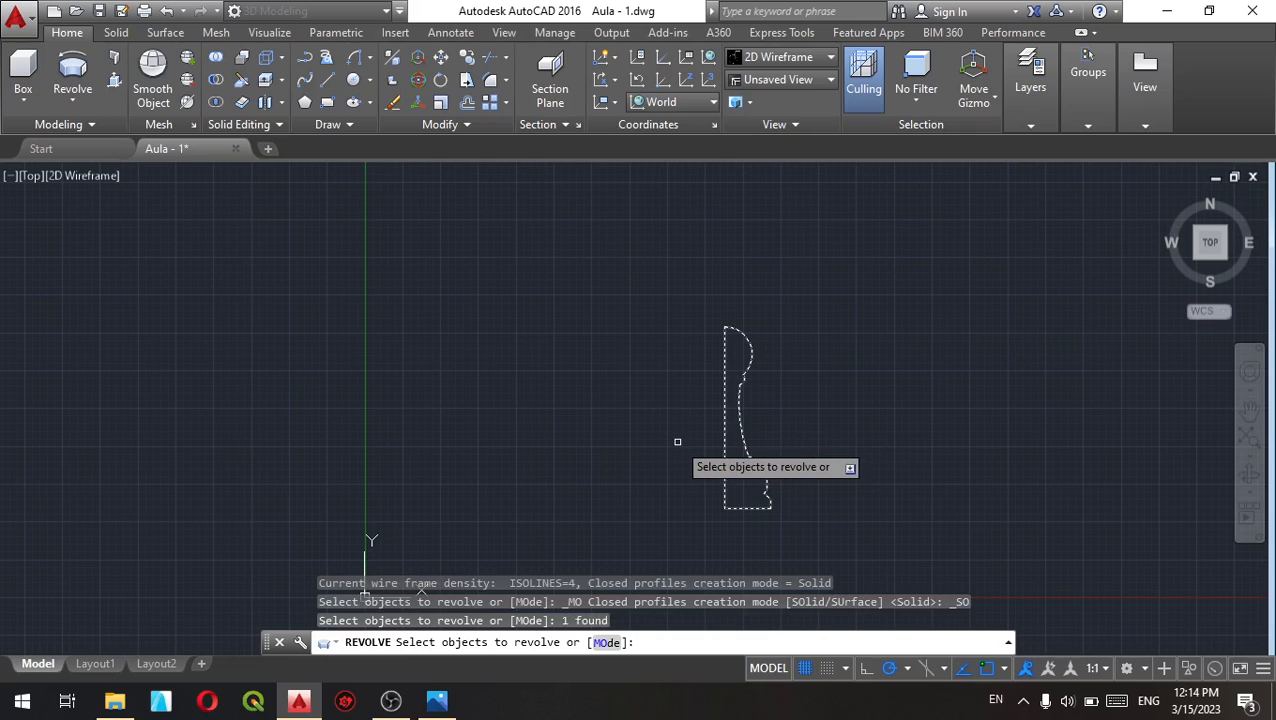
key("Return")
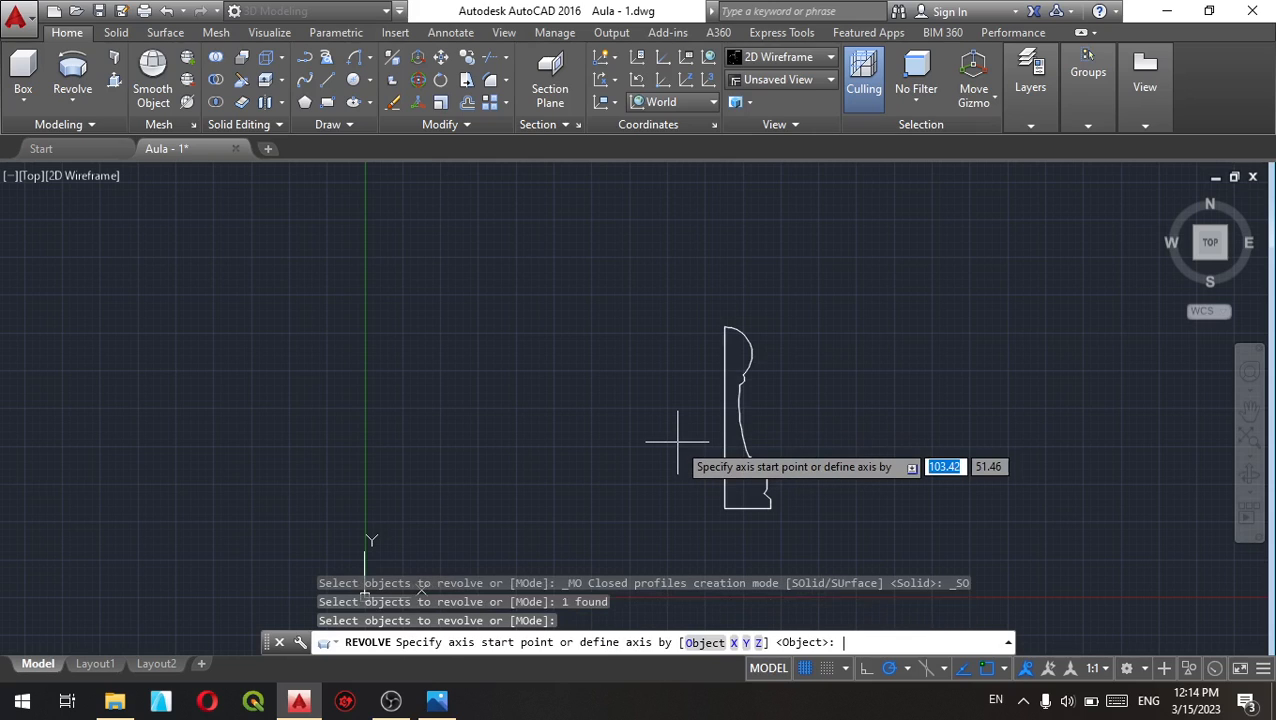
left_click(724, 508)
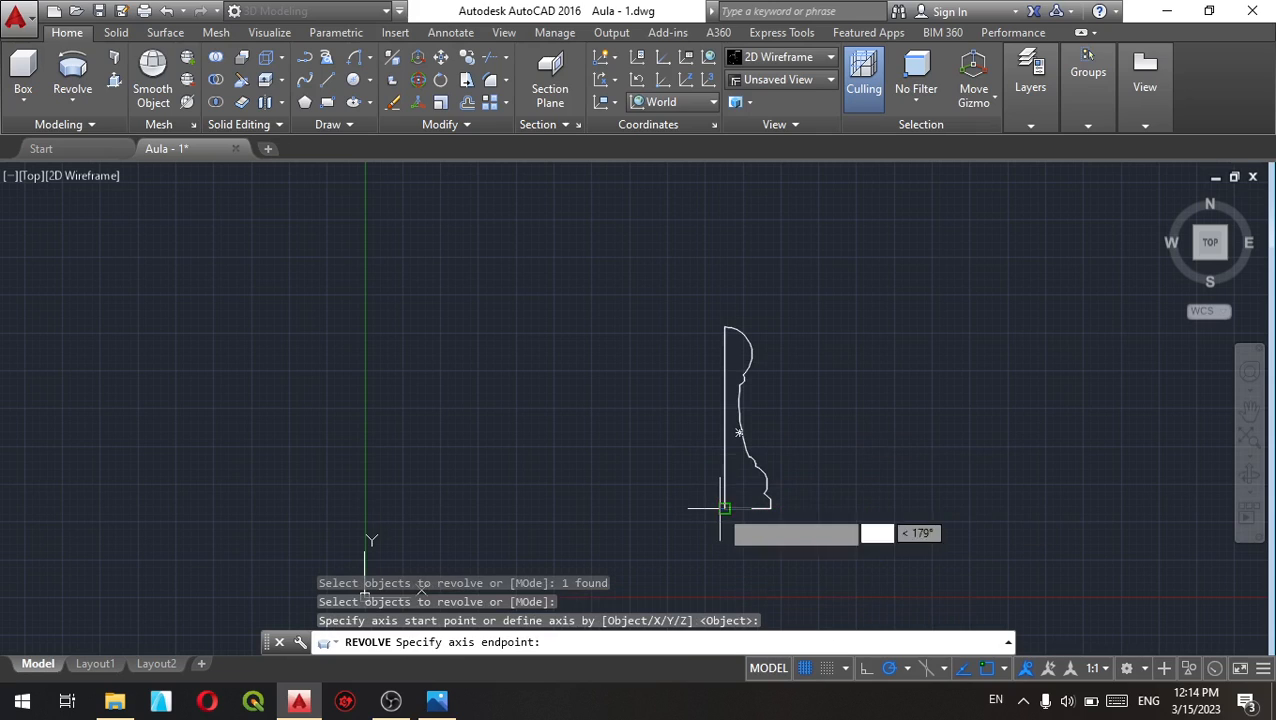
left_click(723, 323)
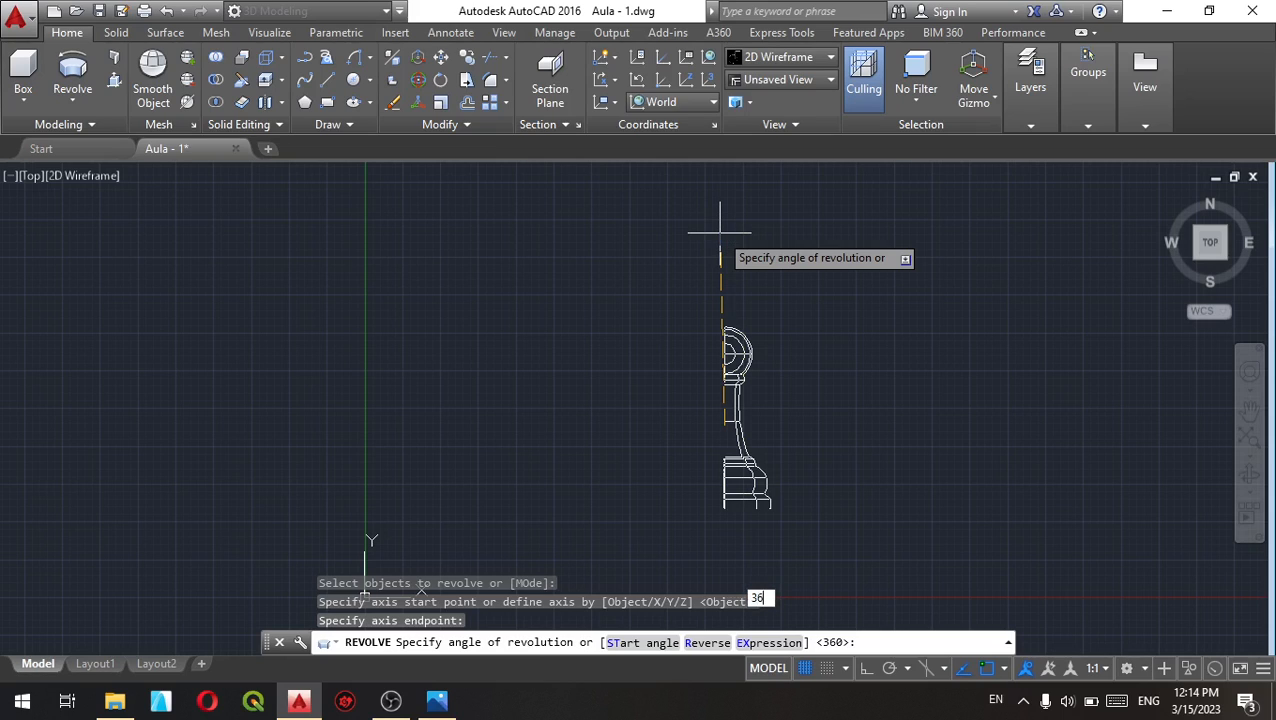
key("Return")
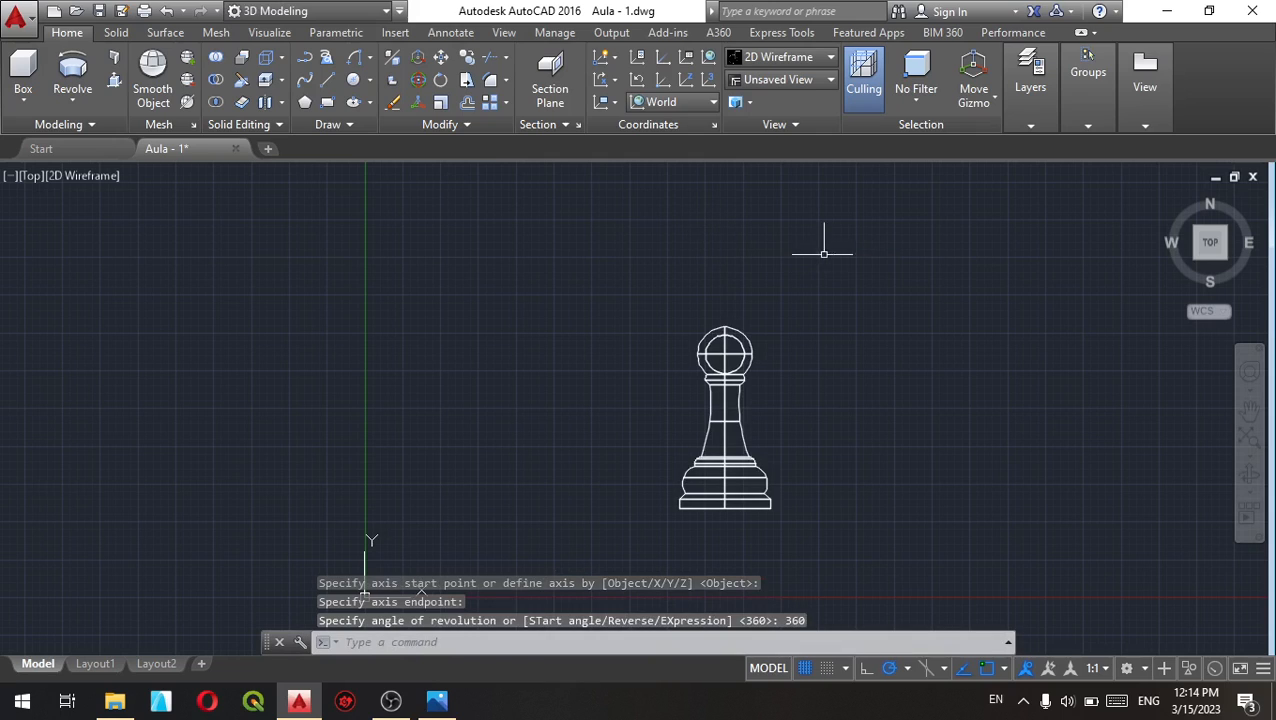
key("Escape")
key("Escape")
key("Escape")
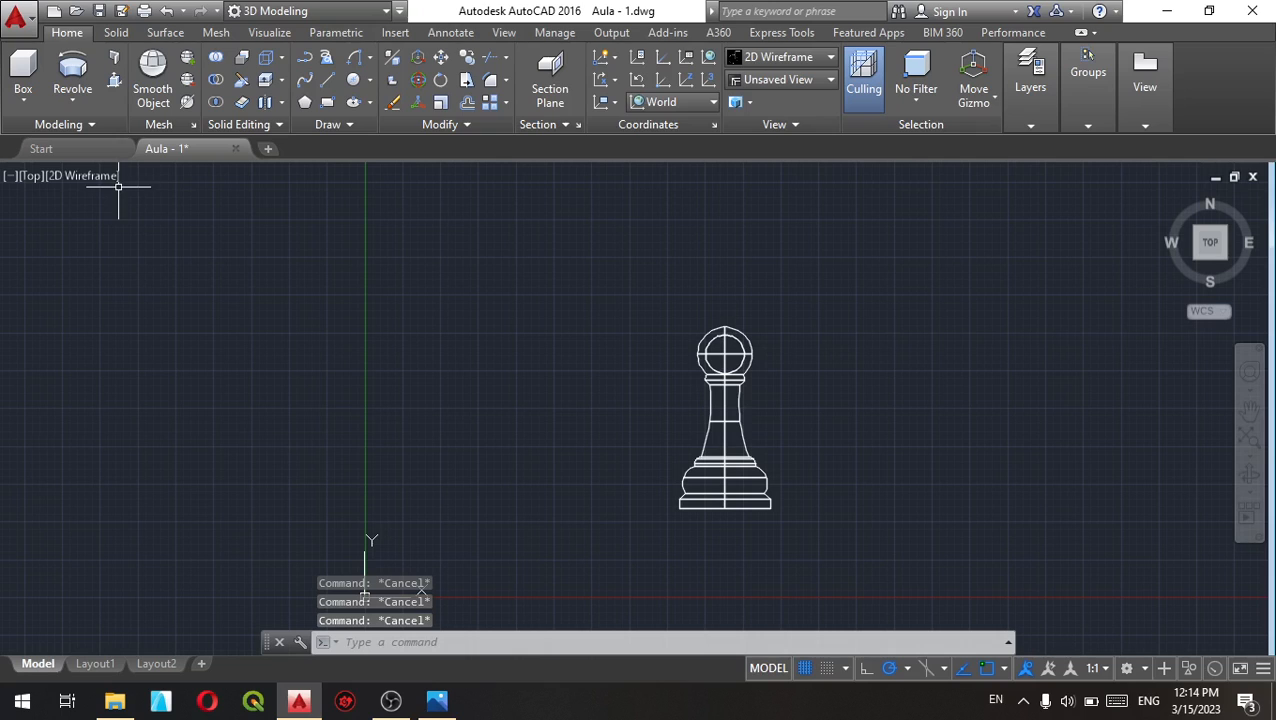
Step: Set the visual style to Realistic and orbit the view to show the pawn in three dimensions
left_click(110, 180)
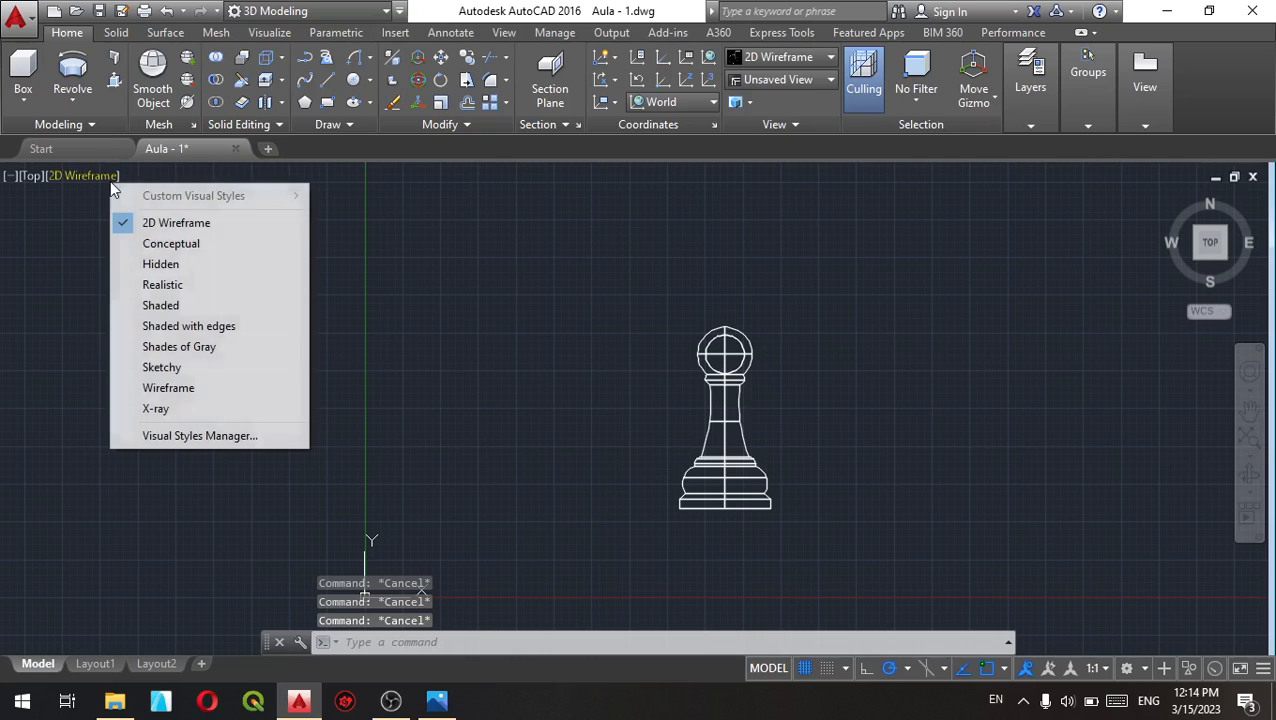
left_click(172, 284)
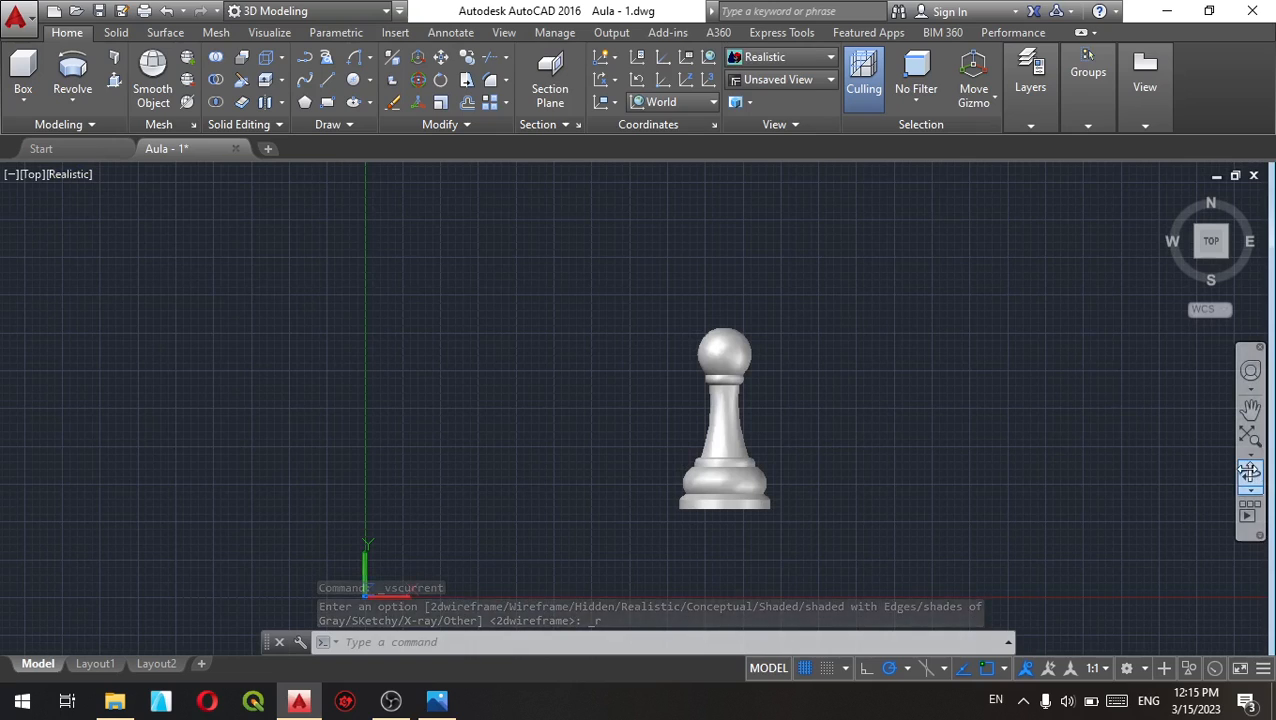
left_click(1250, 473)
left_click_drag(678, 461, 649, 436)
key("Escape")
key("Escape")
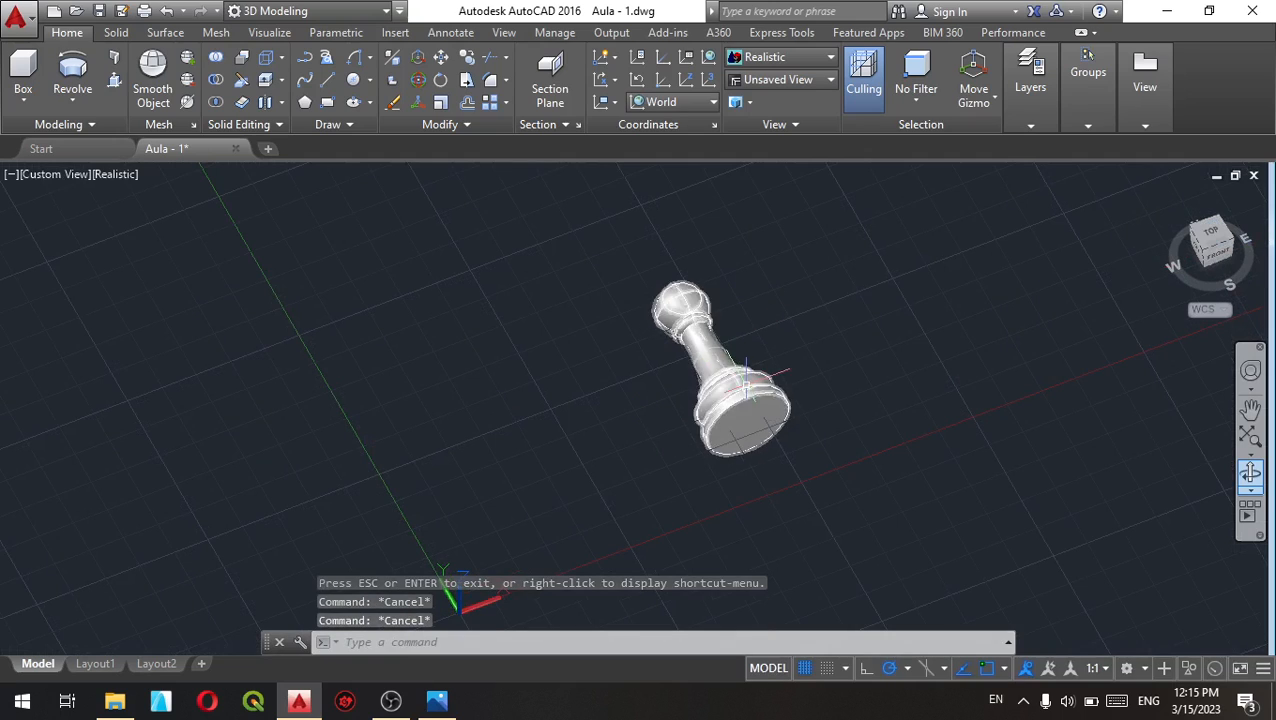
Step: Rotate the pawn solid 90 degrees about the X axis with 3D Rotate so that it stands upright on the XY plane
left_click(741, 340)
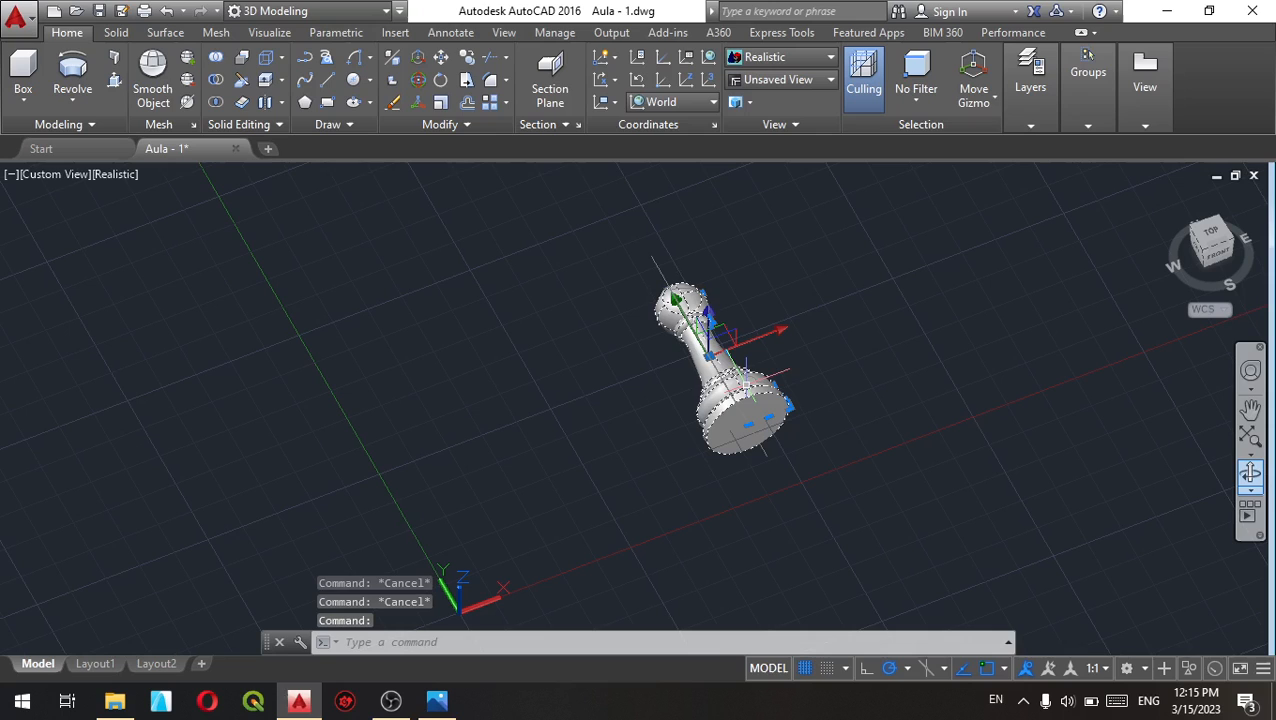
left_click(418, 81)
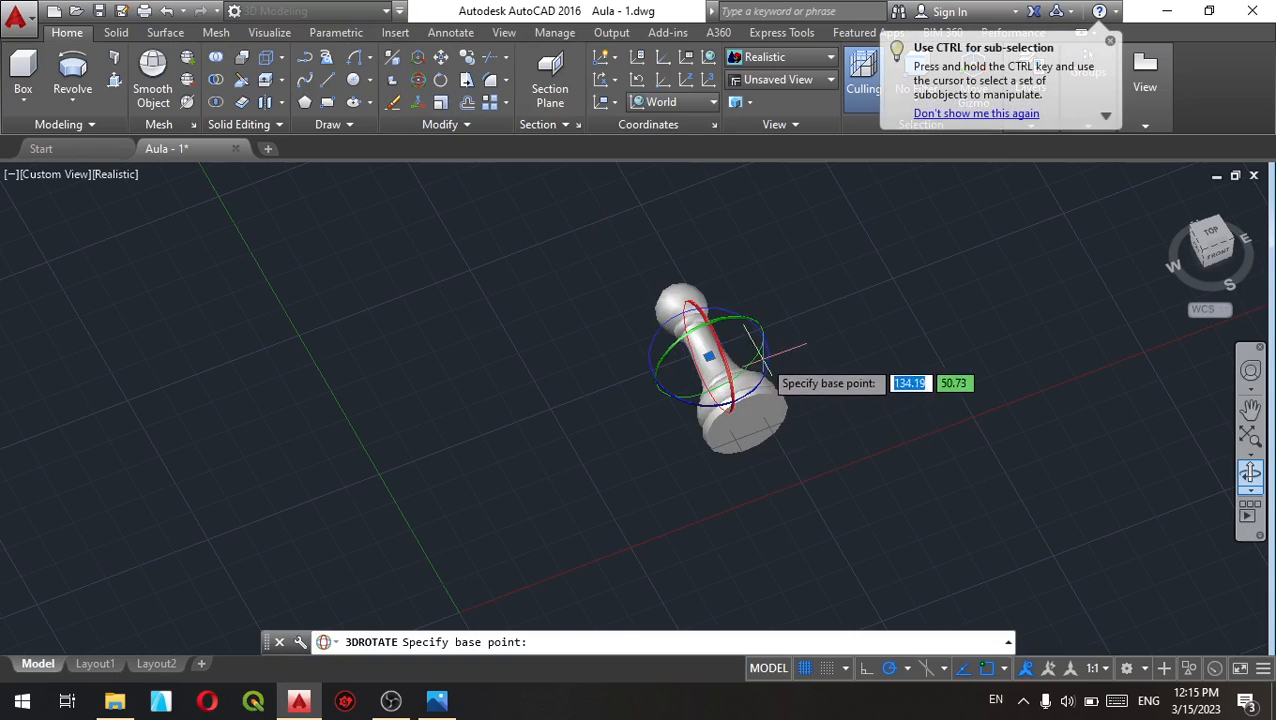
left_click(705, 318)
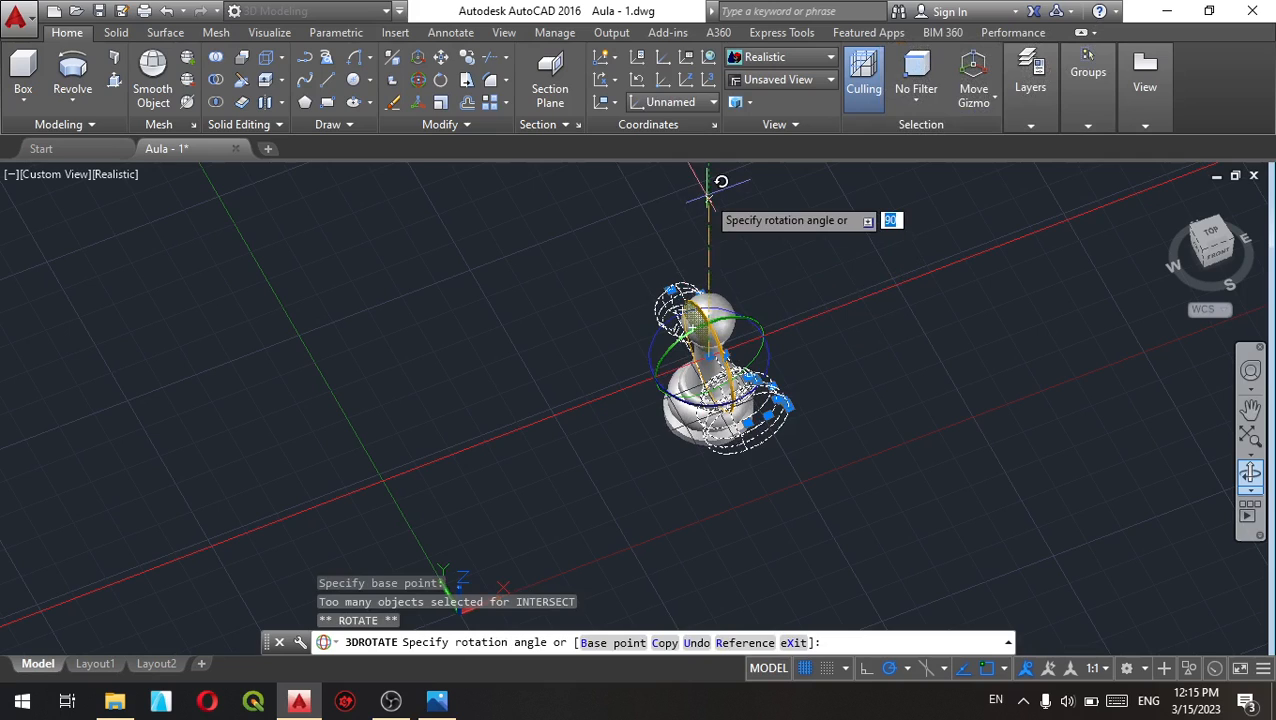
left_click(708, 197)
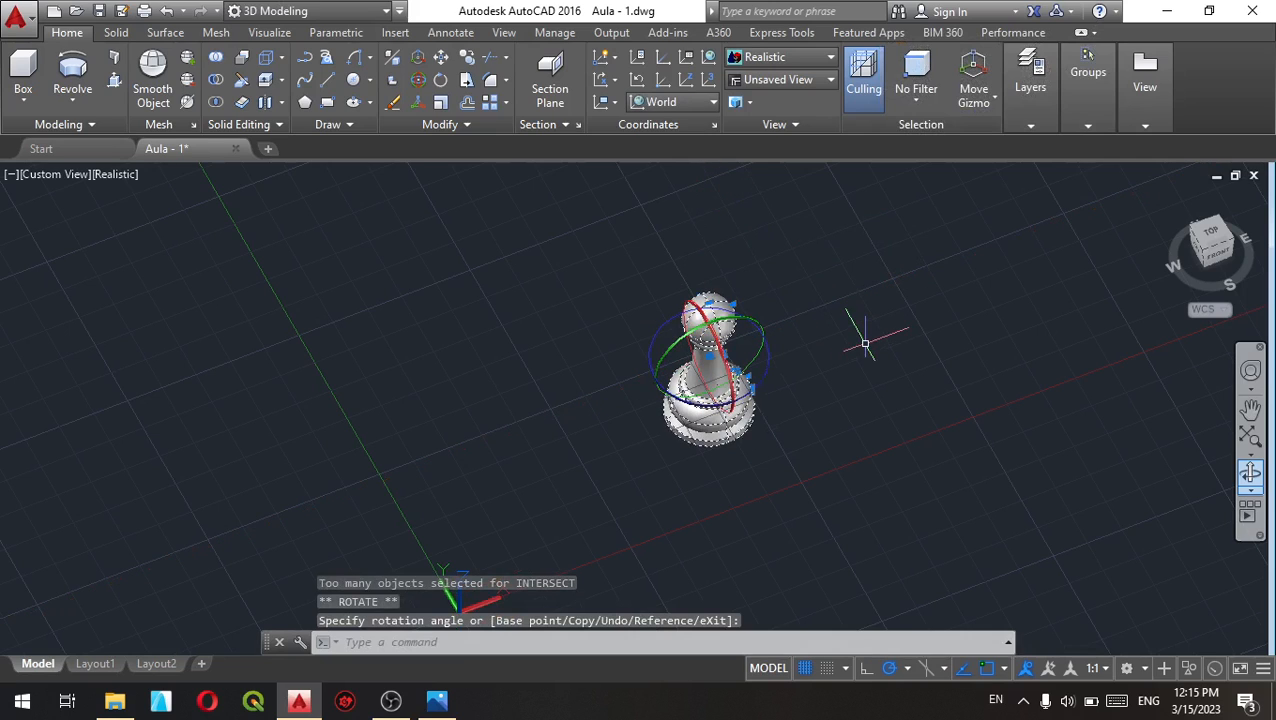
key("Escape")
key("Escape")
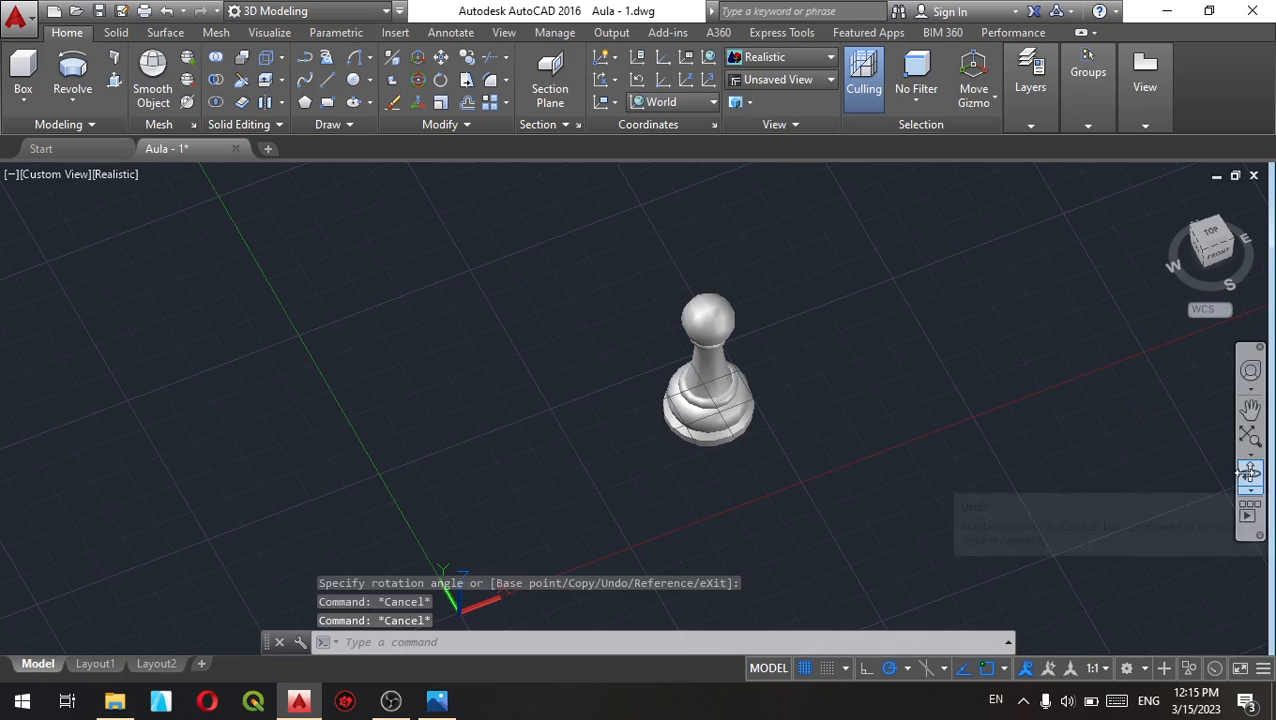
Step: Inspect the upright pawn from the top and the front-top edge, and set the view to SW Isometric
left_click(1249, 474)
left_click_drag(752, 518, 874, 402)
key("Escape")
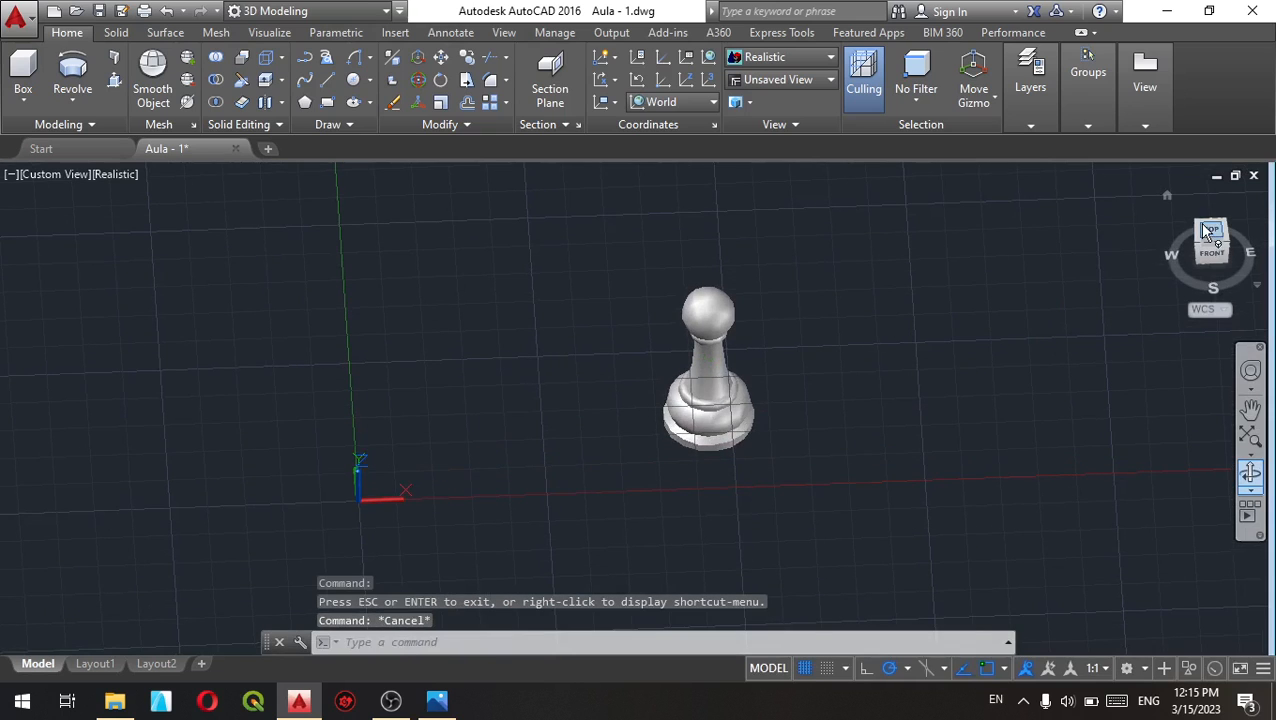
left_click(1210, 232)
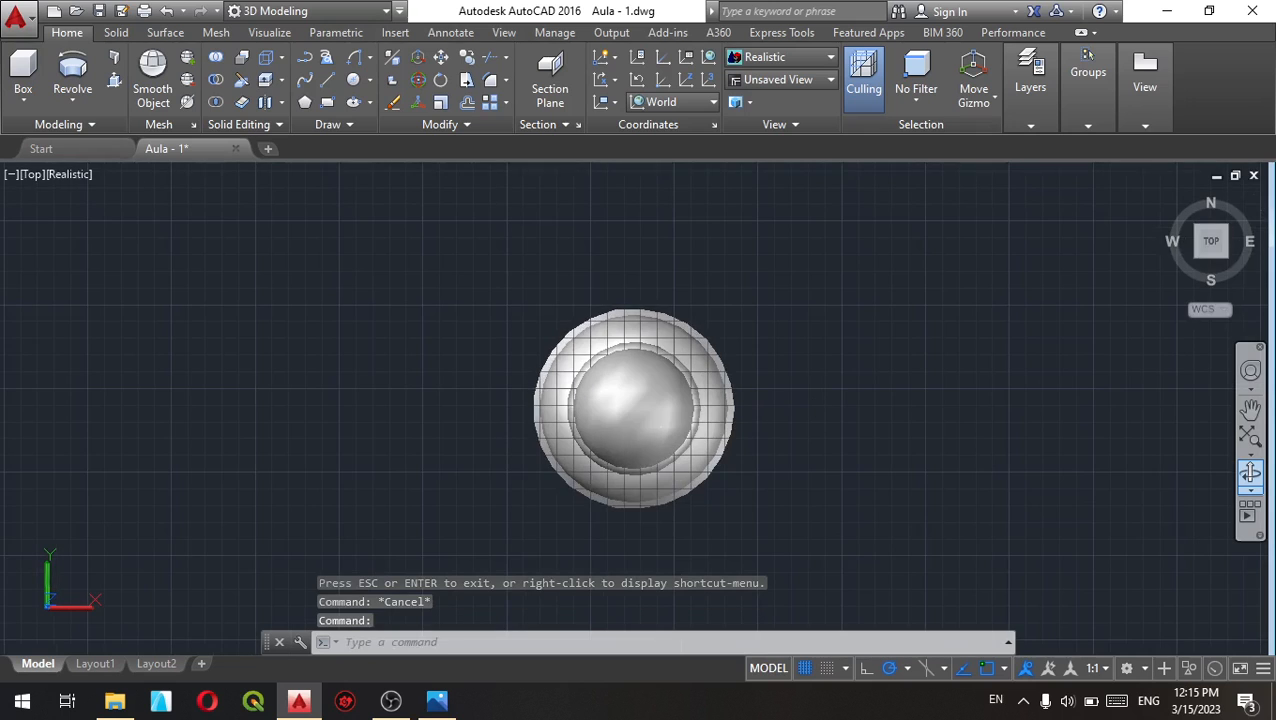
left_click(1212, 255)
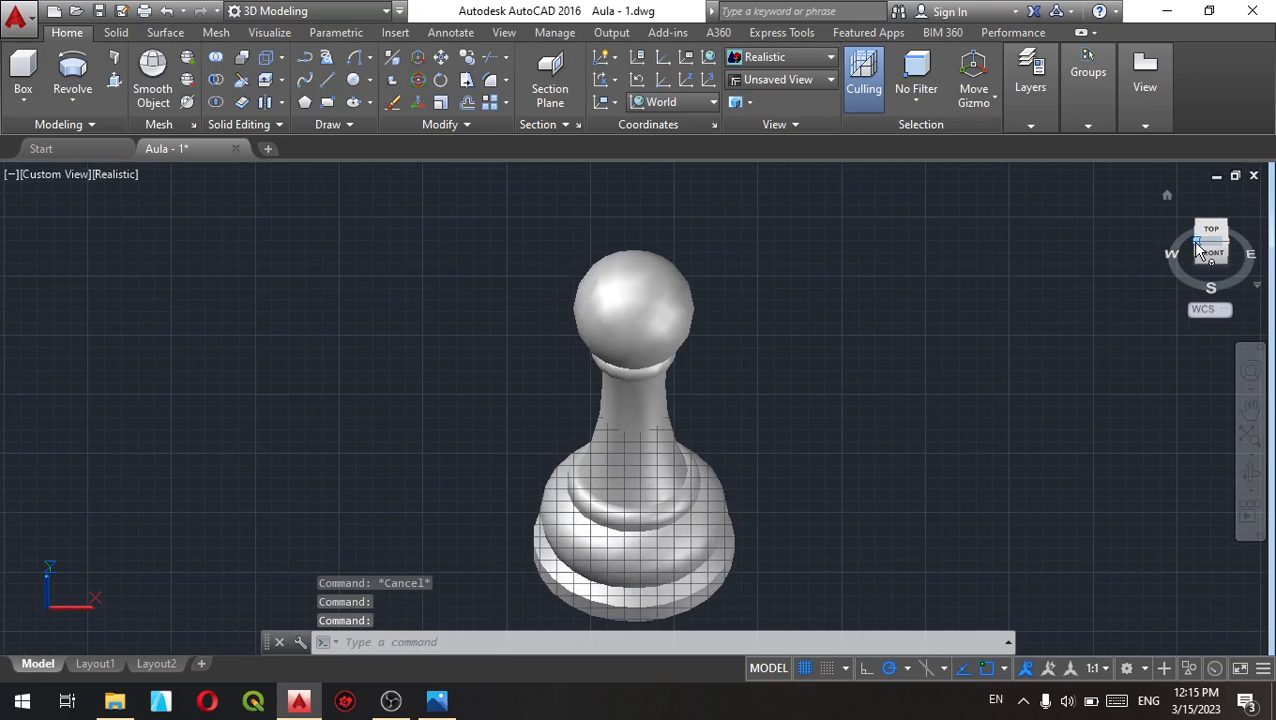
left_click(1199, 250)
scroll(769, 373, "down", 8)
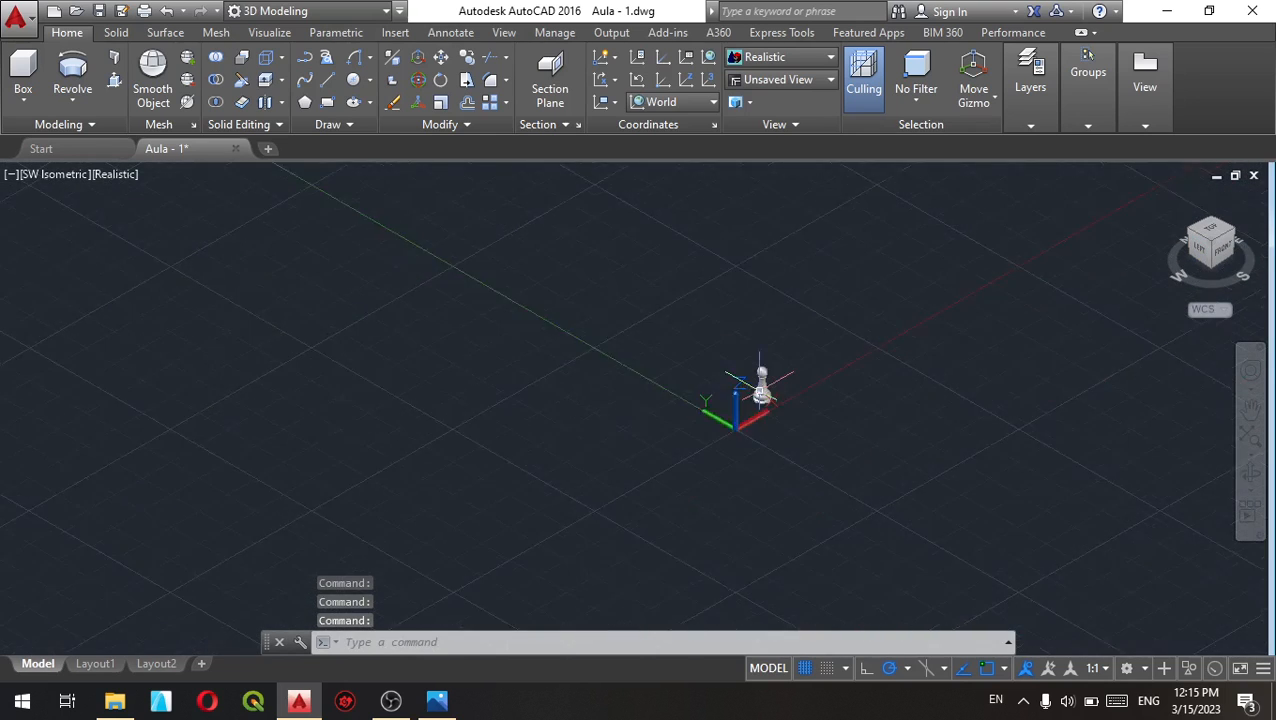